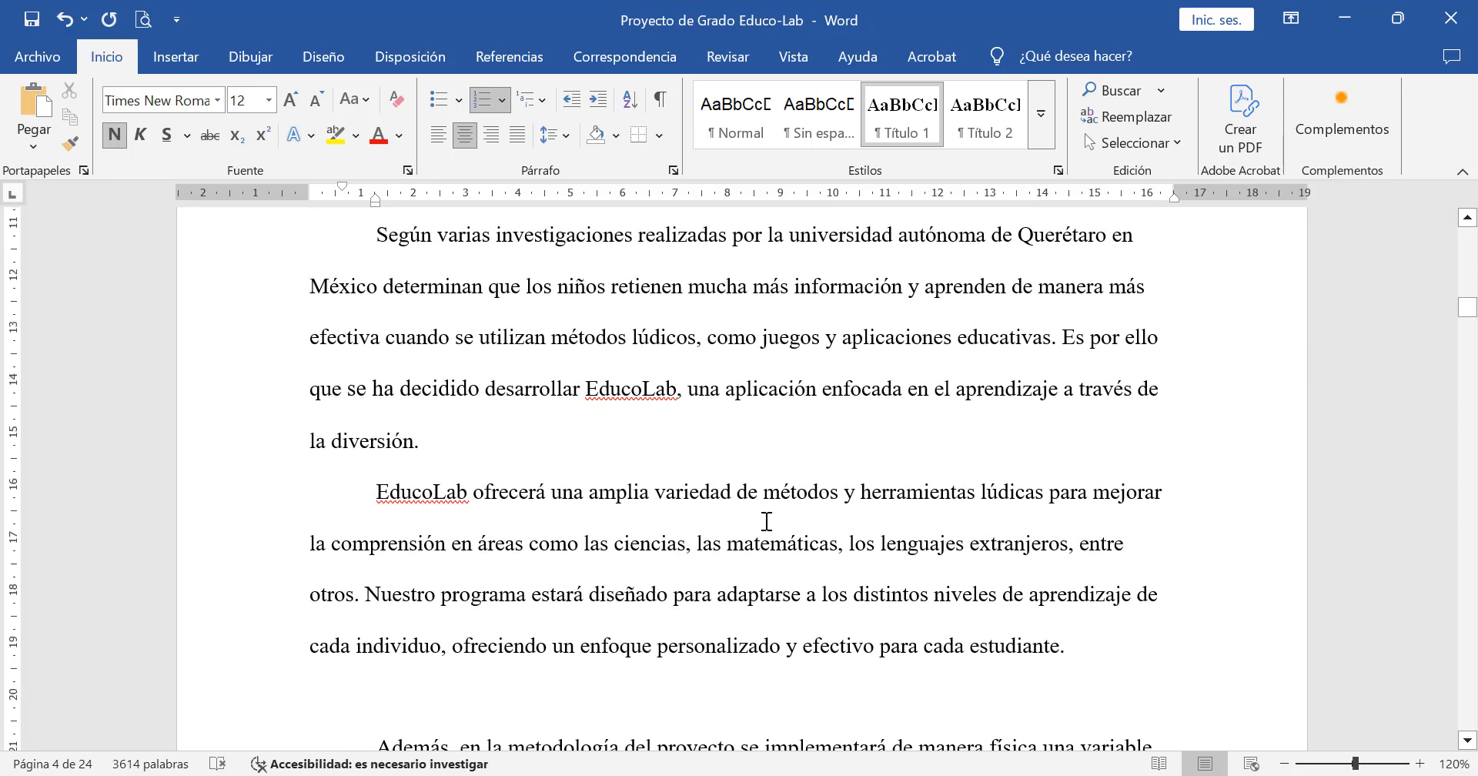
Step: Review the paragraphs of the Introducción section on page 4
scroll(766, 521, down, 3)
scroll(767, 521, up, 6)
scroll(767, 521, up, 6)
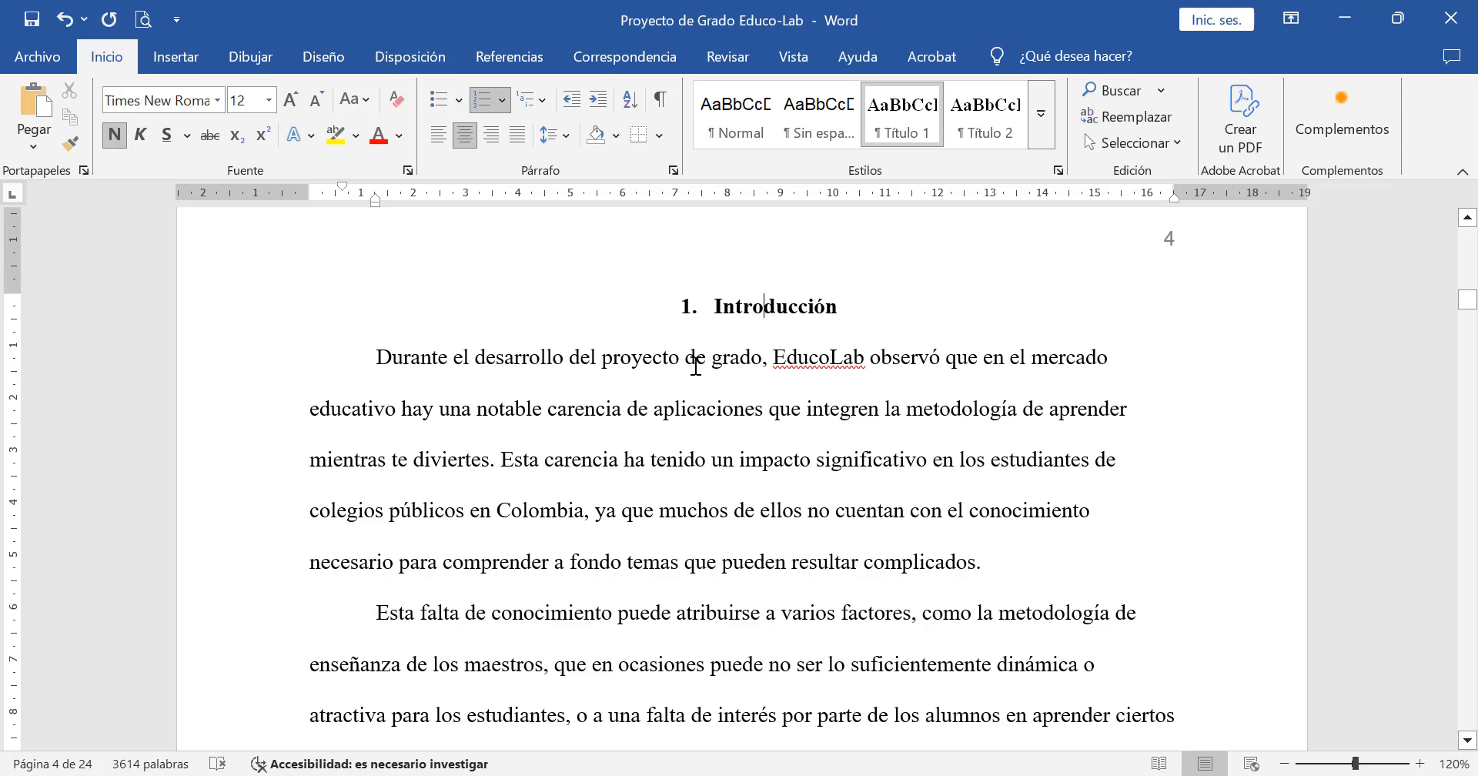
click(571, 359)
drag(466, 366, 544, 460)
click(715, 456)
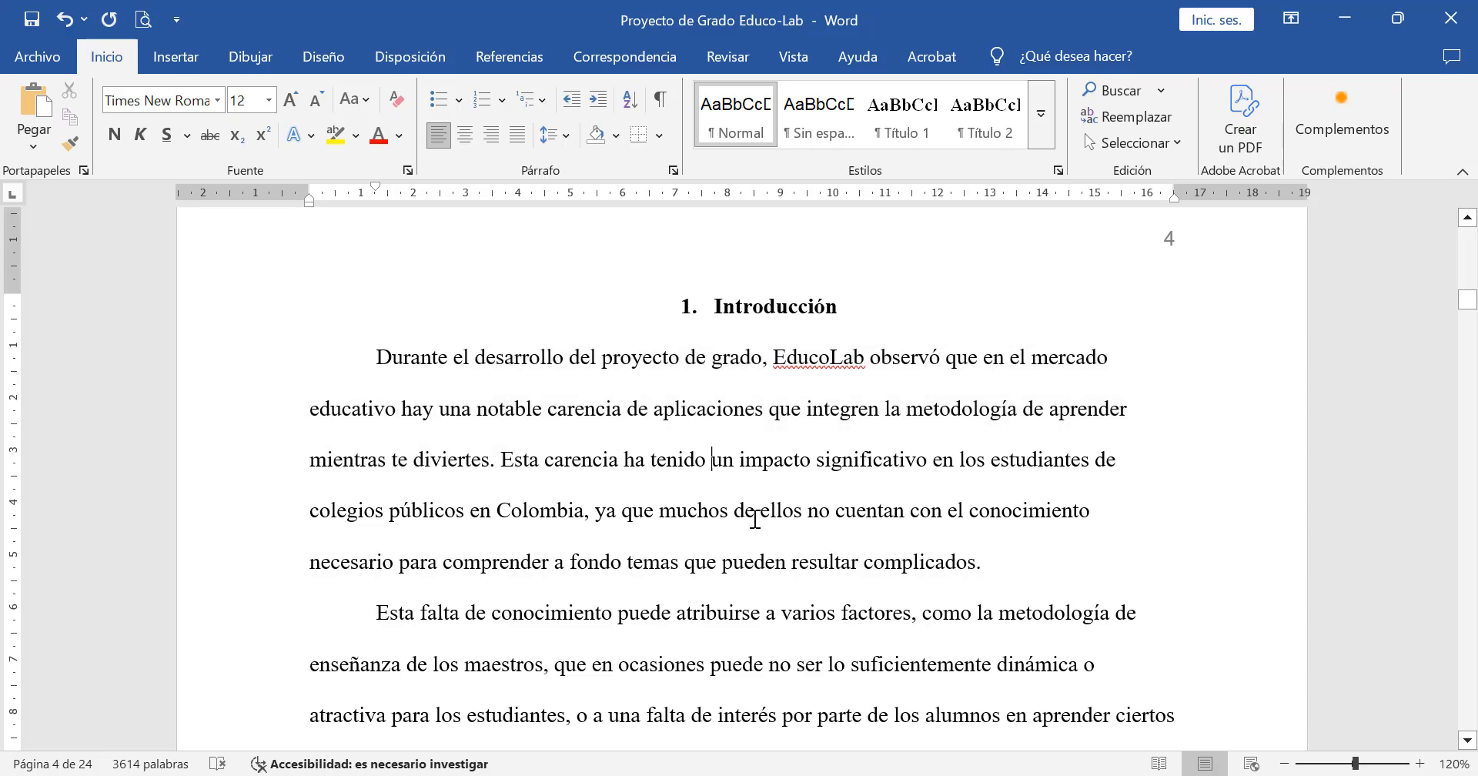
scroll(755, 462, down, 10)
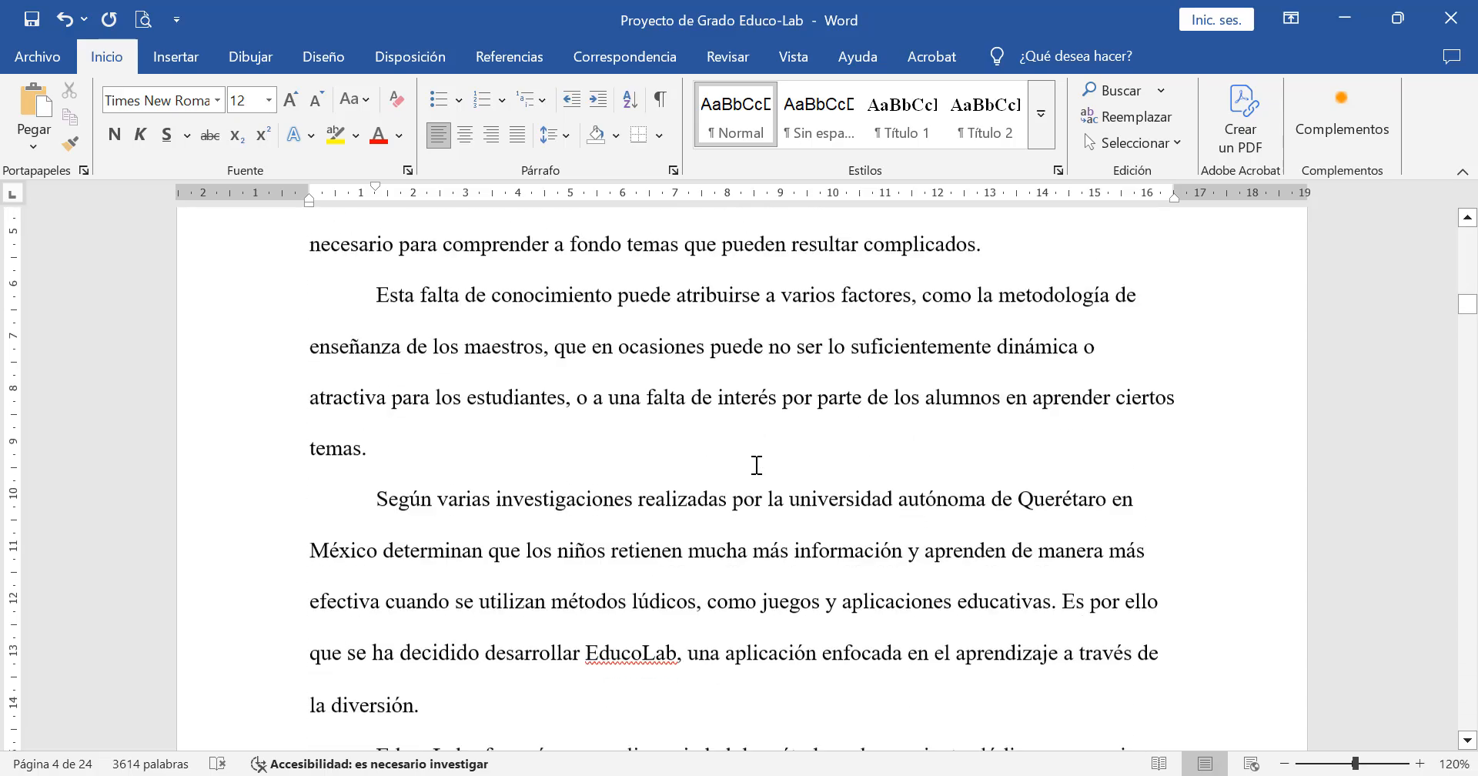
Step: Go to the Justificación section on page 6 and review its first two paragraphs
scroll(756, 465, down, 12)
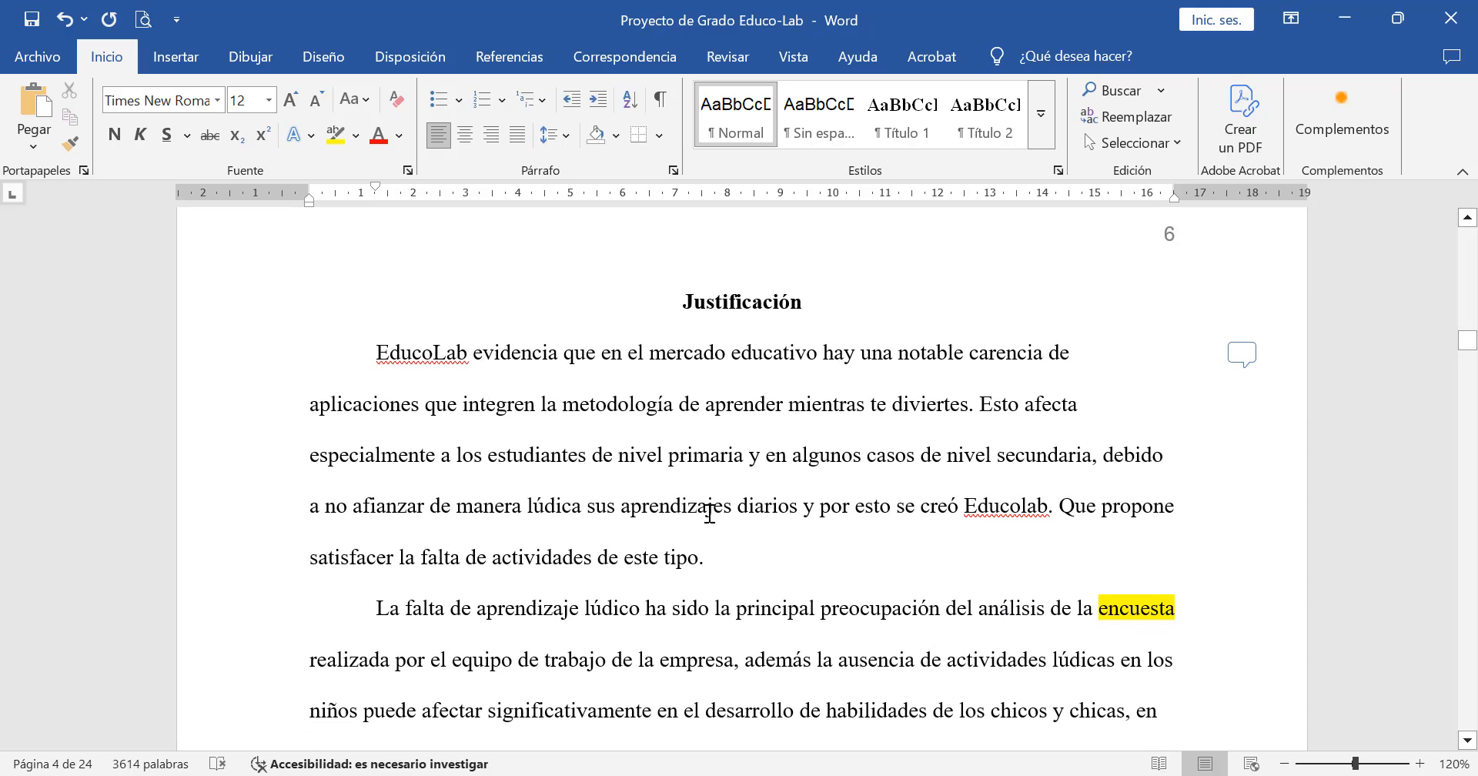
scroll(709, 513, down, 5)
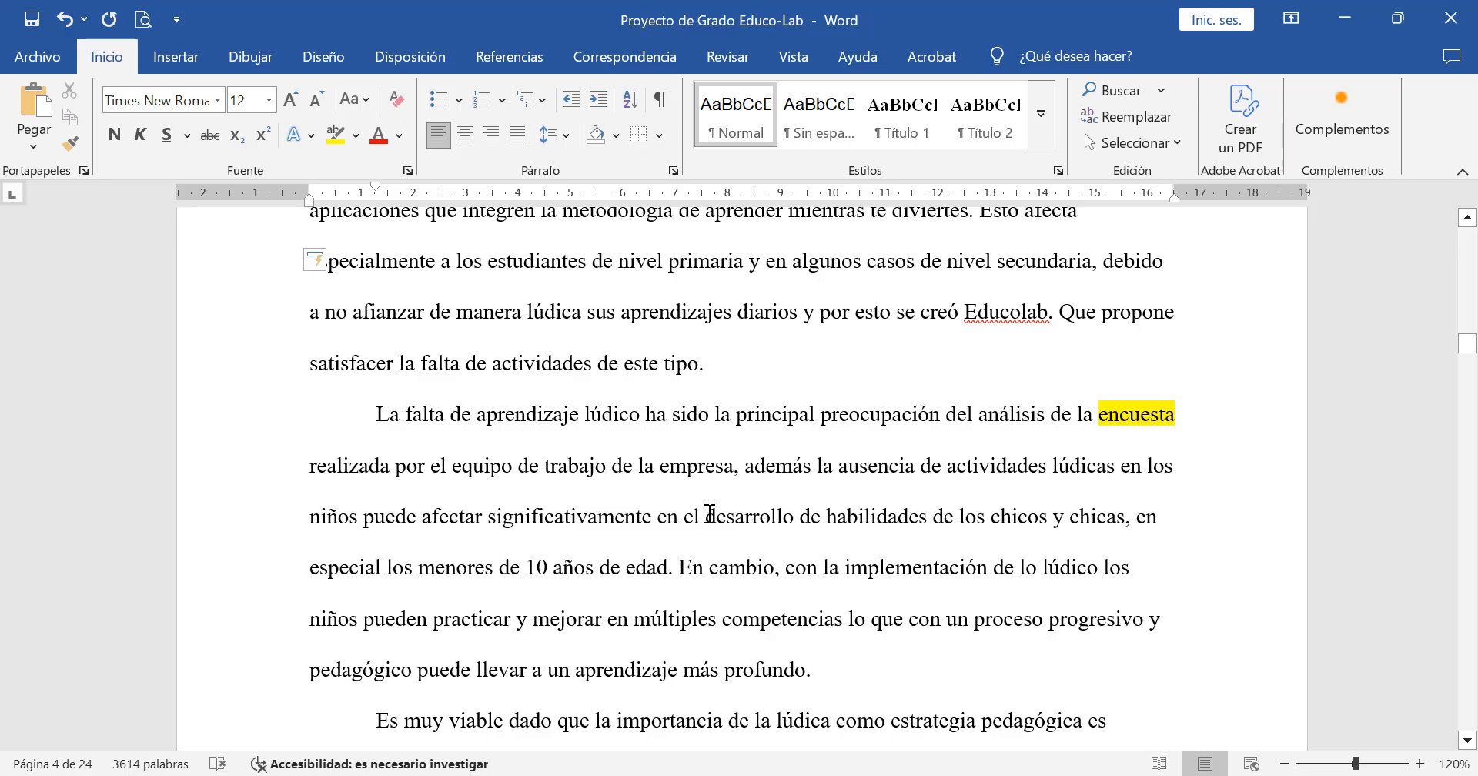
scroll(708, 513, down, 2)
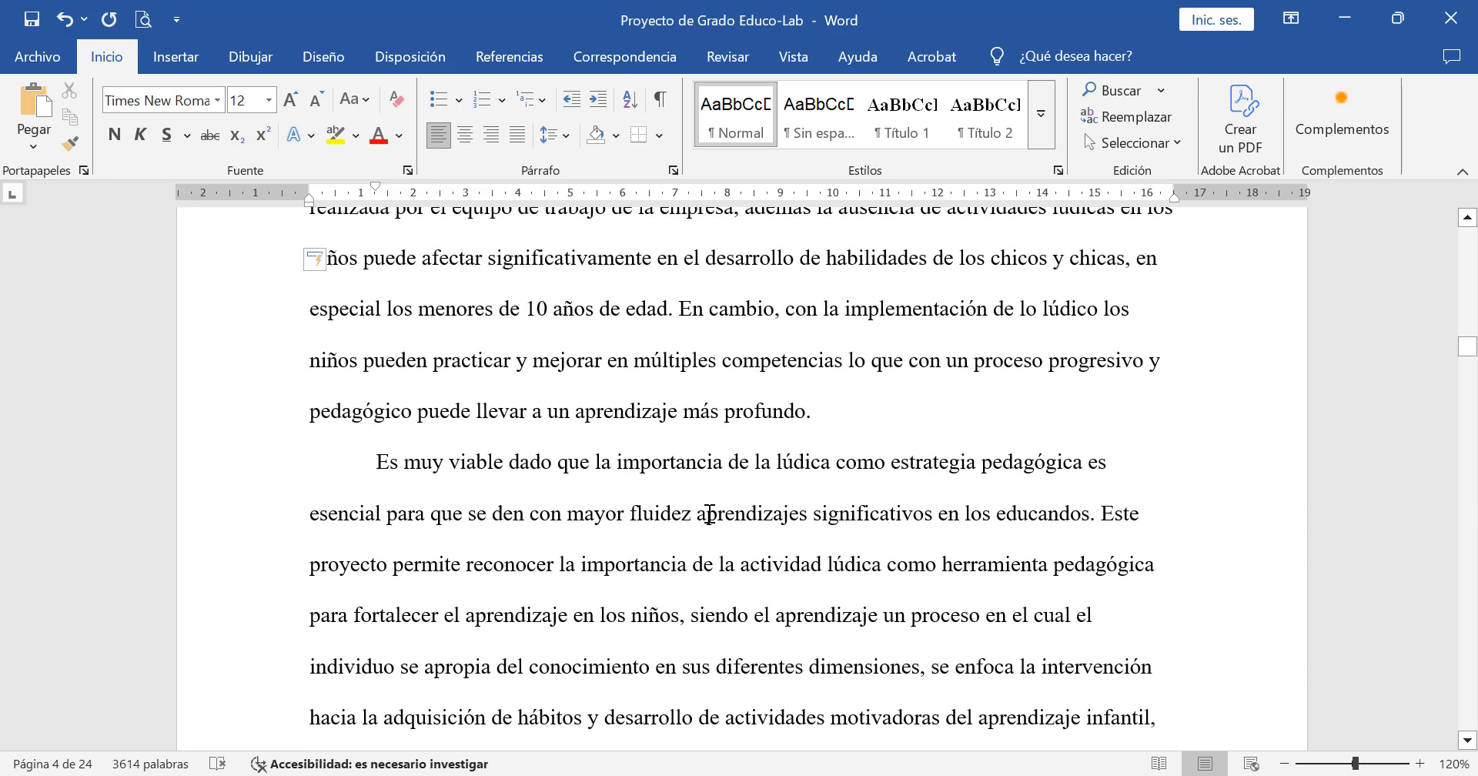
scroll(709, 513, up, 7)
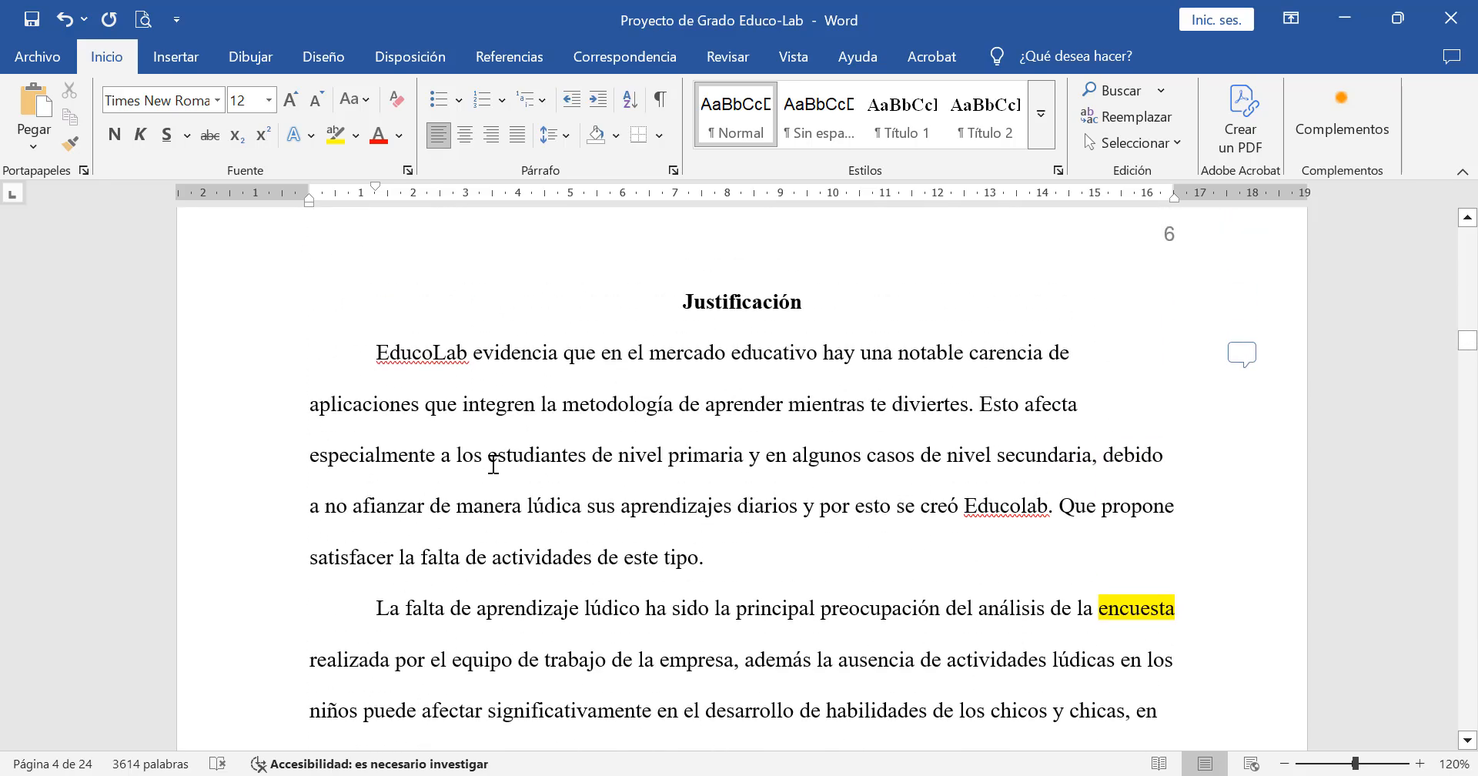
click(741, 563)
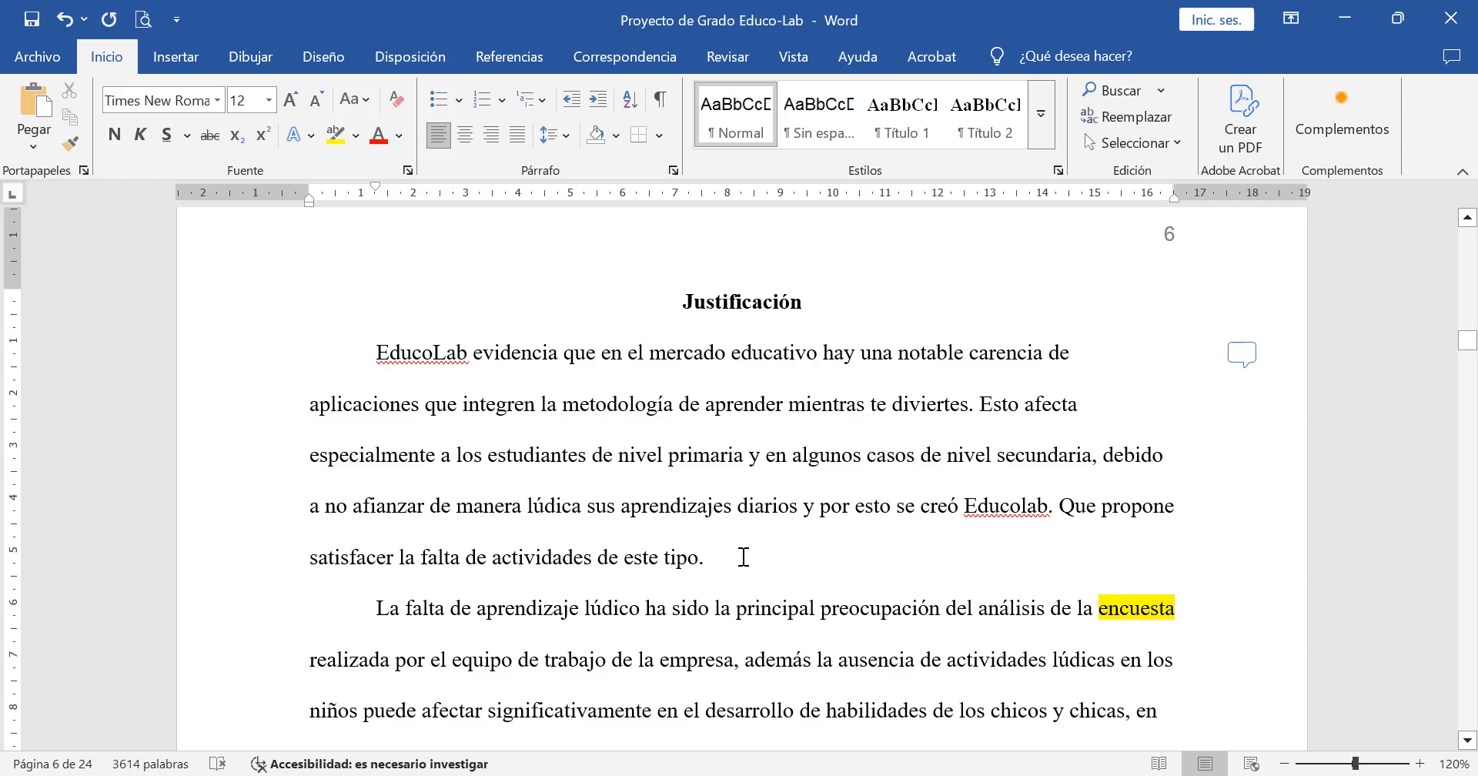
scroll(741, 563, down, 2)
scroll(744, 557, up, 2)
scroll(754, 523, down, 3)
scroll(702, 495, up, 3)
scroll(446, 486, down, 1)
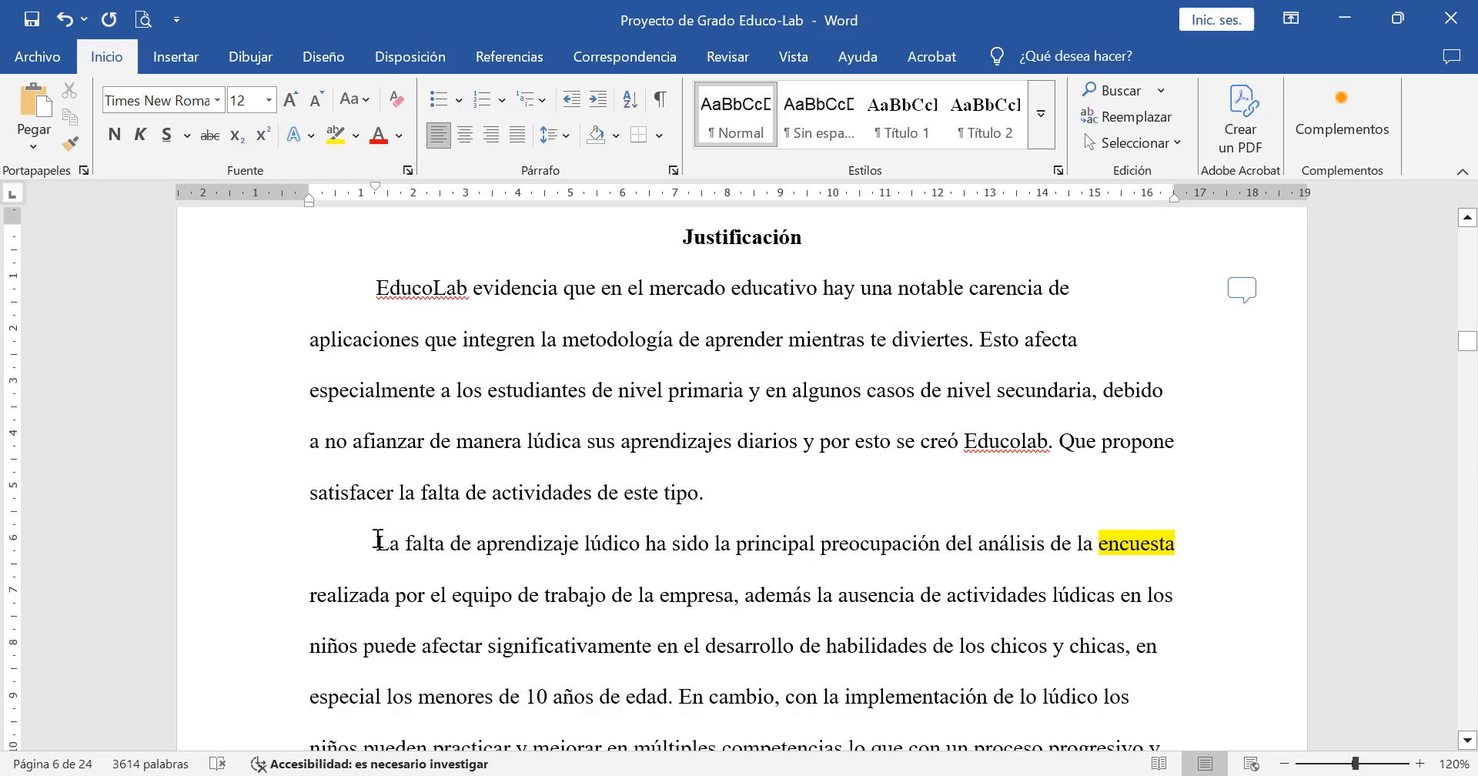
drag(377, 543, 544, 569)
click(737, 546)
scroll(512, 493, down, 1)
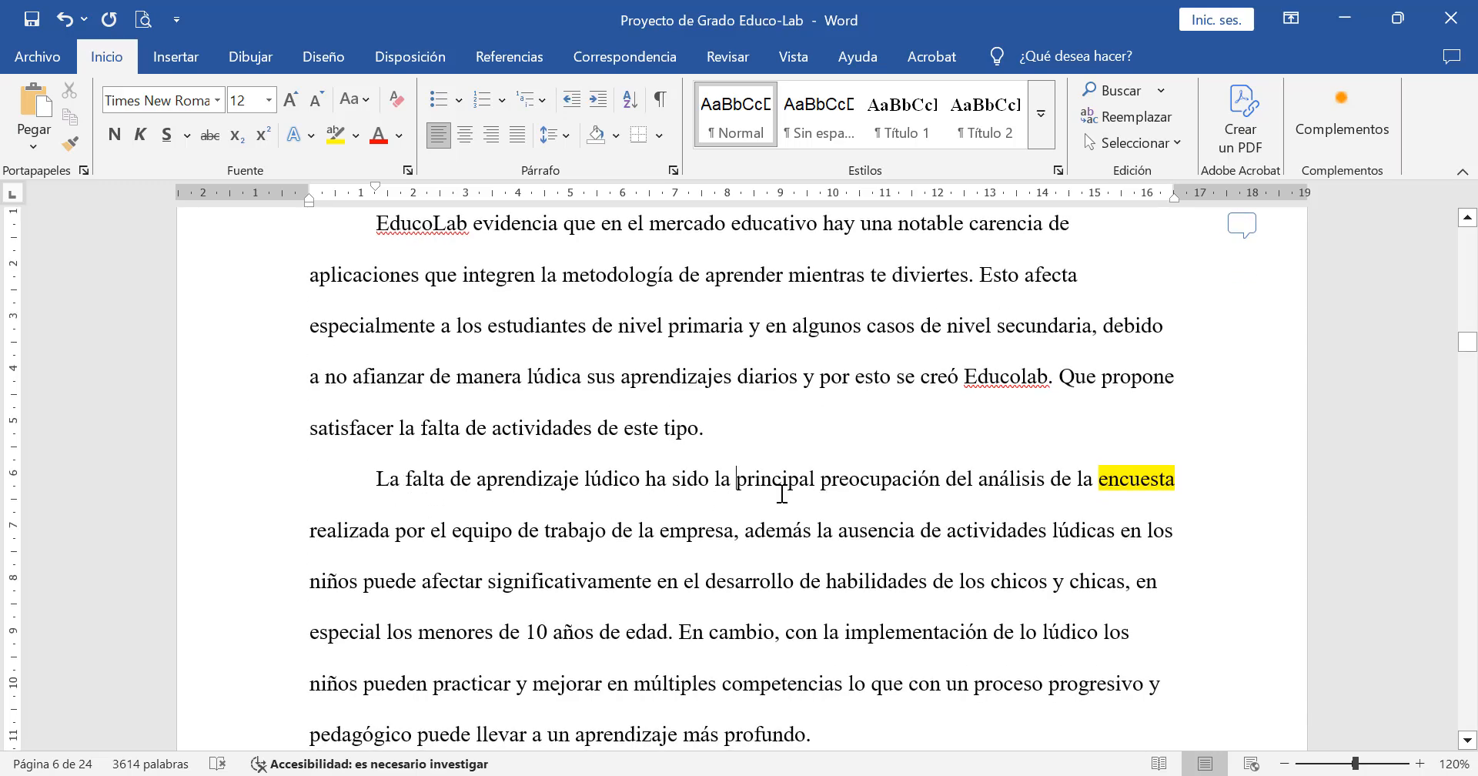
Step: Shorten the opening "Es muy viable" of the third Justificación paragraph to "Es viable"
scroll(539, 473, down, 4)
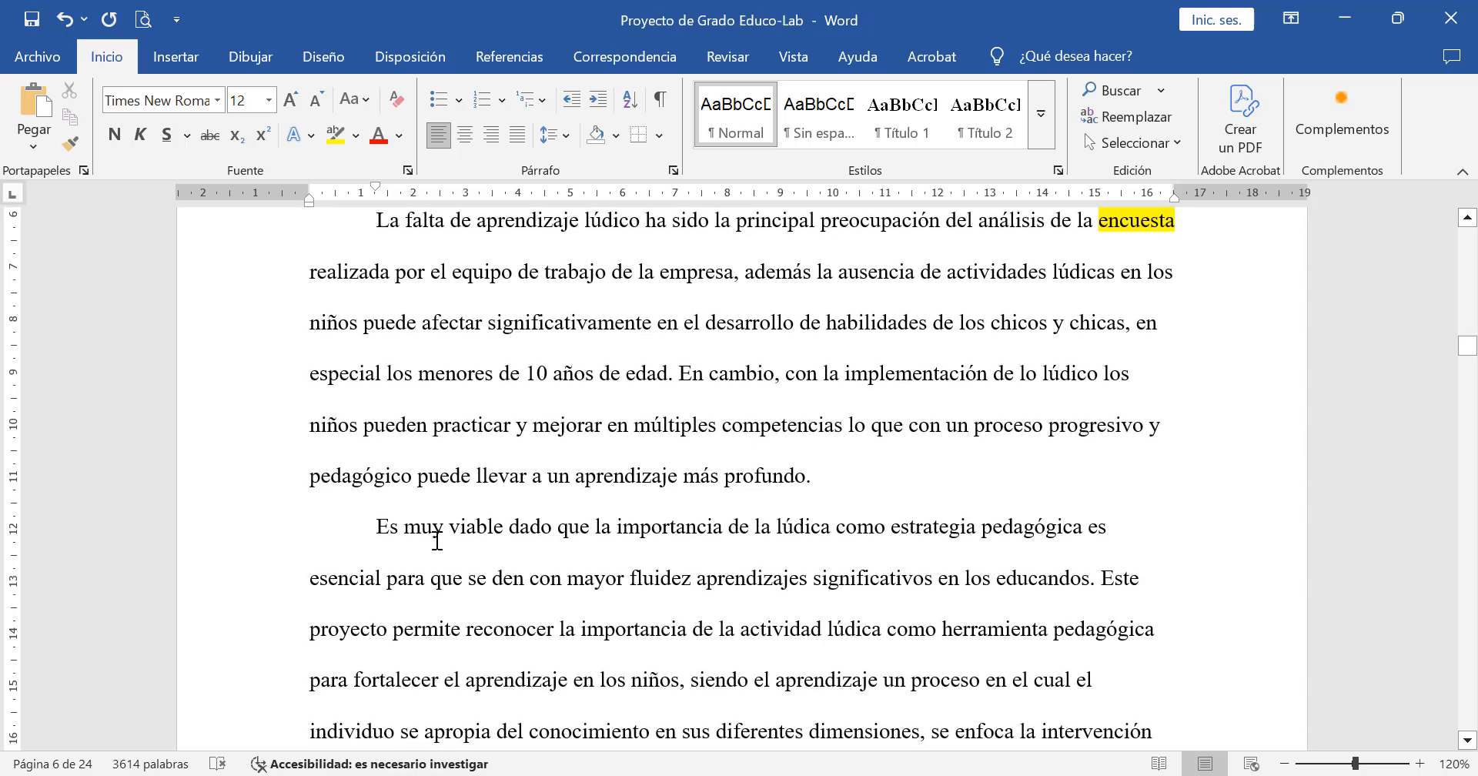
click(379, 527)
key(Delete)
key(Delete)
key(Delete)
key(Delete)
key(Delete)
key(Delete)
key(Delete)
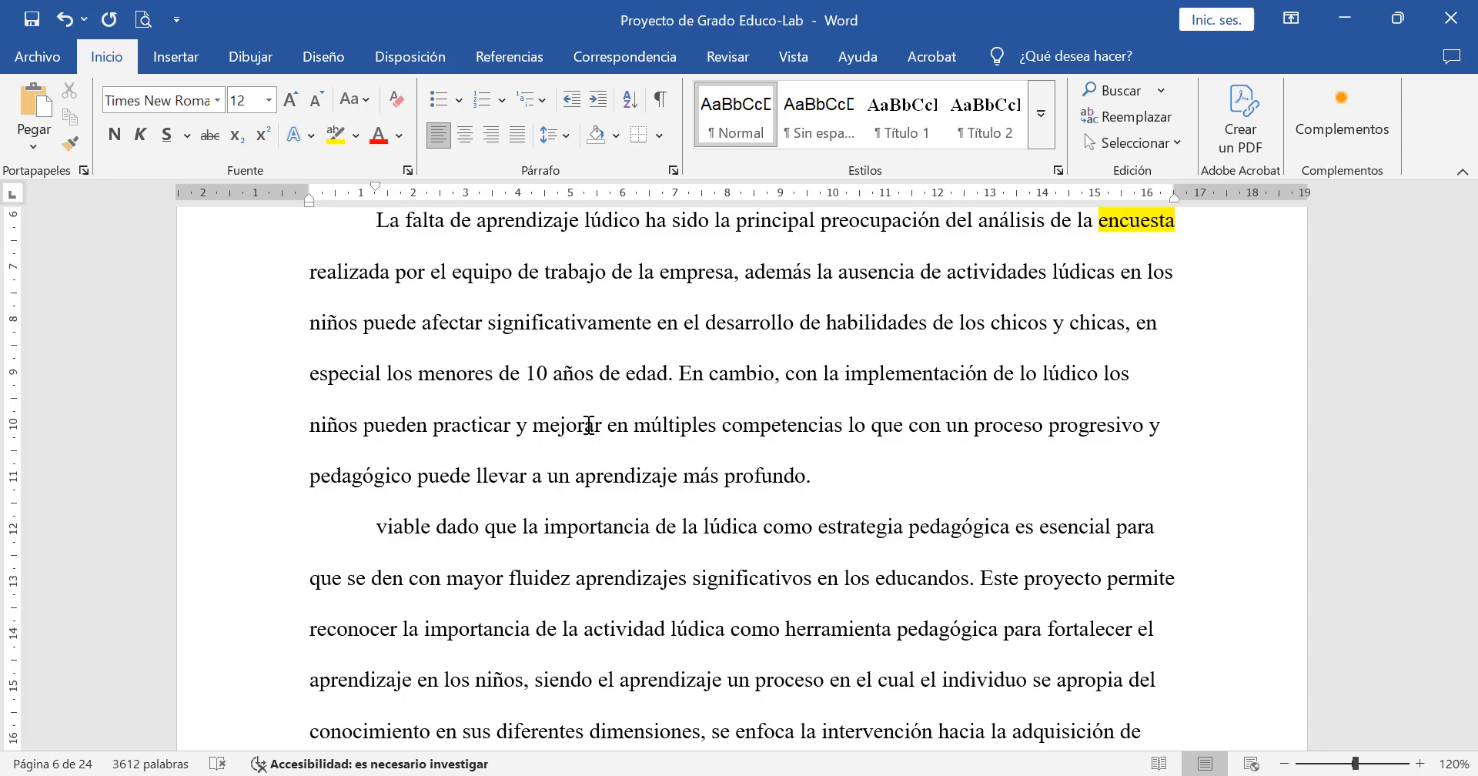
text(Es)
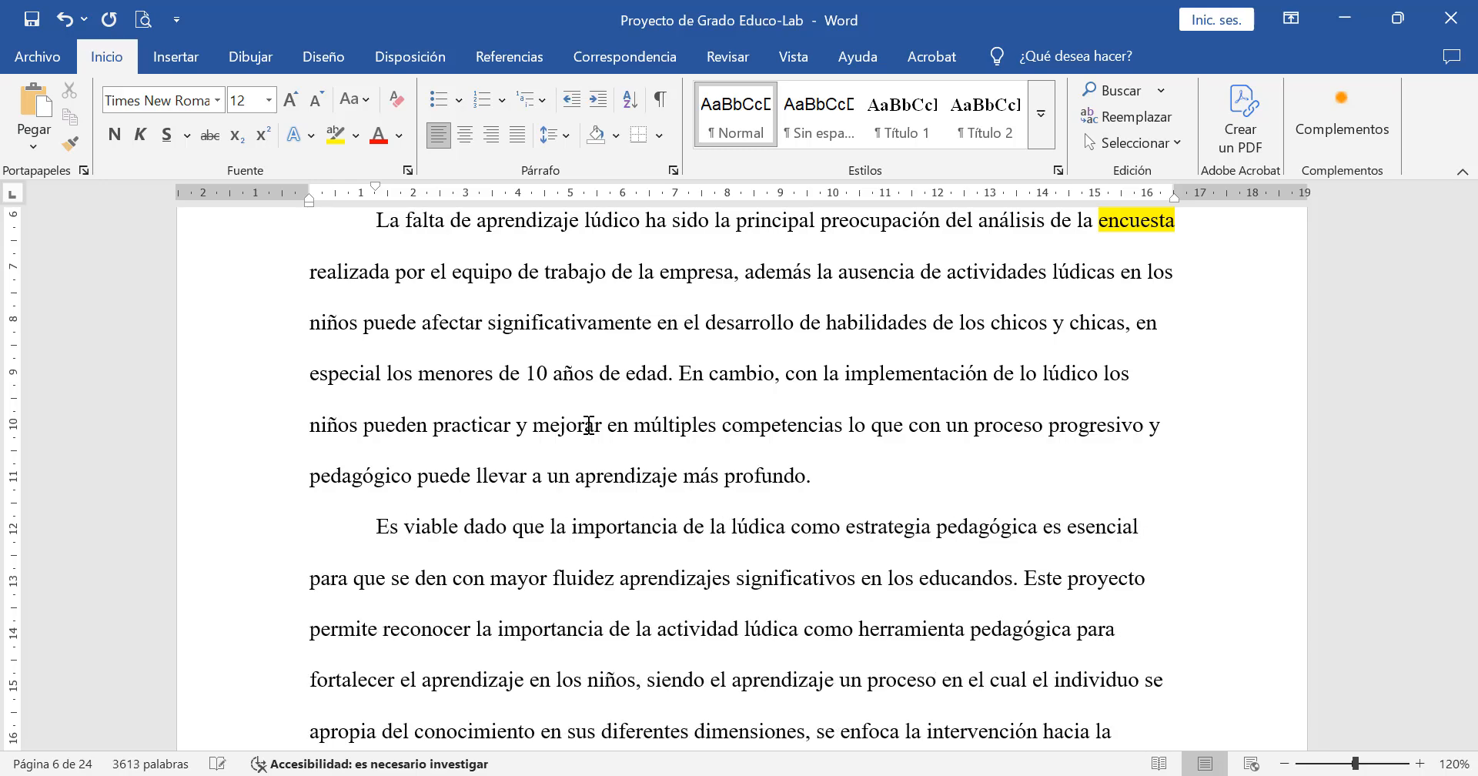
Step: Replace the opening "Es" of the third Justificación paragraph with "Este proyecto es"
key(Home)
key(shift+Right)
key(shift+Right)
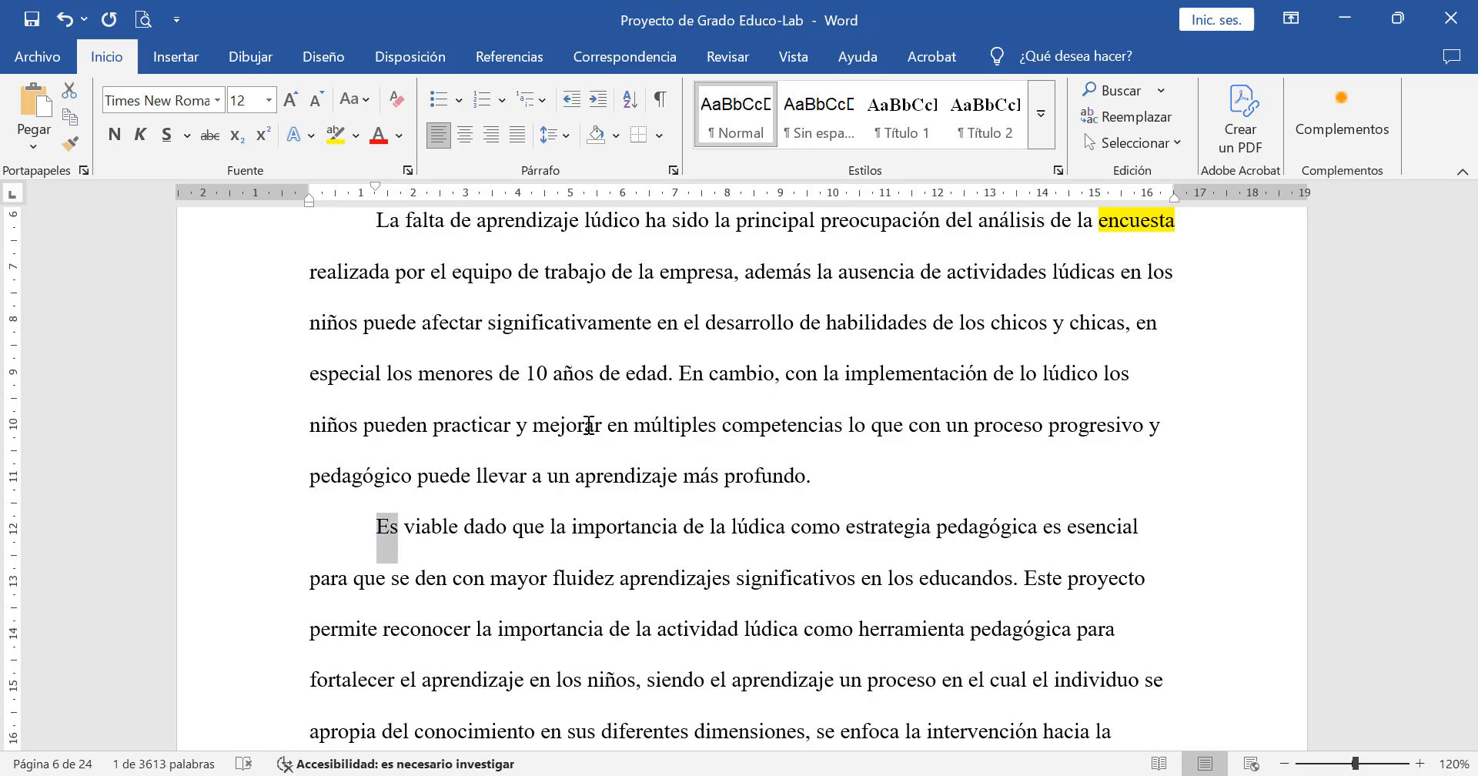
text(Este proyecto)
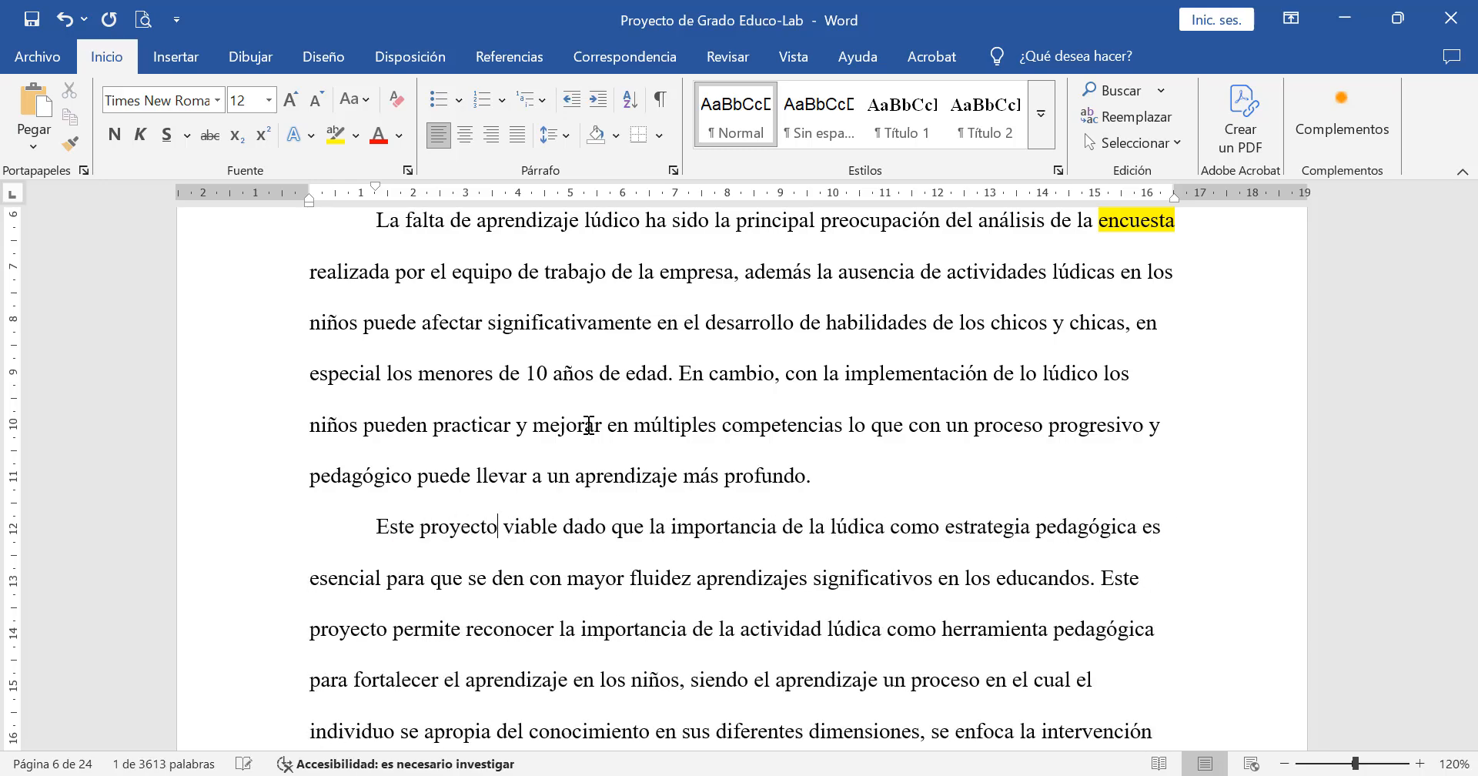
text( es)
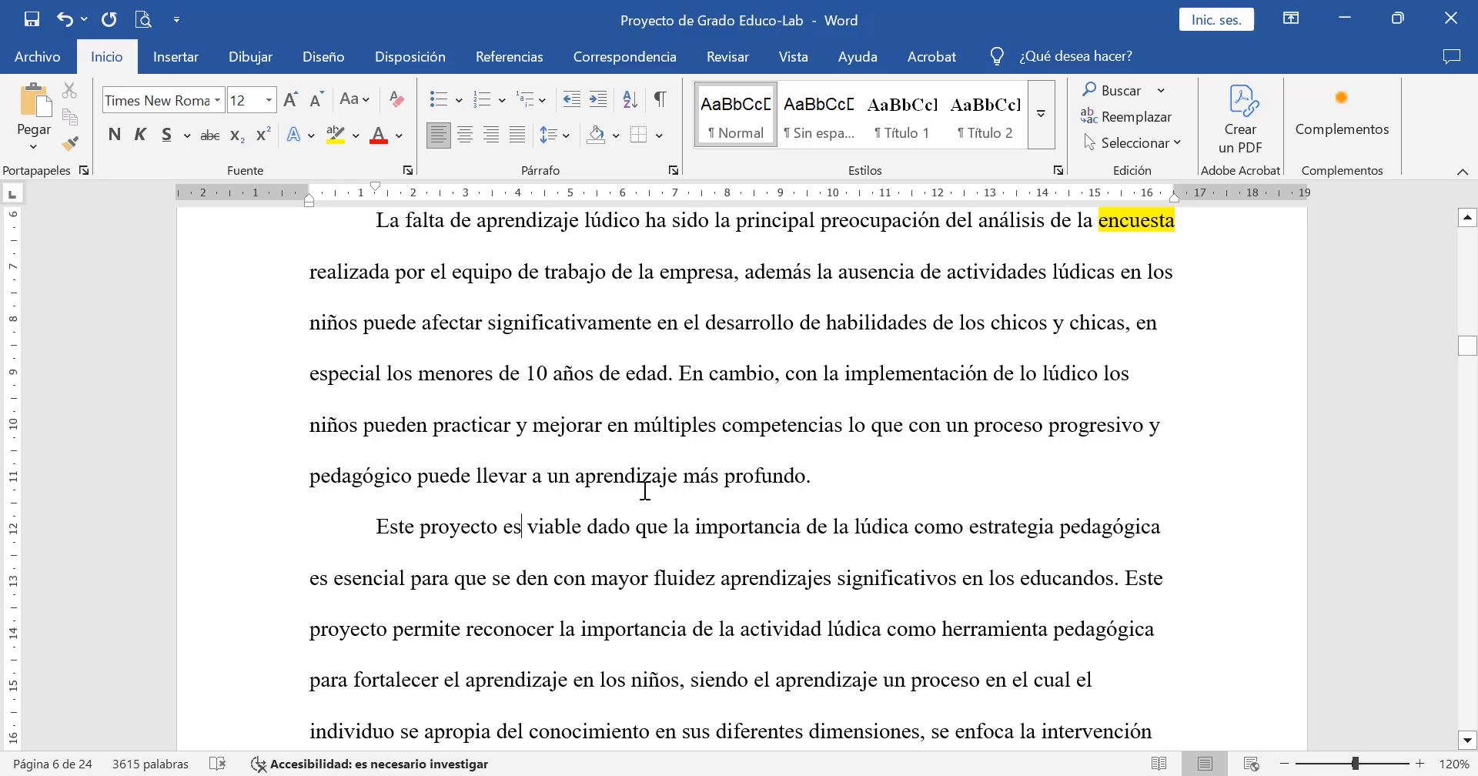
Step: Review the remaining Justificación paragraphs from the third one onward through page 7
scroll(567, 529, down, 5)
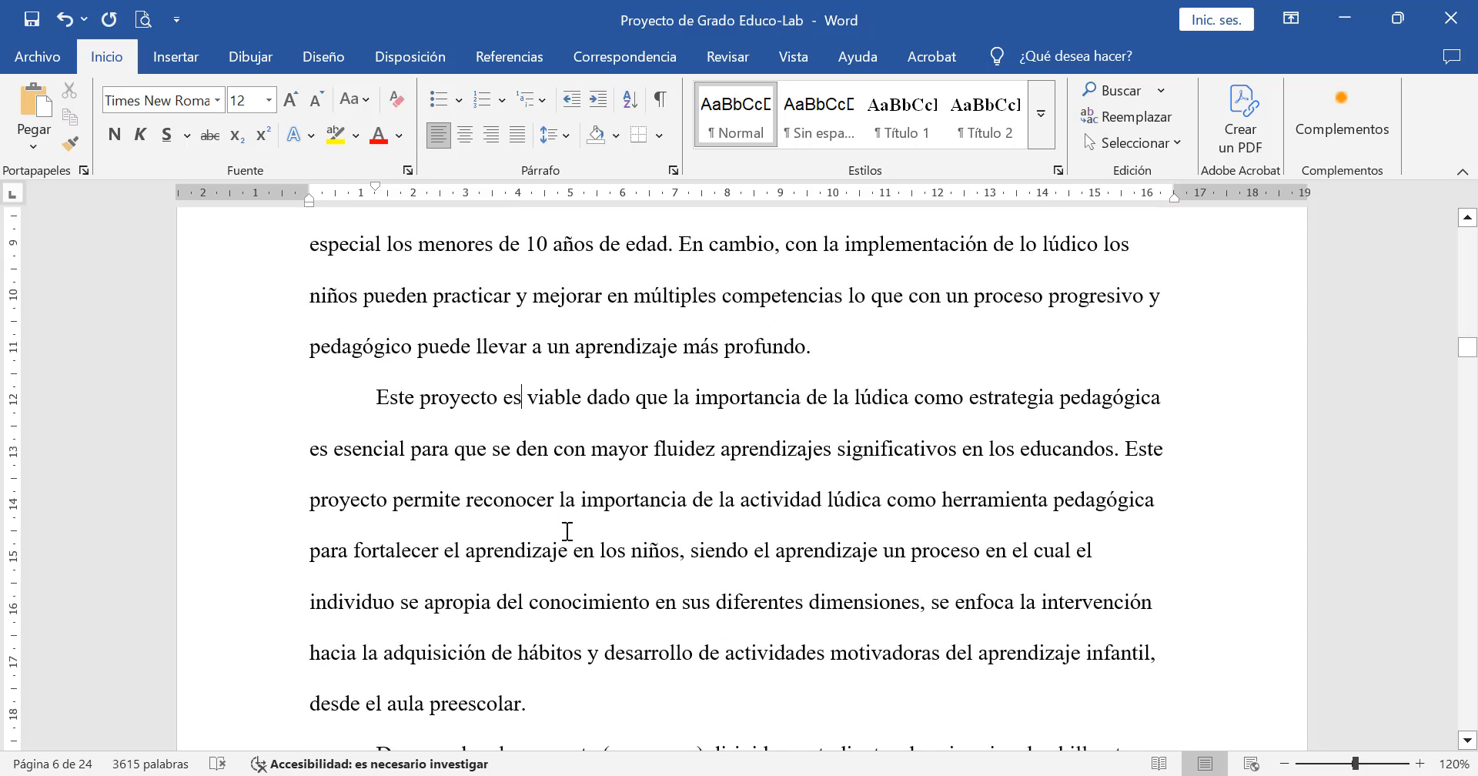
scroll(568, 531, down, 1)
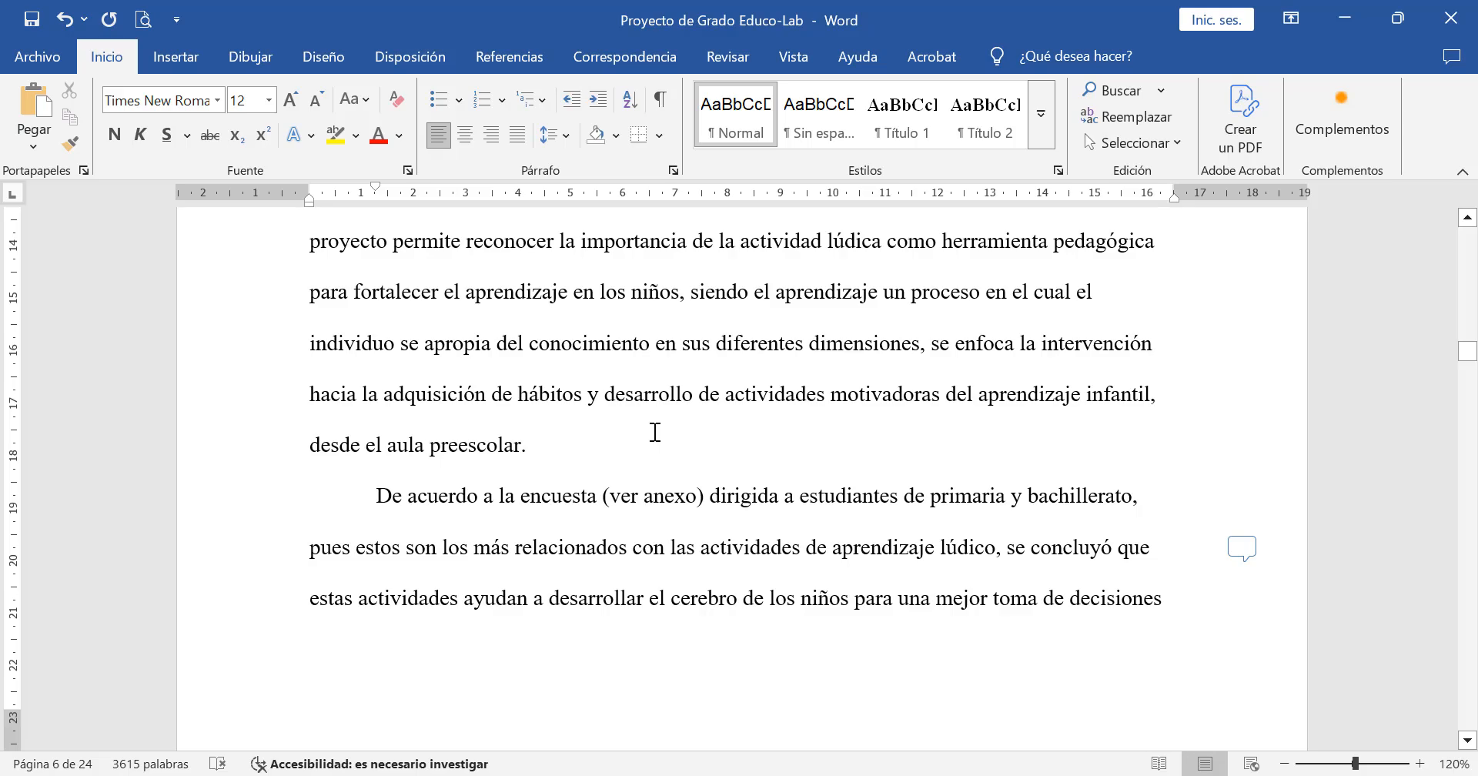
scroll(655, 432, down, 1)
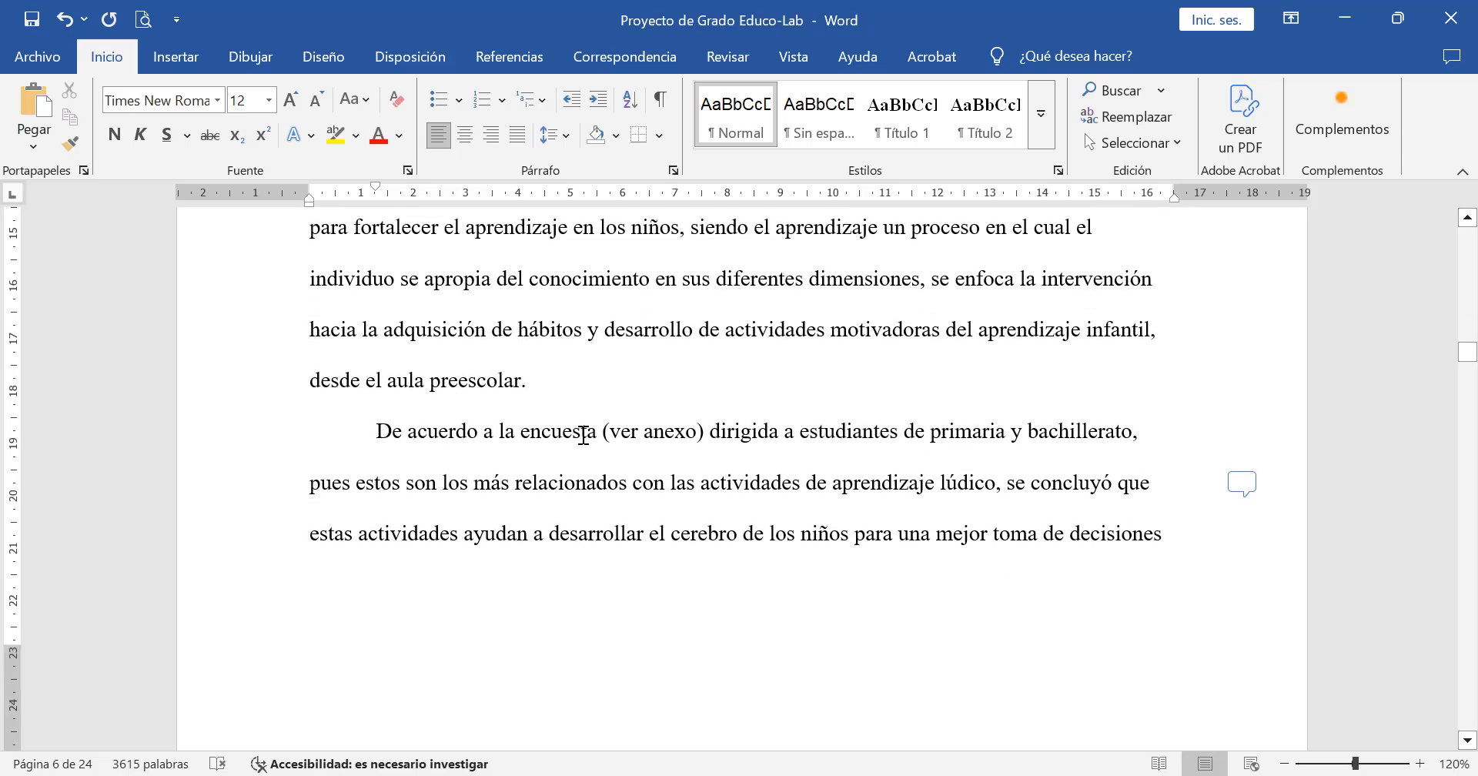
scroll(648, 471, down, 12)
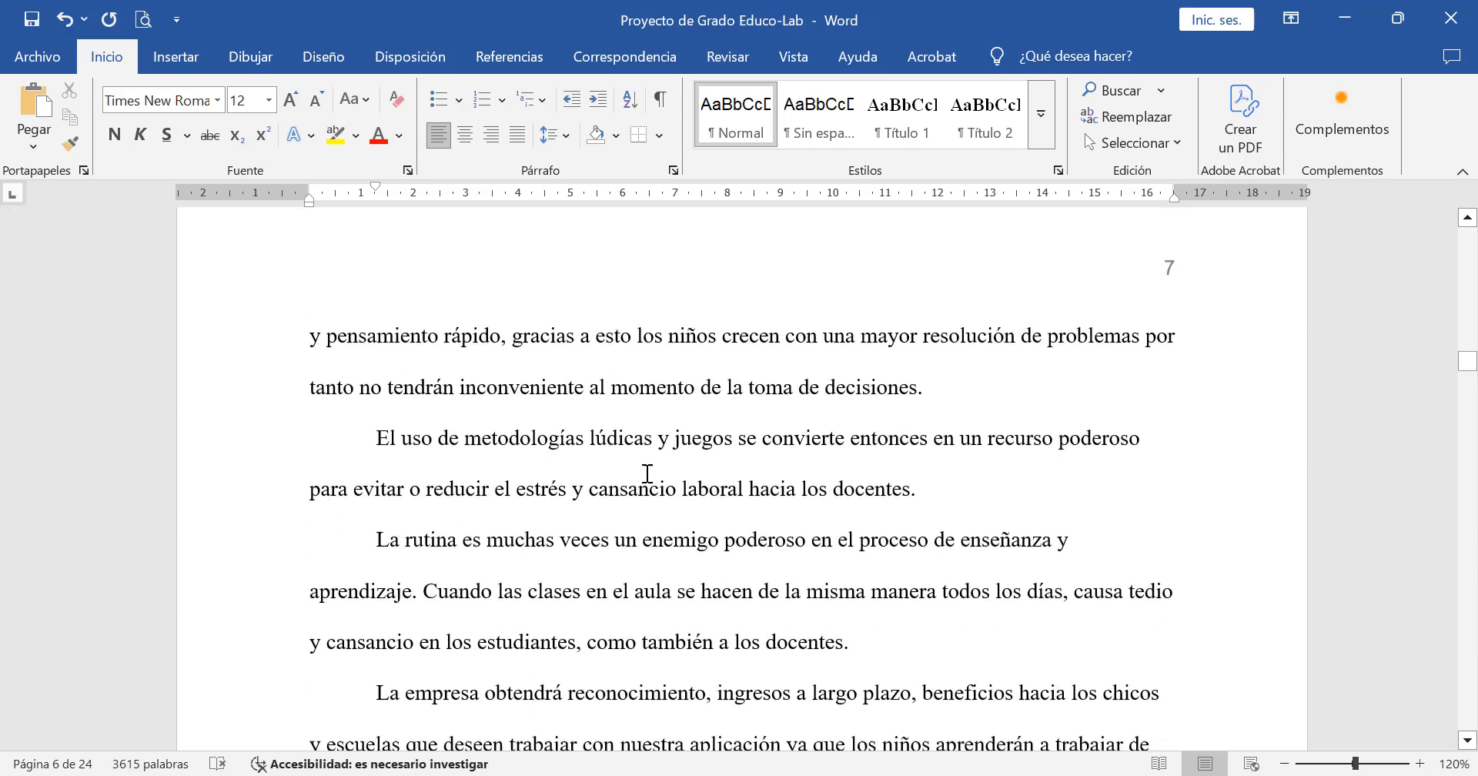
scroll(647, 474, up, 1)
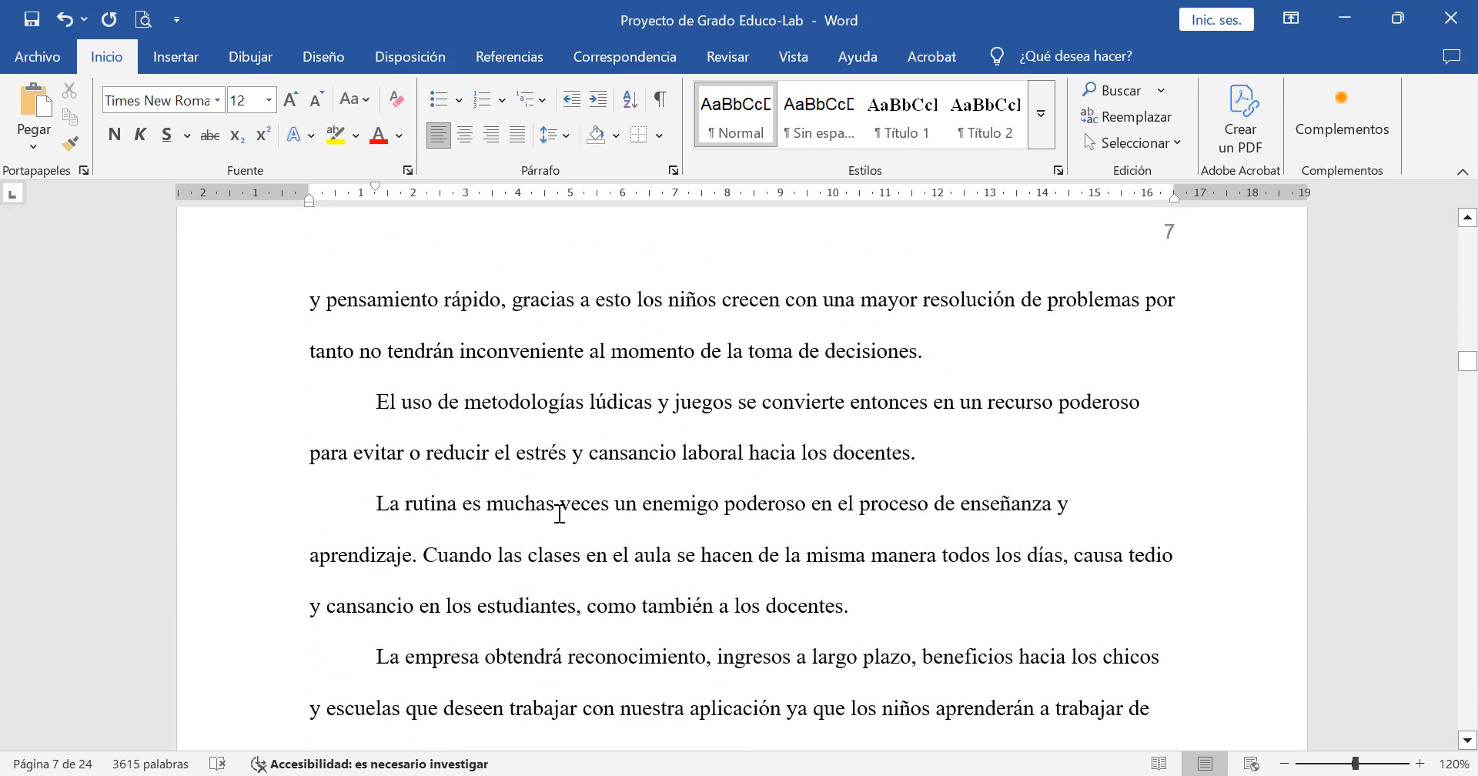
scroll(464, 536, down, 2)
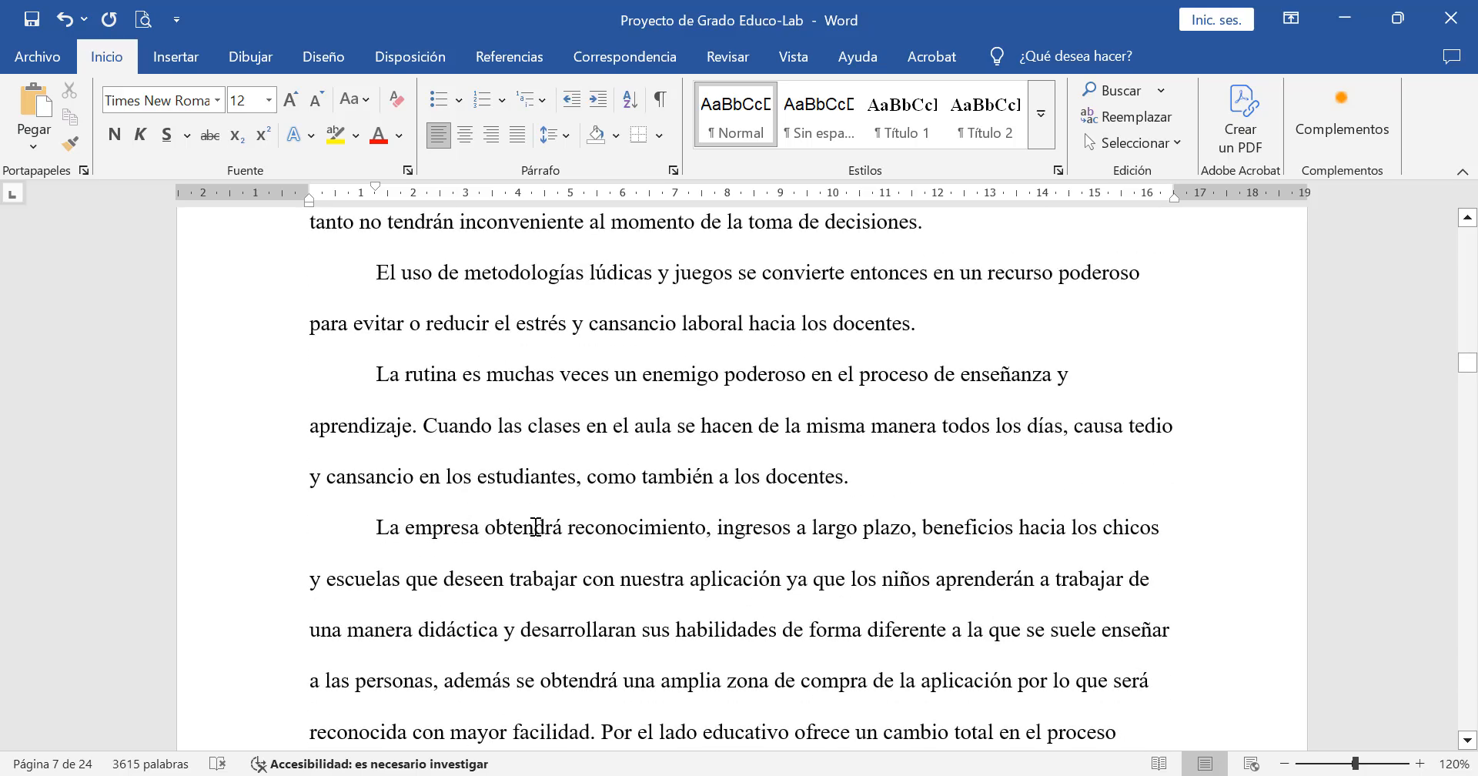
scroll(539, 532, down, 2)
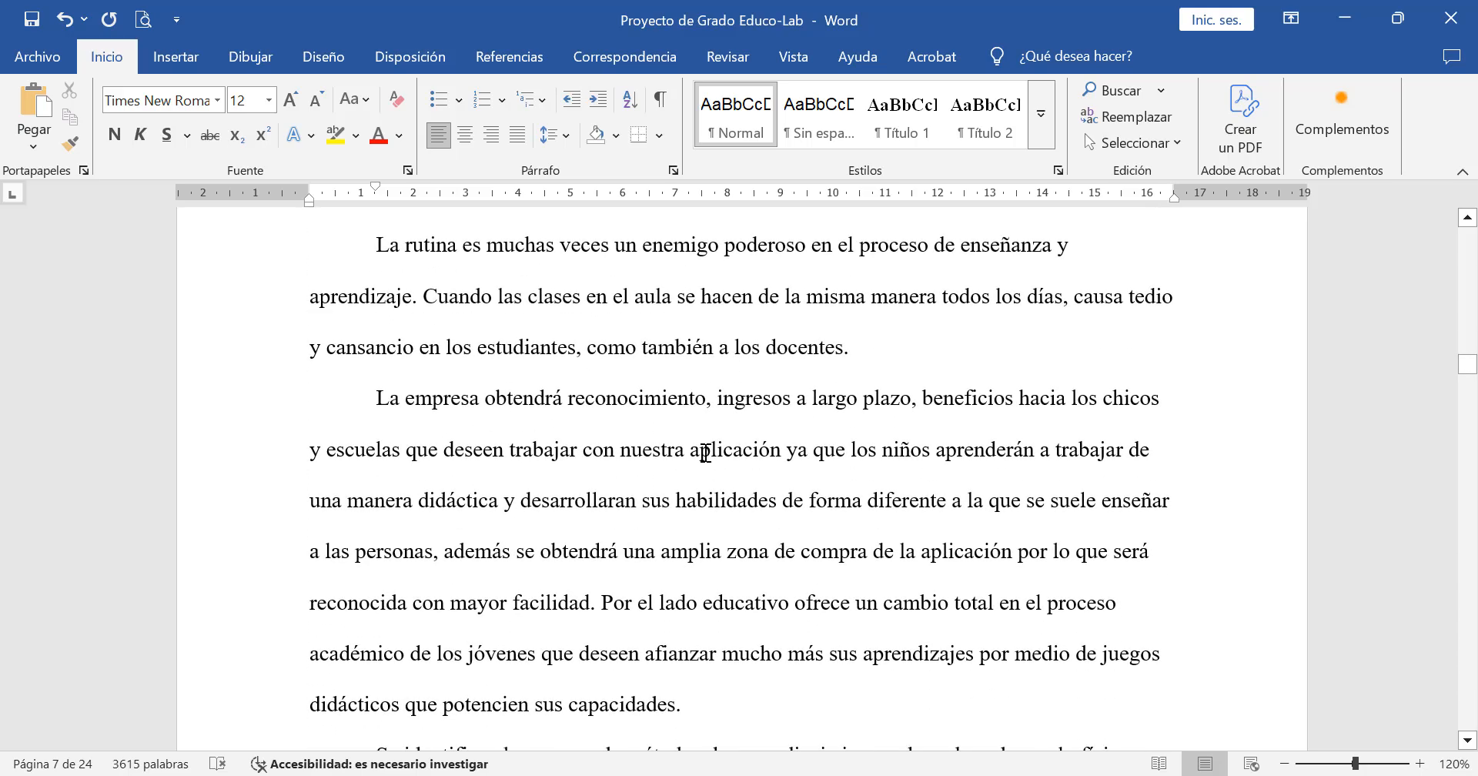
scroll(626, 521, down, 3)
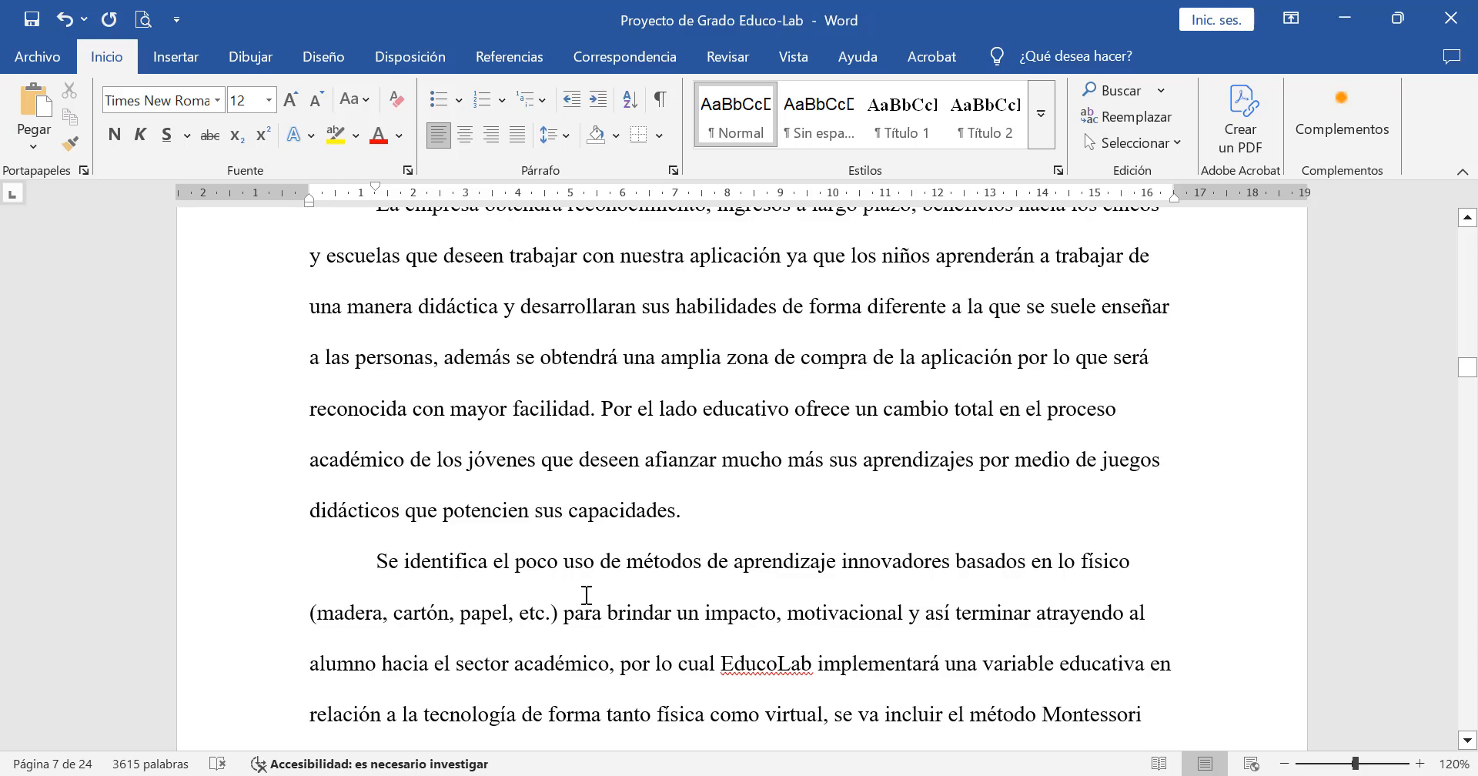
Step: Correct the misspelled "colombia" to "Colombia" in the last paragraph of the Justificación section
scroll(564, 457, down, 7)
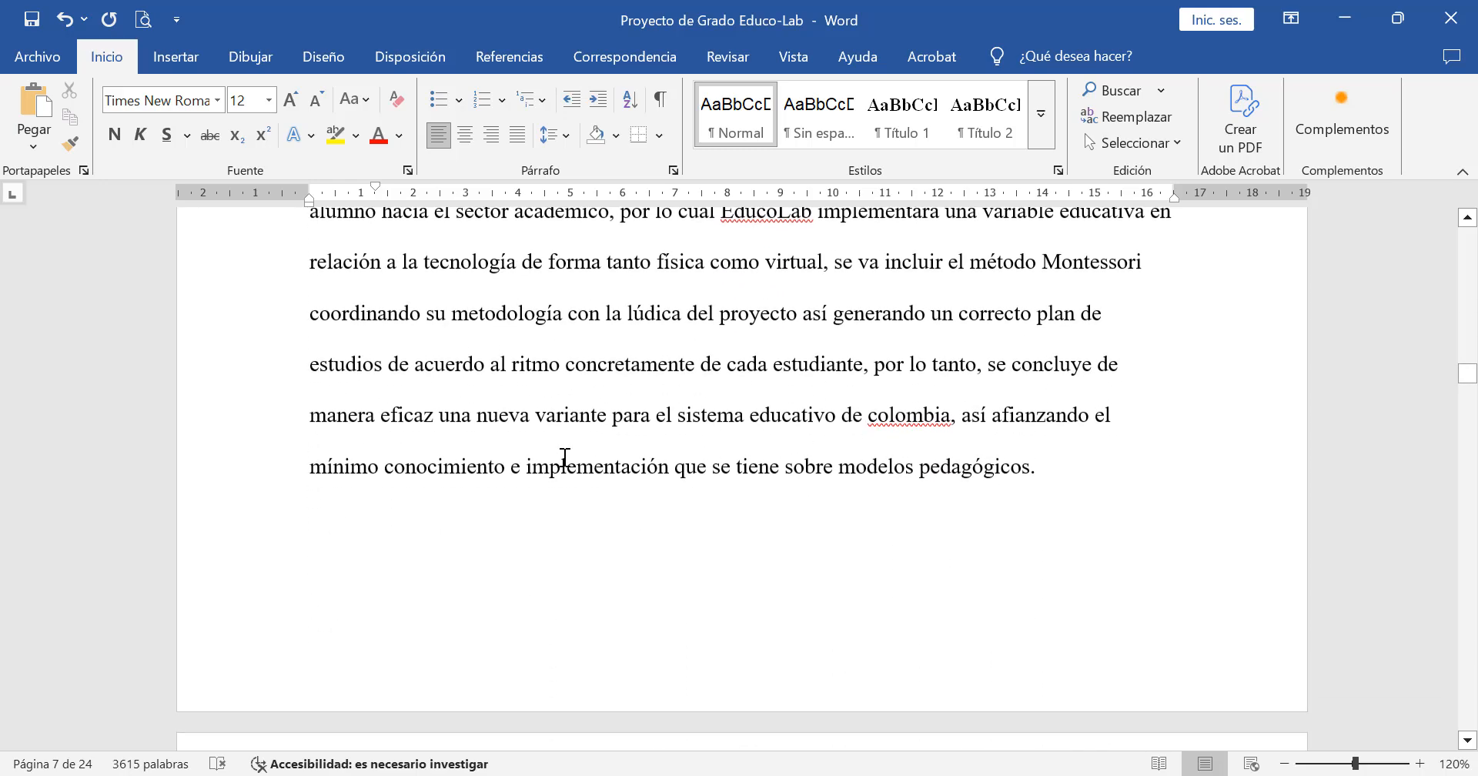
click(907, 418)
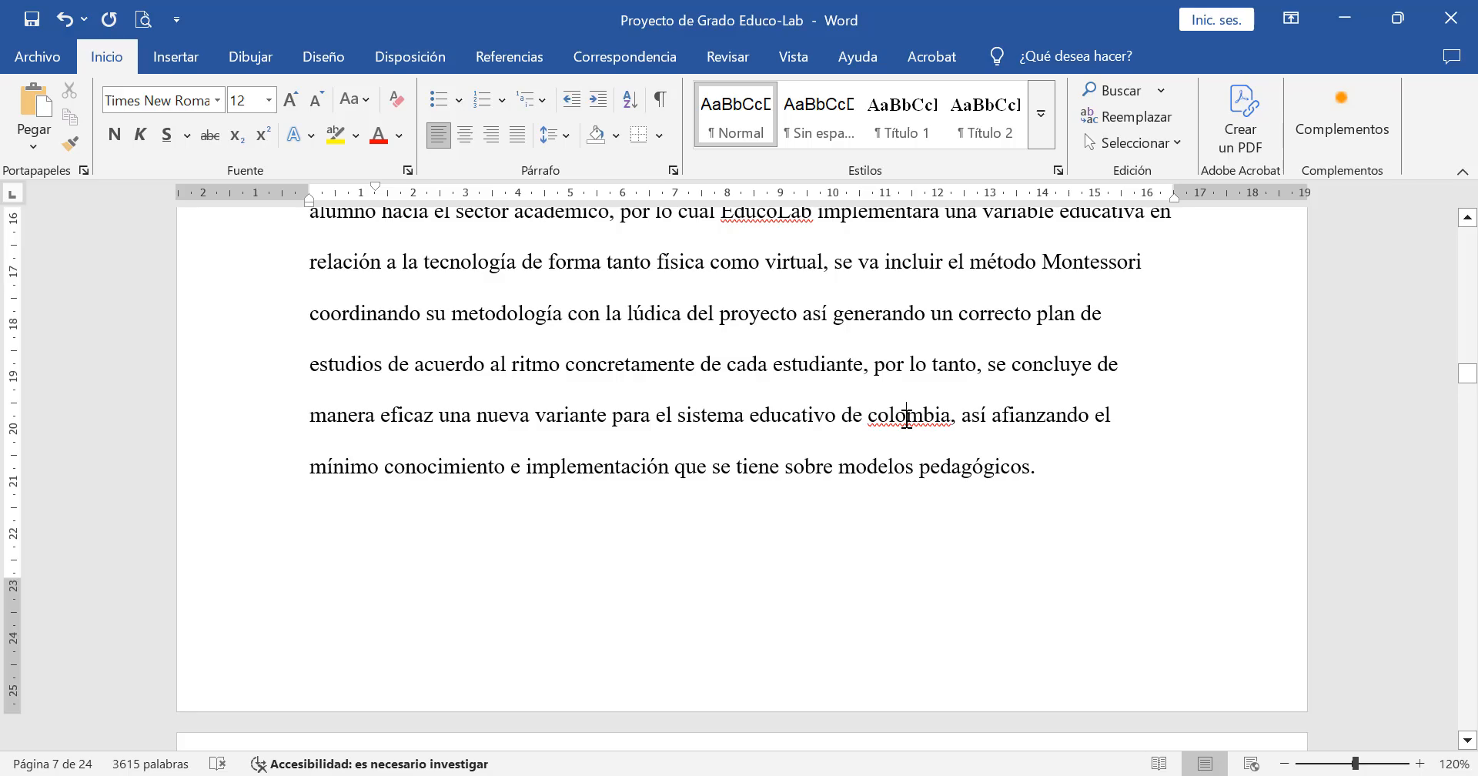
right_click(906, 418)
click(825, 63)
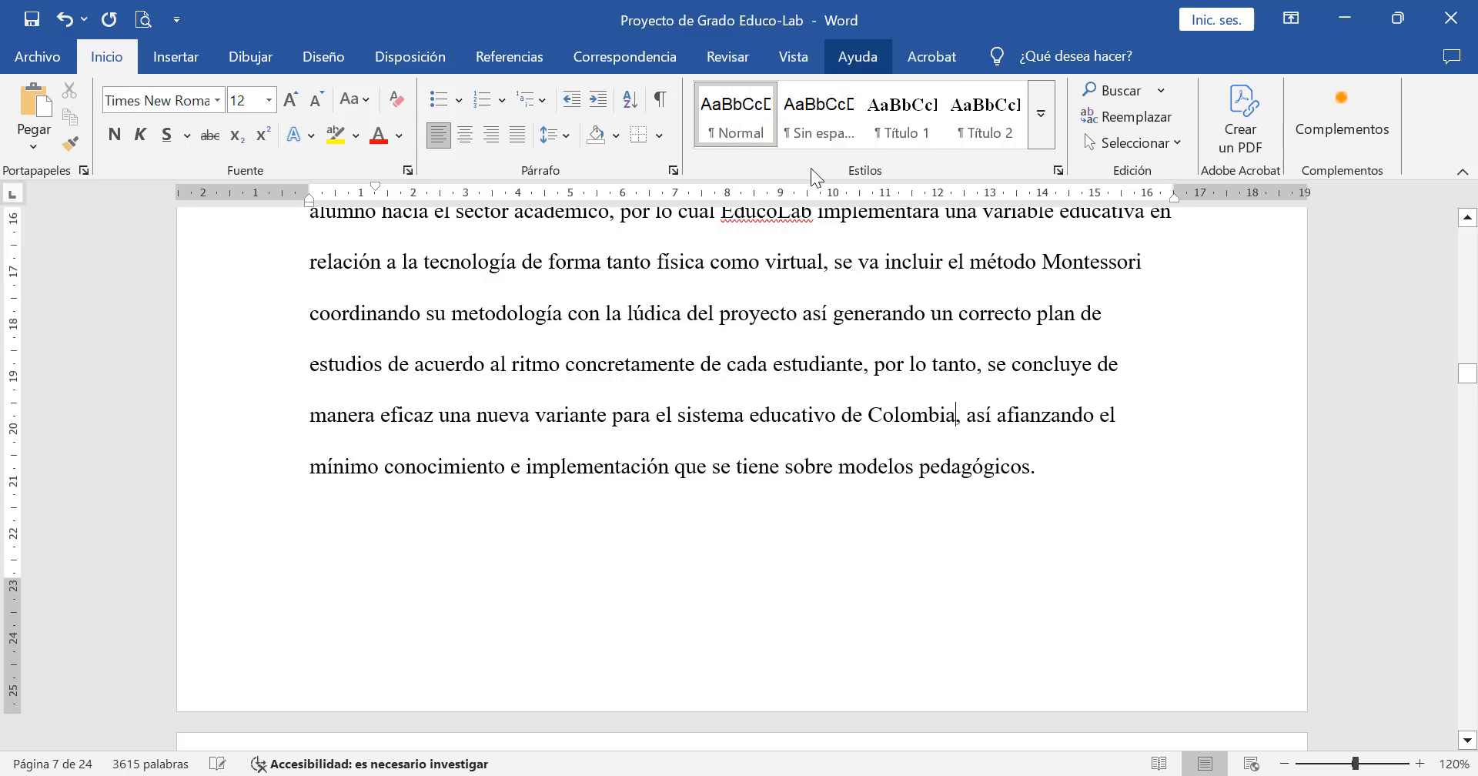
Step: Reread the Justificación section, from the paragraph starting "Se identifica el poco uso" back to the heading on page 6
scroll(703, 412, up, 6)
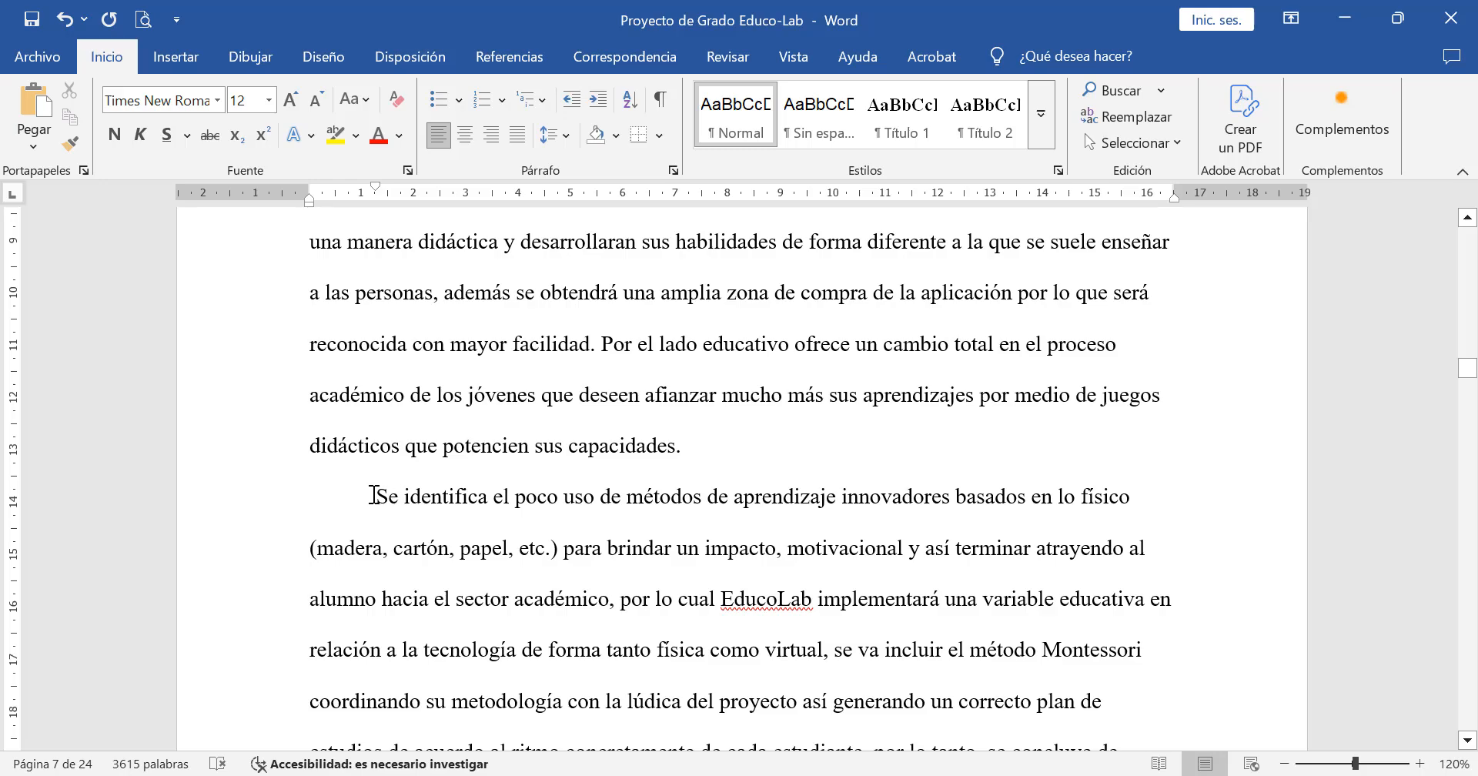
click(378, 496)
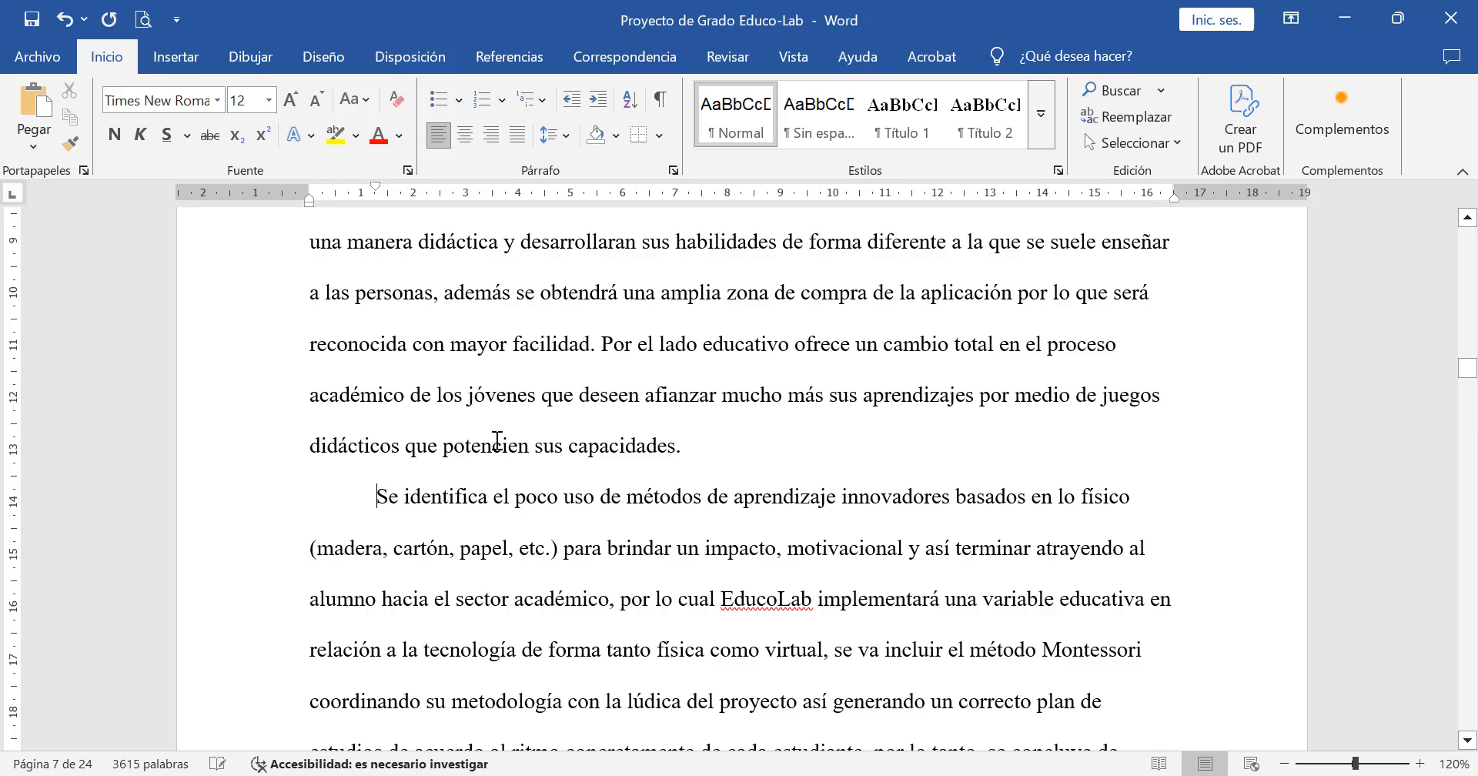
drag(642, 444, 693, 451)
click(608, 449)
scroll(654, 522, down, 3)
scroll(650, 522, up, 5)
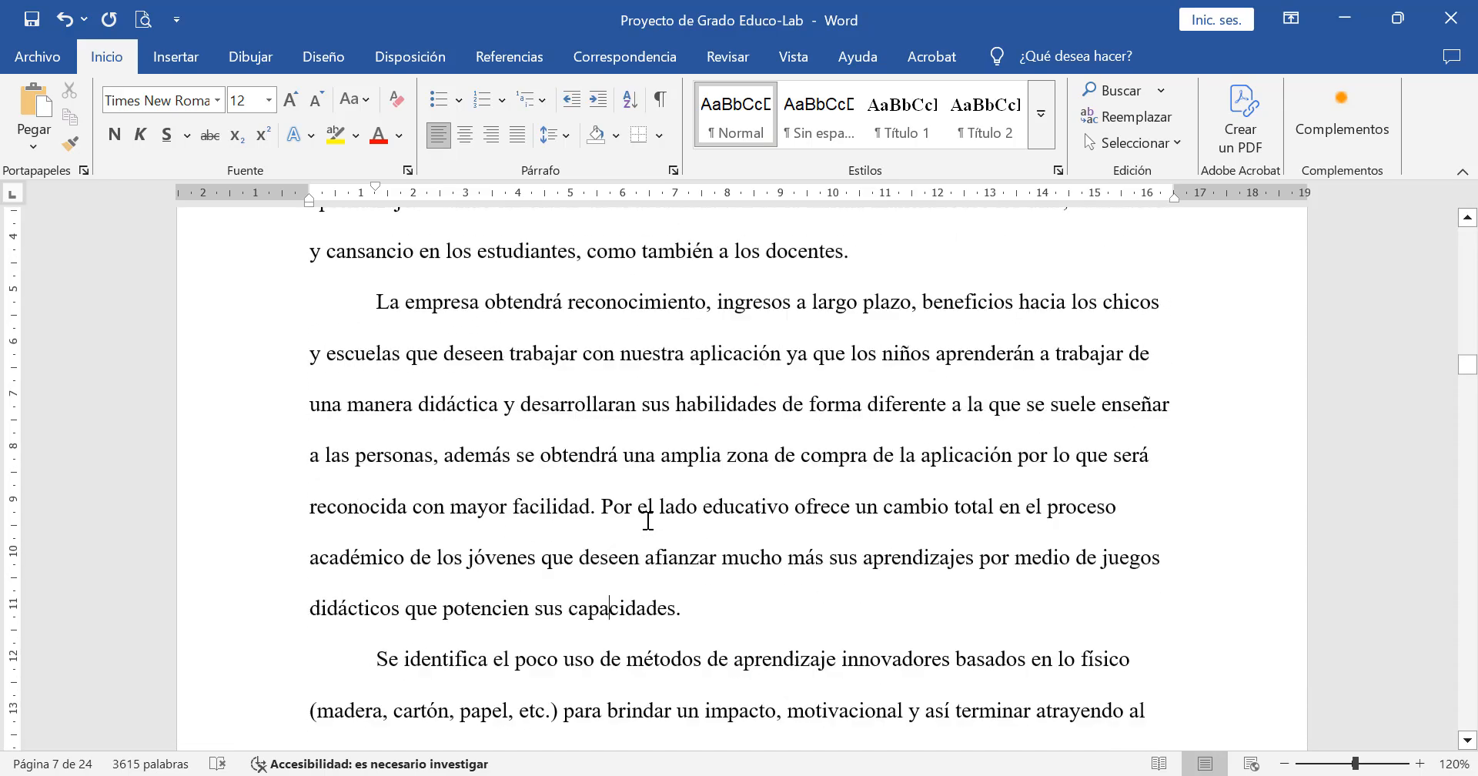
scroll(648, 521, up, 4)
scroll(650, 521, up, 2)
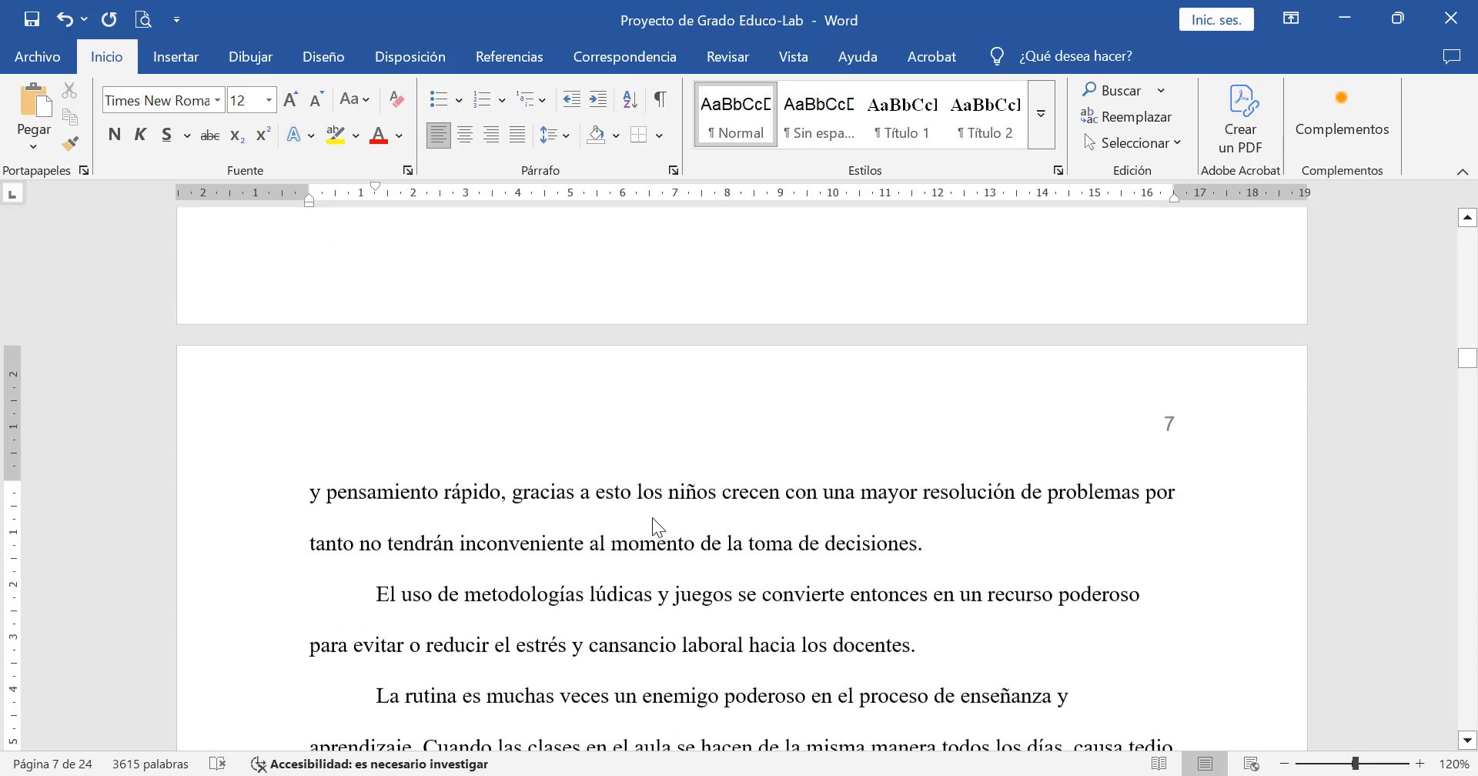
scroll(652, 517, up, 5)
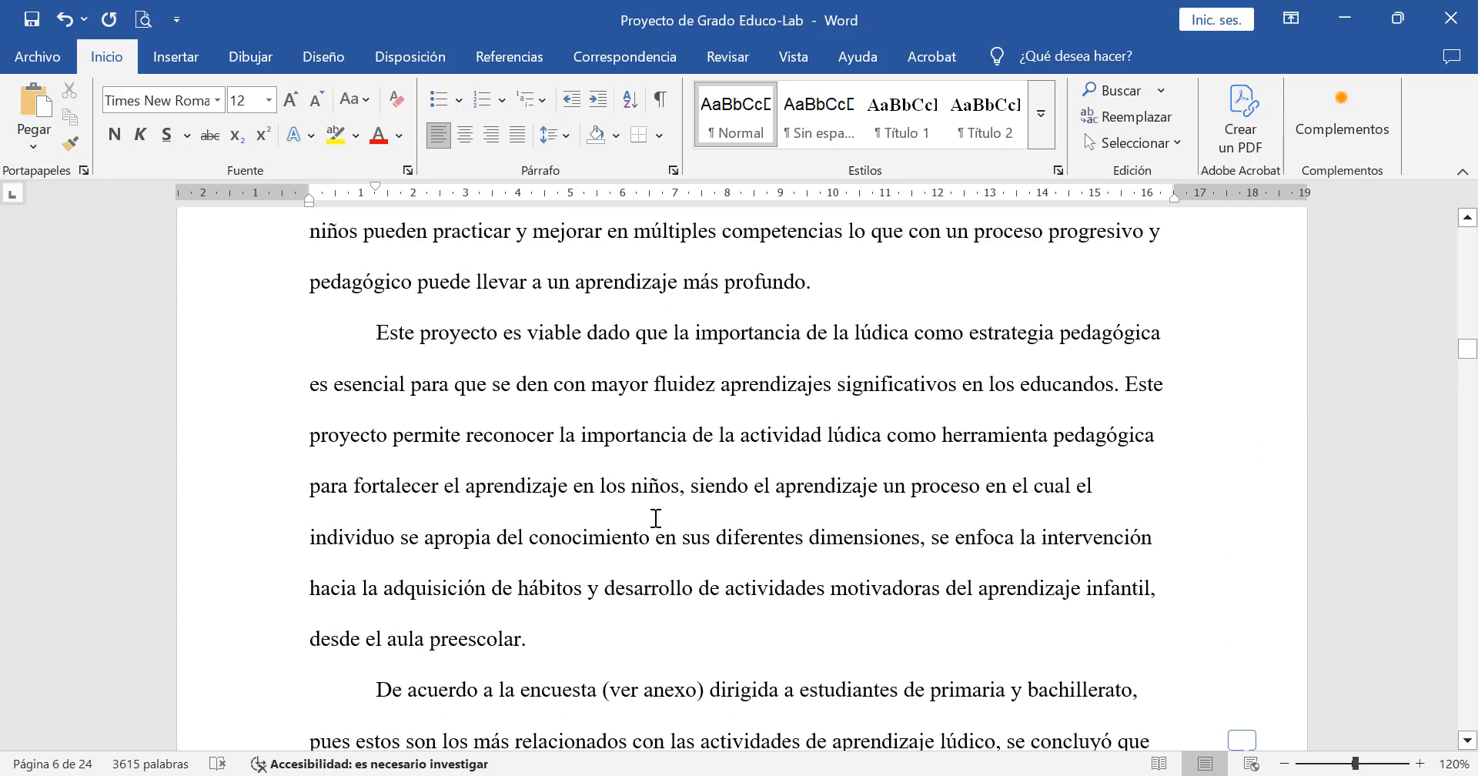
scroll(655, 517, up, 3)
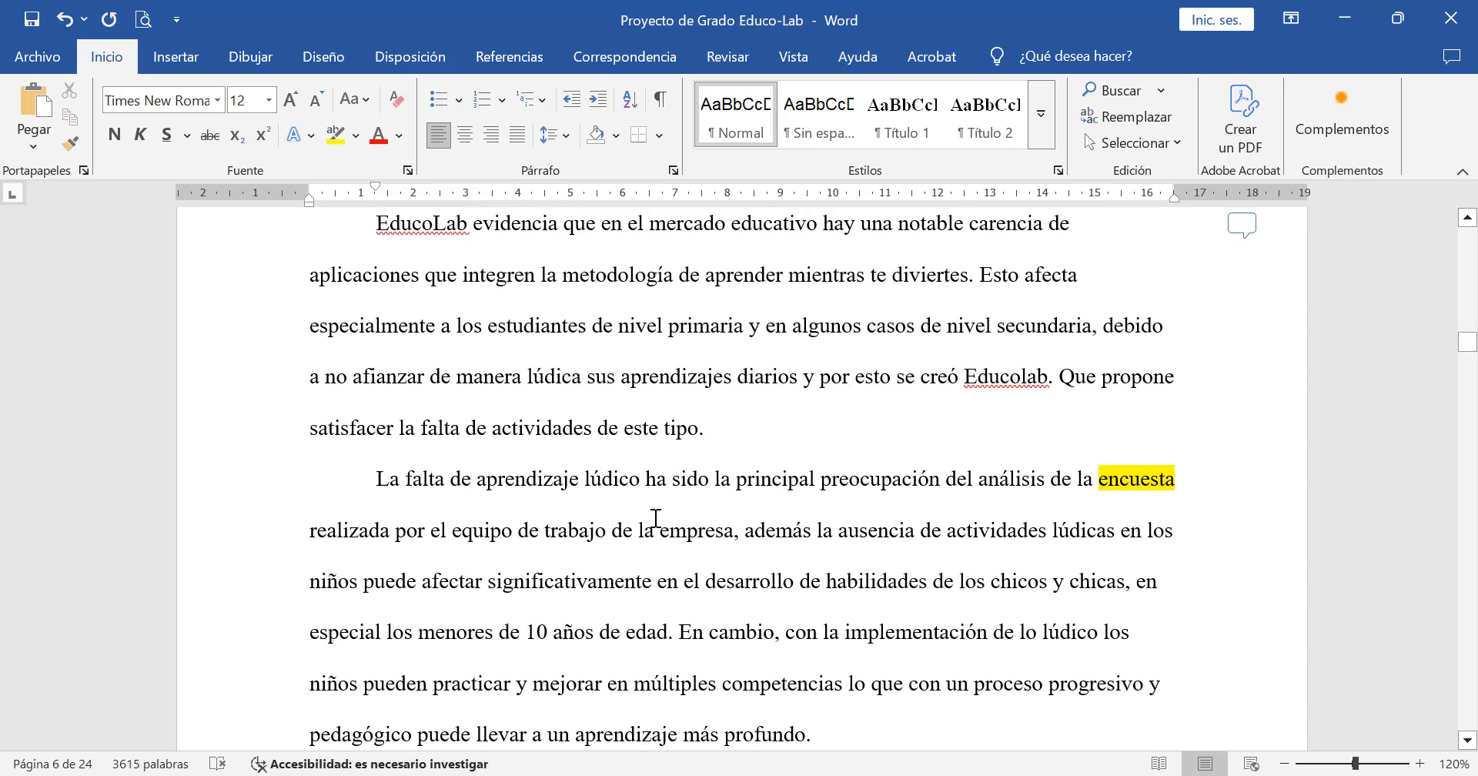
scroll(655, 517, up, 2)
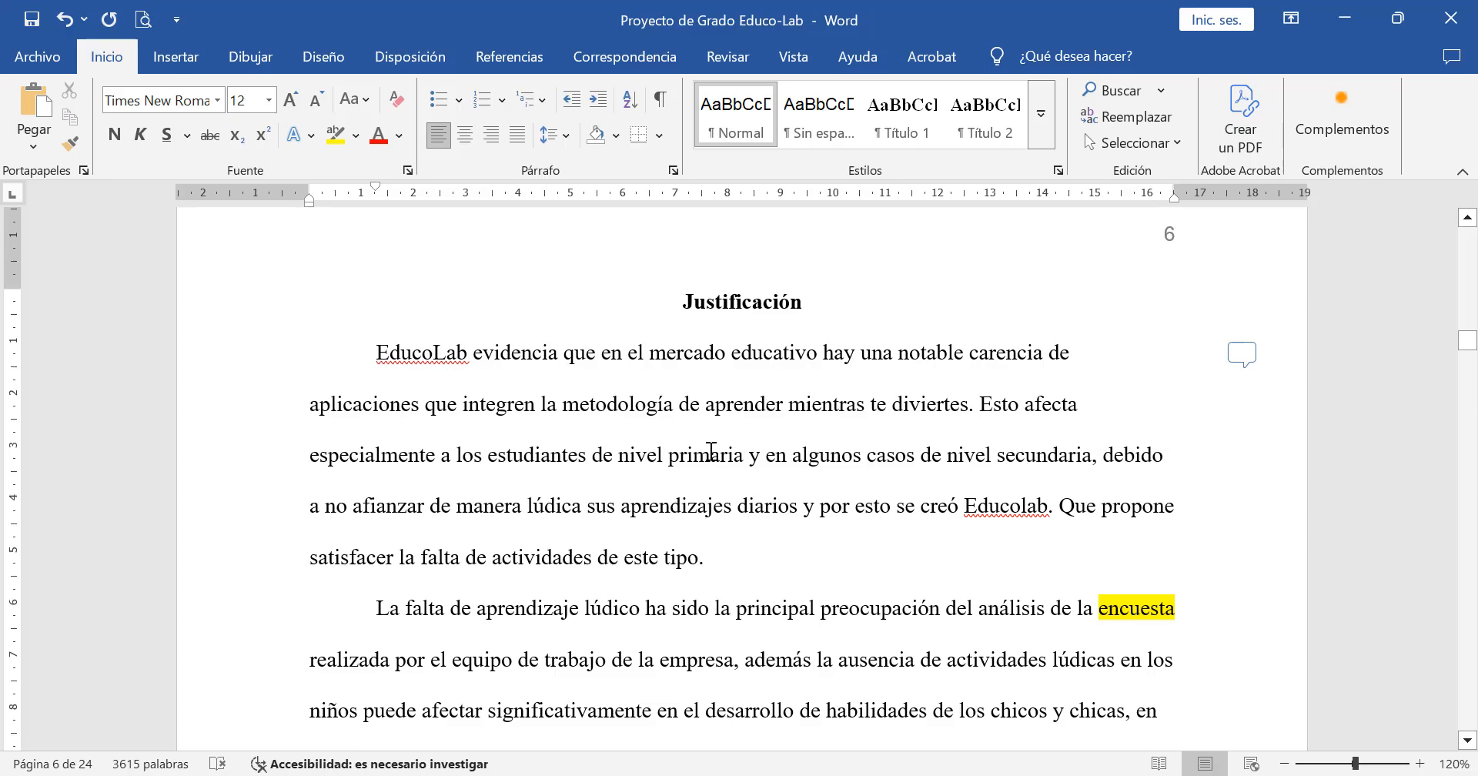
scroll(711, 450, down, 5)
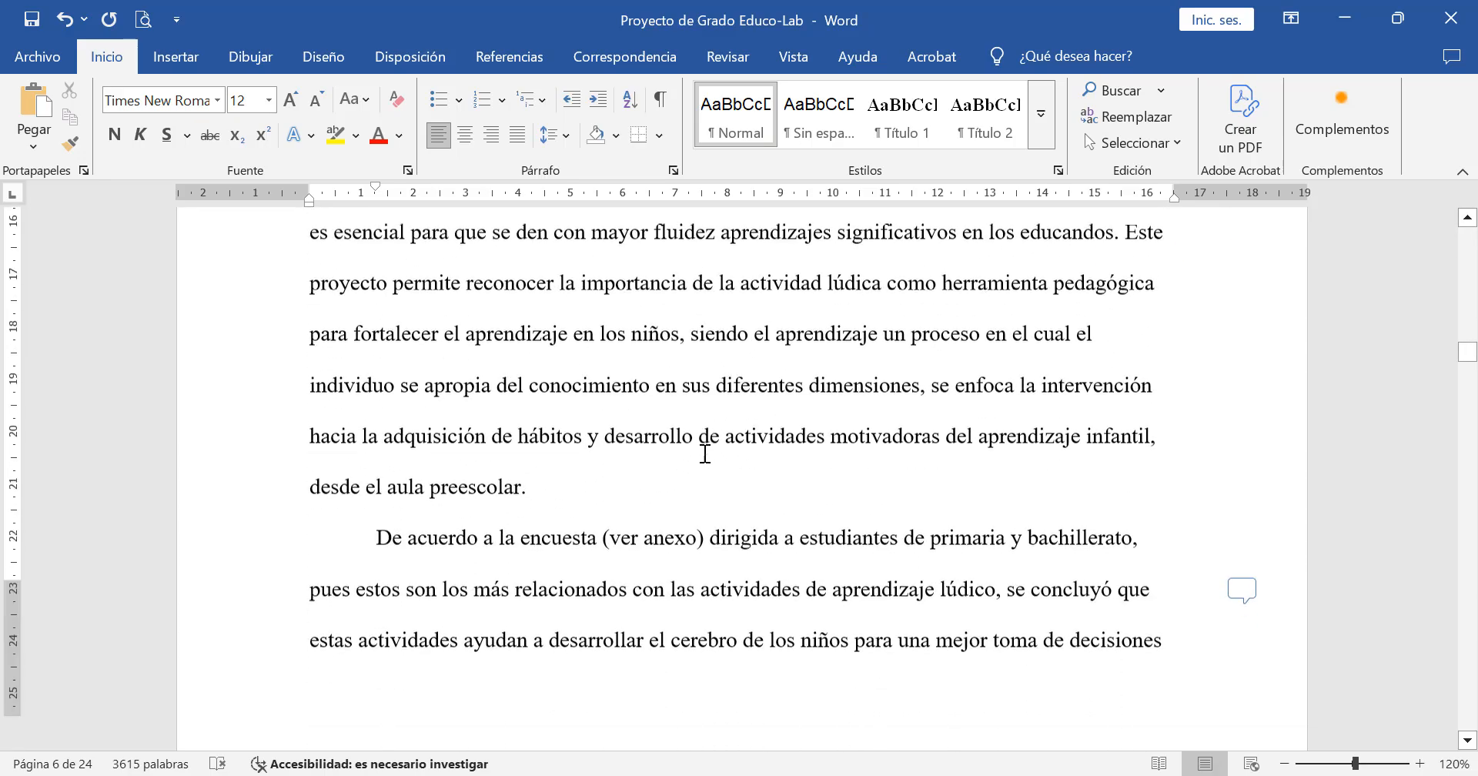
Step: Review the page 8 paragraphs on Tutoring Inteligente and Gamificación y Motivación Personalizada
scroll(704, 453, down, 15)
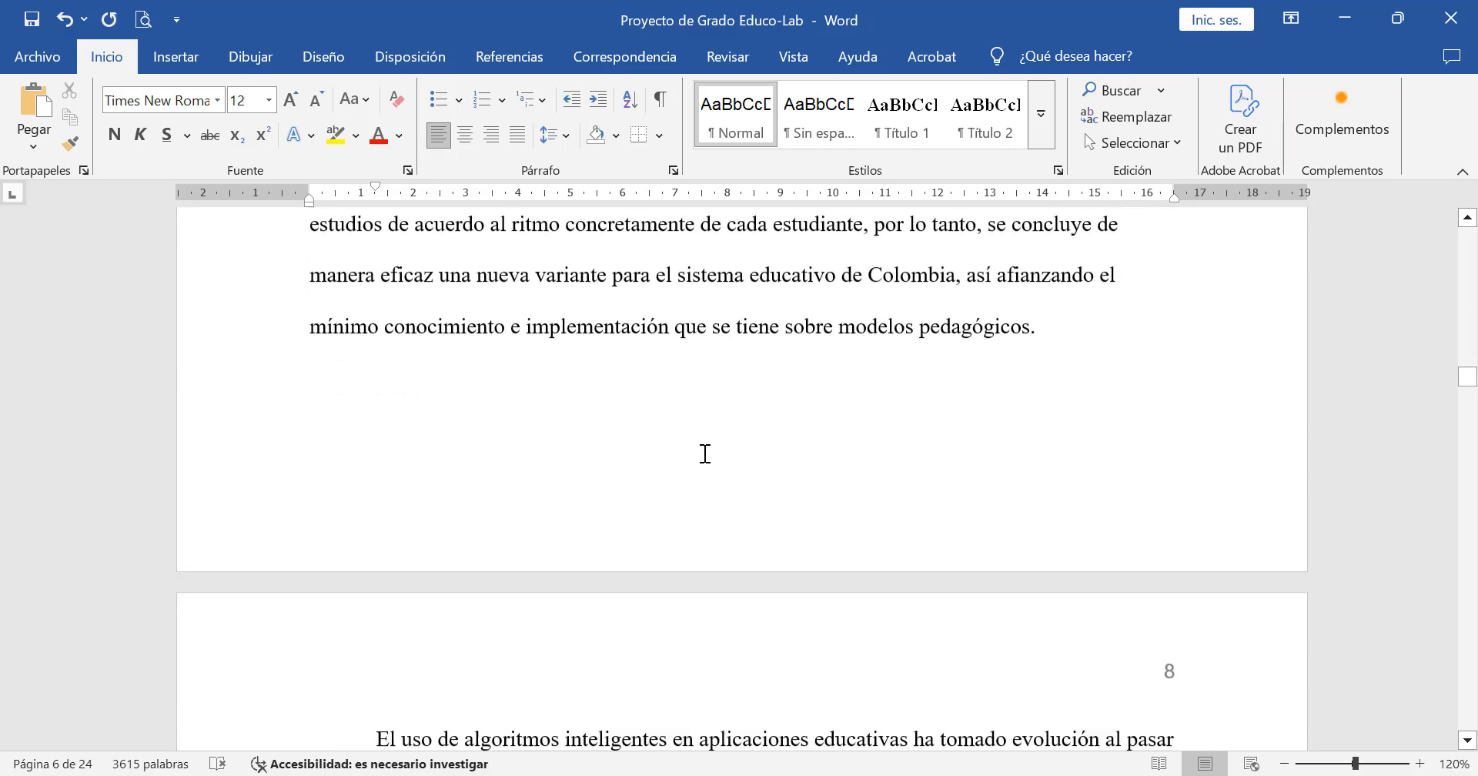
scroll(704, 453, down, 10)
scroll(704, 454, up, 2)
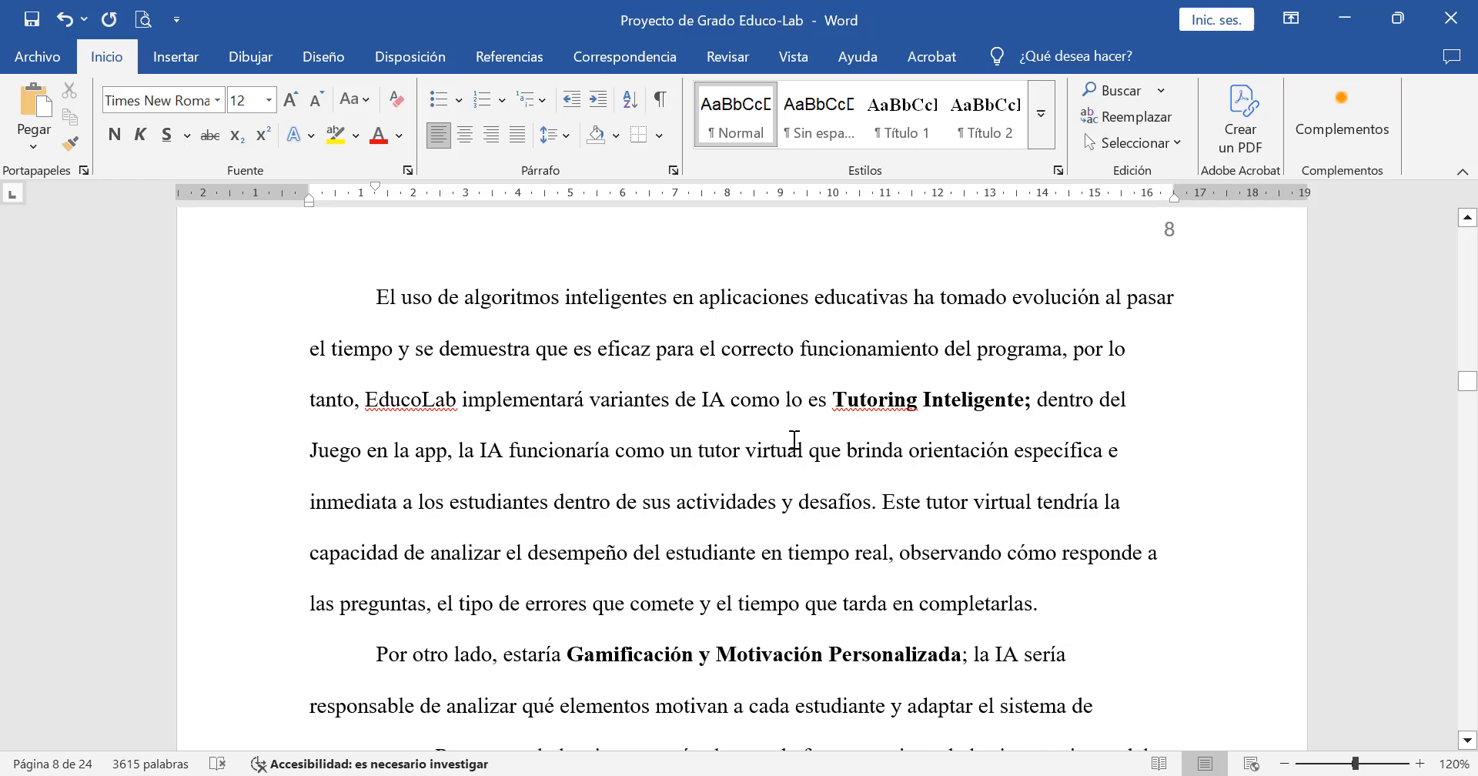
click(895, 396)
click(982, 400)
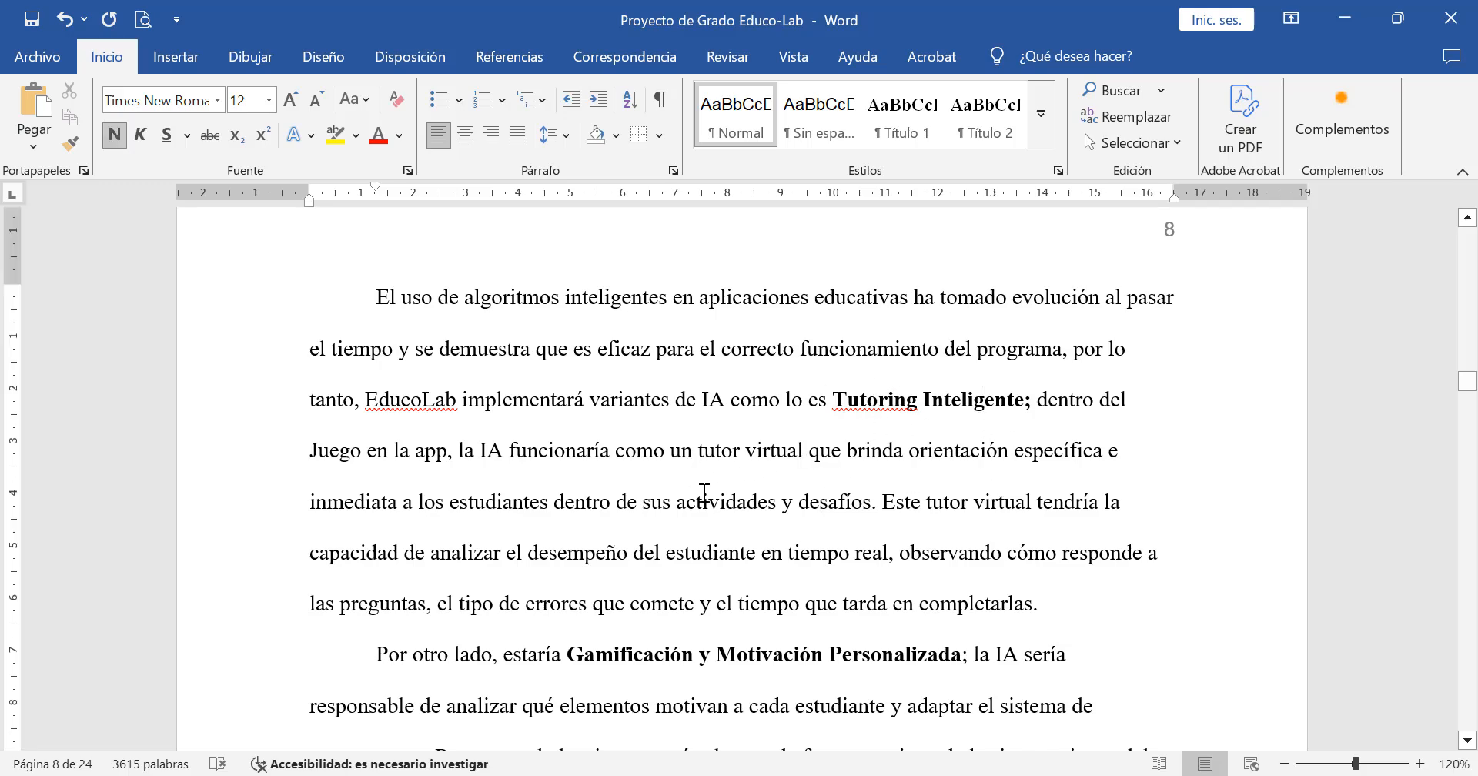
scroll(704, 492, down, 1)
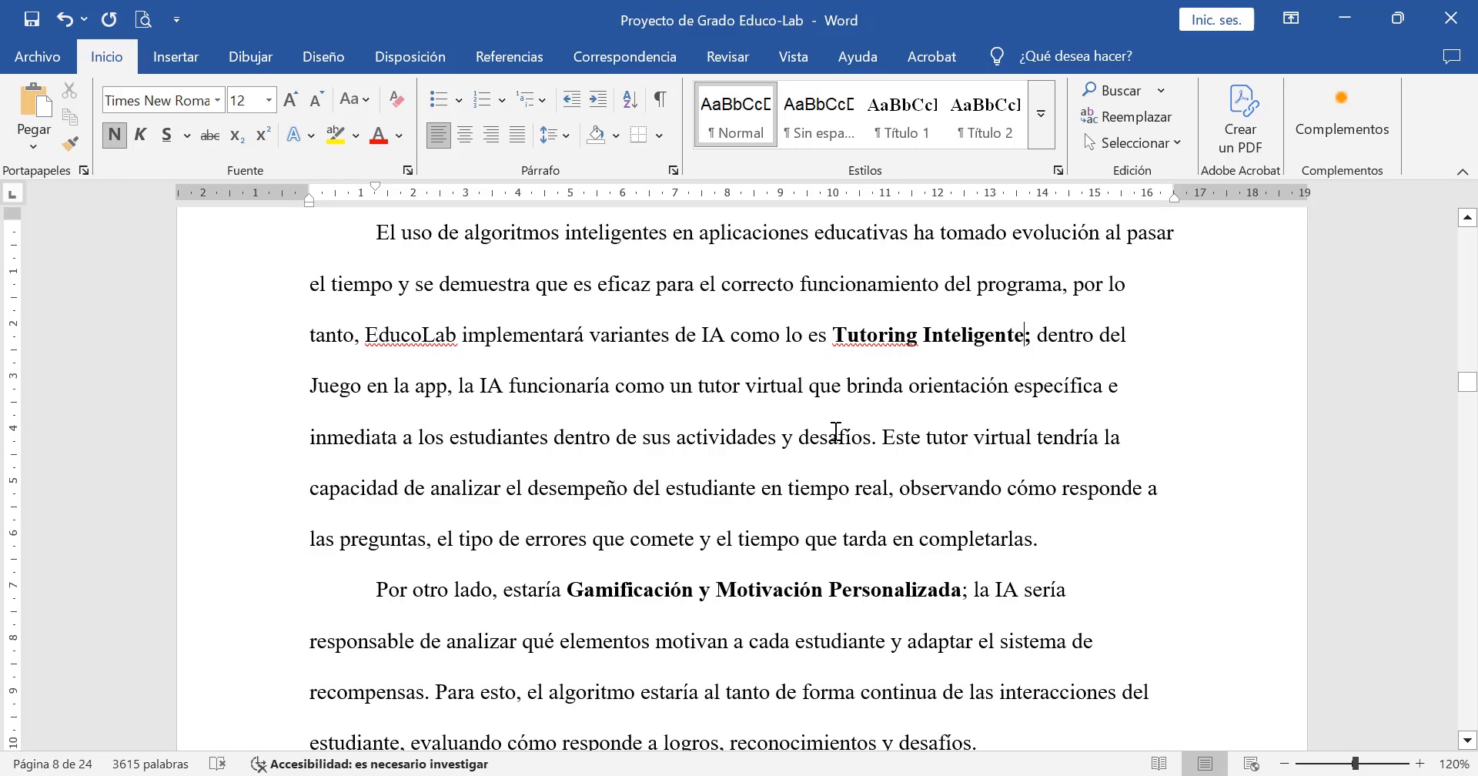
scroll(712, 429, down, 3)
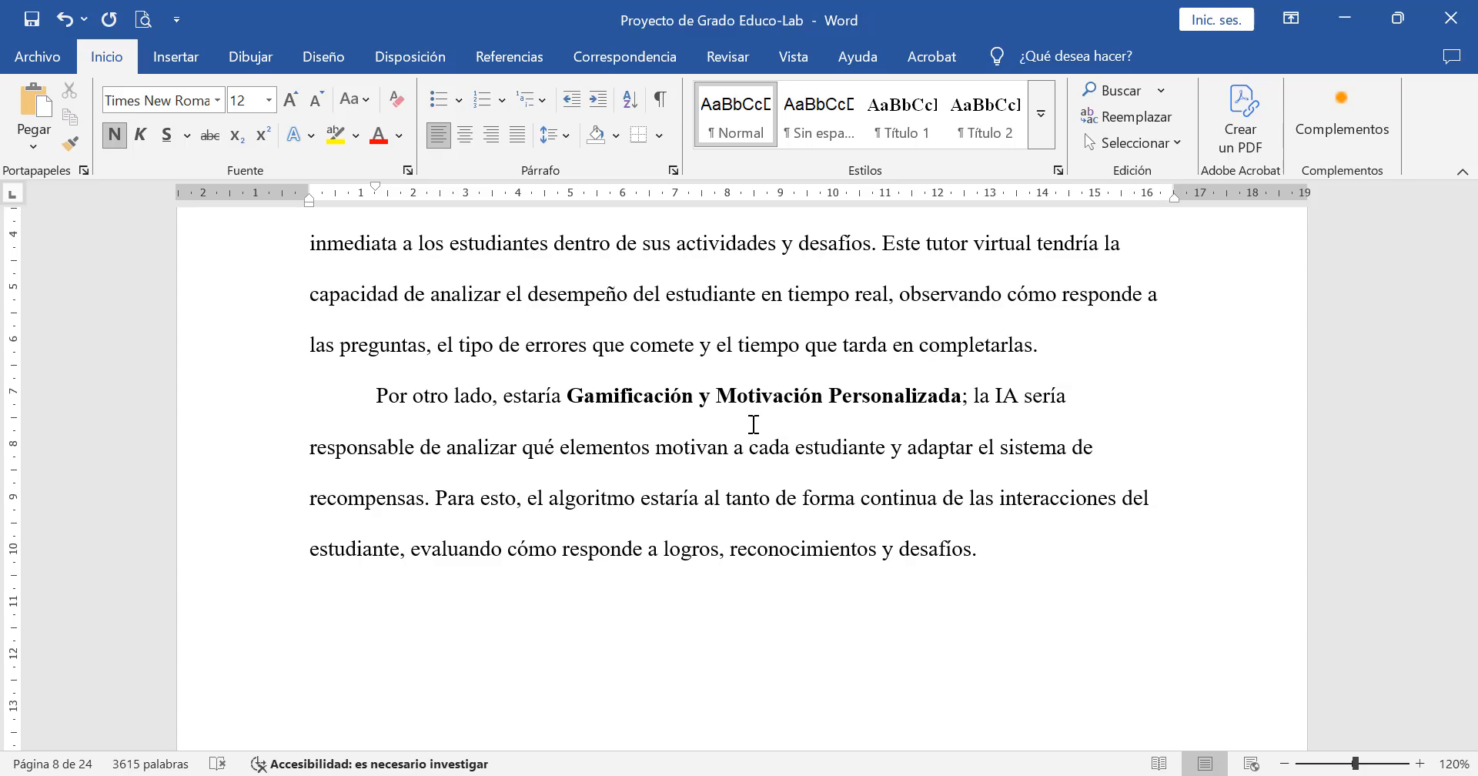
Step: Change the page 9 heading "PLANTEAMIENTO DEL PROBLEMA" to capitalize each word and apply the Título 1 style
scroll(754, 424, down, 10)
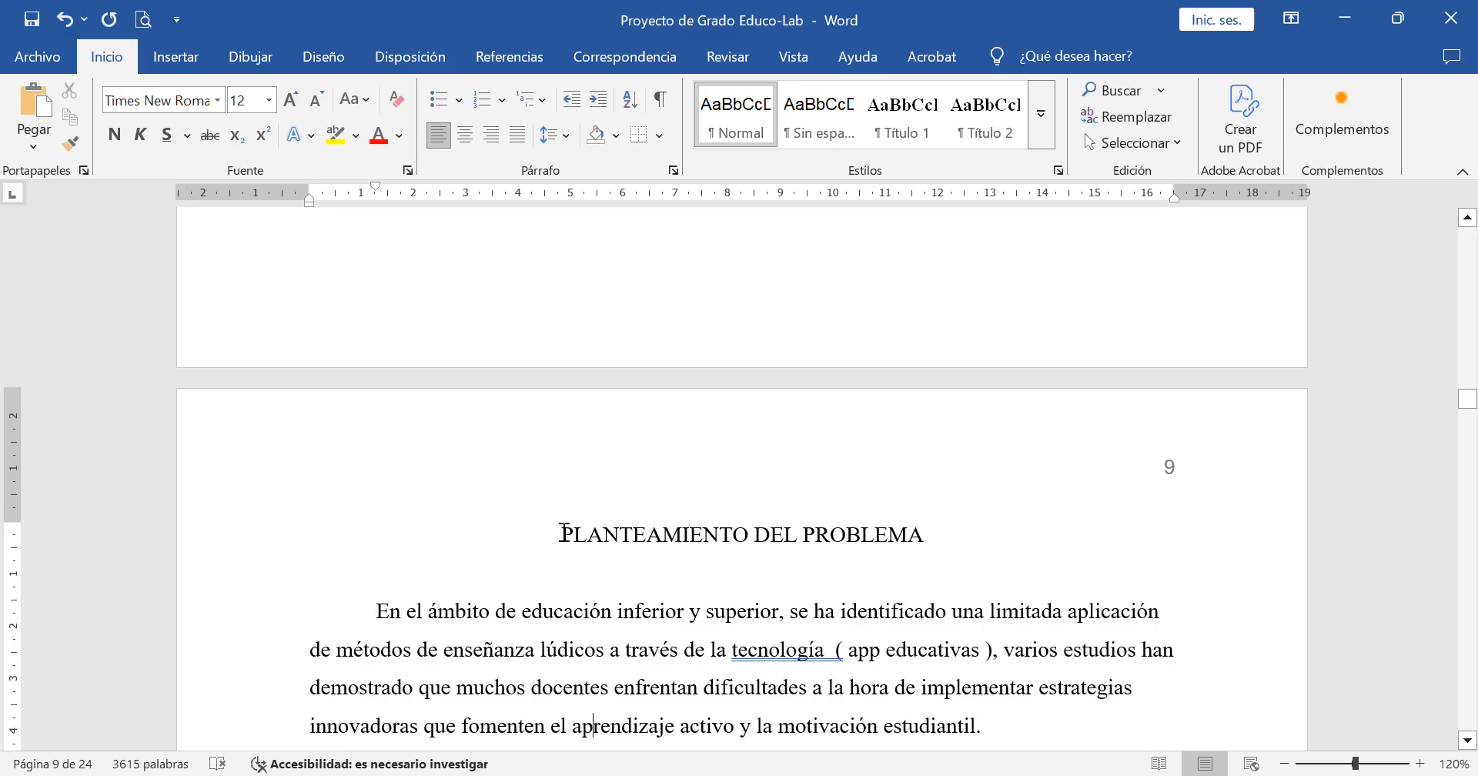
drag(564, 531, 927, 539)
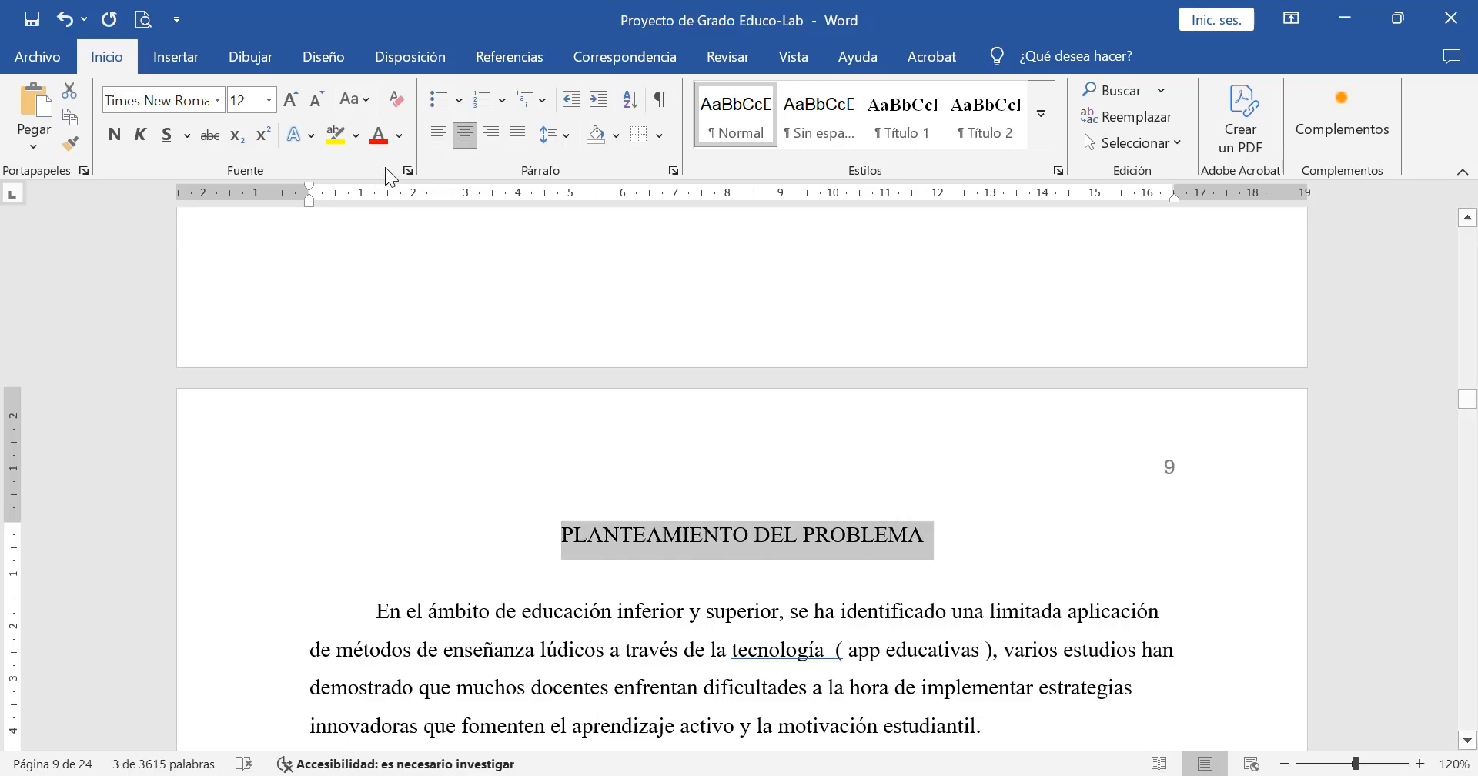
click(368, 95)
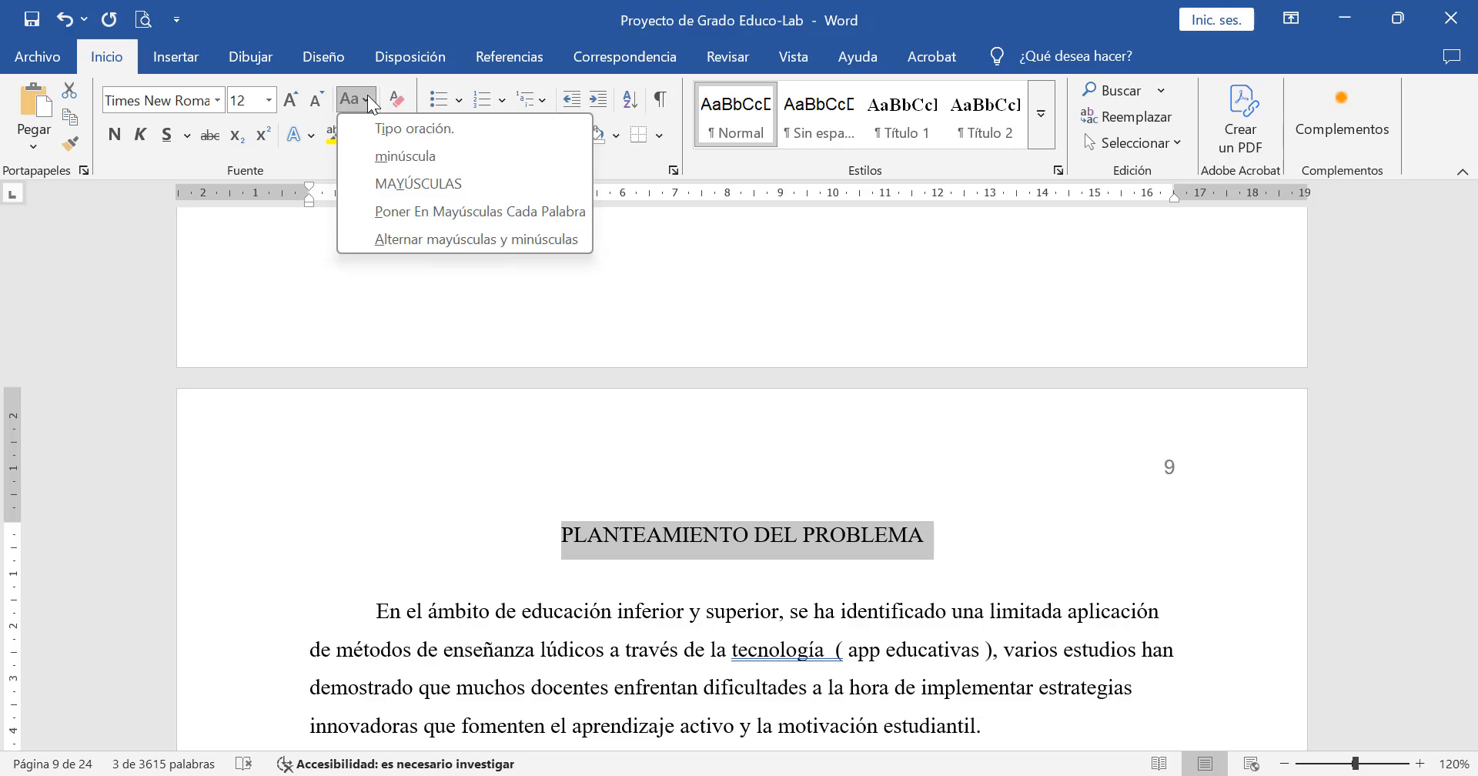
click(382, 209)
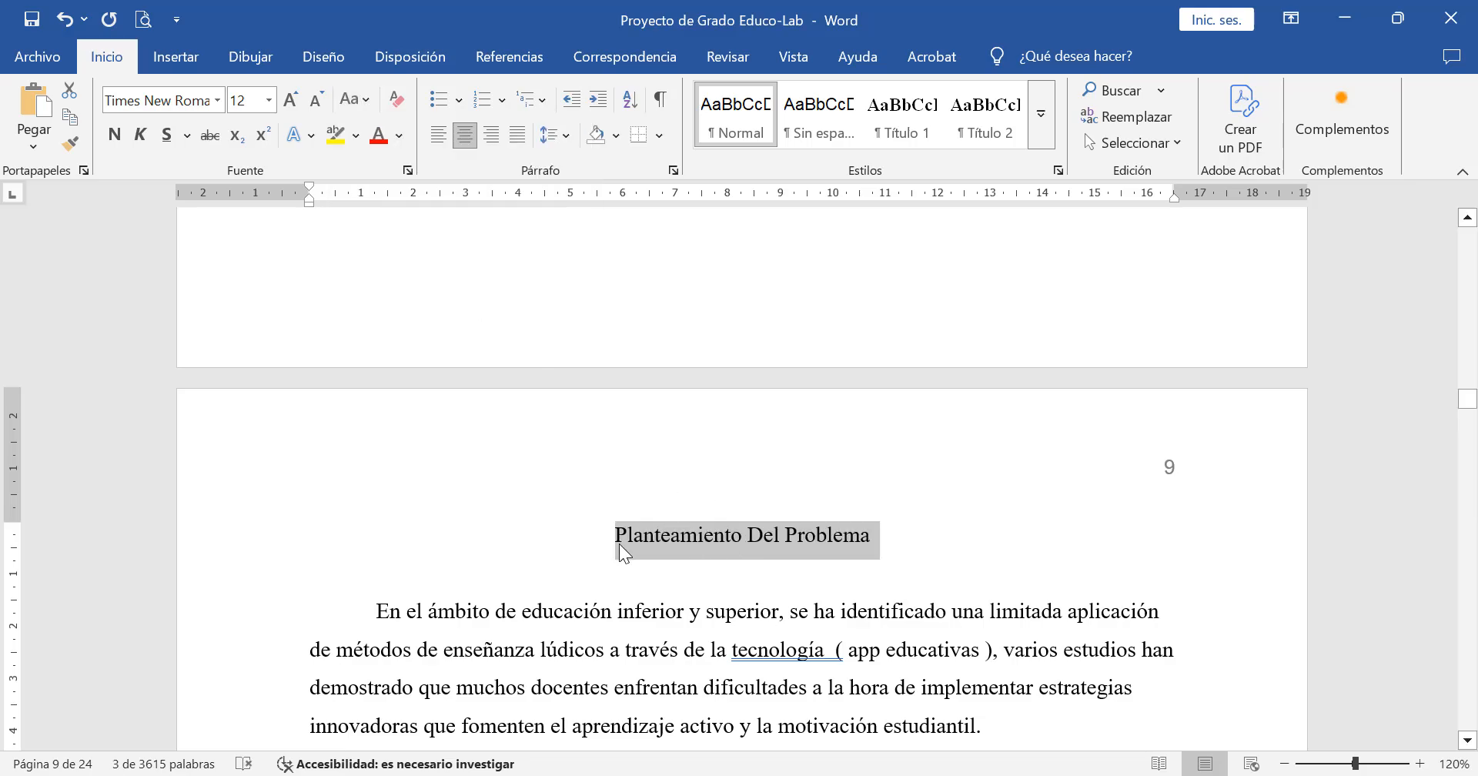
click(909, 114)
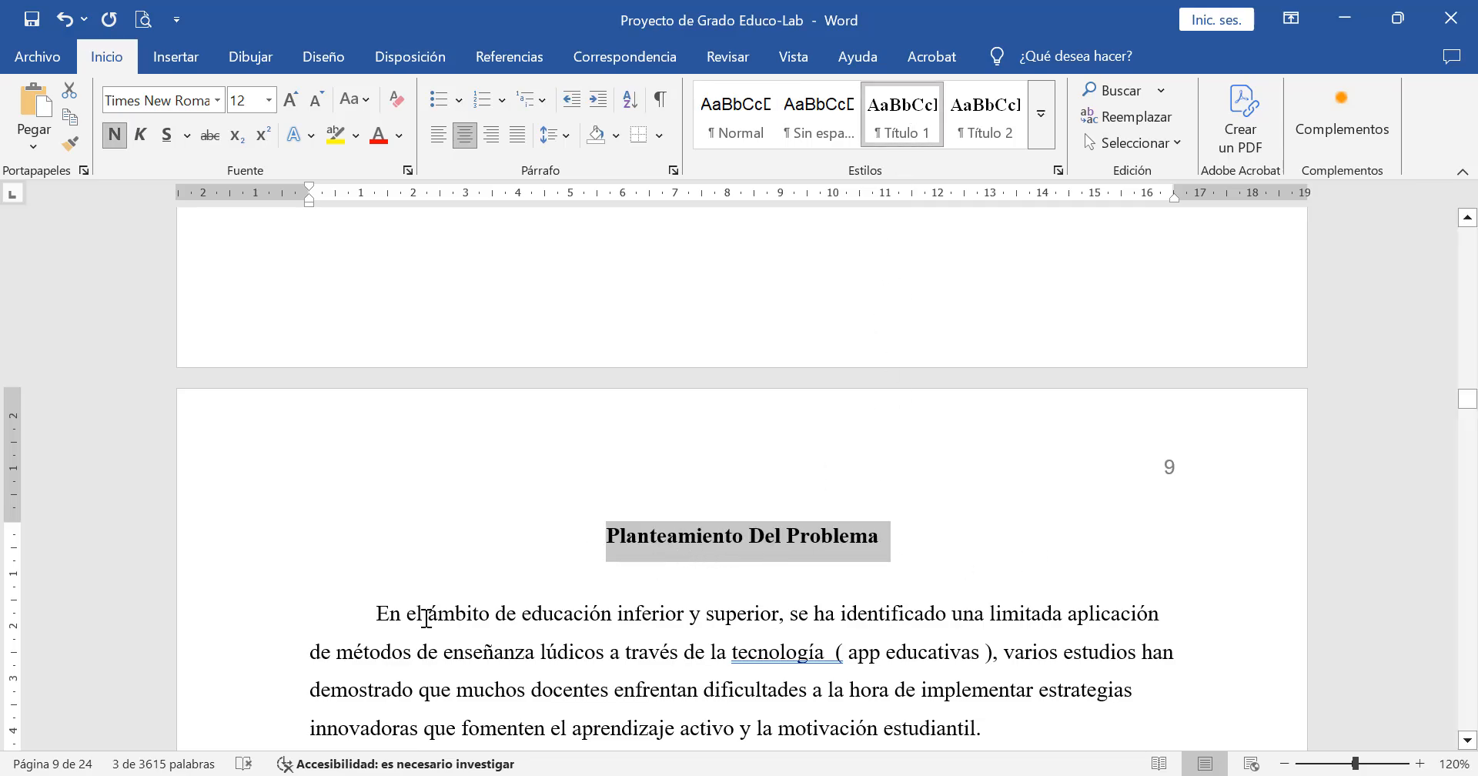
click(605, 584)
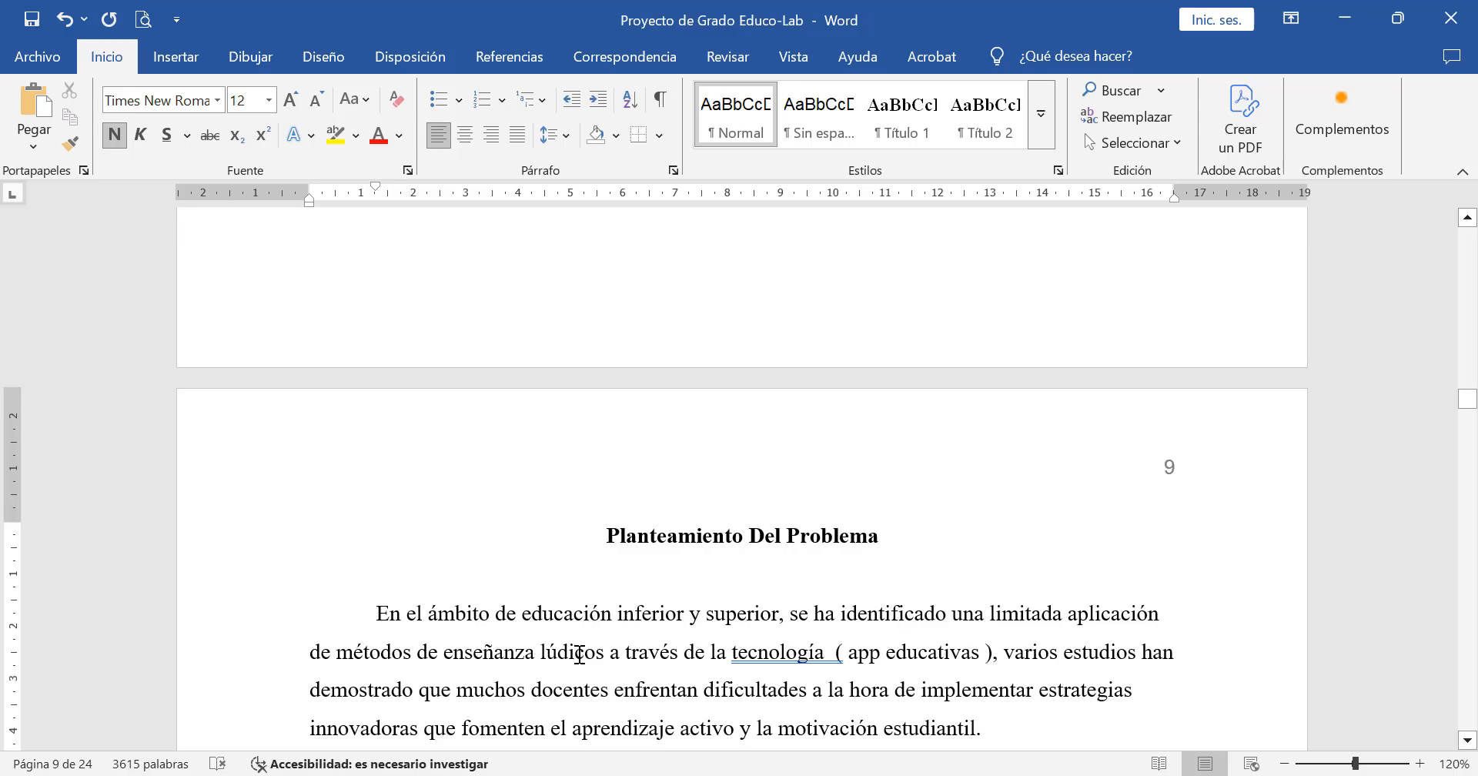
Step: Remove the hyperlinks from both "CCIT" mentions and "Colombia Aprende" in the second Planteamiento Del Problema paragraph
scroll(579, 655, down, 2)
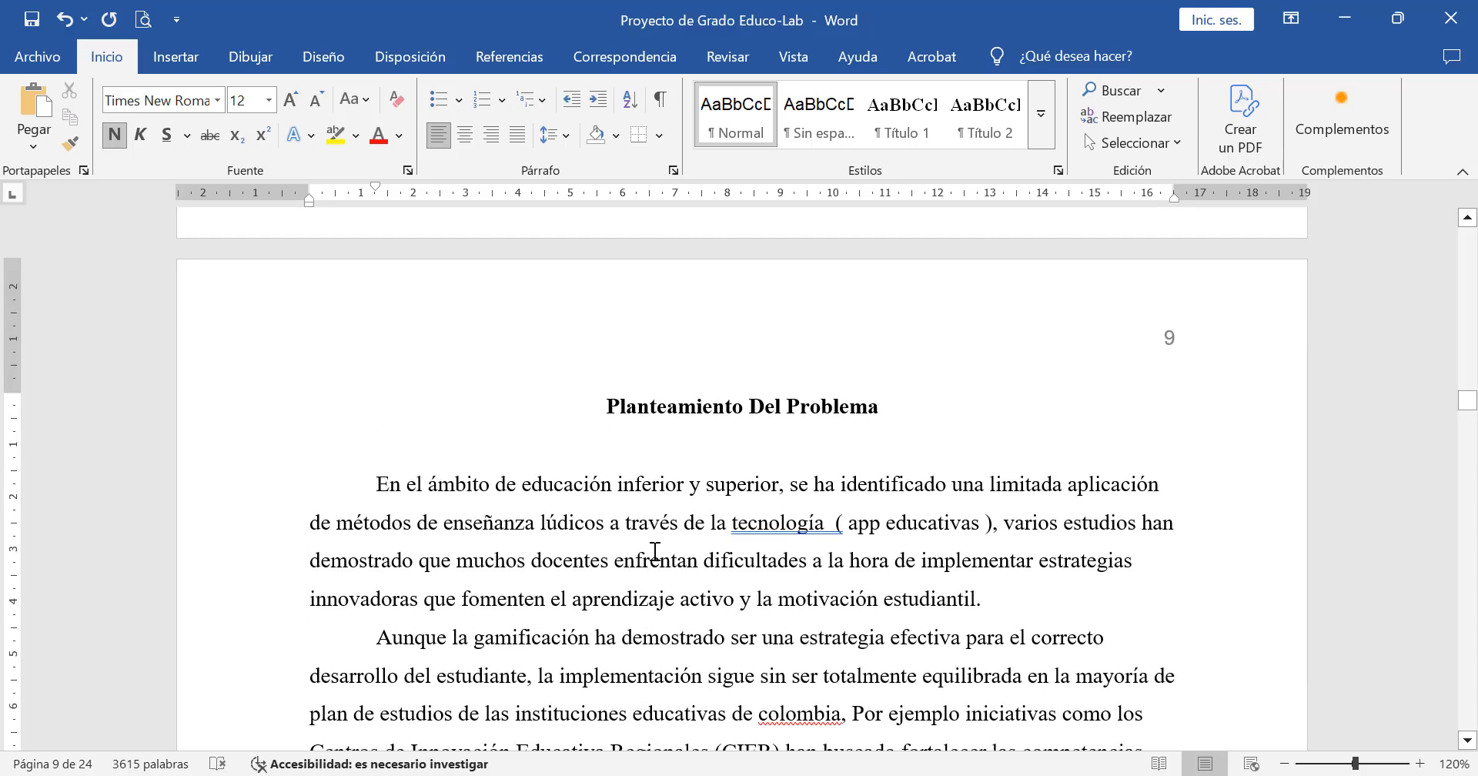
scroll(655, 549, down, 1)
scroll(655, 550, down, 2)
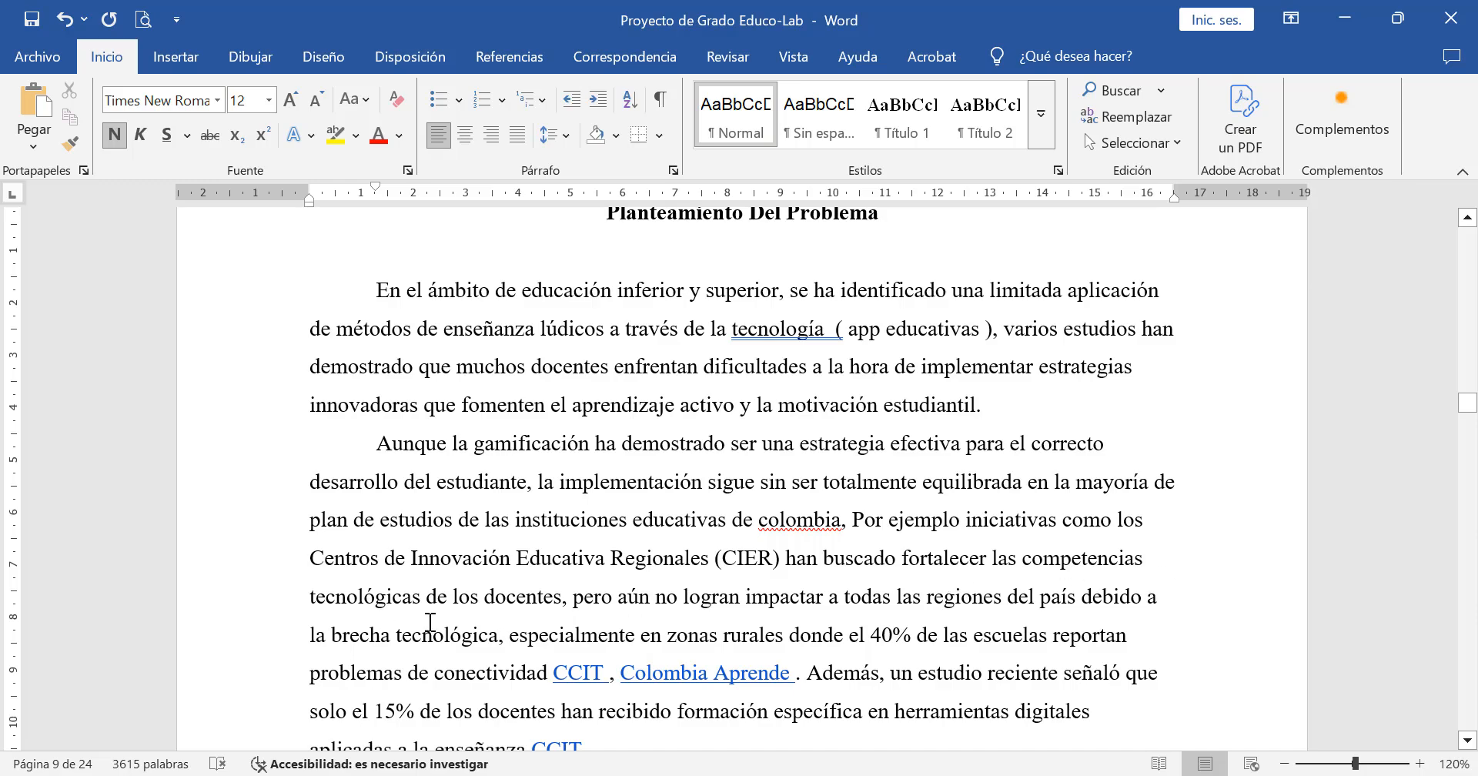
scroll(753, 514, down, 3)
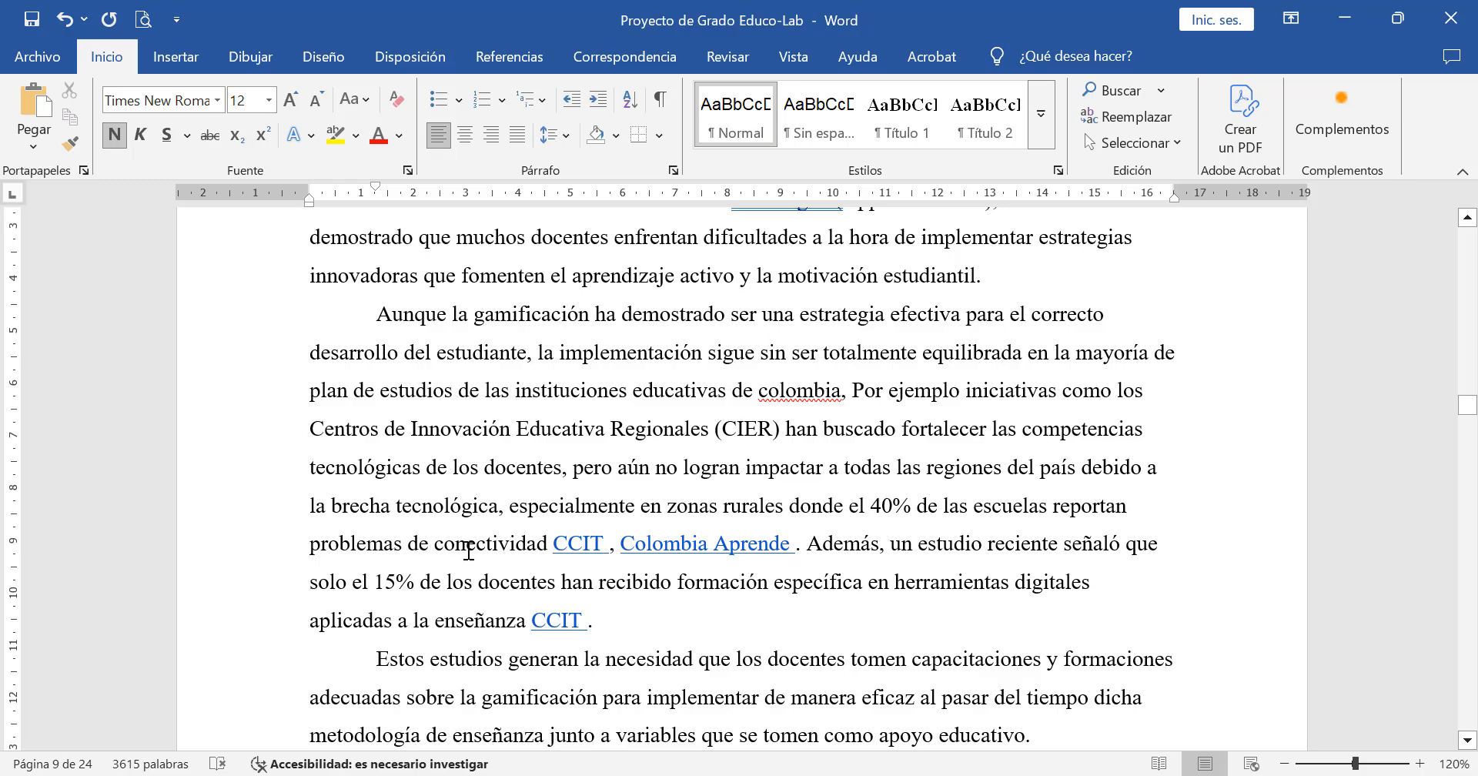
right_click(579, 545)
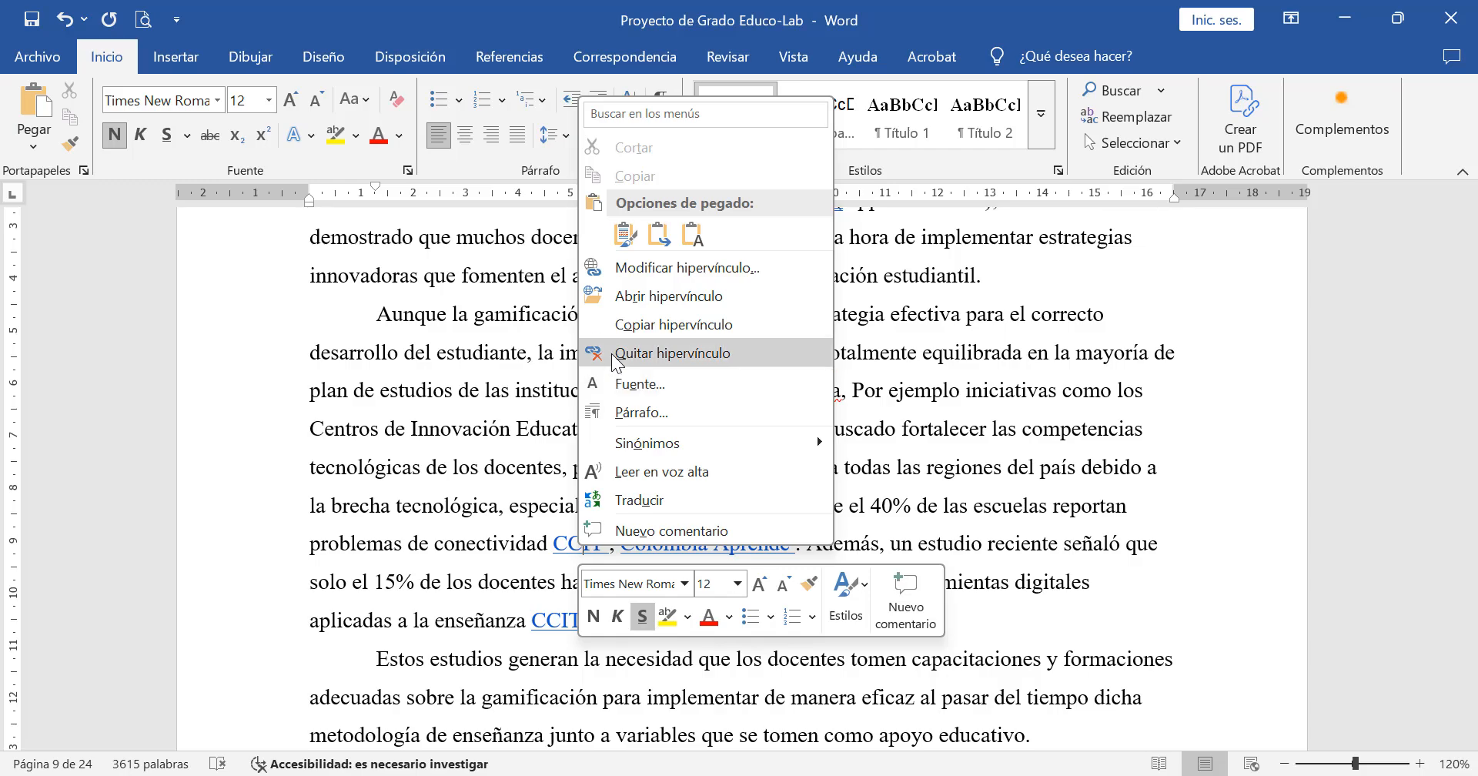
click(659, 352)
right_click(649, 545)
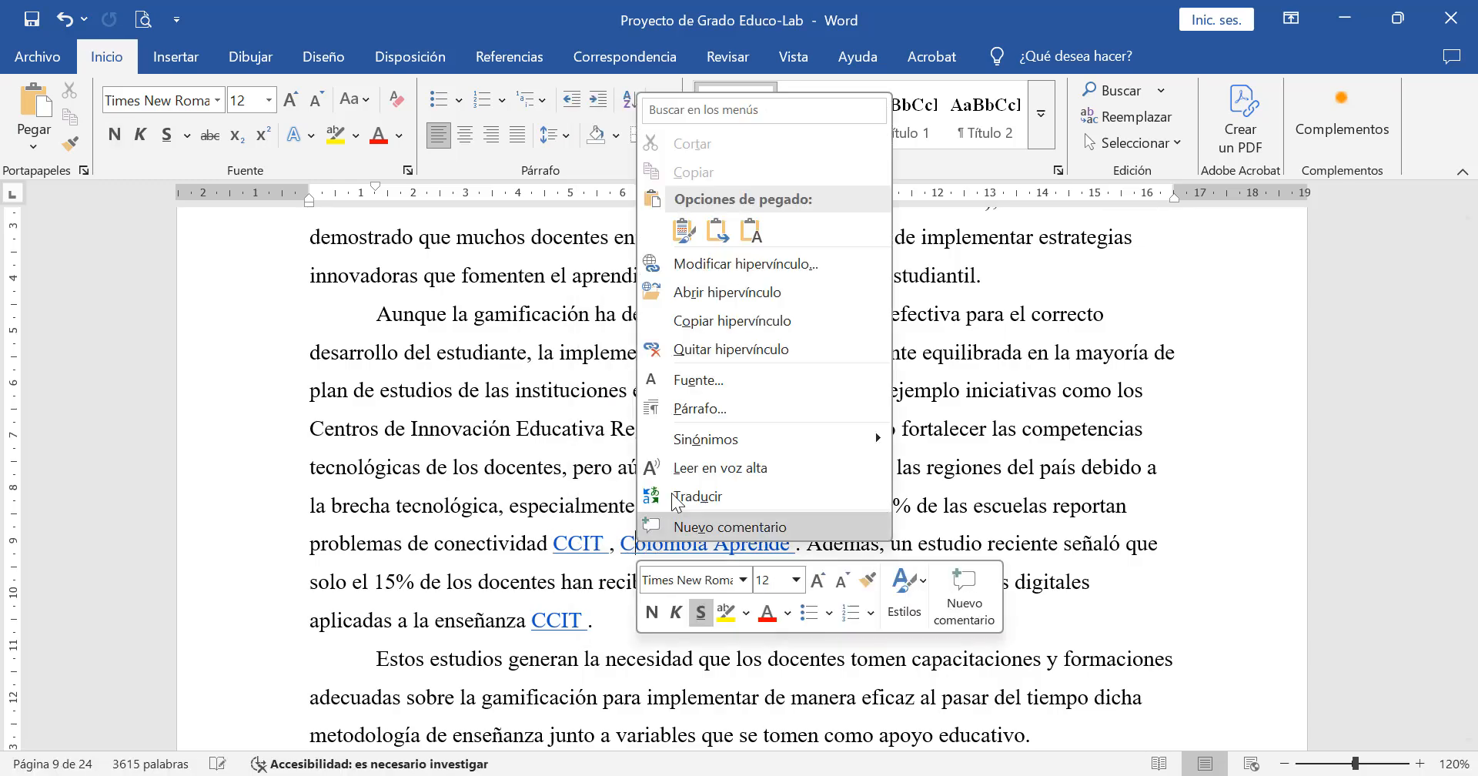
click(666, 353)
right_click(731, 543)
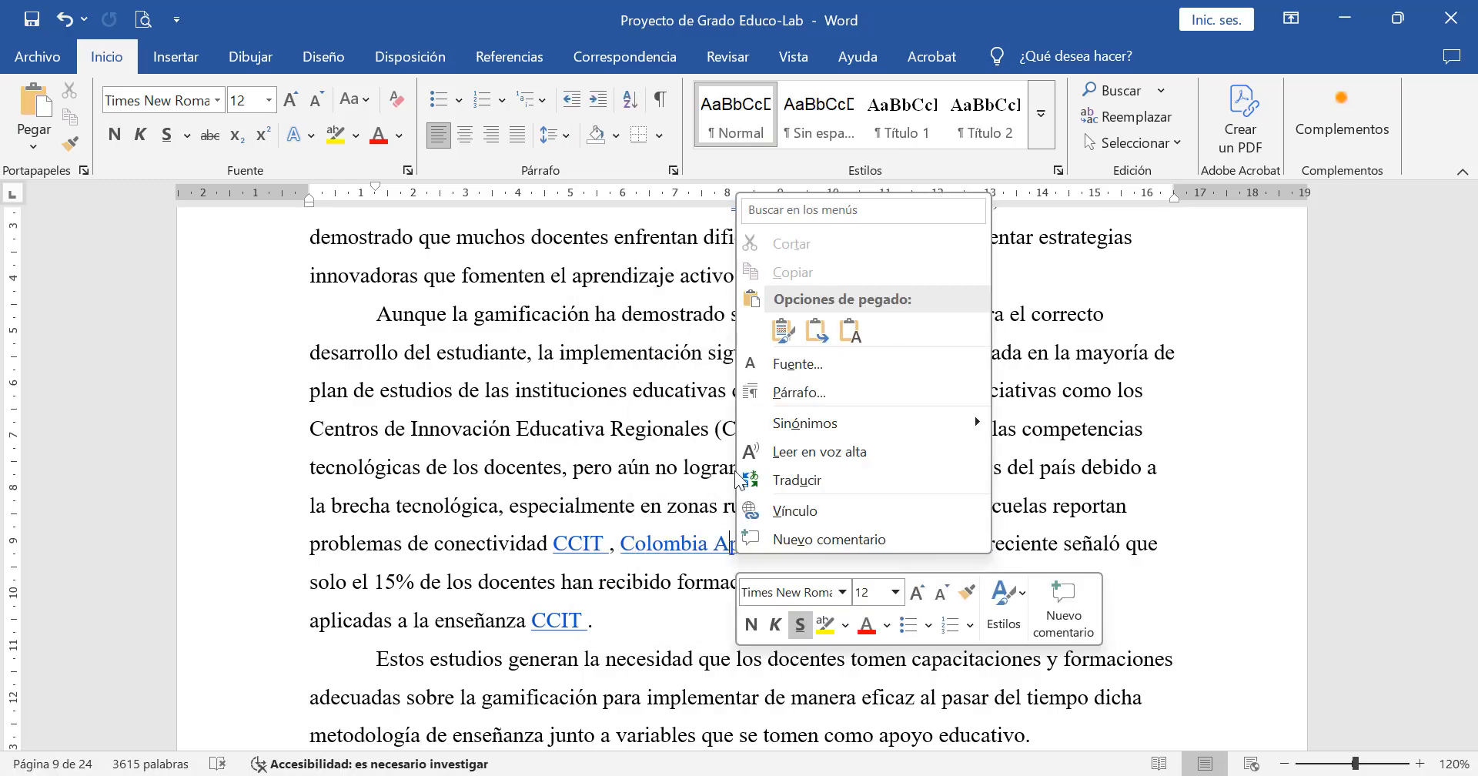
right_click(547, 621)
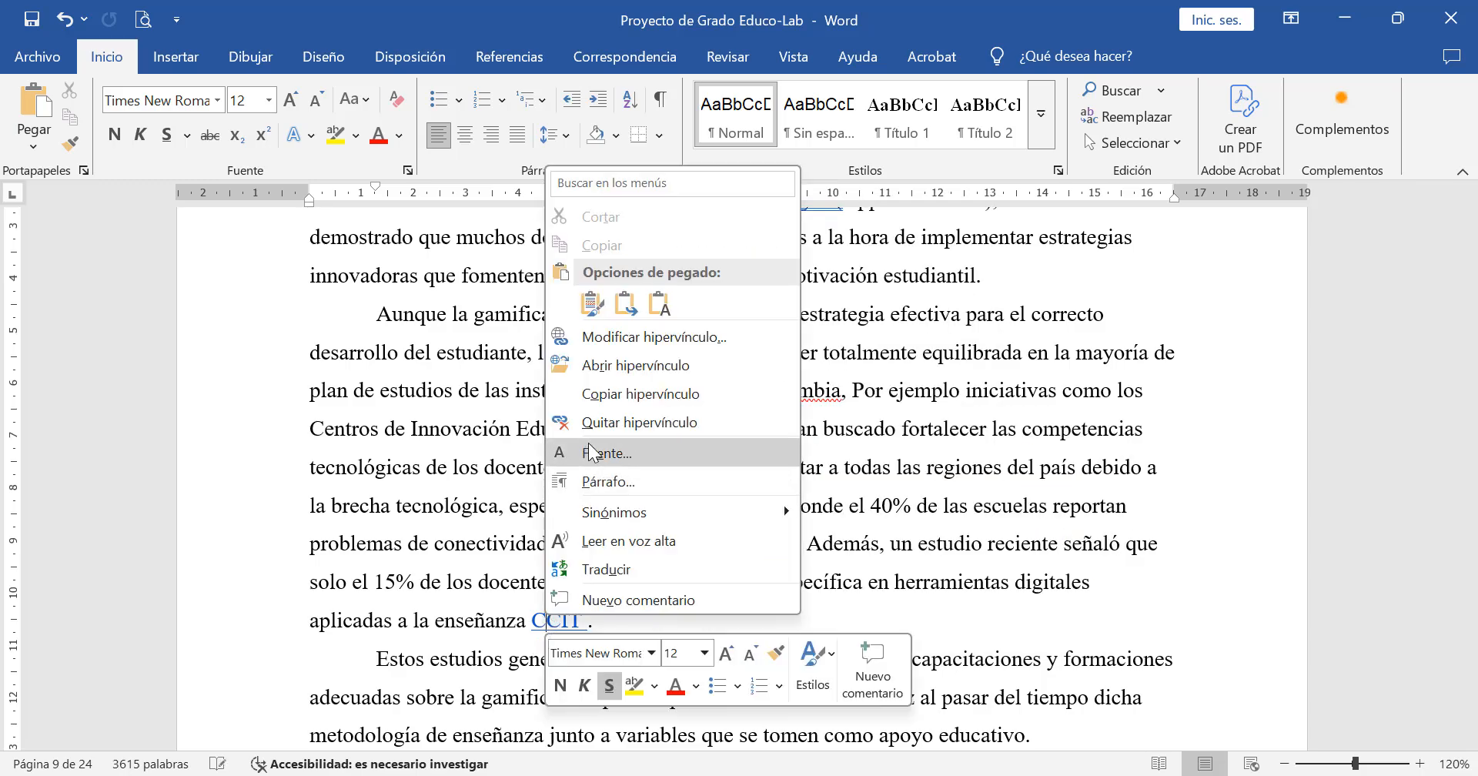
click(573, 425)
Step: Clear the link formatting from "CCIT , Colombia Aprende" and from the "CCIT" that ends the paragraph
drag(552, 541, 795, 543)
click(395, 95)
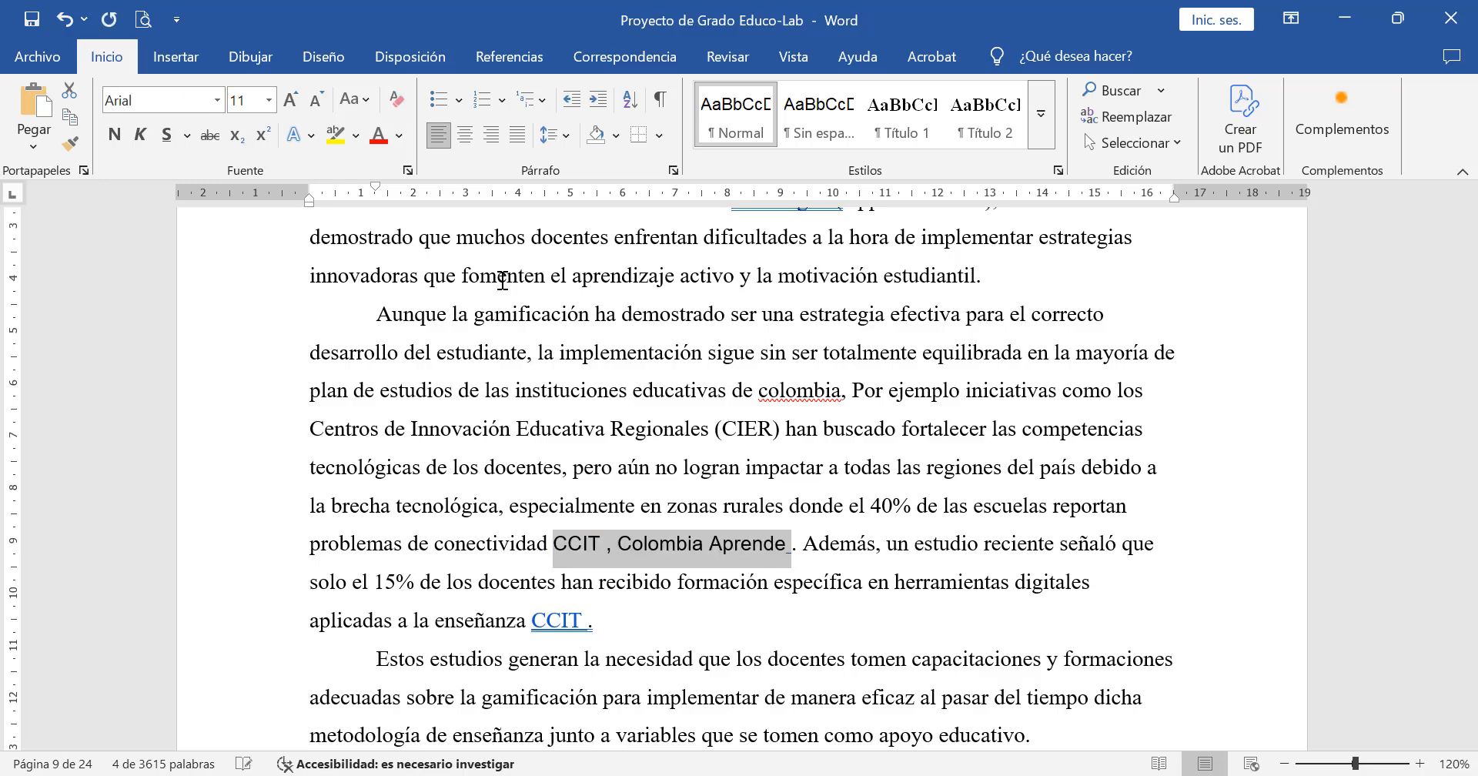
drag(589, 620, 537, 618)
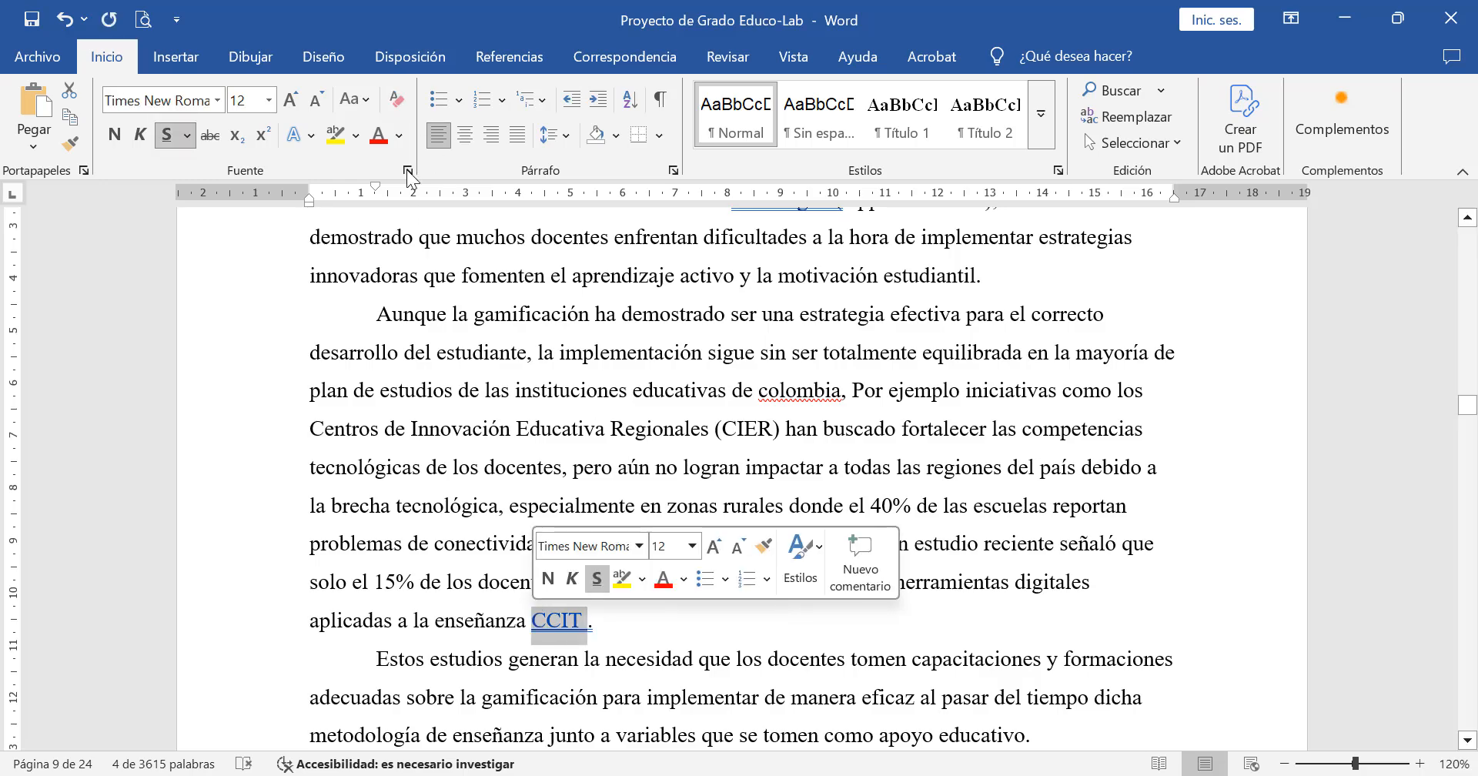
click(390, 100)
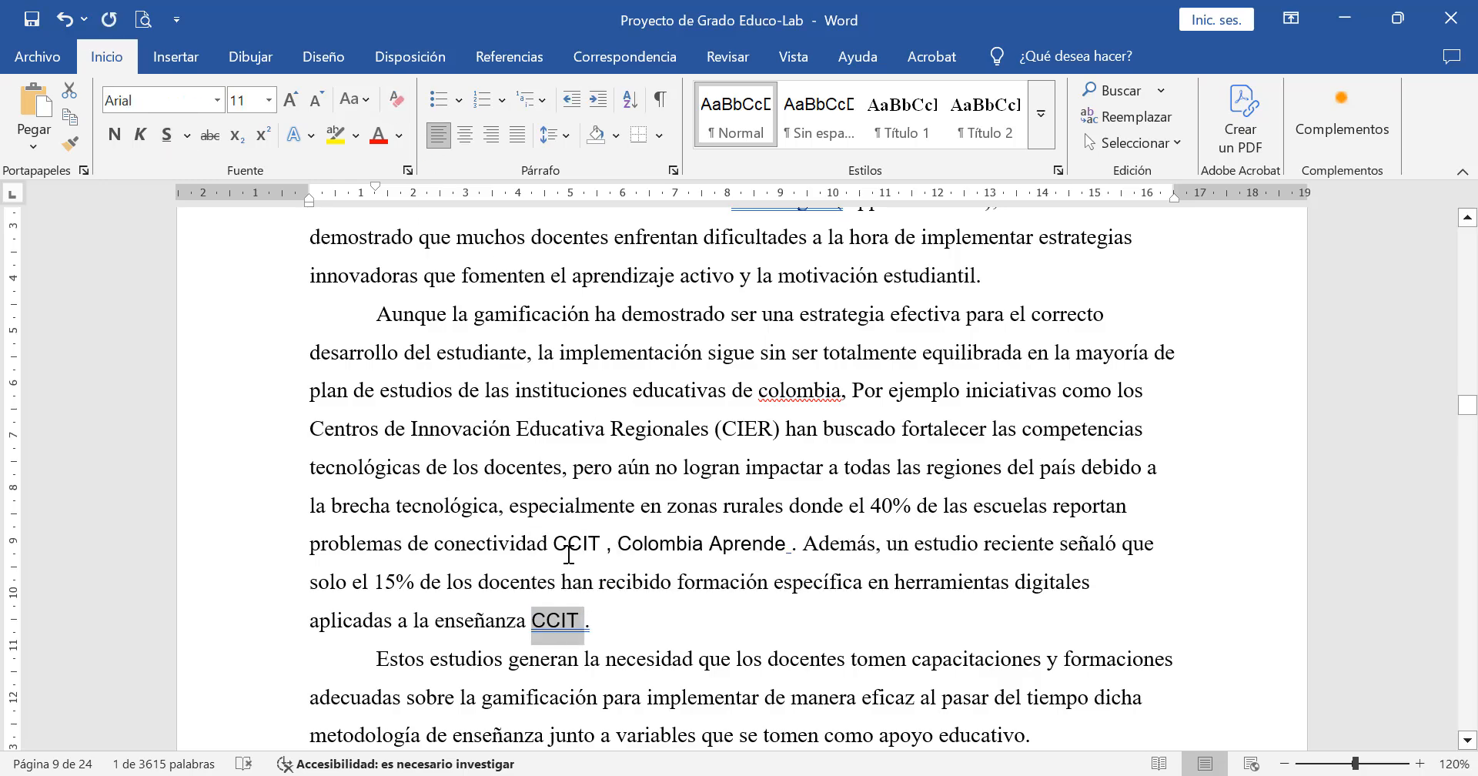
Step: Set "CCIT , Colombia Aprende" in Times New Roman at size 12
drag(554, 543, 791, 544)
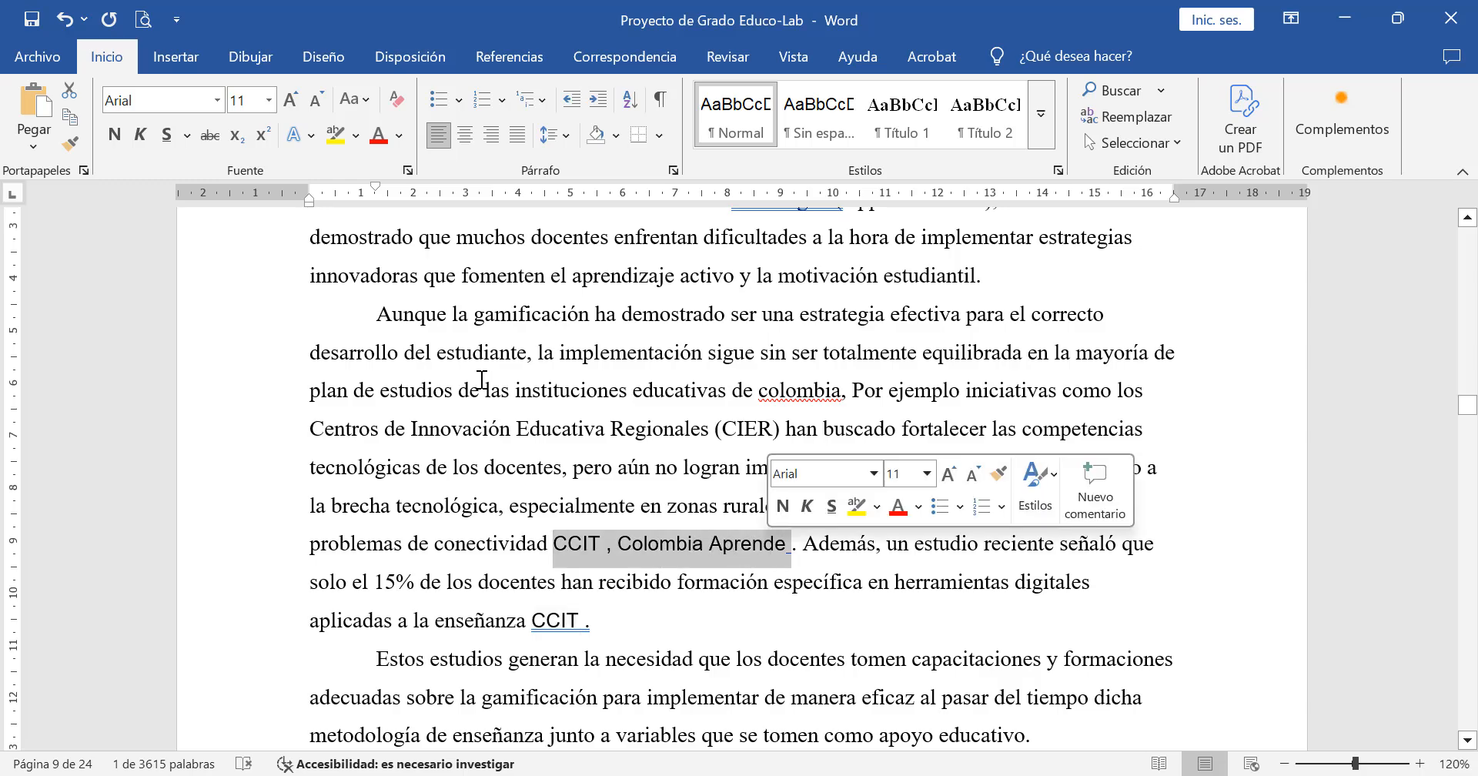
click(207, 103)
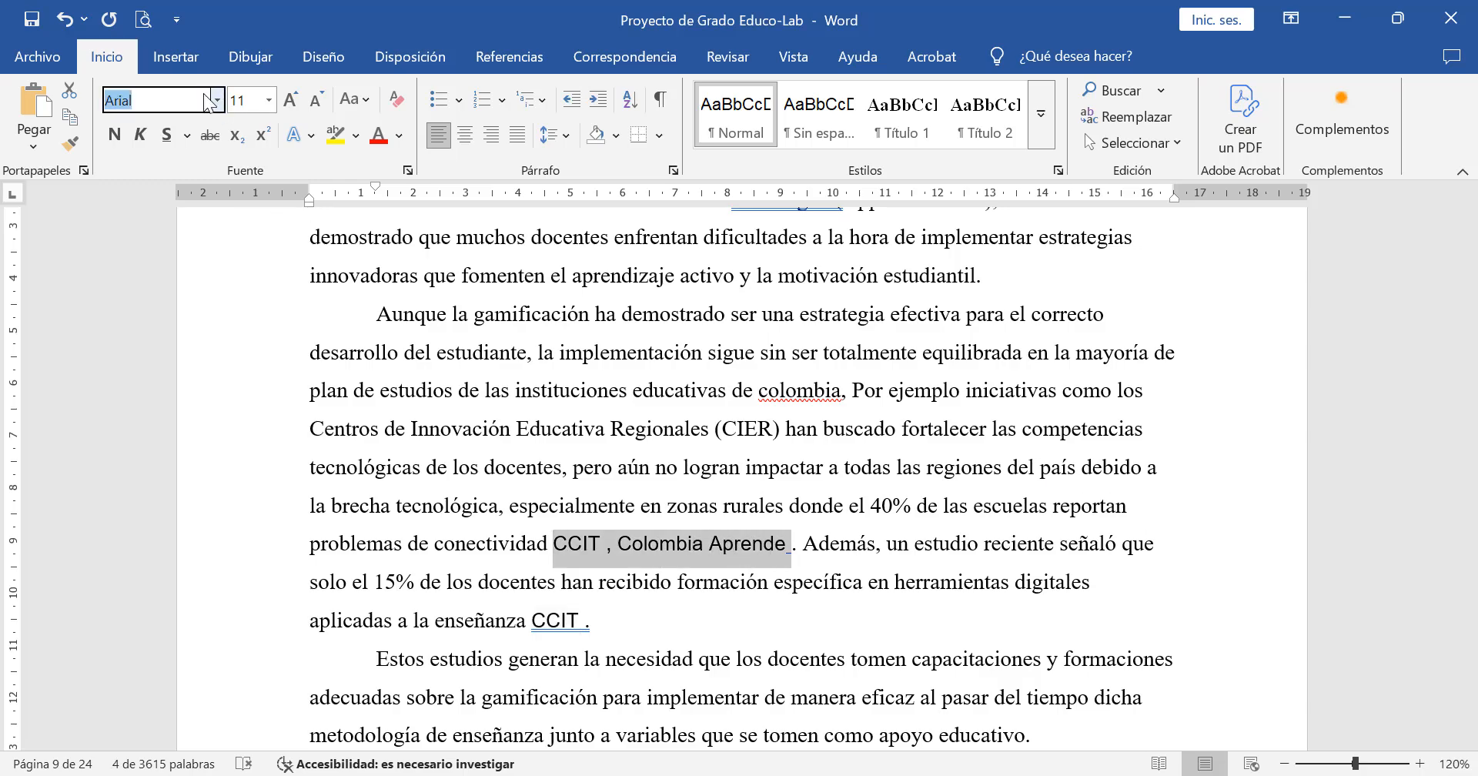
text(Times New Rom)
key(Tab)
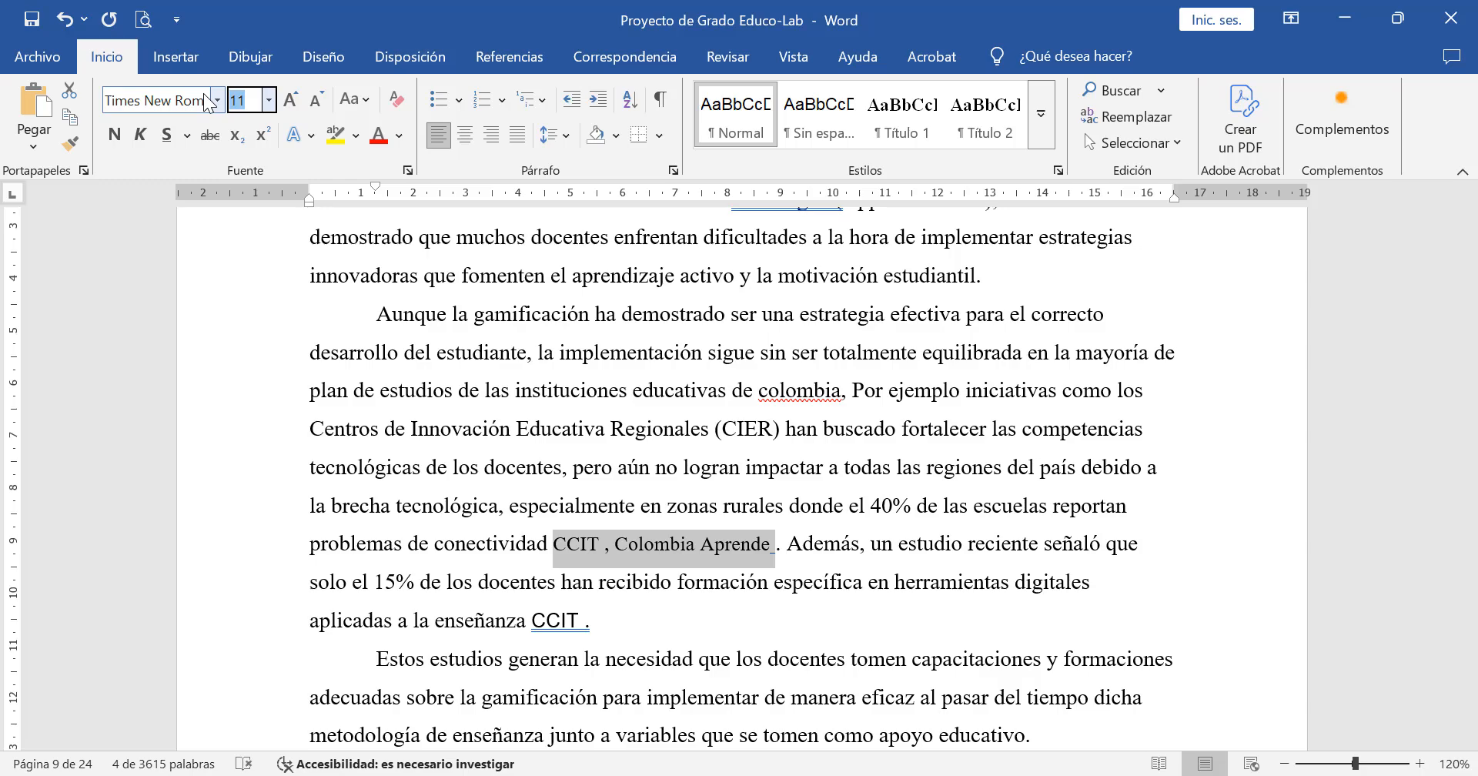
text(12)
key(Return)
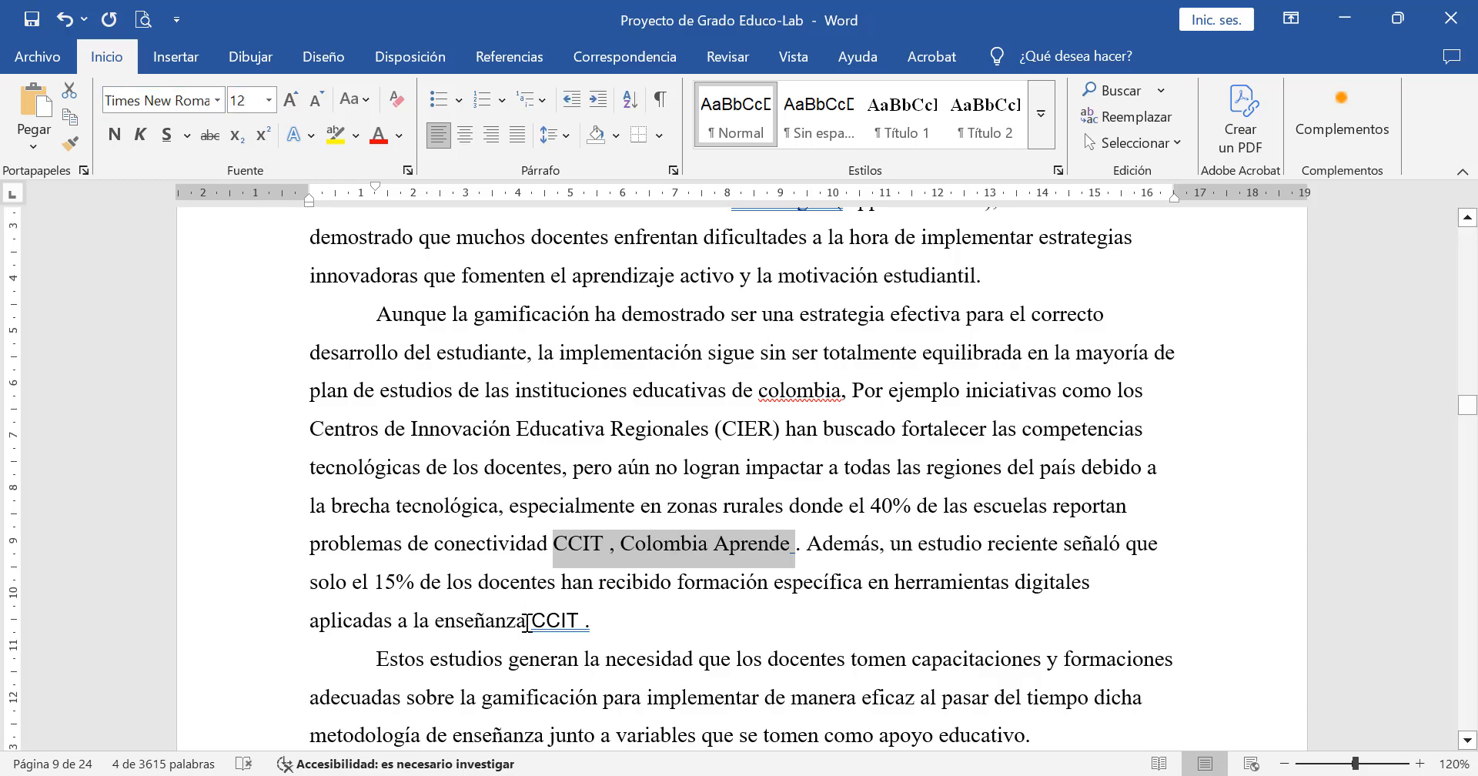
Step: Set the "CCIT" at the end of the second paragraph in Times New Roman at size 12
drag(531, 621, 580, 629)
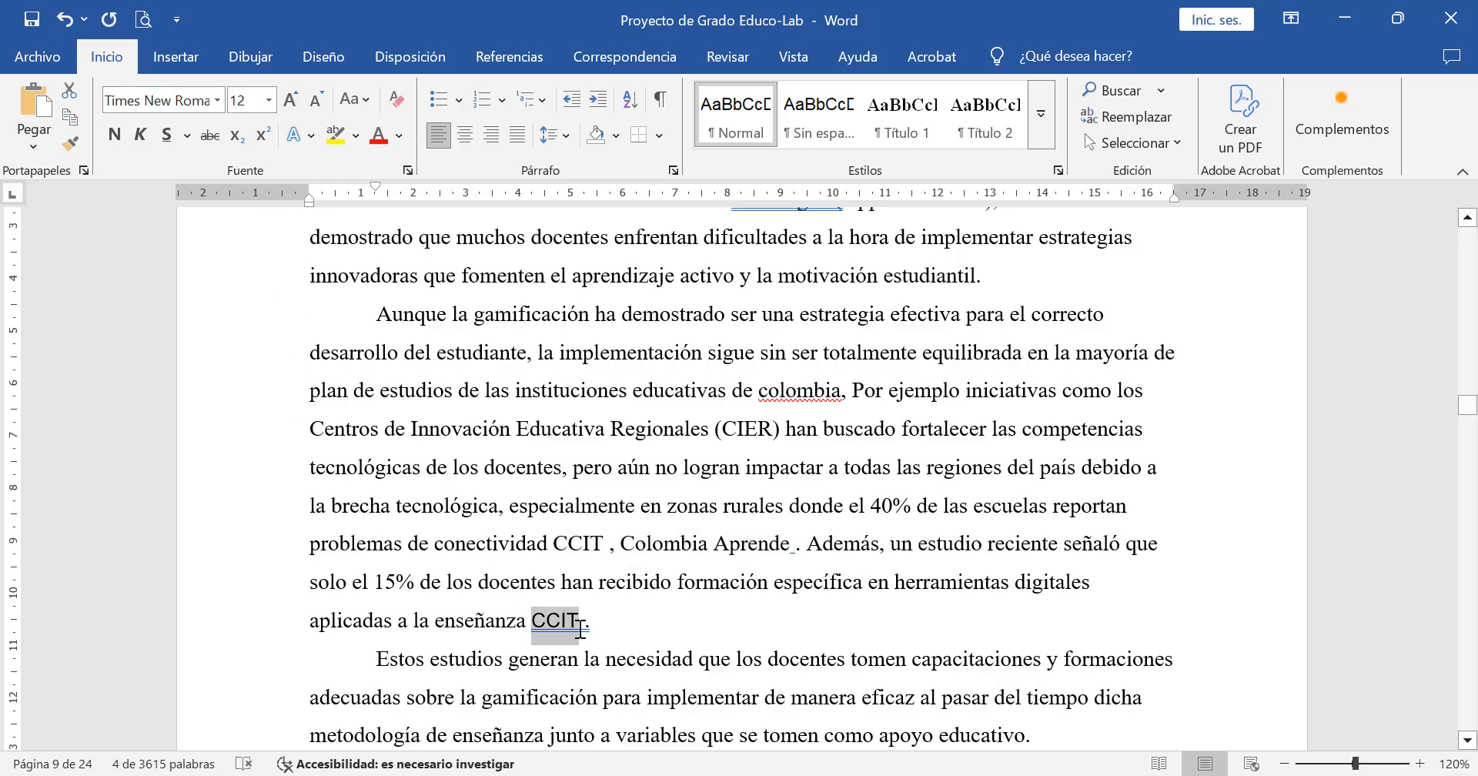
click(189, 97)
text(Times New Roma)
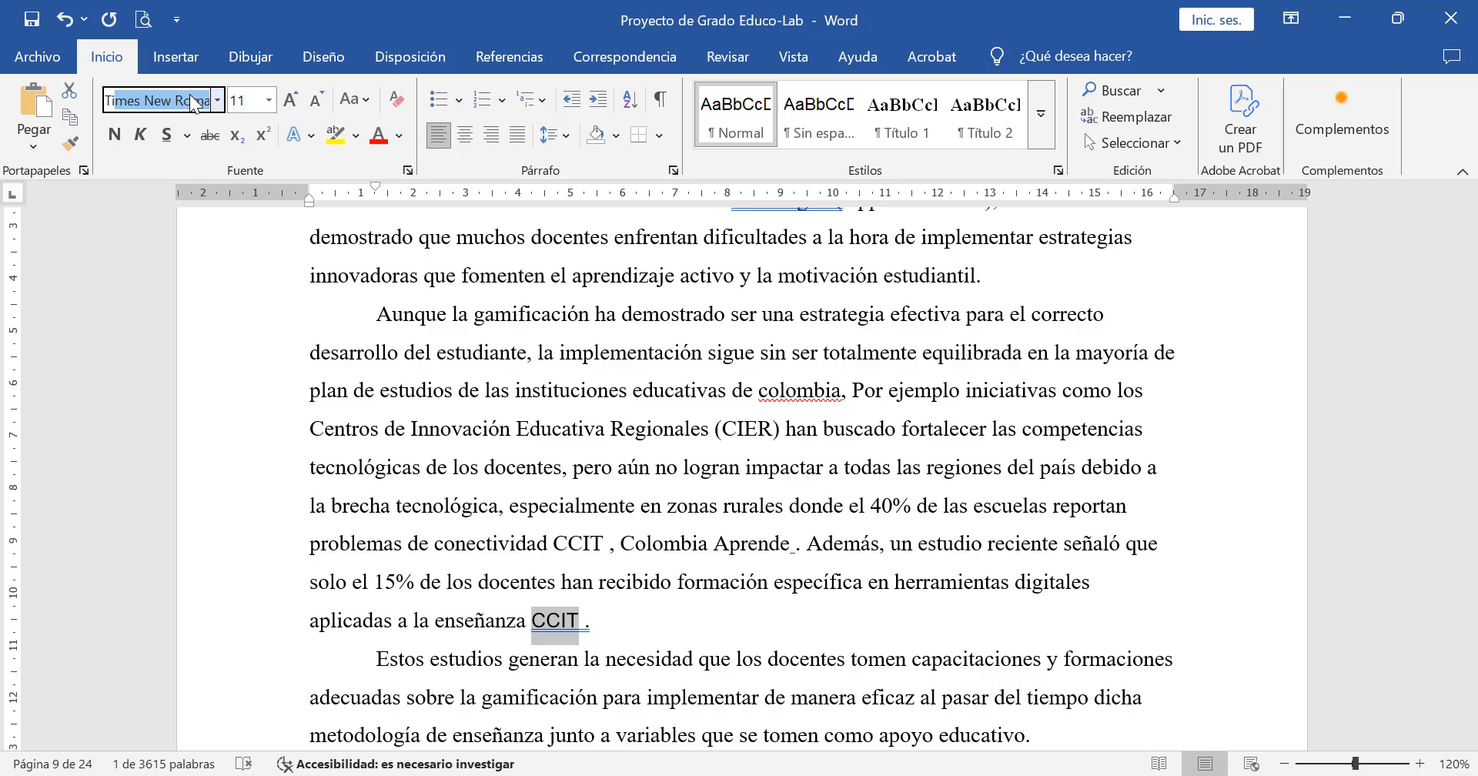
key(Tab)
text(12)
key(Return)
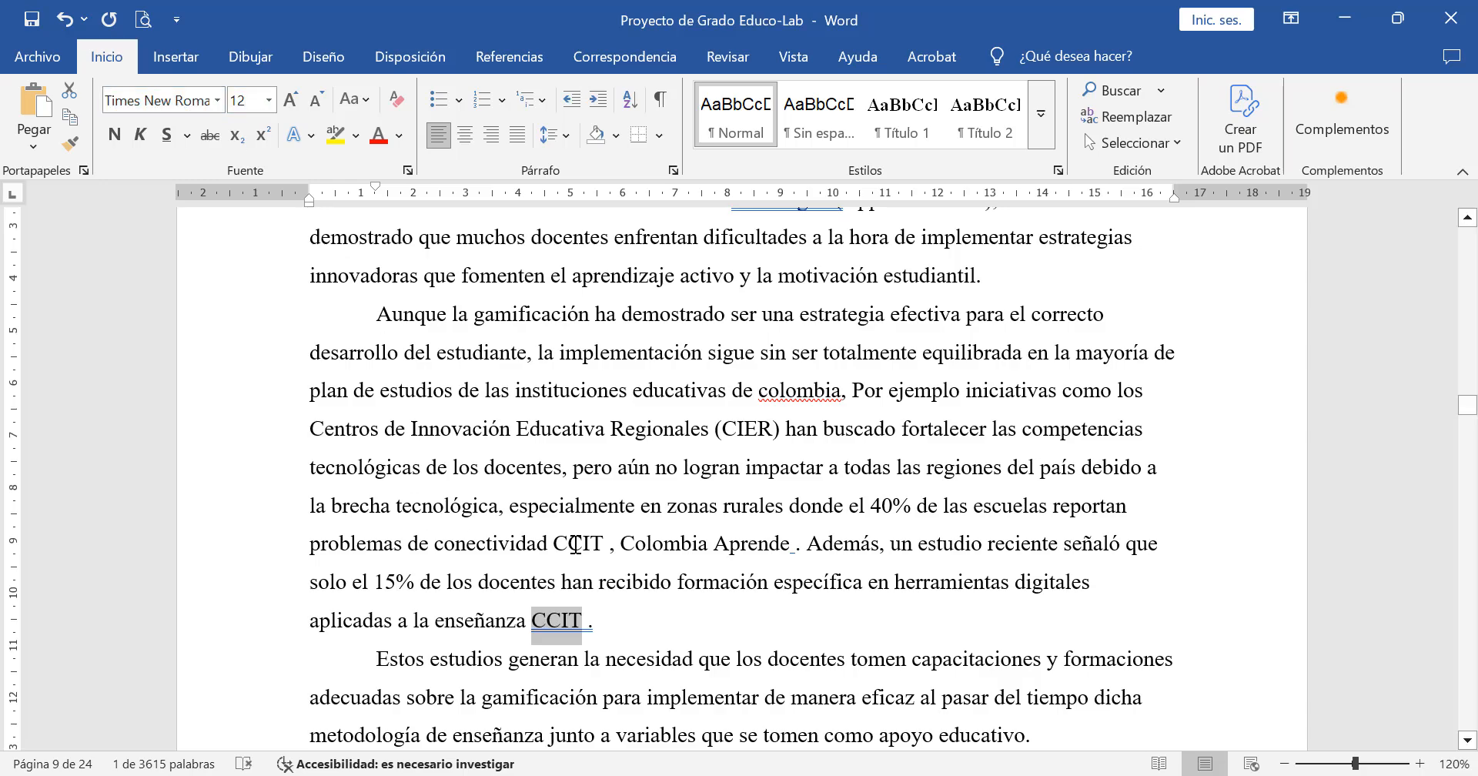
click(576, 542)
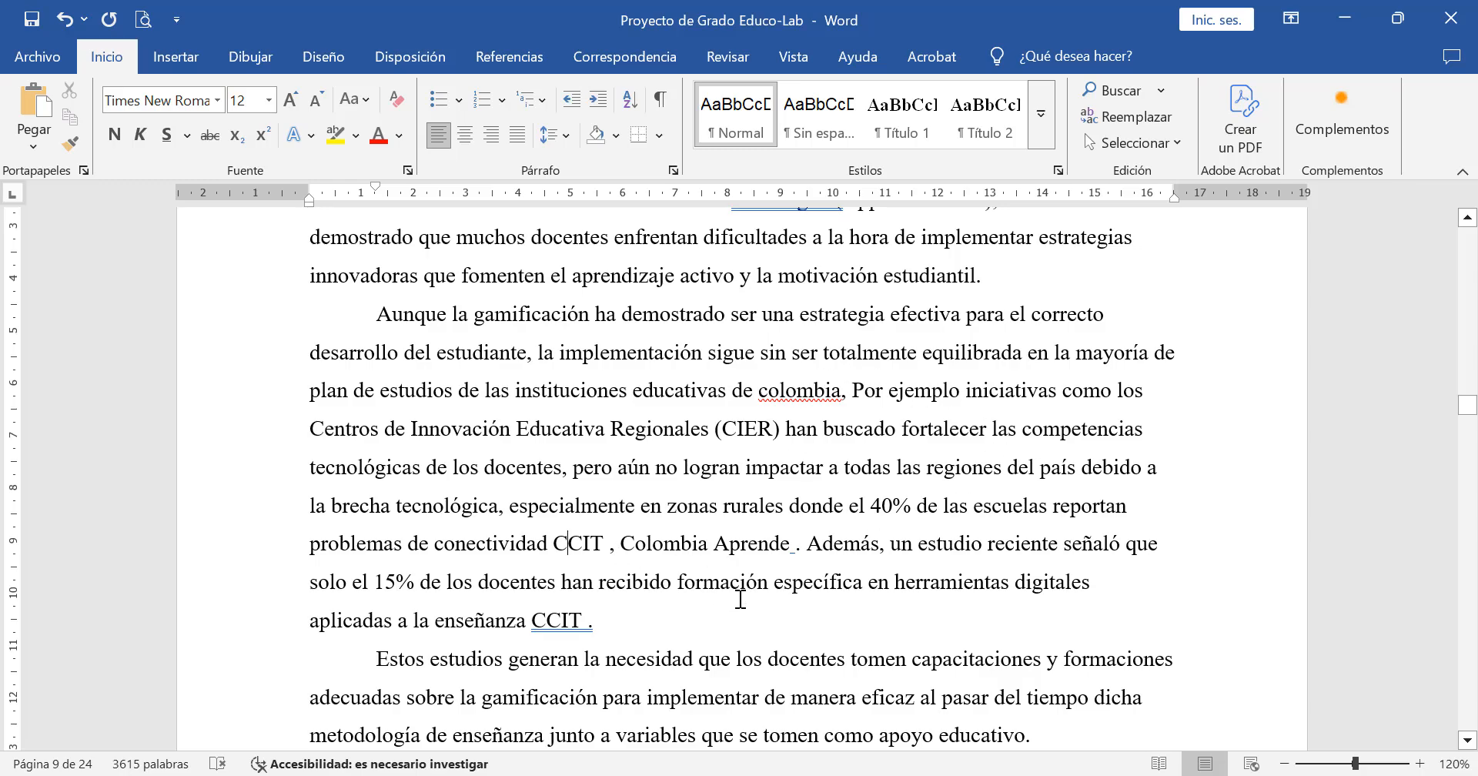
Step: Remove the extra space between the paragraph's final "CCIT" and its period
click(637, 616)
key(BackSpace)
key(BackSpace)
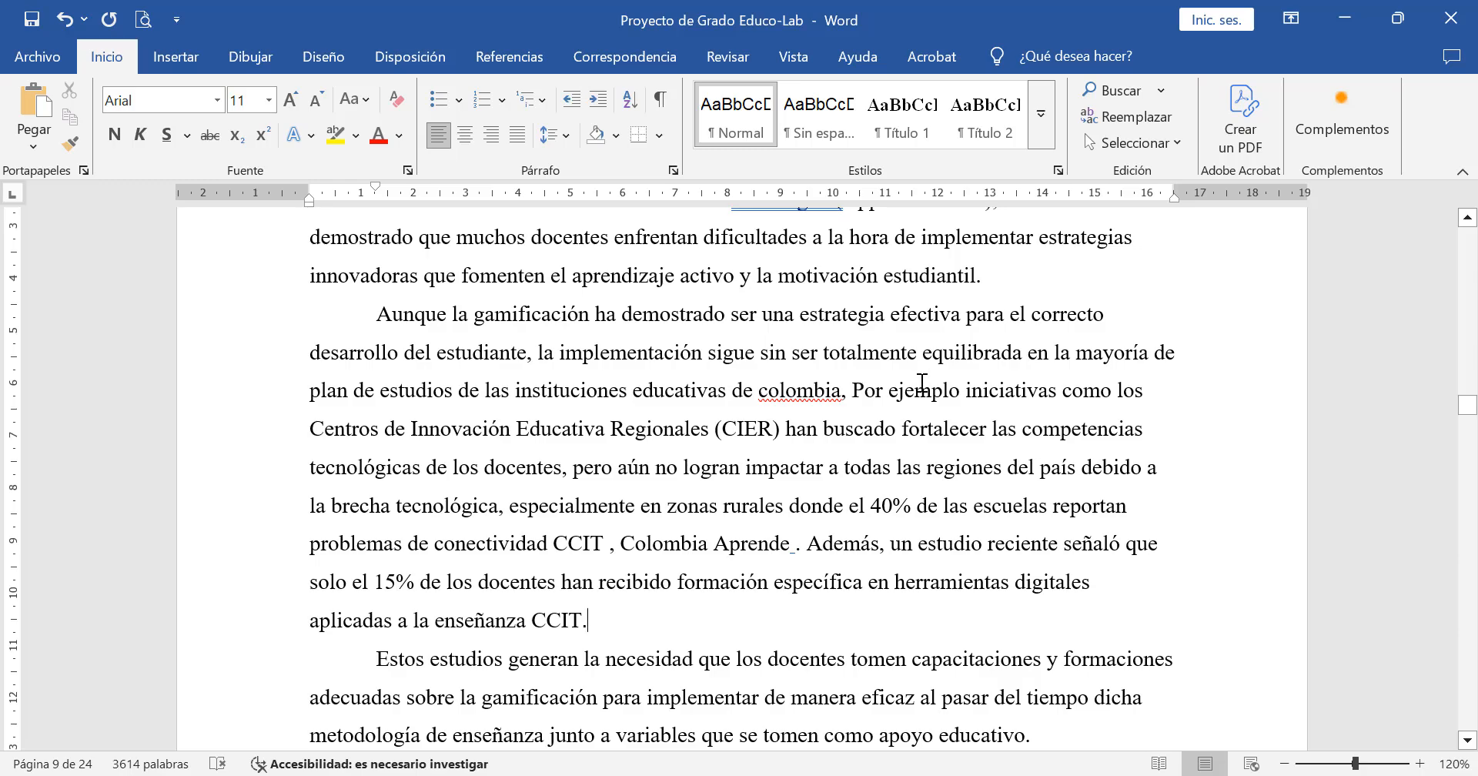
Step: Insert an empty pair of parentheses before "Por ejemplo" in the second paragraph and correct "colombia" to "Colombia"
click(897, 391)
text(())
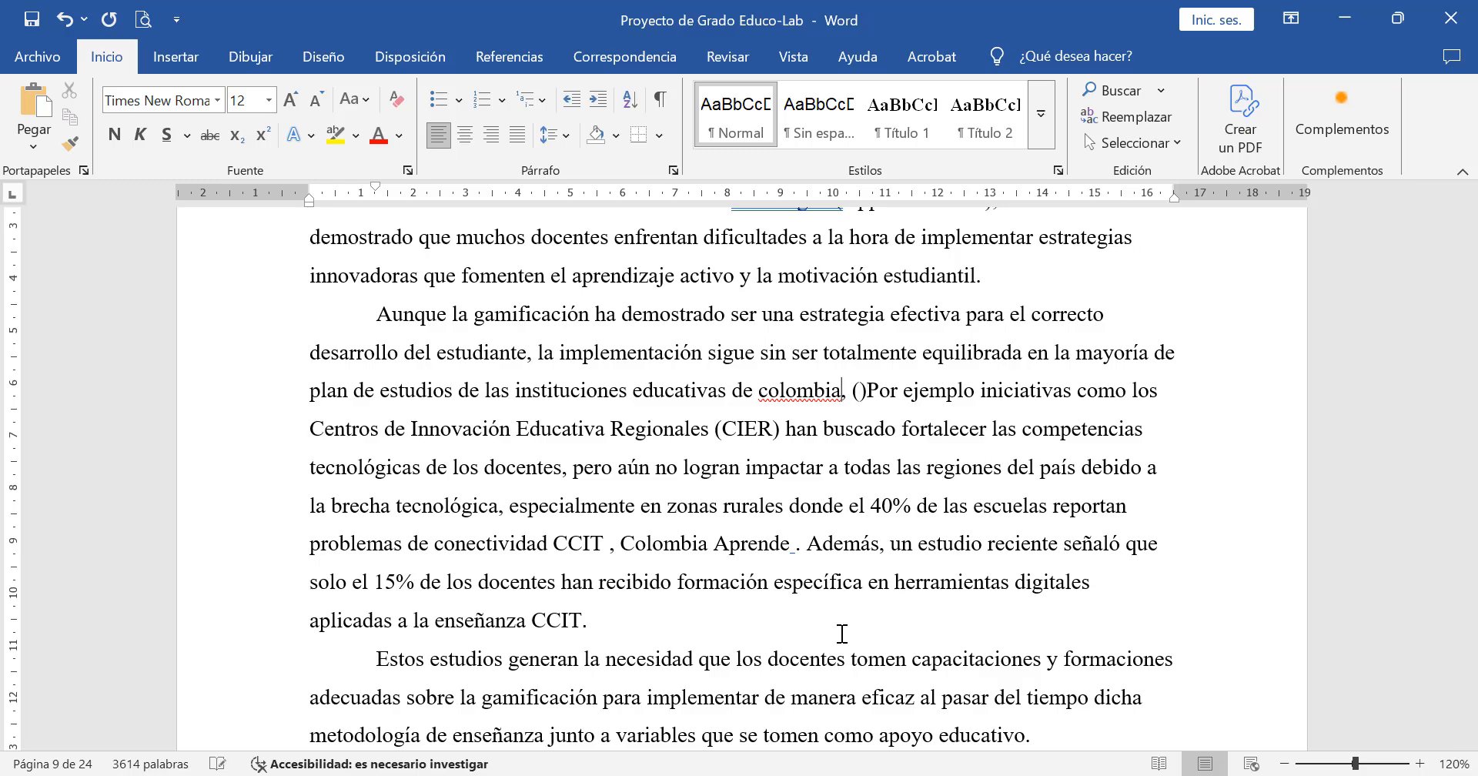
key(BackSpace)
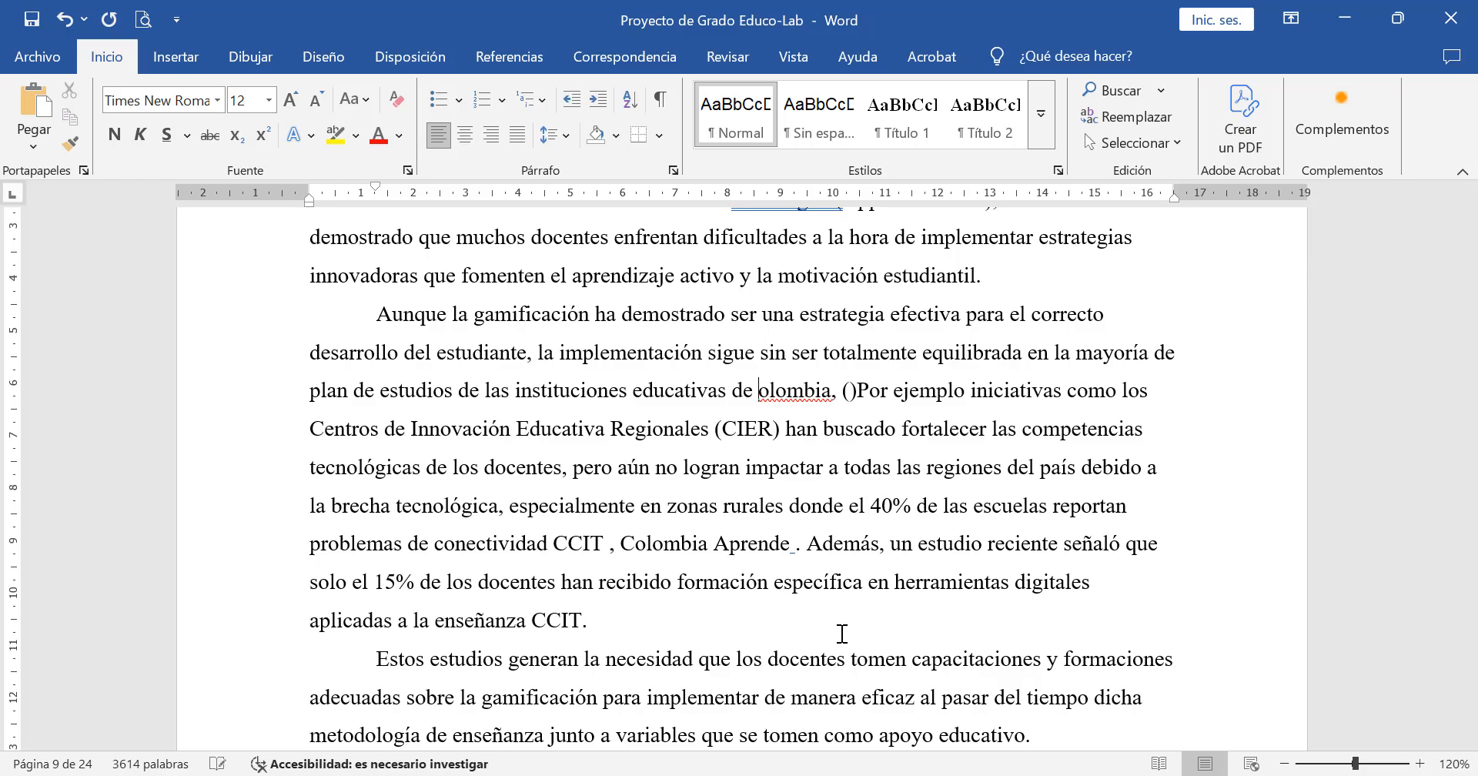
text(C)
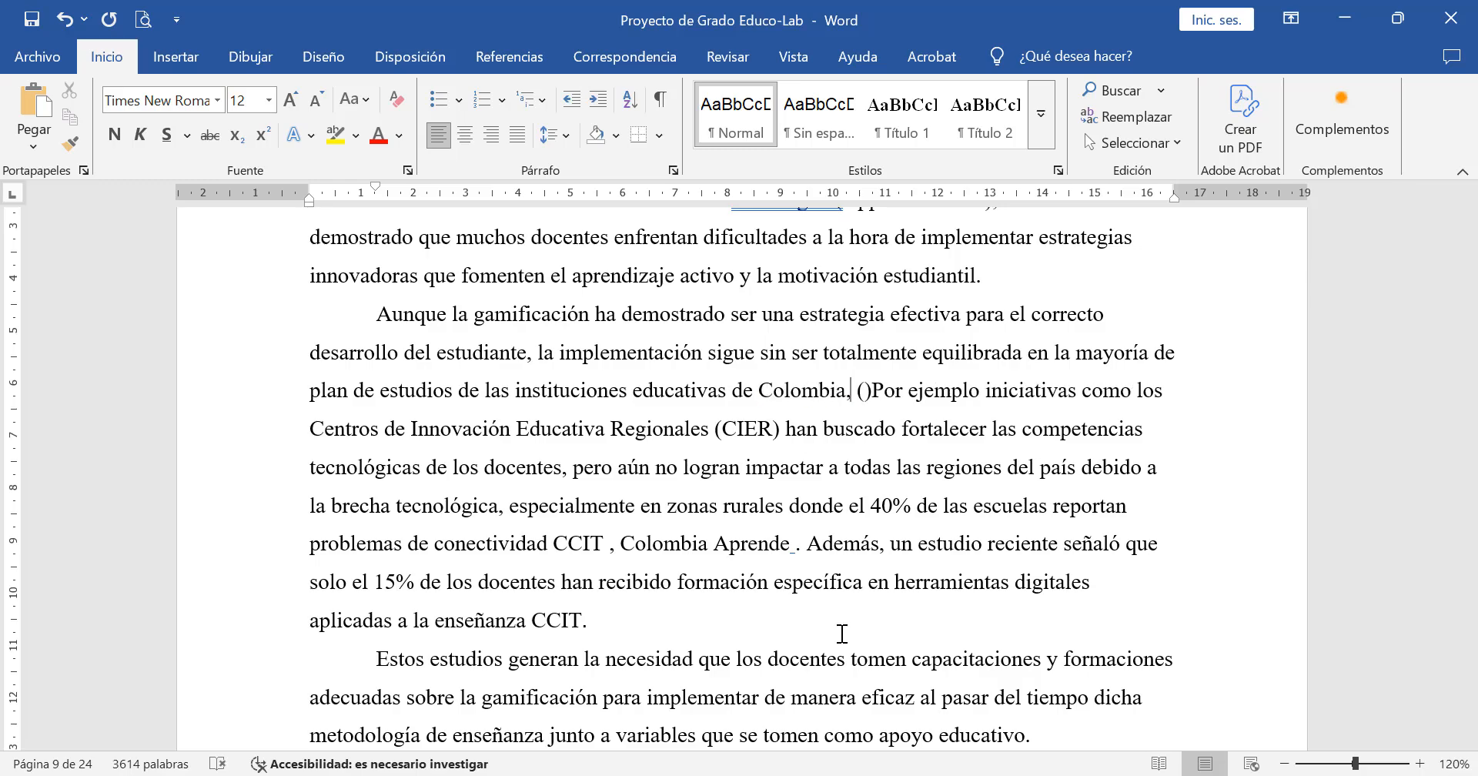
Step: Fill the empty parentheses before "Por ejemplo" with the cited author's surname and 2009, followed by "indica que" and an opening quotation mark
key(Right)
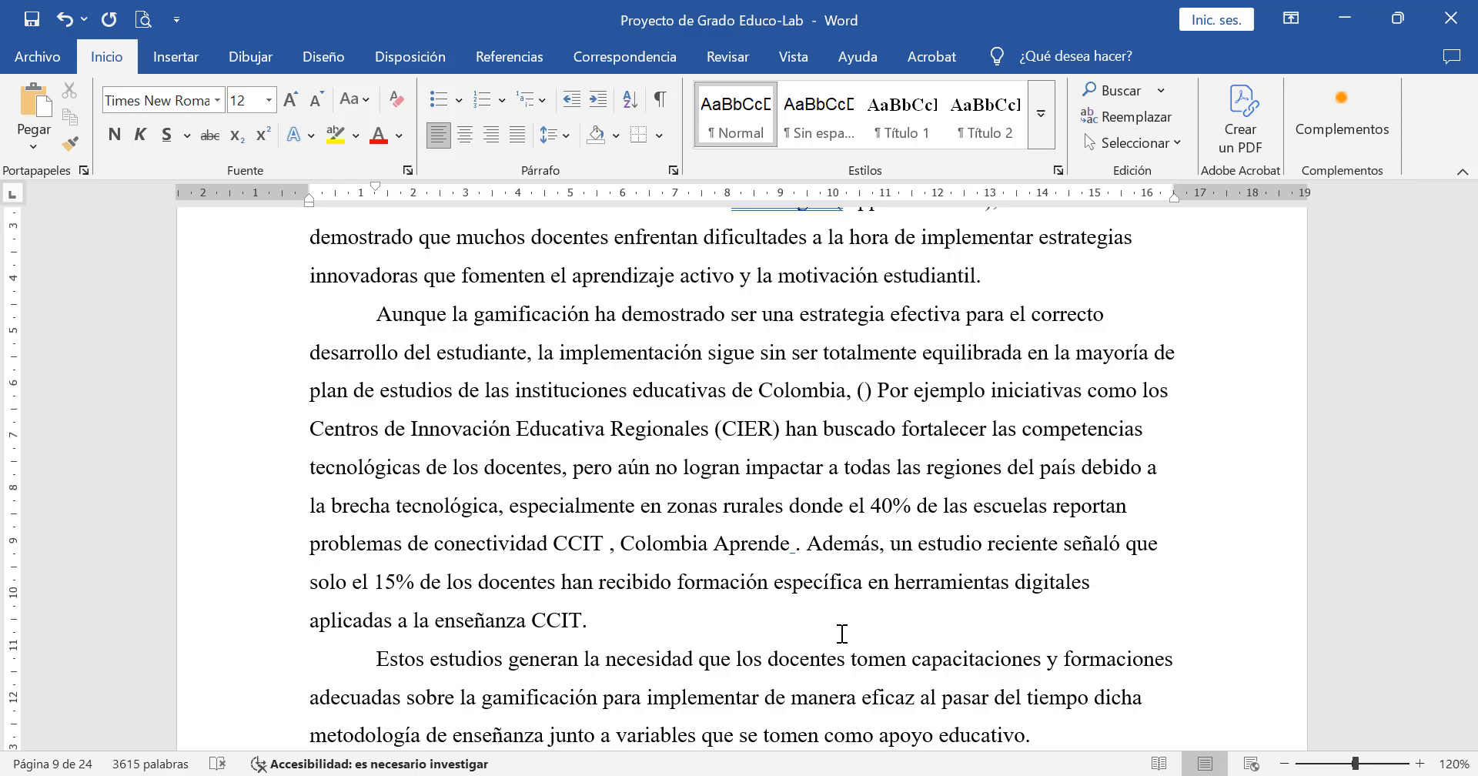
key(Left)
key(Left)
text(Hurtad)
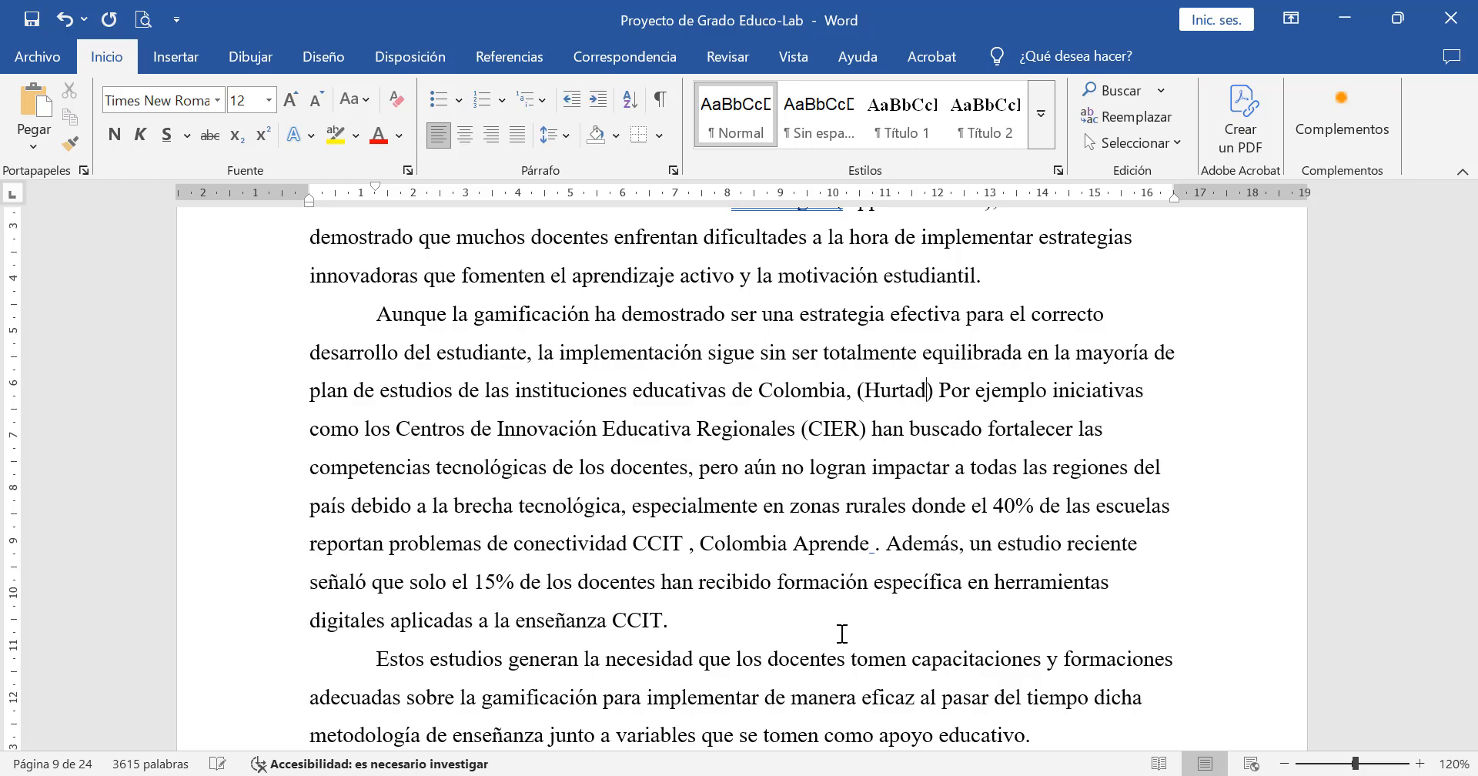
text(o)
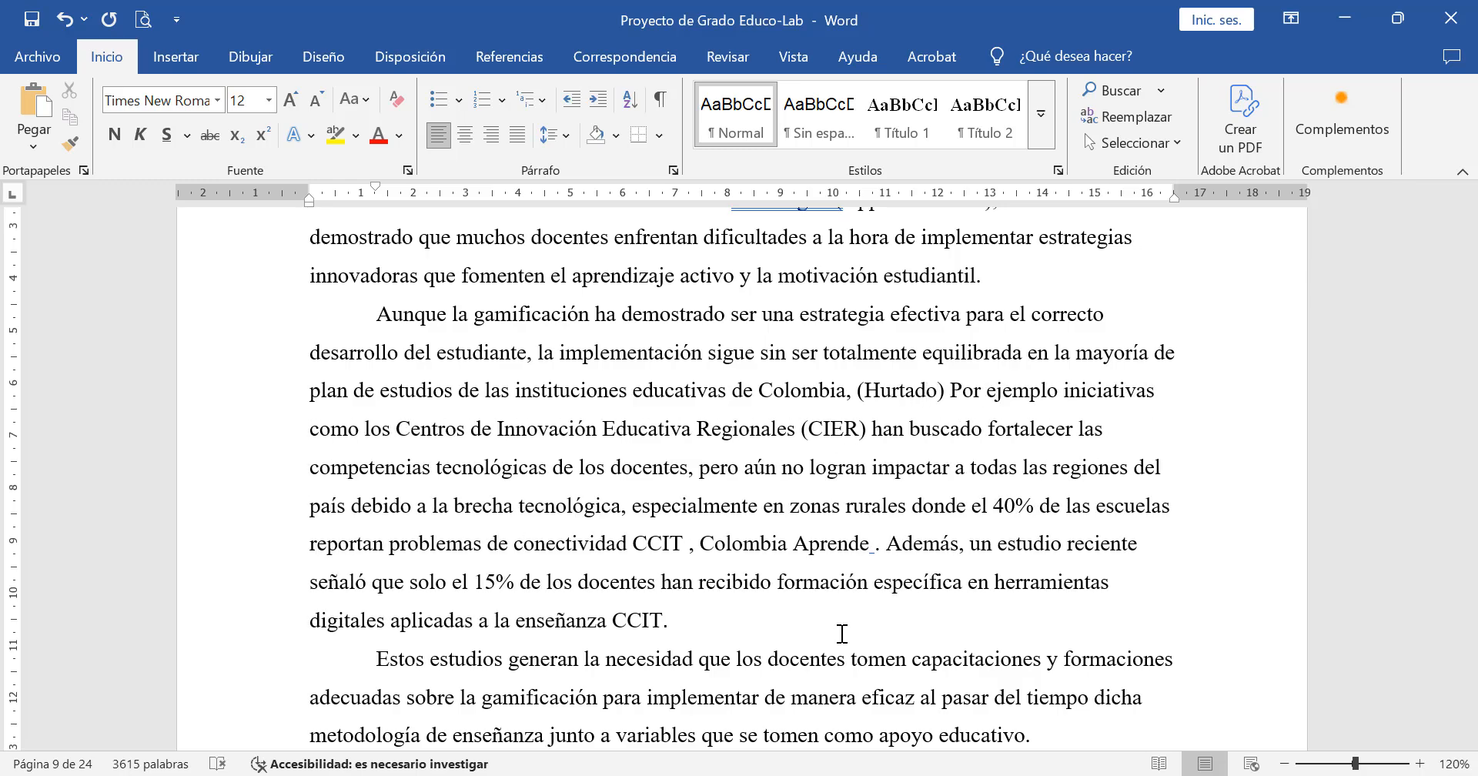
text(, 2009)
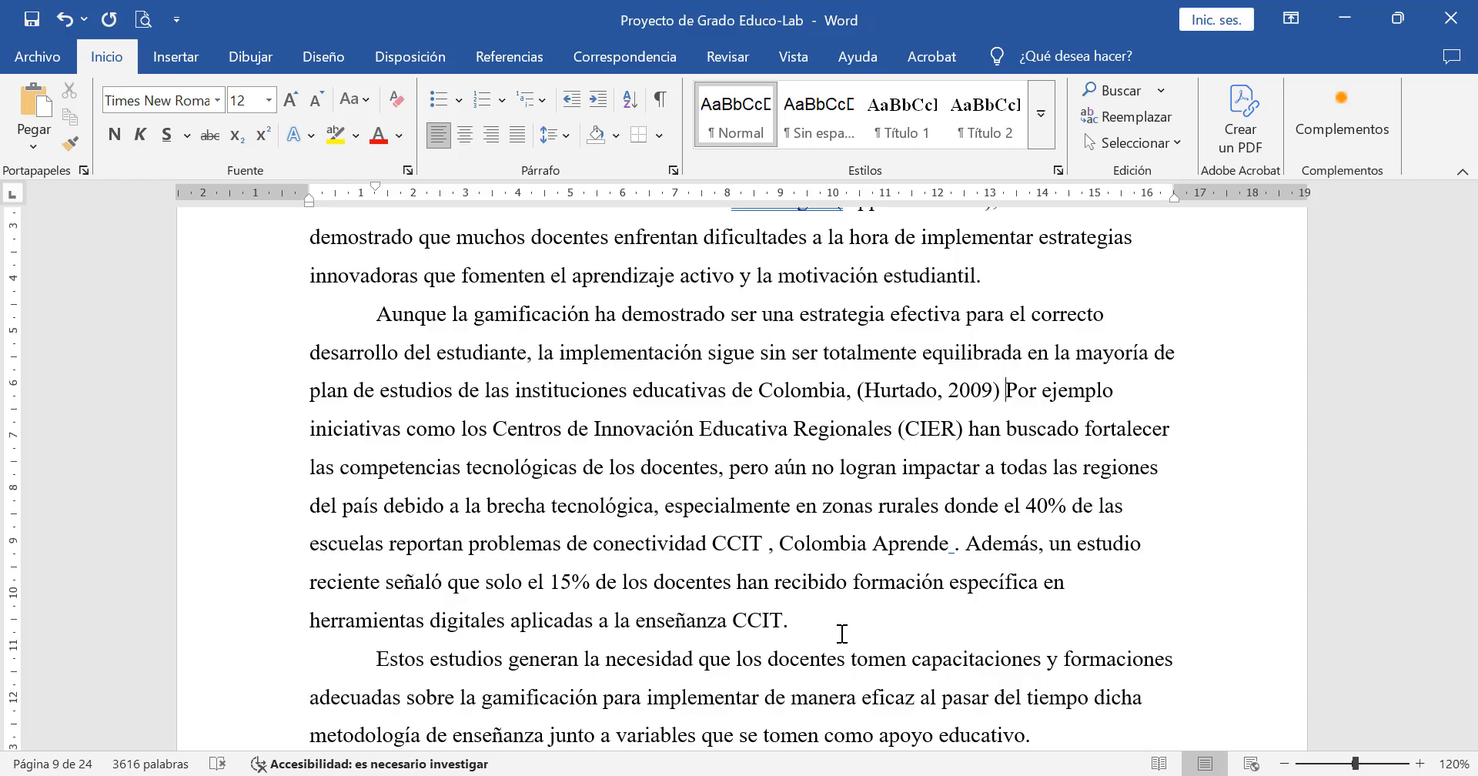
text(indica que)
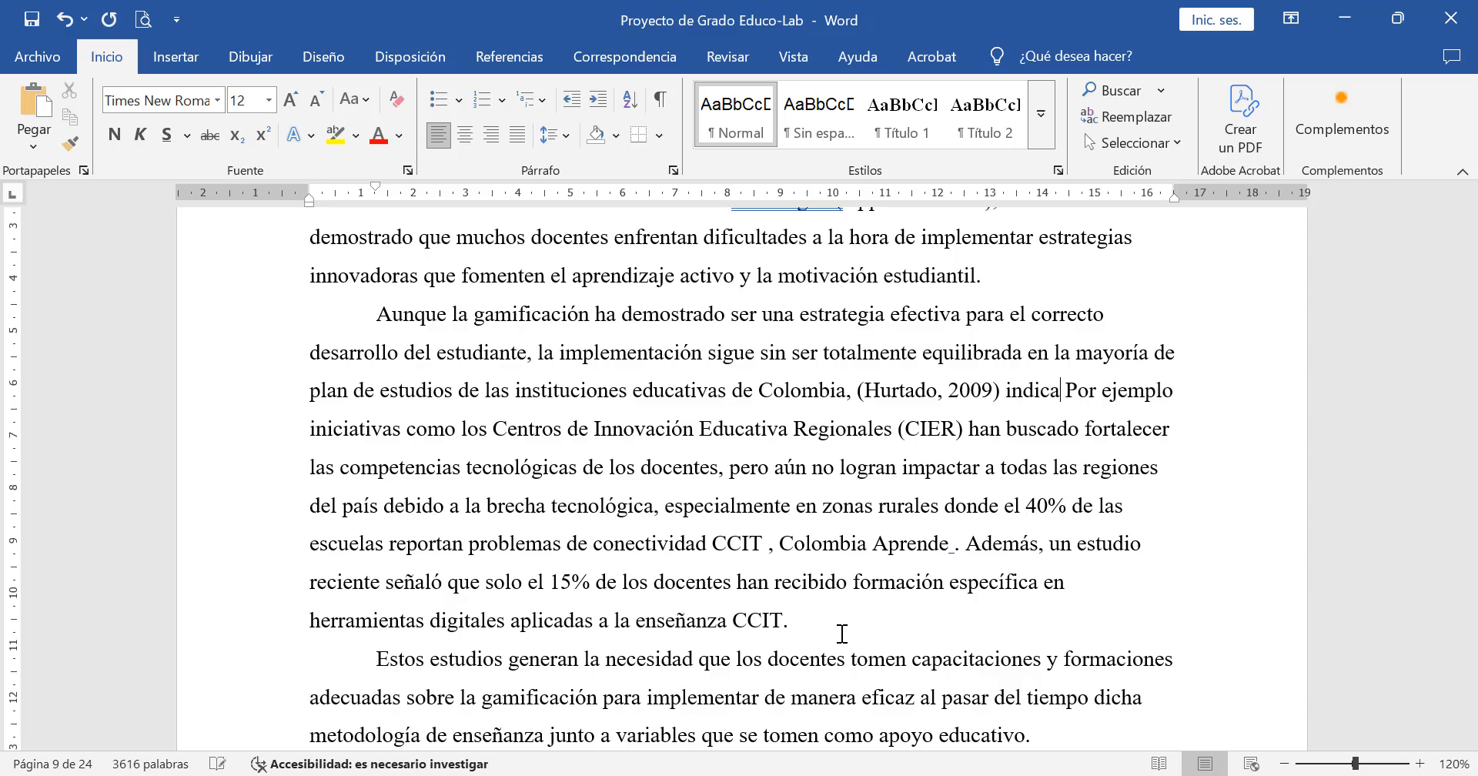
text( ")
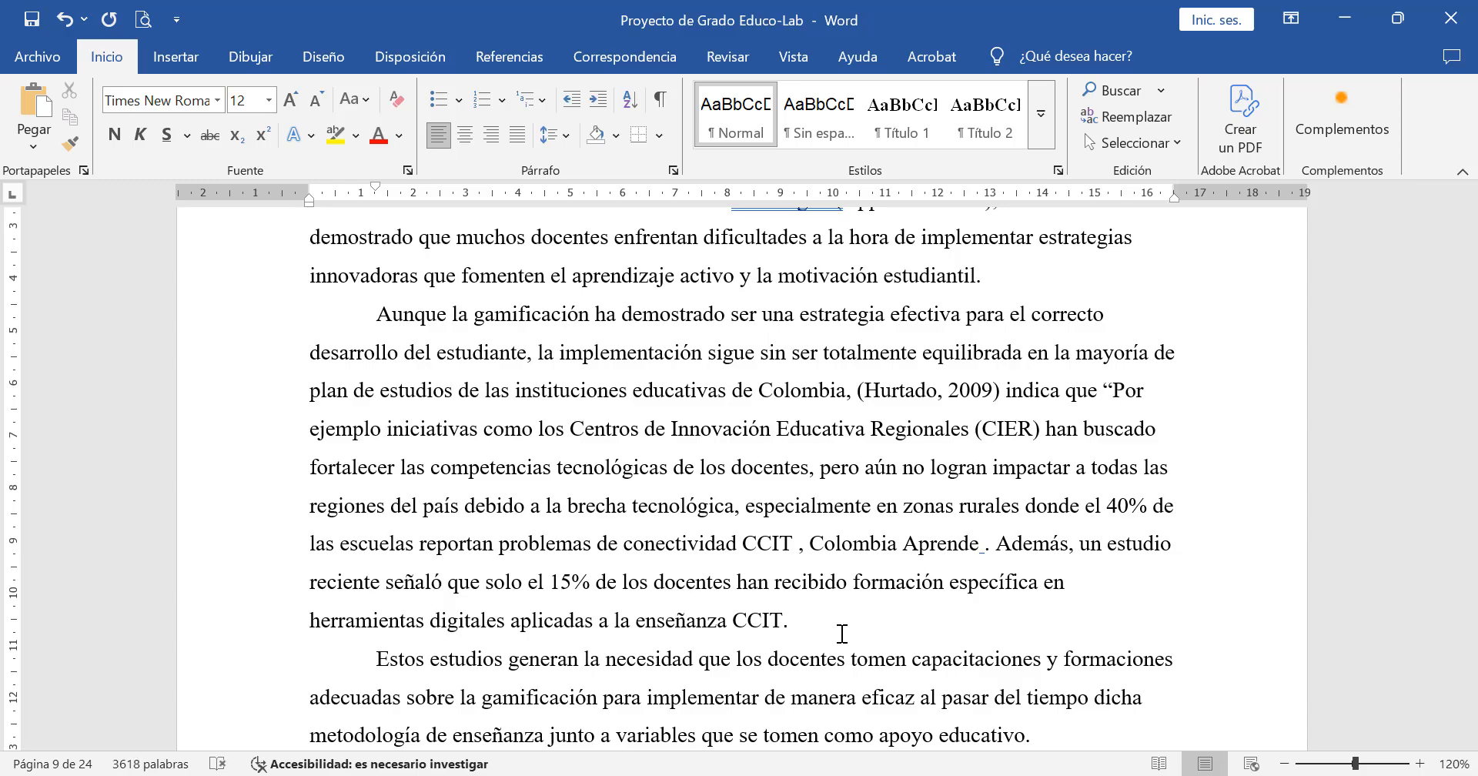
Step: Close the quotation after the second paragraph's final "CCIT" and add the page reference "(p. 65)."
click(784, 618)
click(788, 620)
key(Left)
key(ctrl+2)
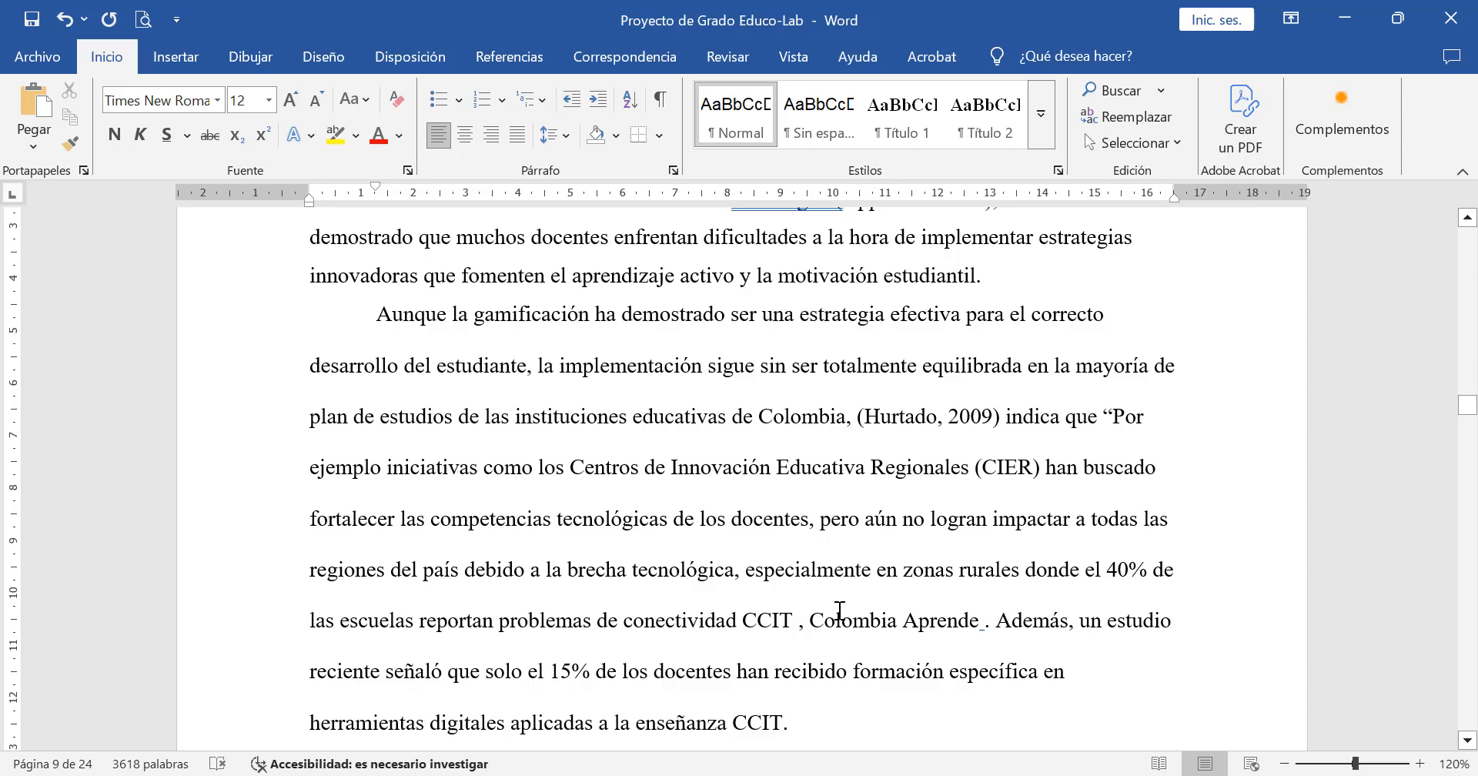
scroll(839, 610, down, 4)
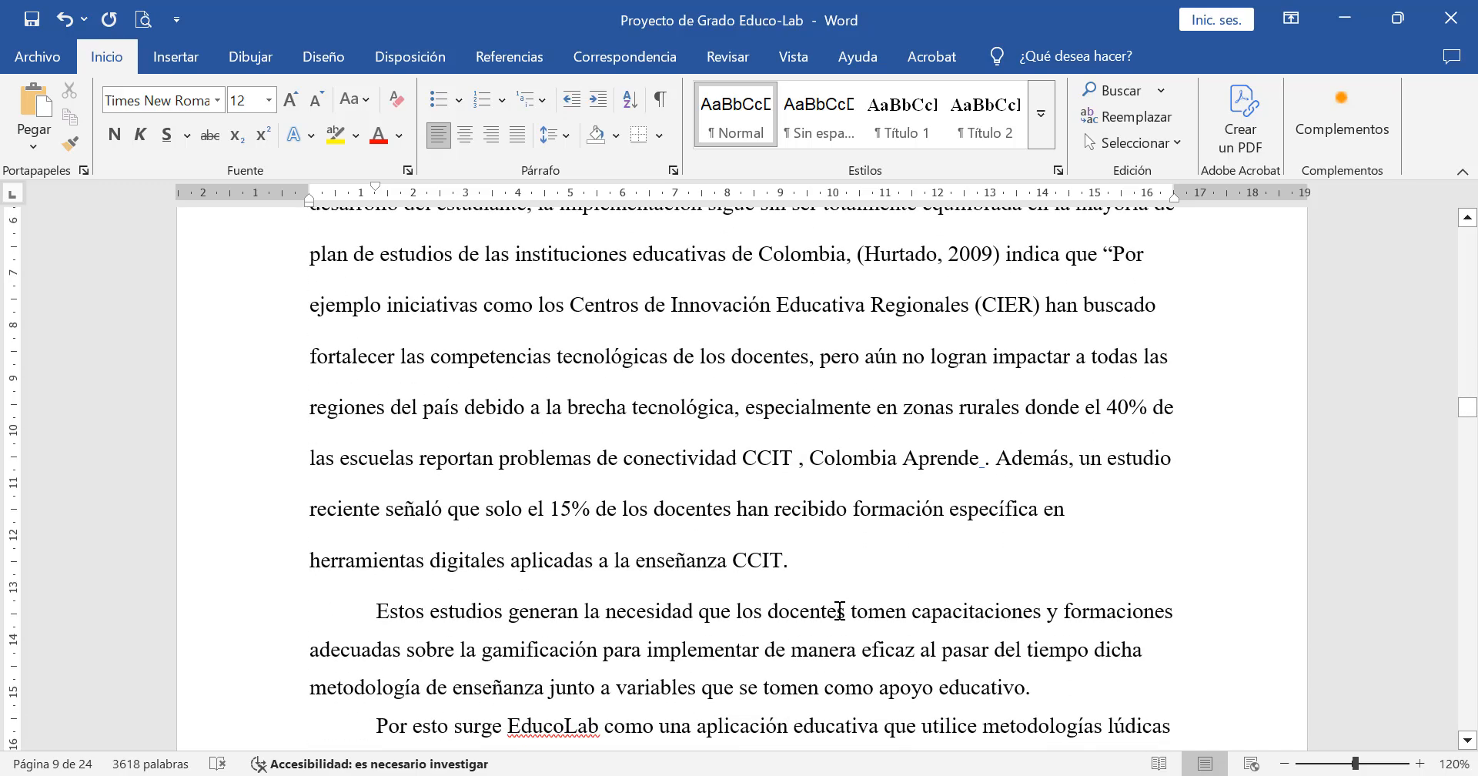
key(ctrl+z)
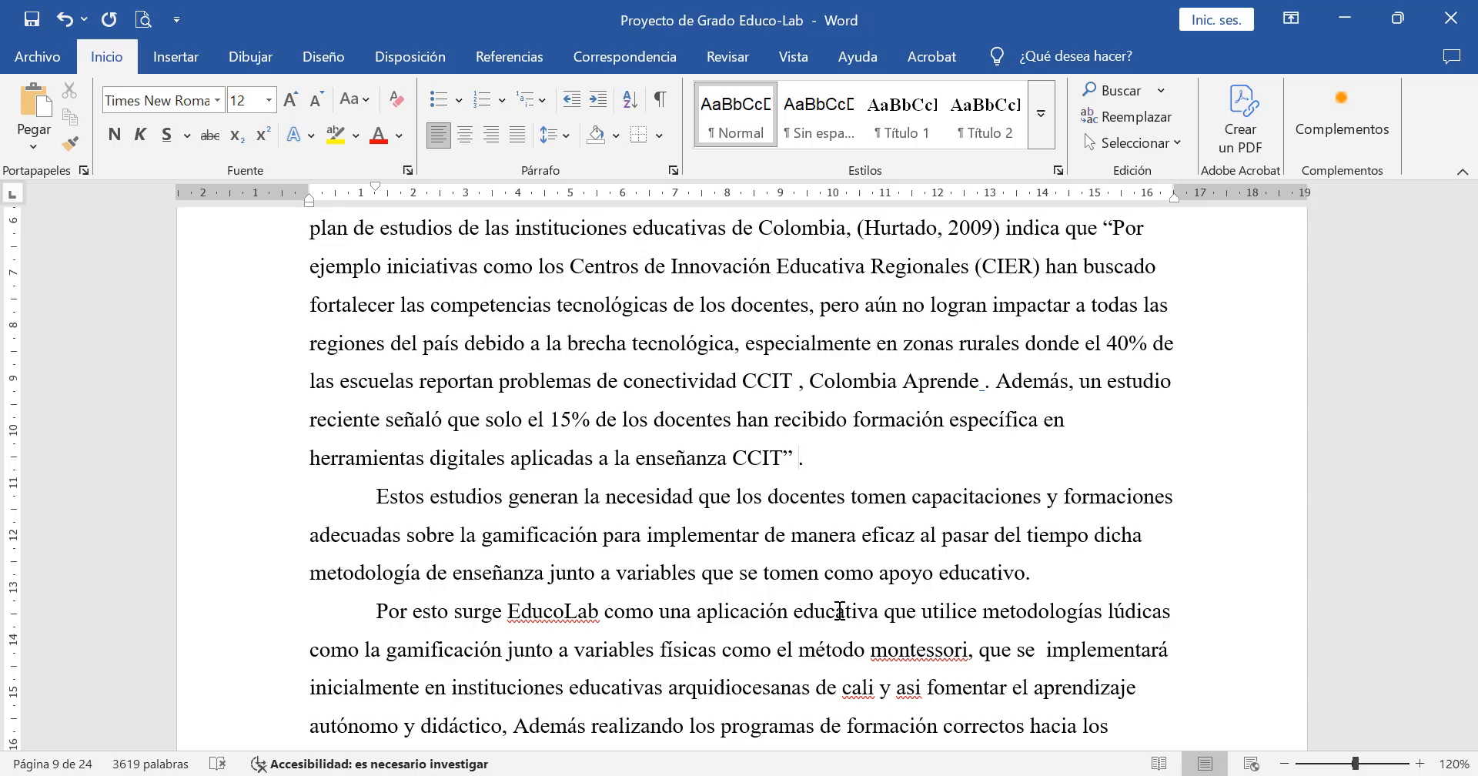
text(())
text(p. )
text(65).)
Step: Review the second paragraph's author citation, quoted passage, 40% figure and both "CCIT" mentions
scroll(839, 608, up, 1)
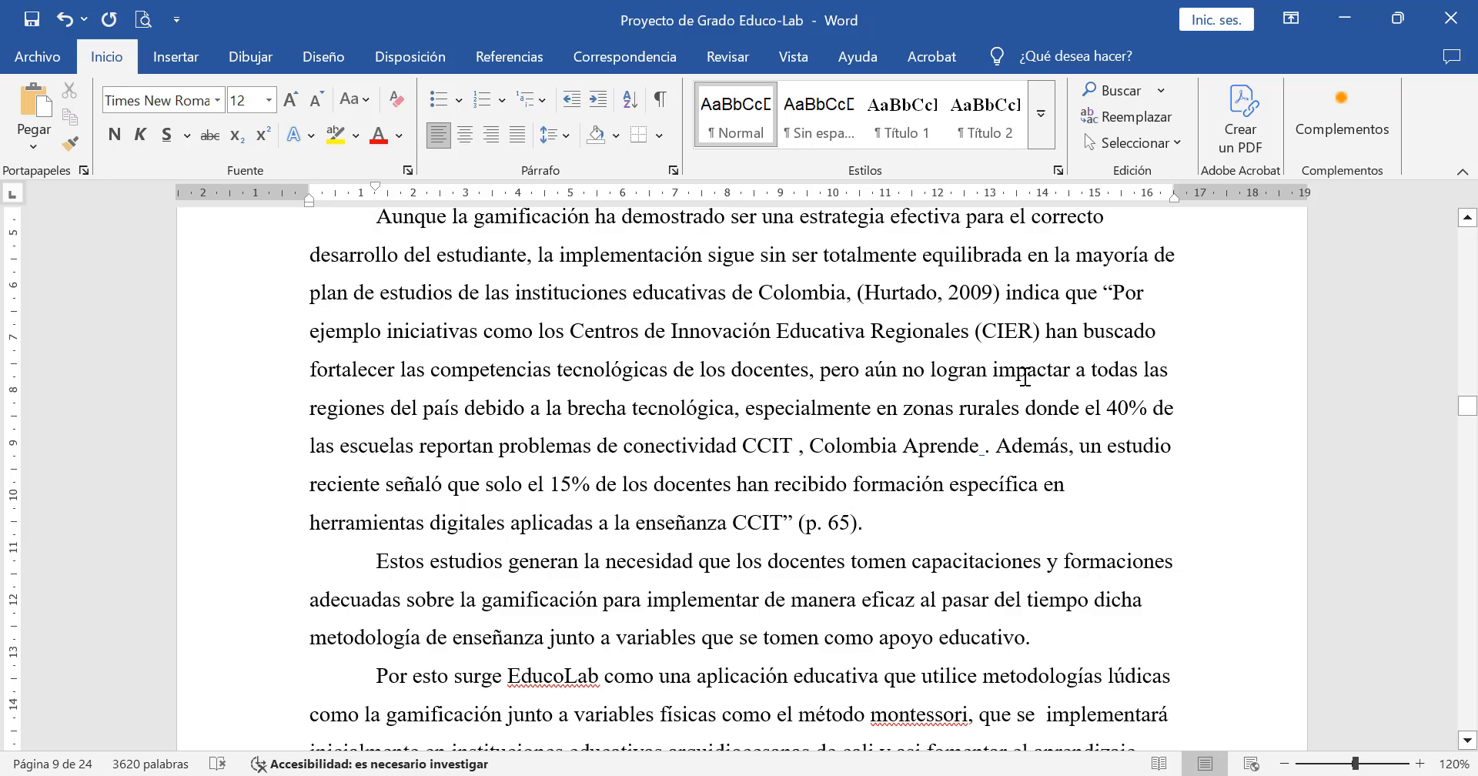
click(858, 293)
drag(881, 295, 974, 295)
click(974, 295)
drag(465, 337, 946, 481)
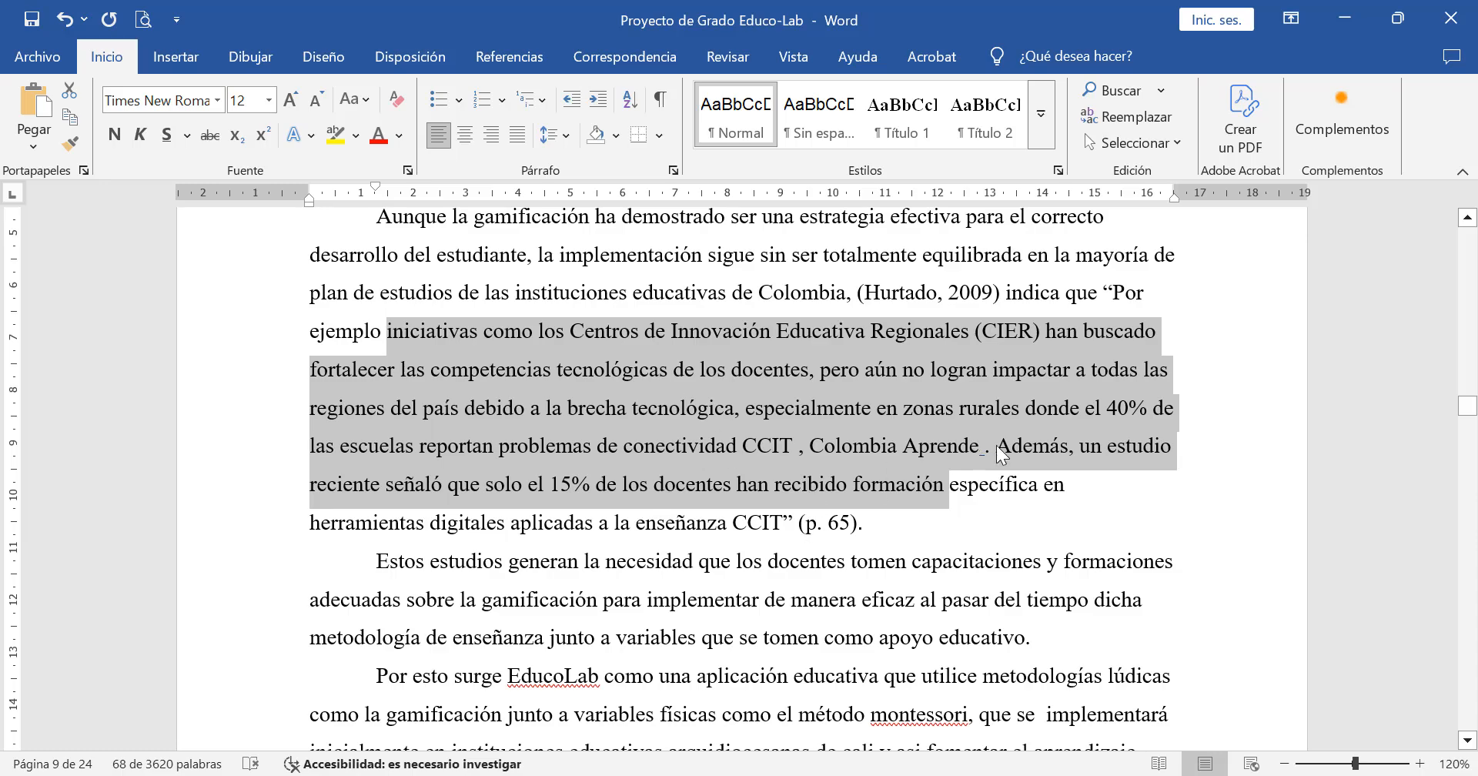
drag(1107, 408, 1146, 408)
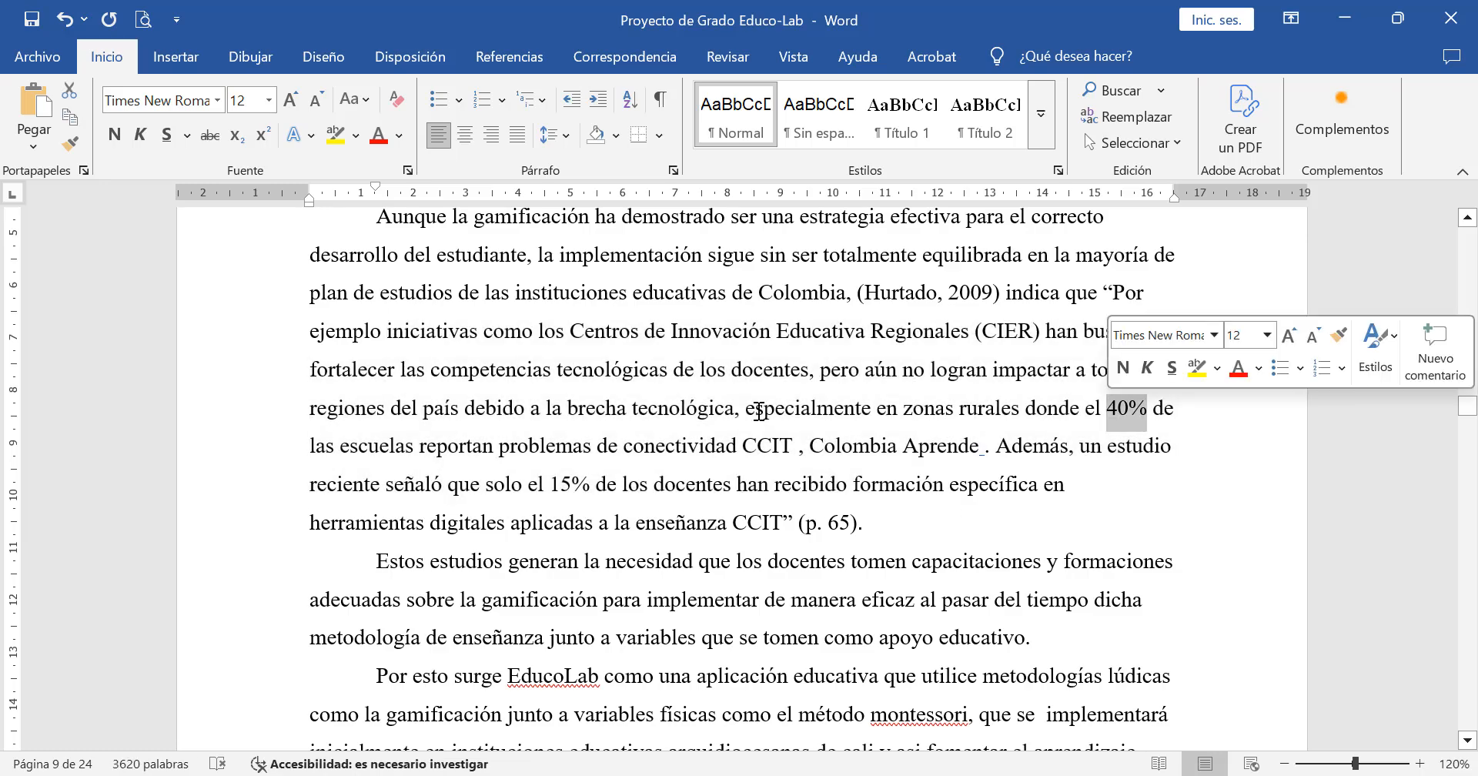
click(740, 447)
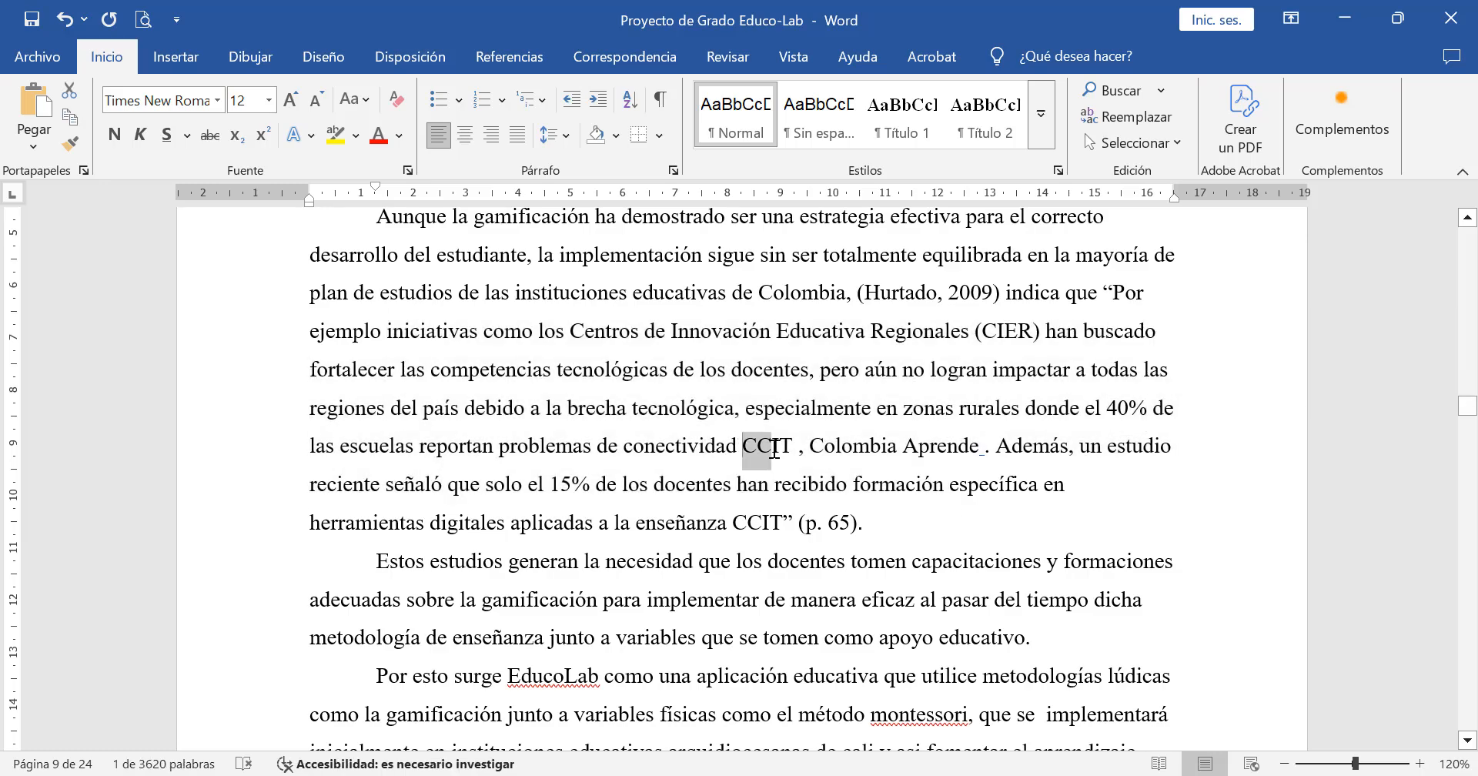
click(636, 443)
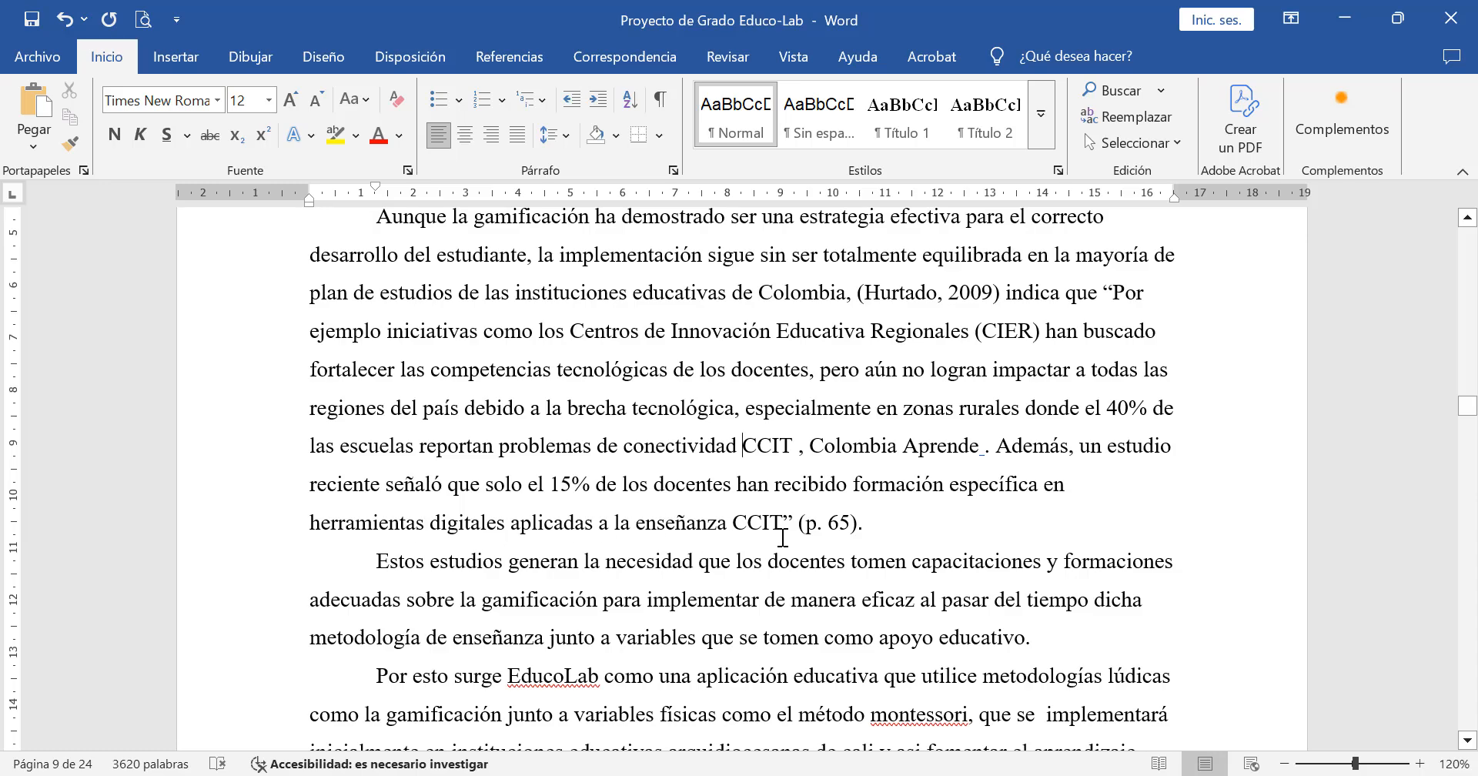
double_click(743, 529)
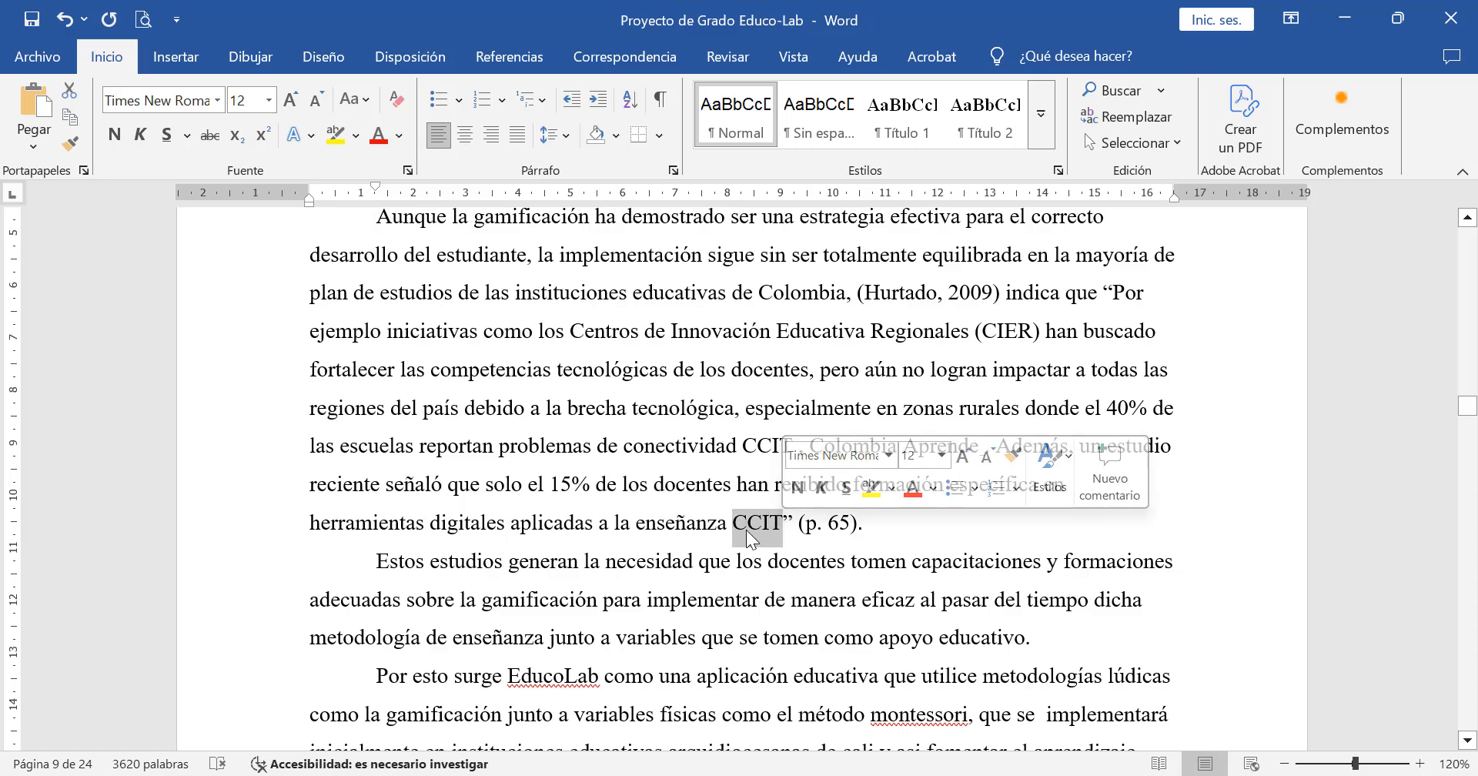
click(746, 529)
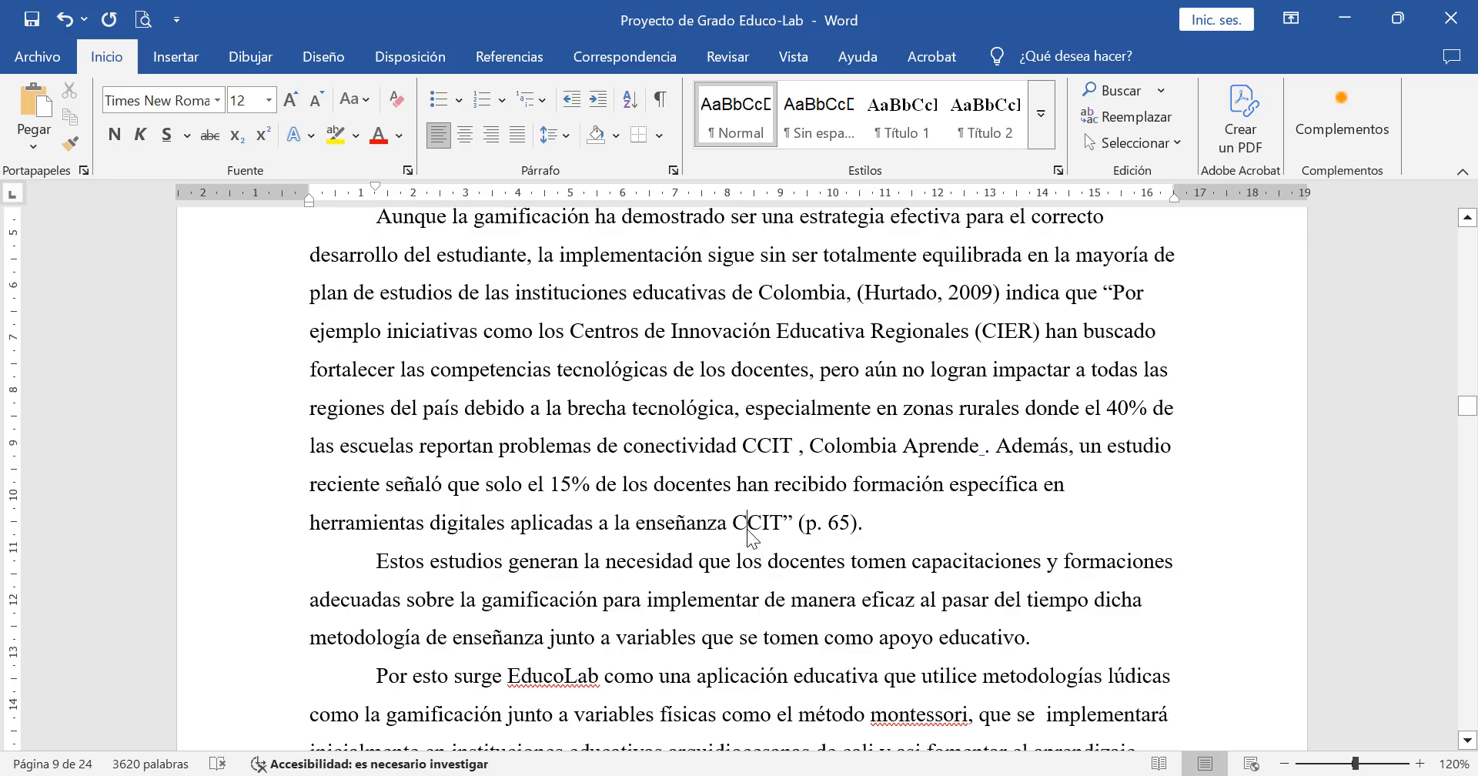
Step: Insert "Conectividad en Colombia Interactiva Territorial" before the first "CCIT" in the quoted passage
click(741, 446)
text(Conec)
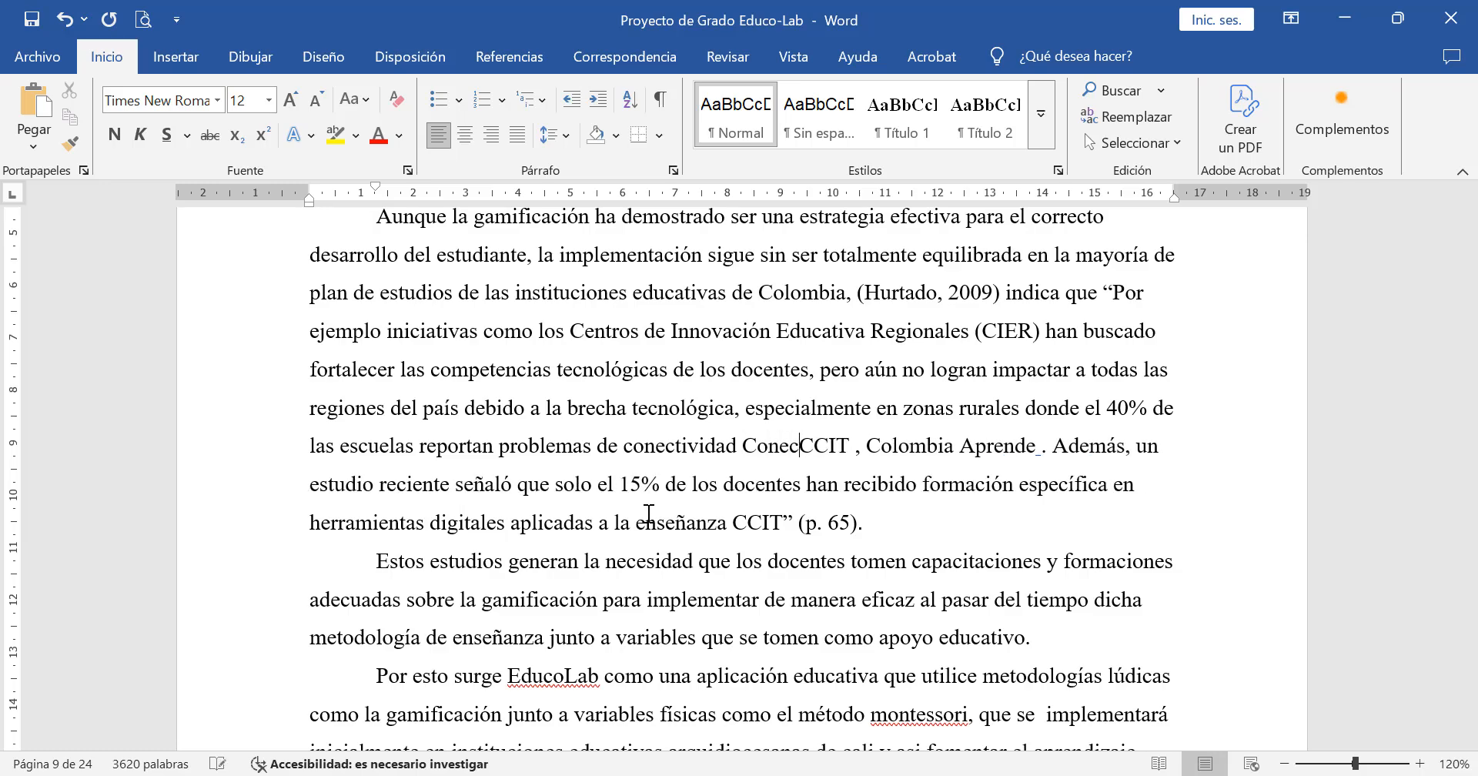
text(tividad )
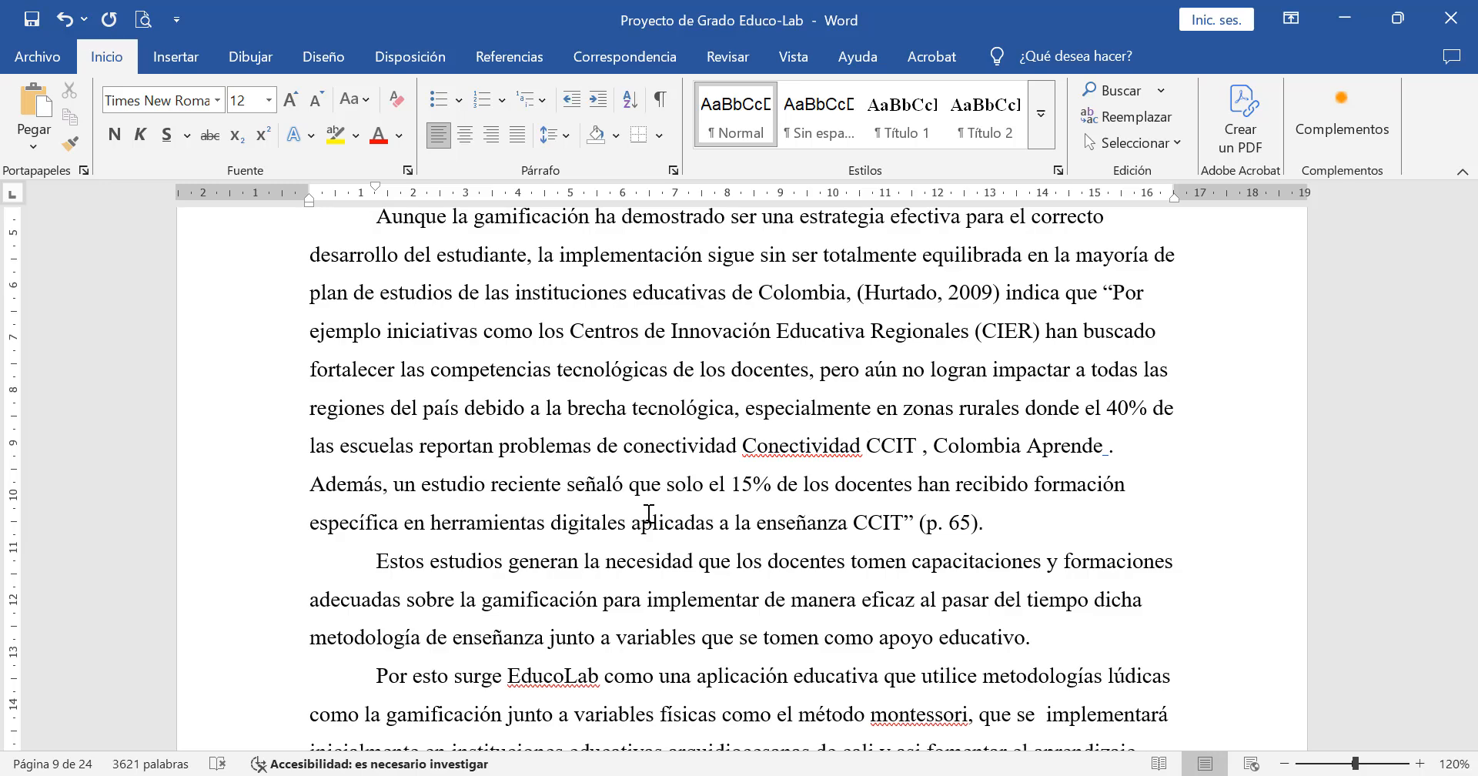
text(en Colombia)
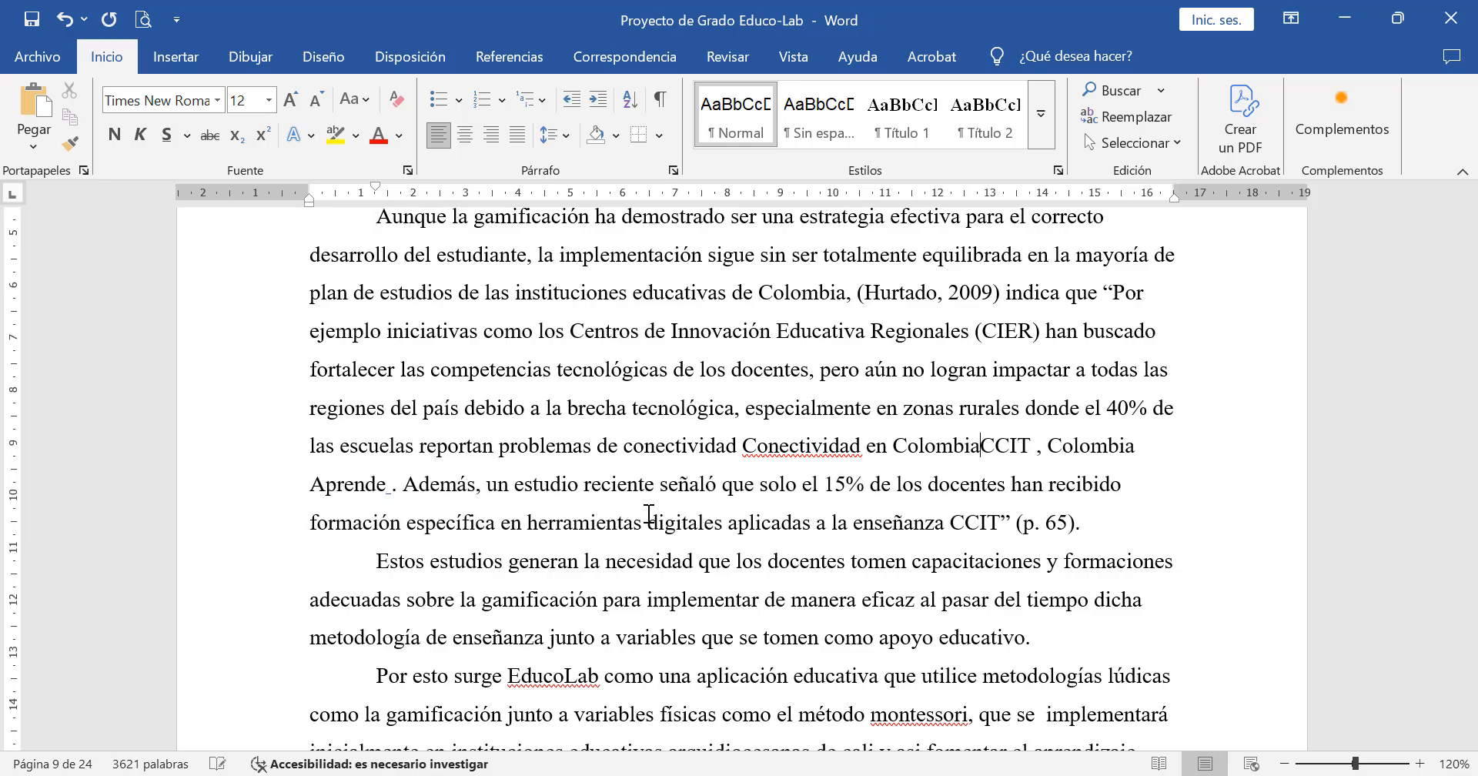
text( Interactiva)
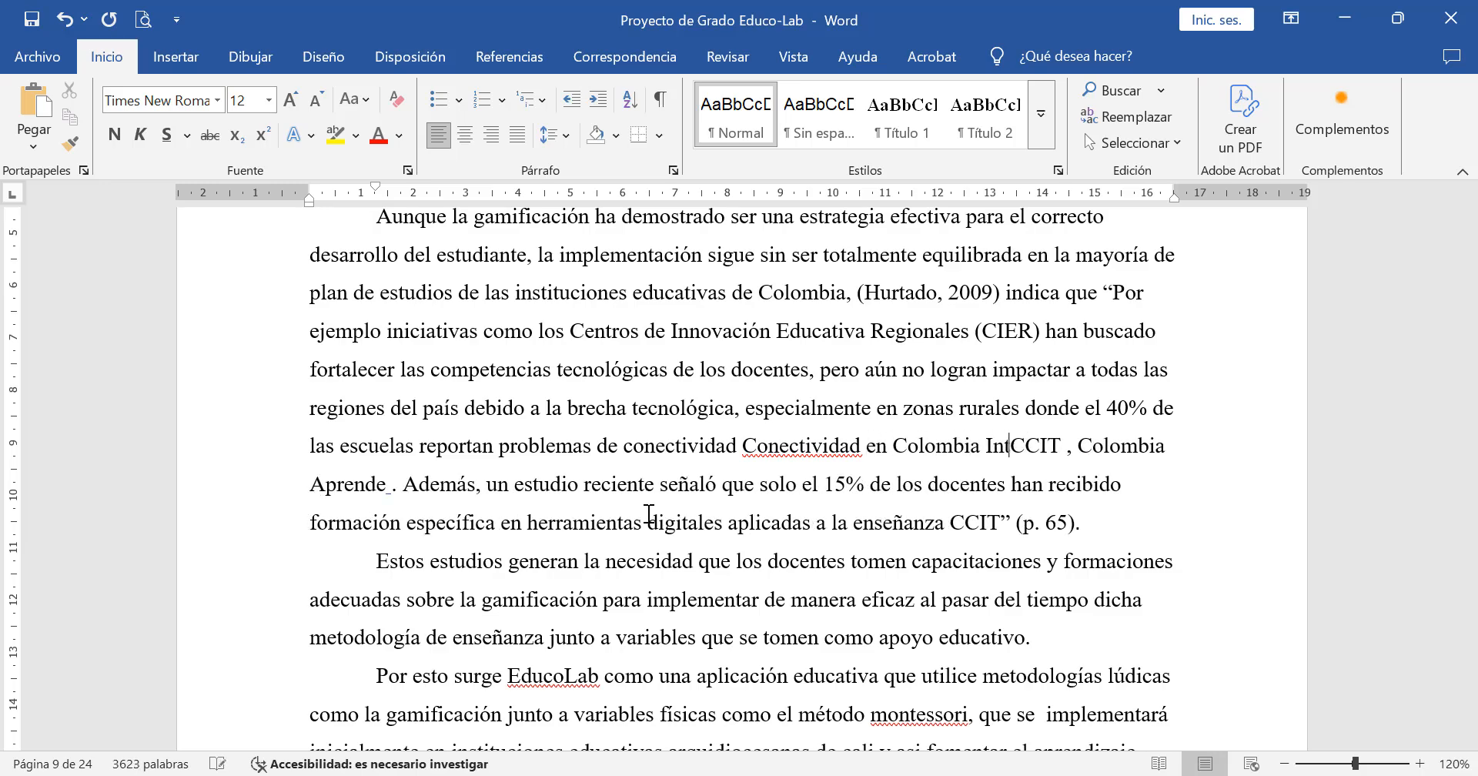
text( Territ)
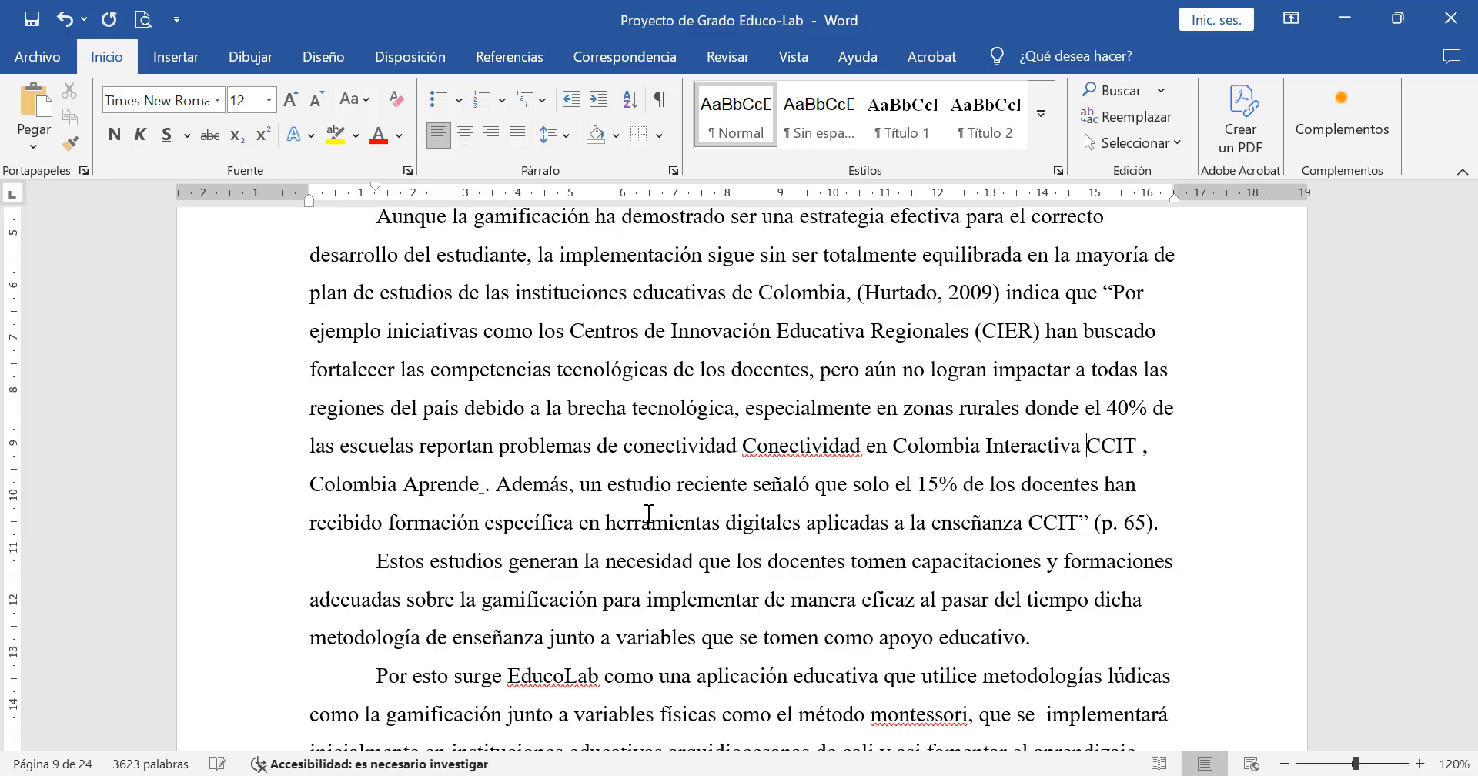
text(oraila)
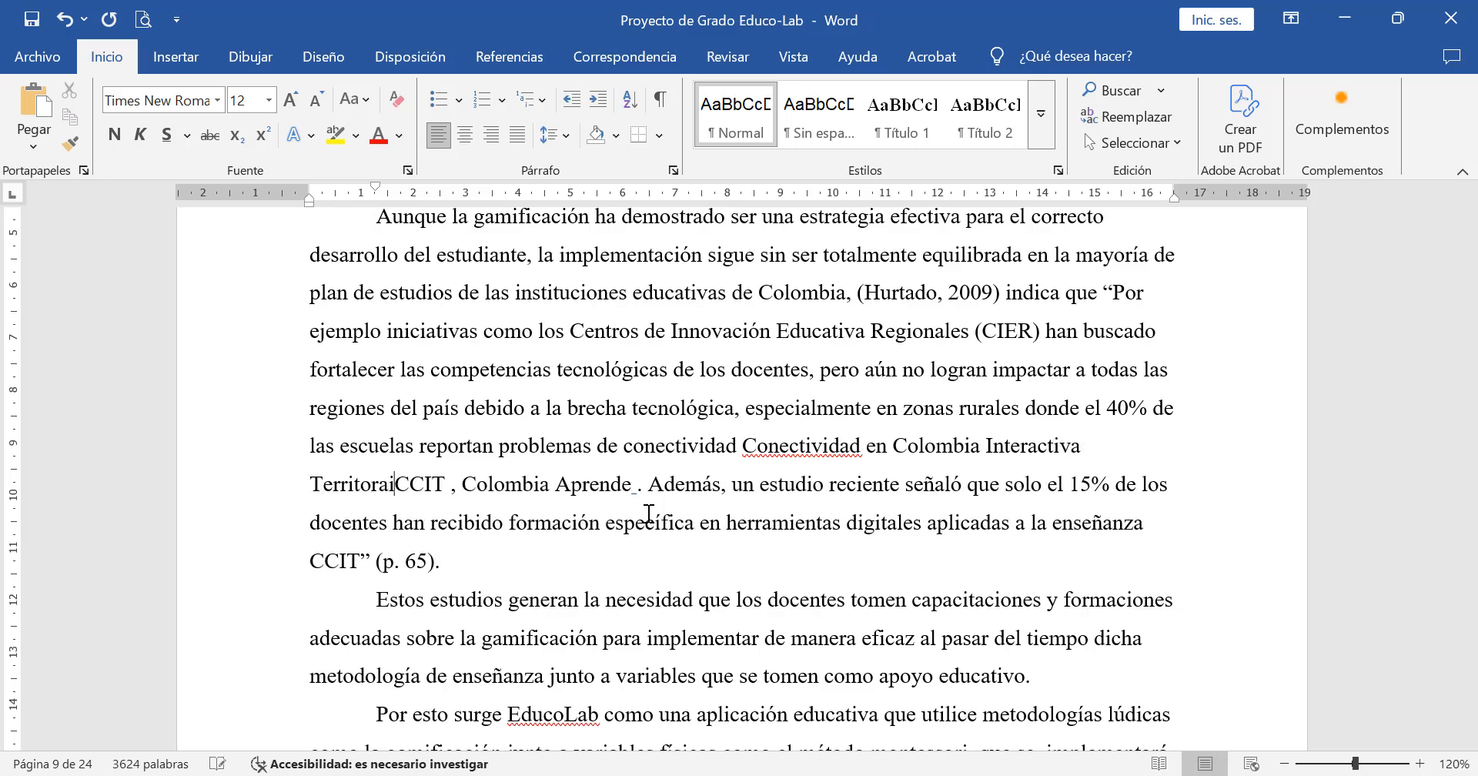
key(BackSpace)
key(BackSpace)
key(BackSpace)
key(BackSpace)
key(BackSpace)
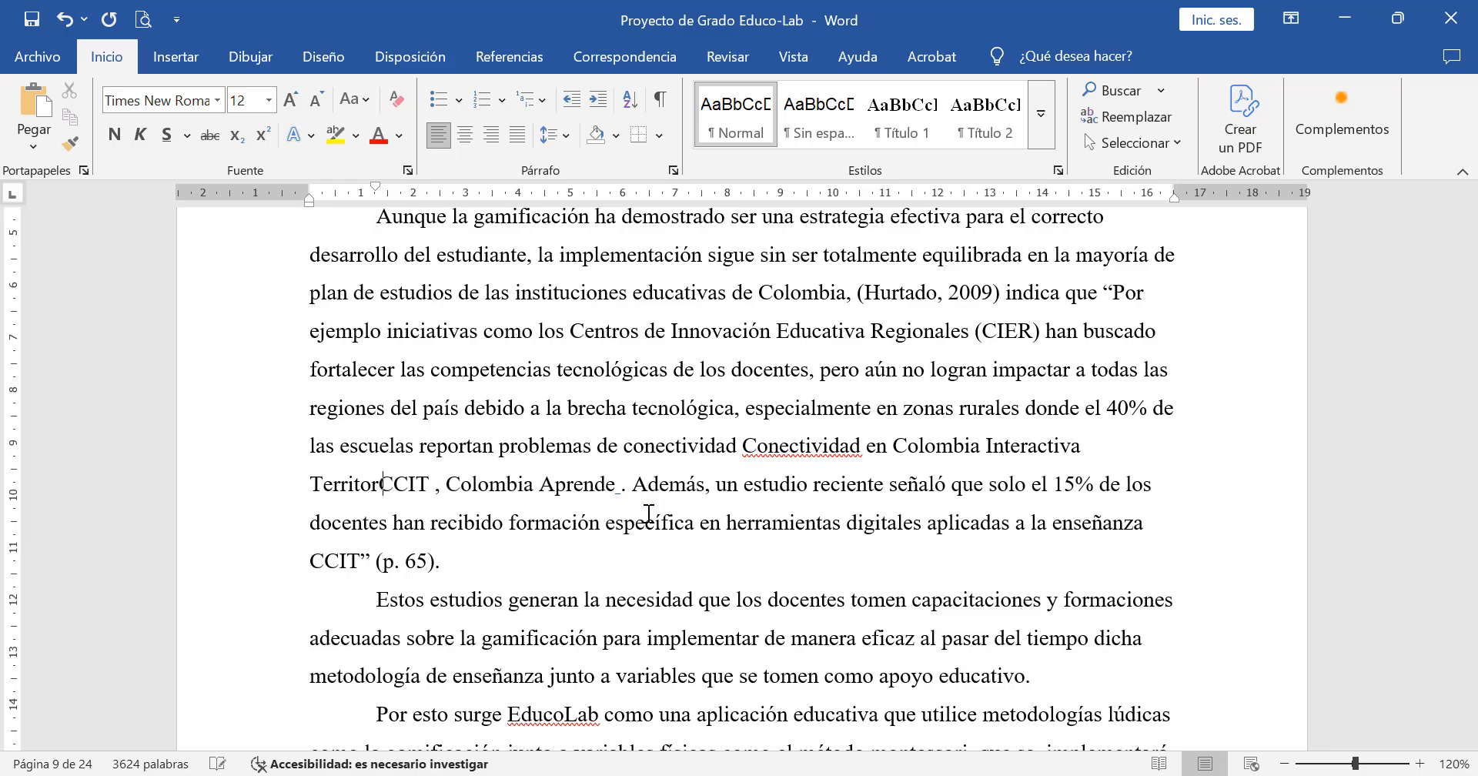
text(rial )
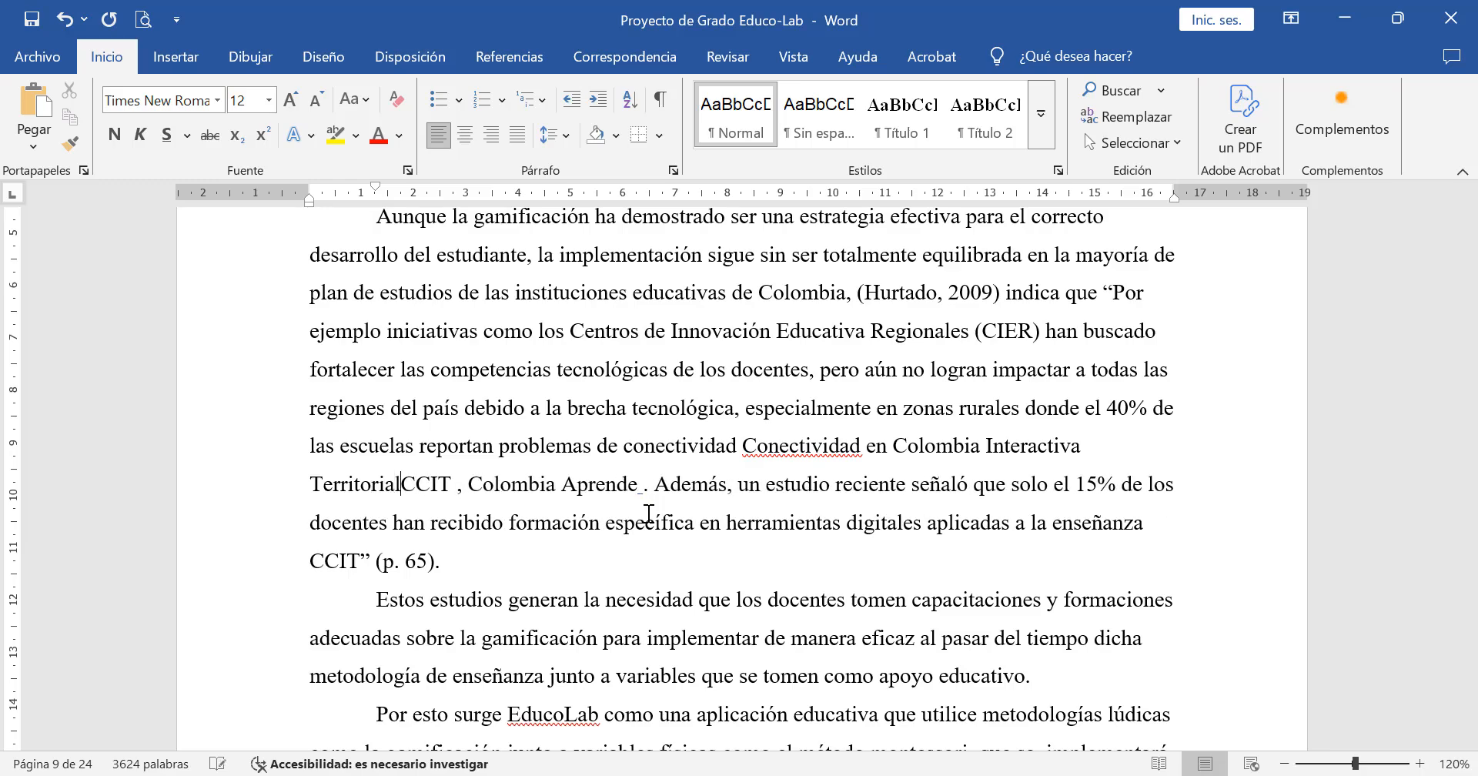
Step: Enclose the first "CCIT" in the quoted passage in parentheses
text(()
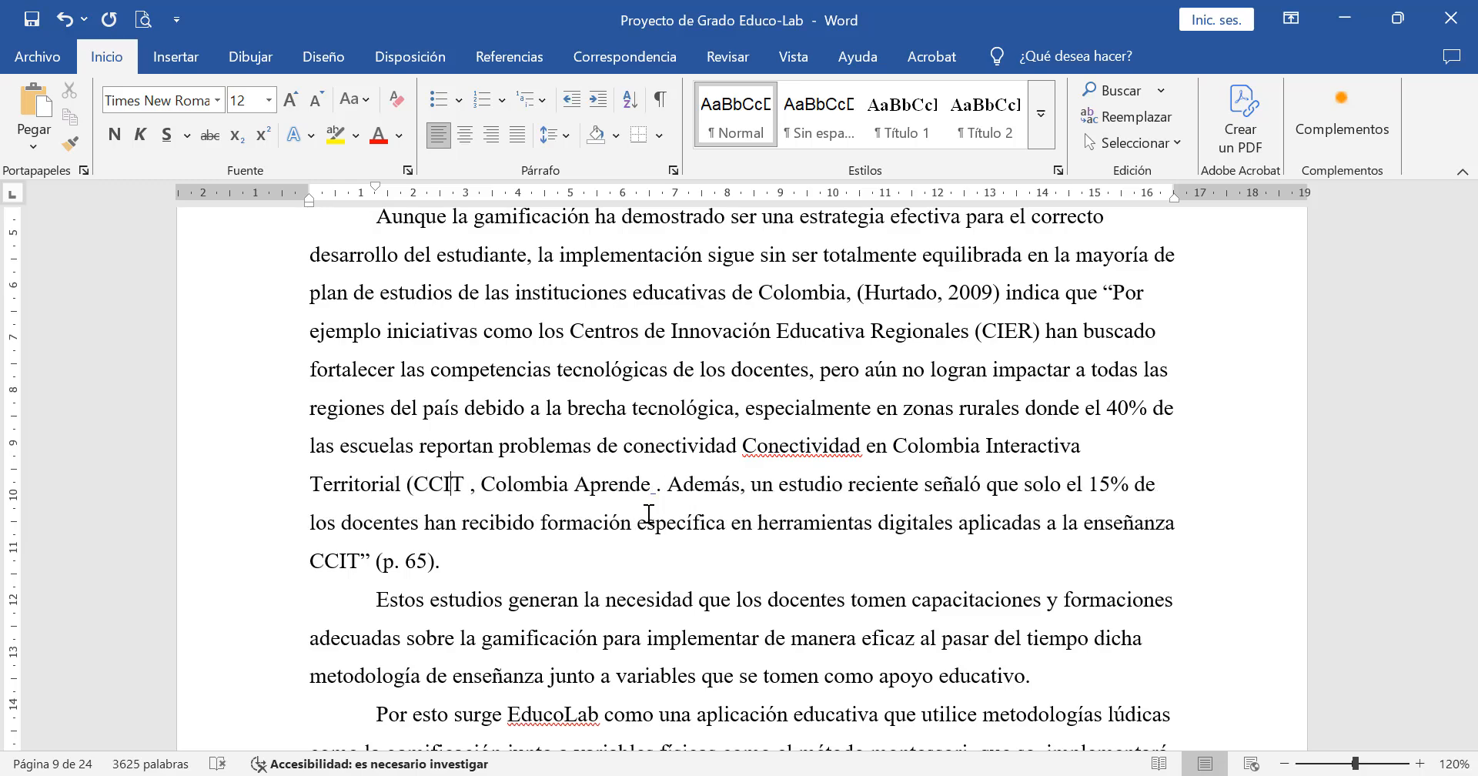
key(Right)
text())
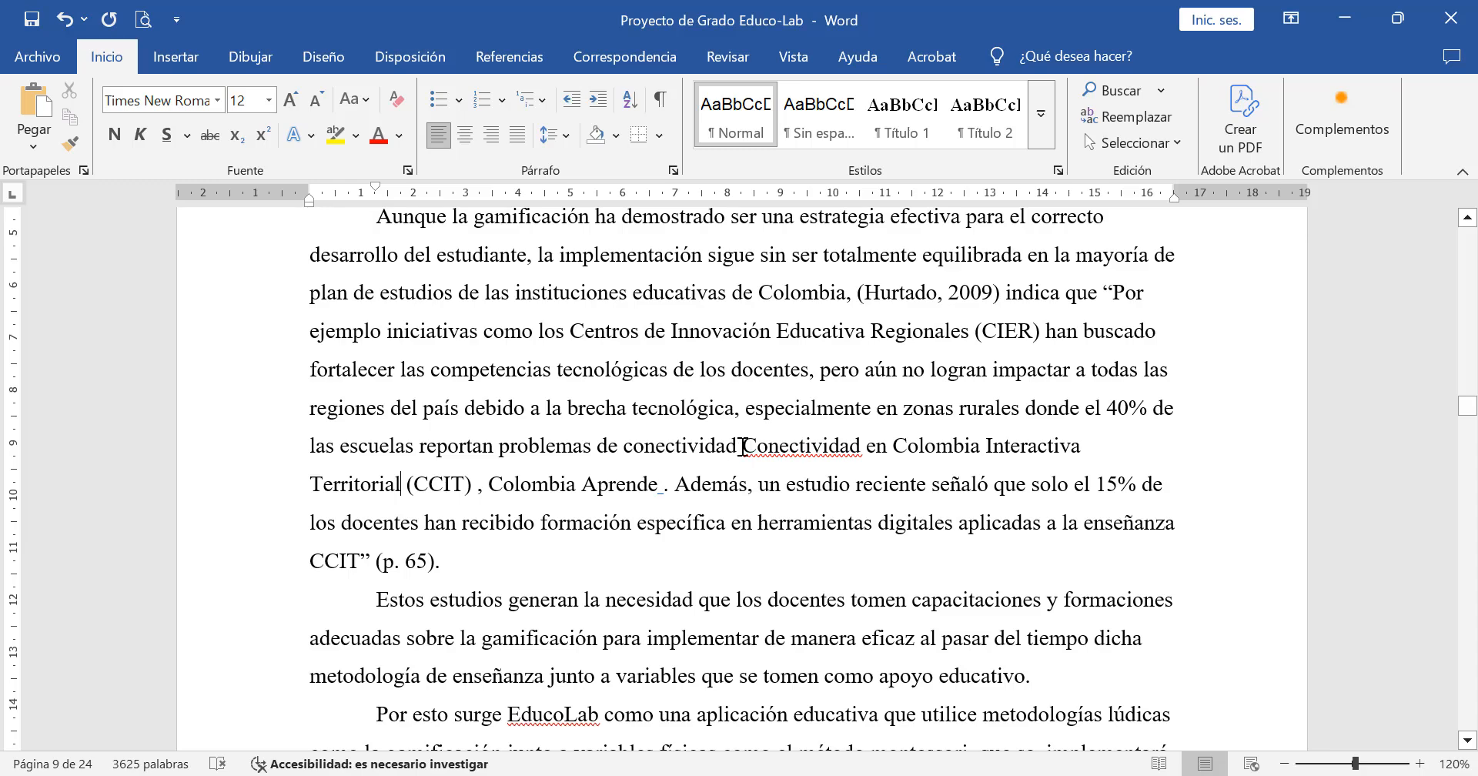
click(405, 474)
Step: Highlight the parenthetical author and 2009 citation and the closing "(p. 65)." in yellow
drag(856, 292, 1000, 292)
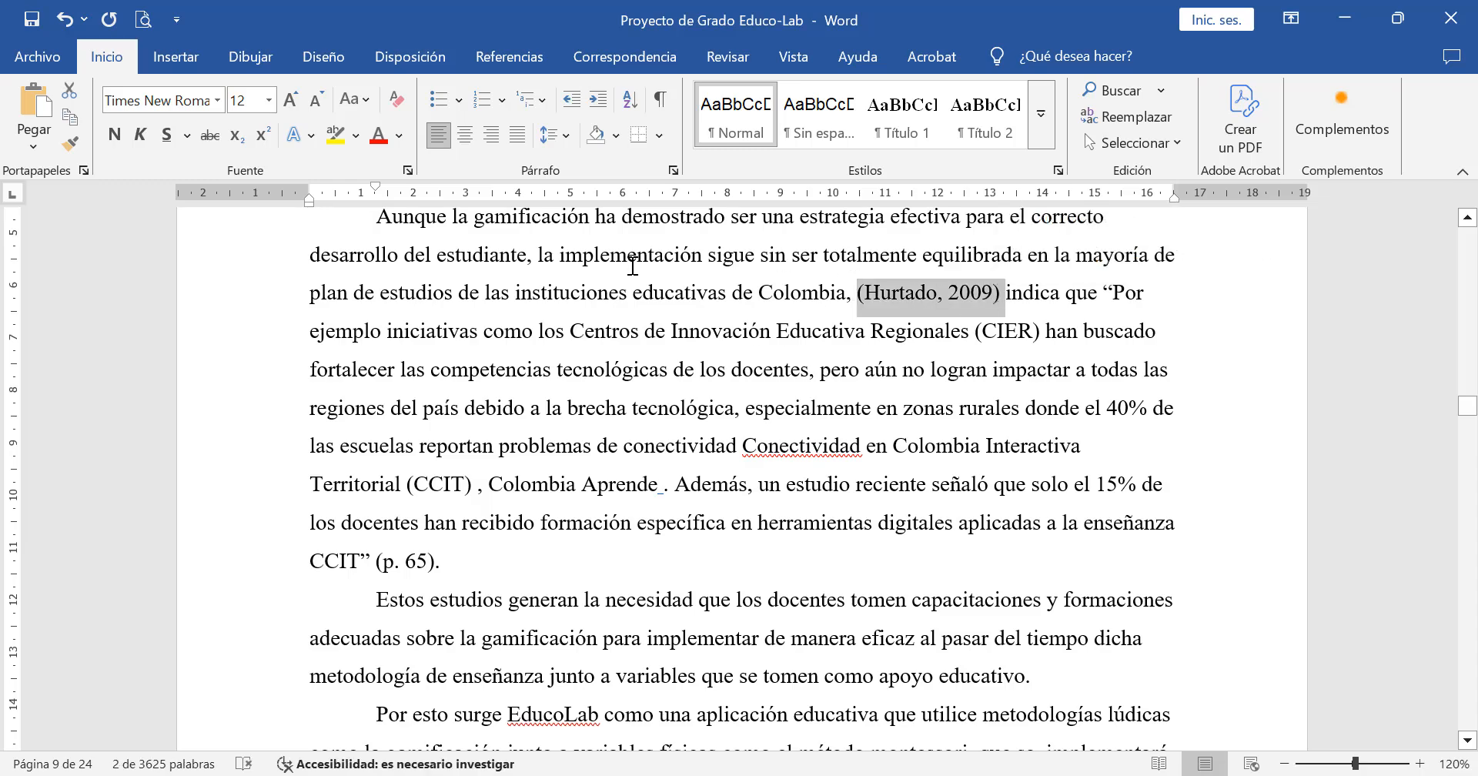
click(970, 294)
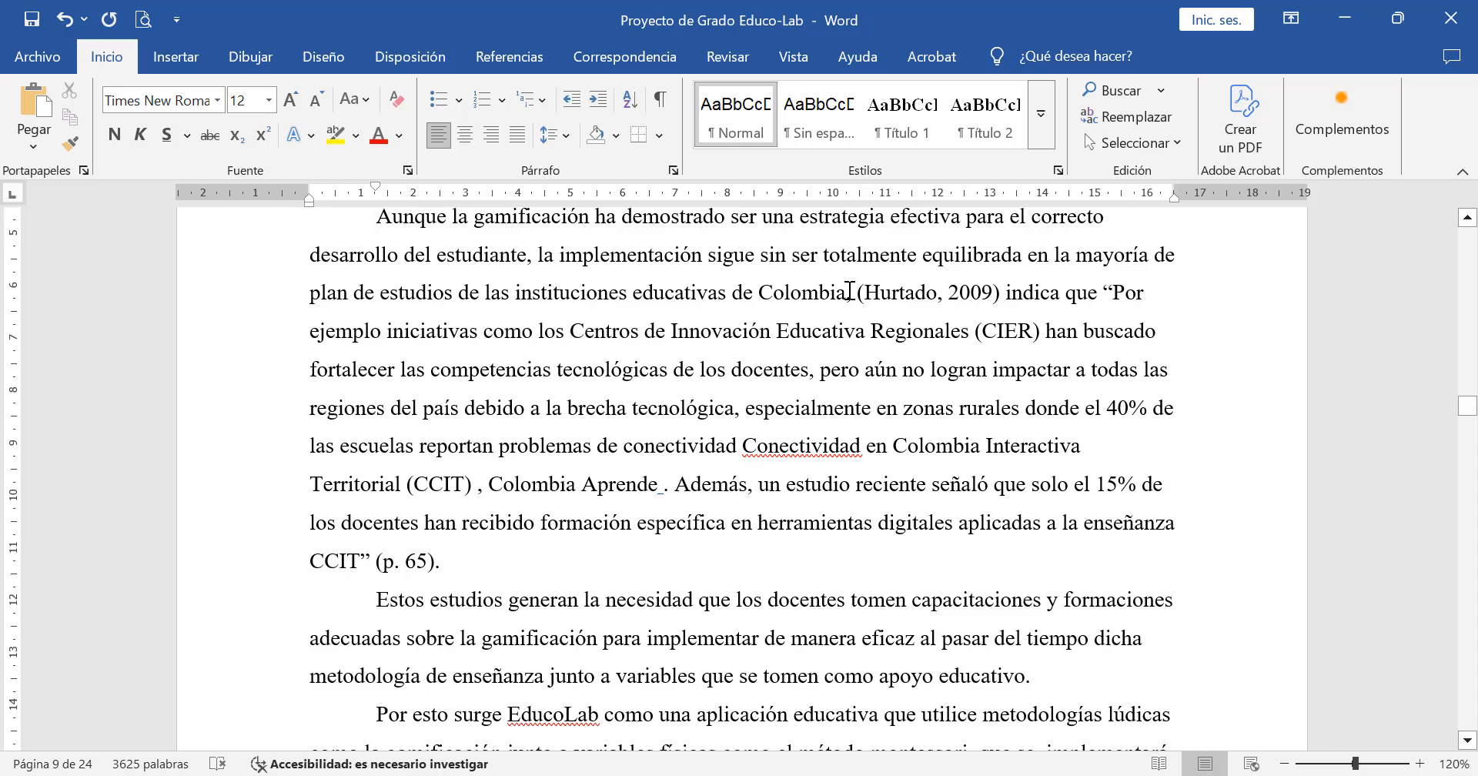
drag(861, 293, 1005, 296)
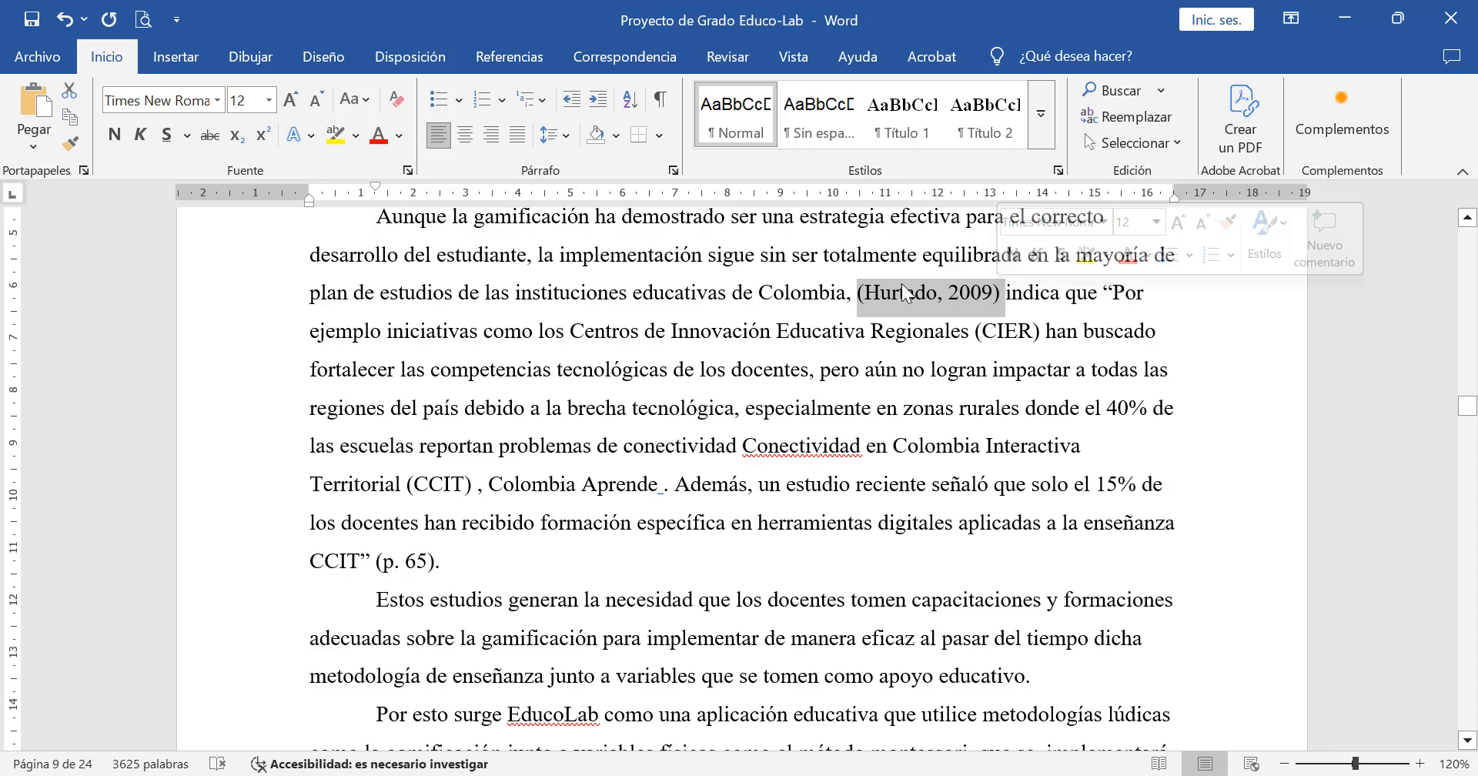
click(336, 136)
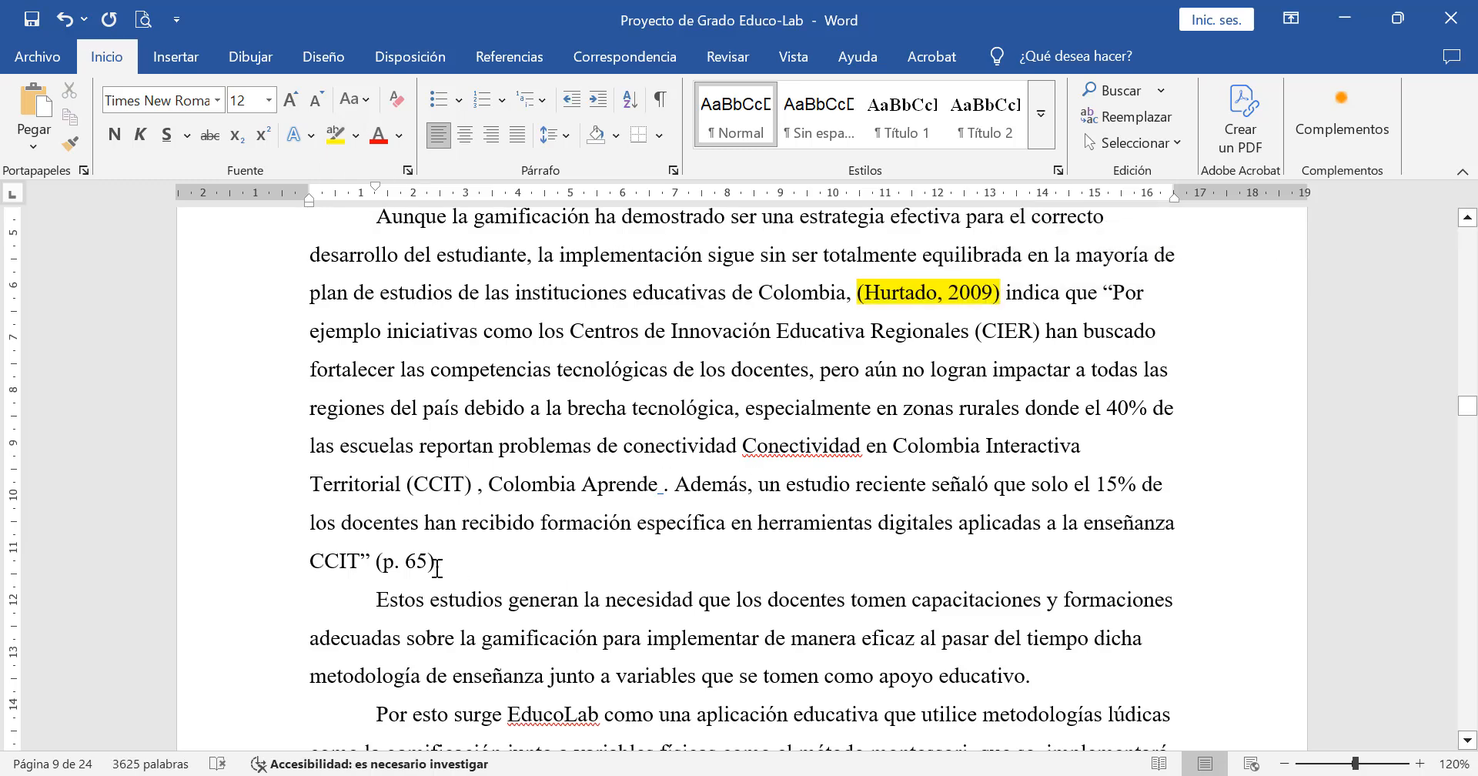
drag(440, 562, 379, 562)
click(335, 136)
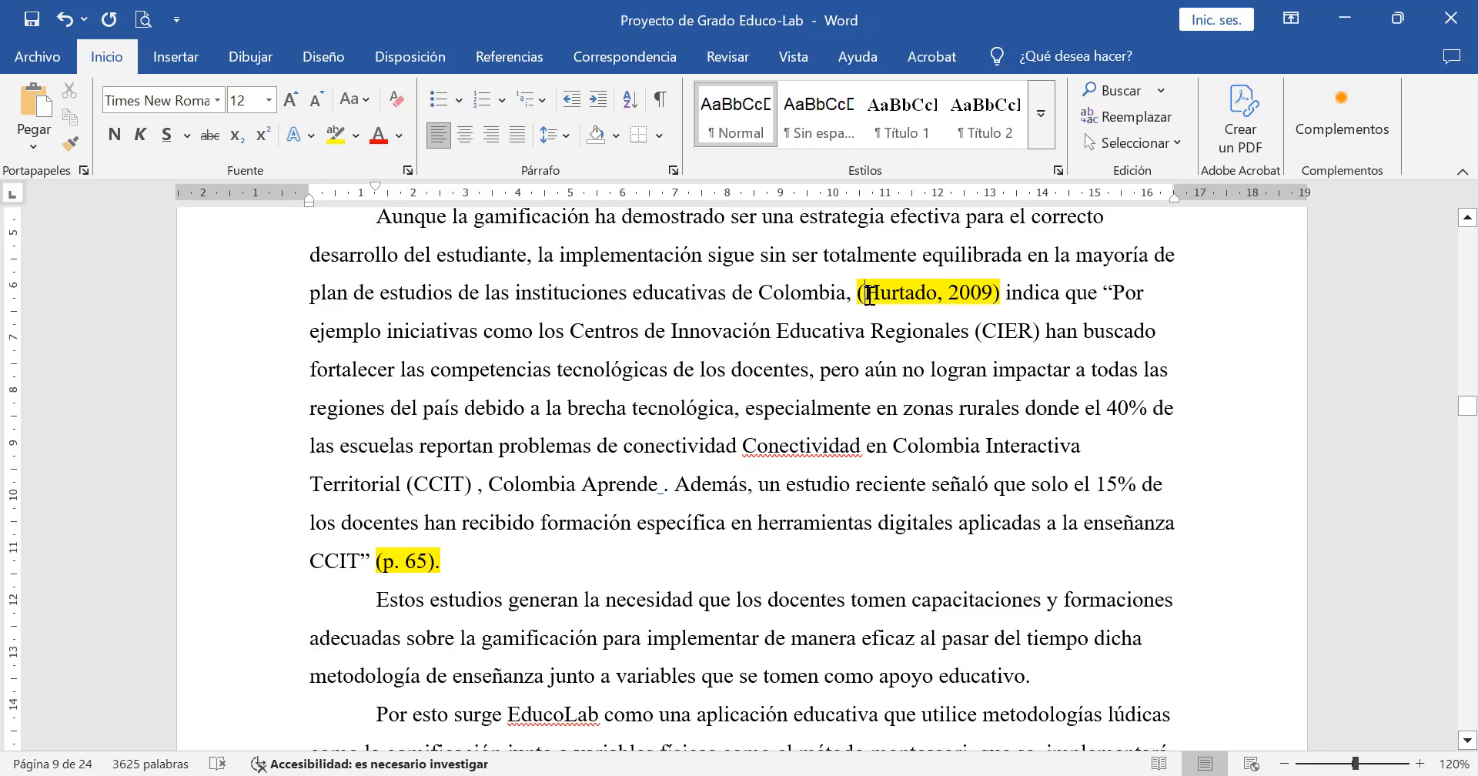
drag(876, 292, 868, 292)
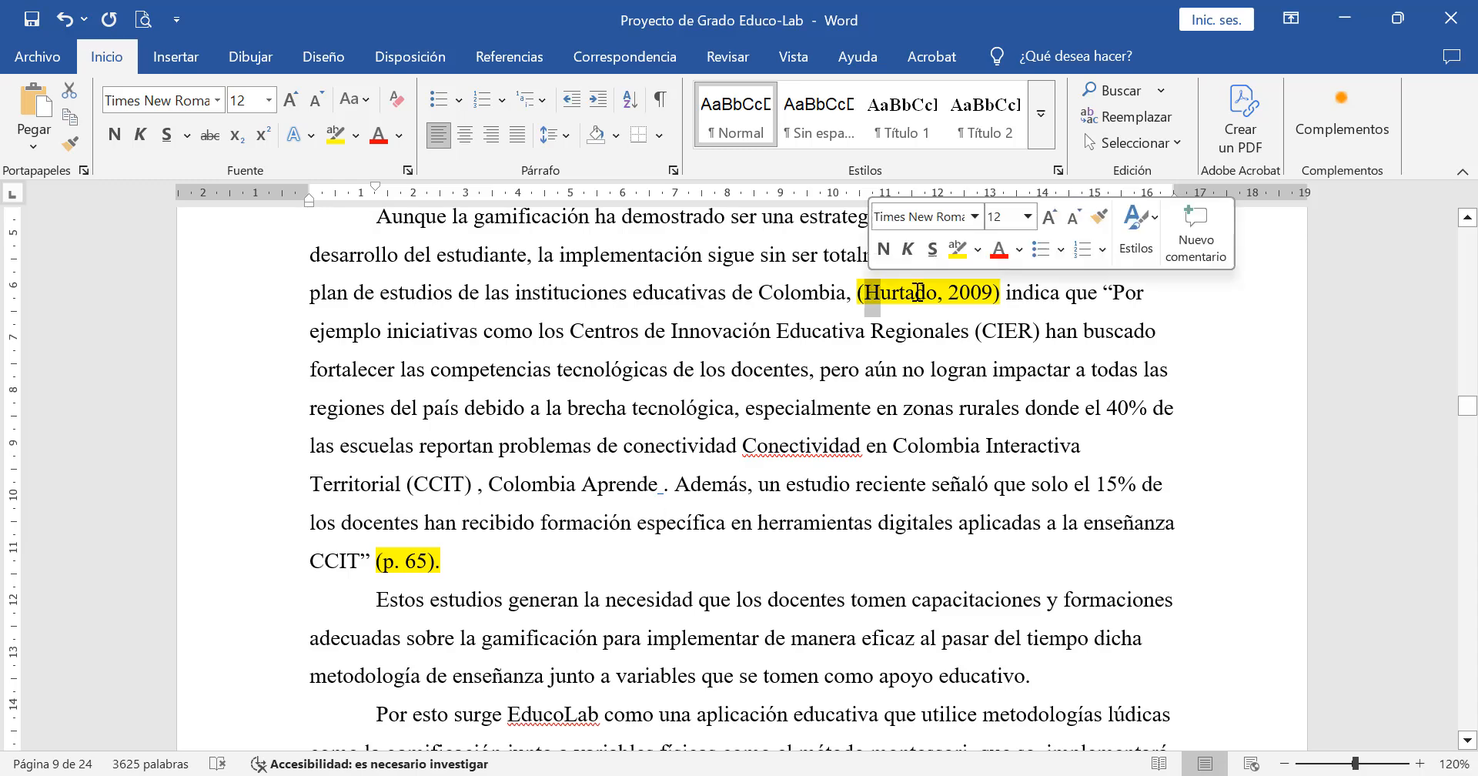
click(891, 292)
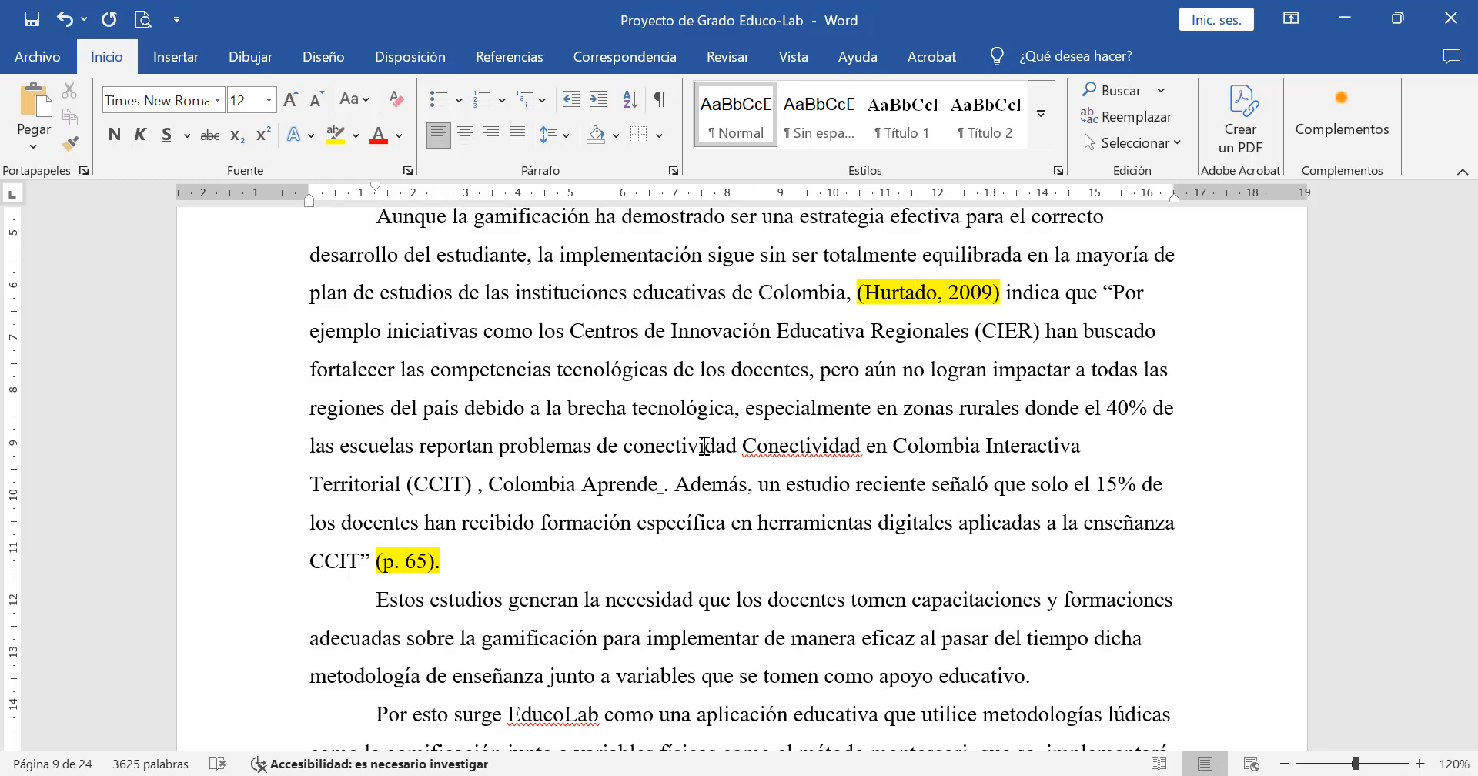
scroll(732, 330, up, 2)
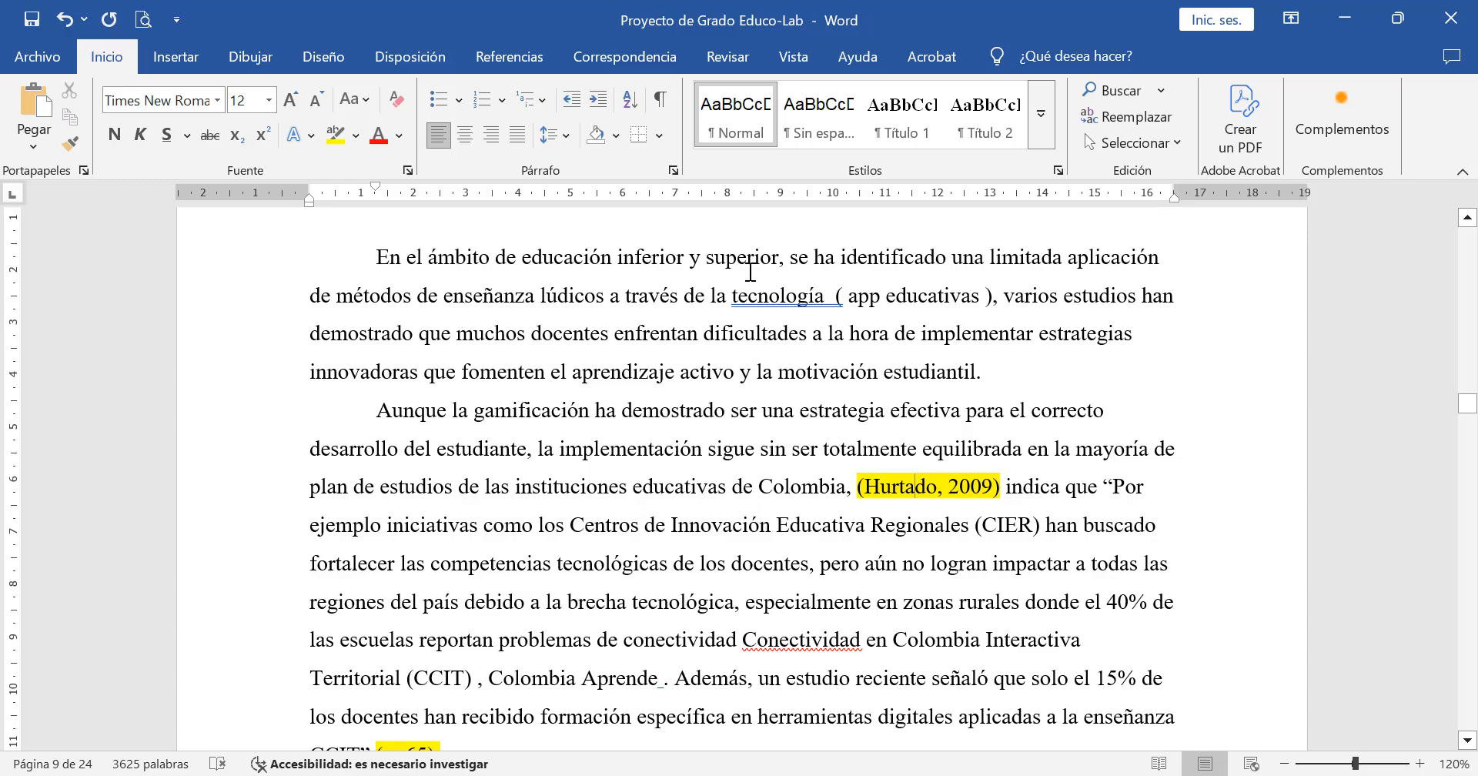
scroll(758, 406, down, 1)
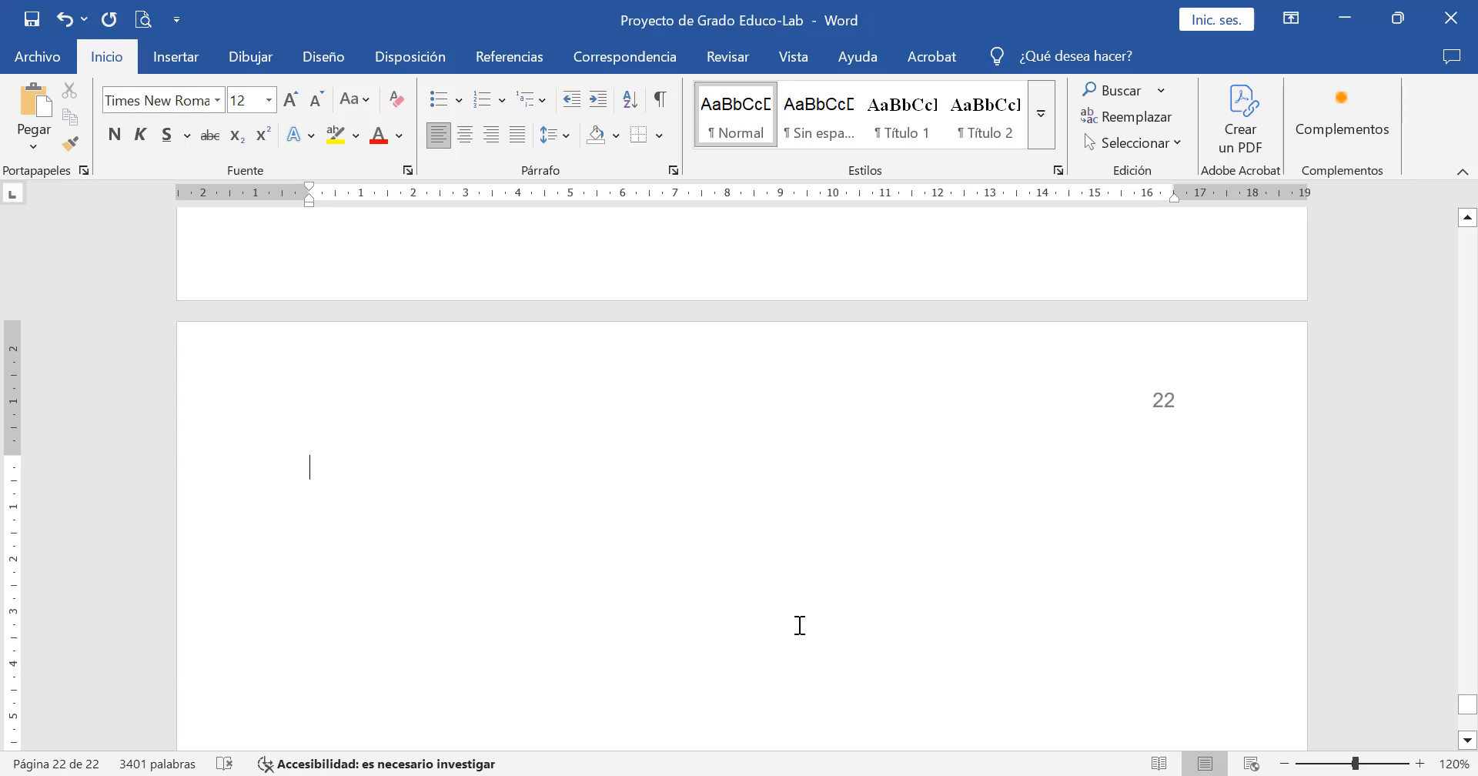
Step: Add the heading "Referencias" at the start of page 22 in the Título 1 style and begin a new line below it
text(referencias)
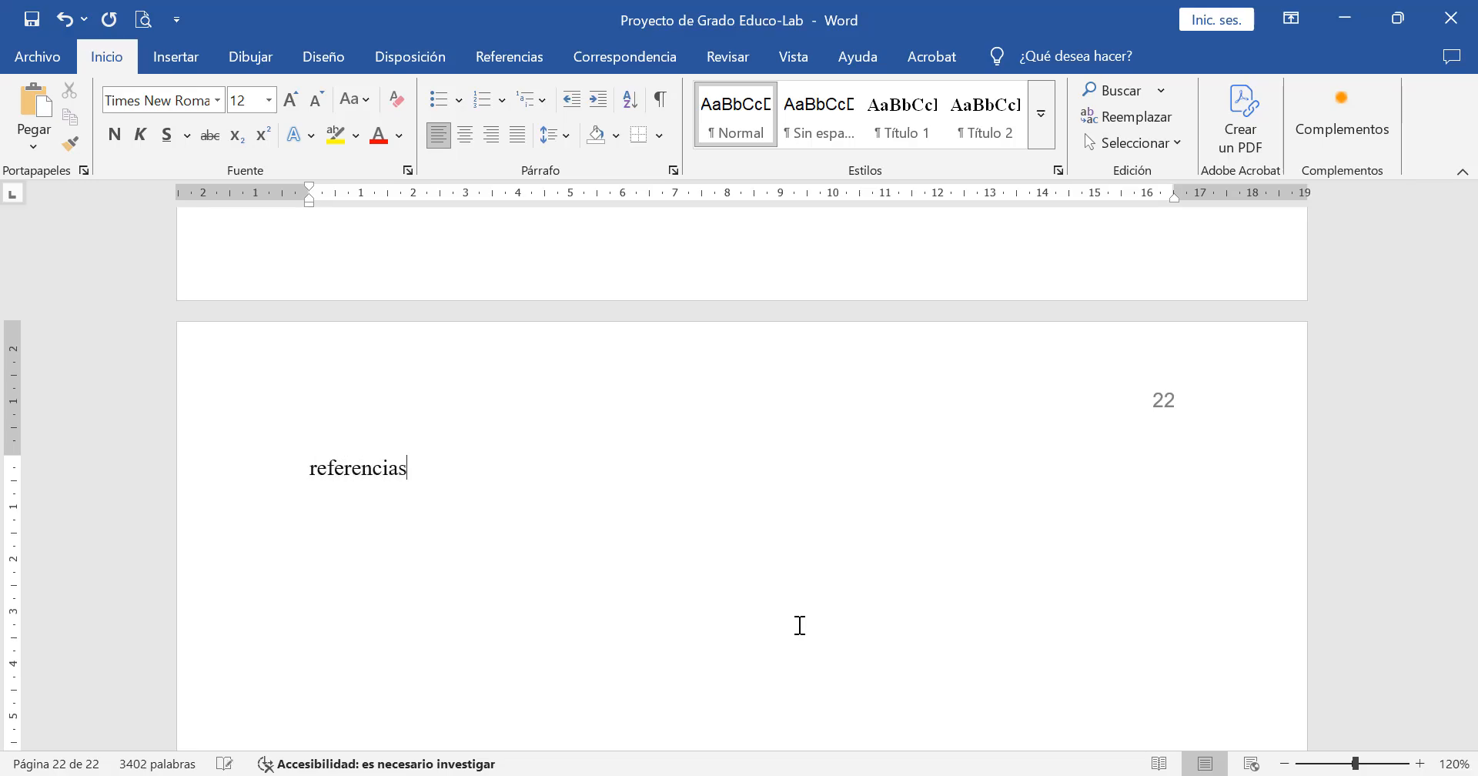
key(Return)
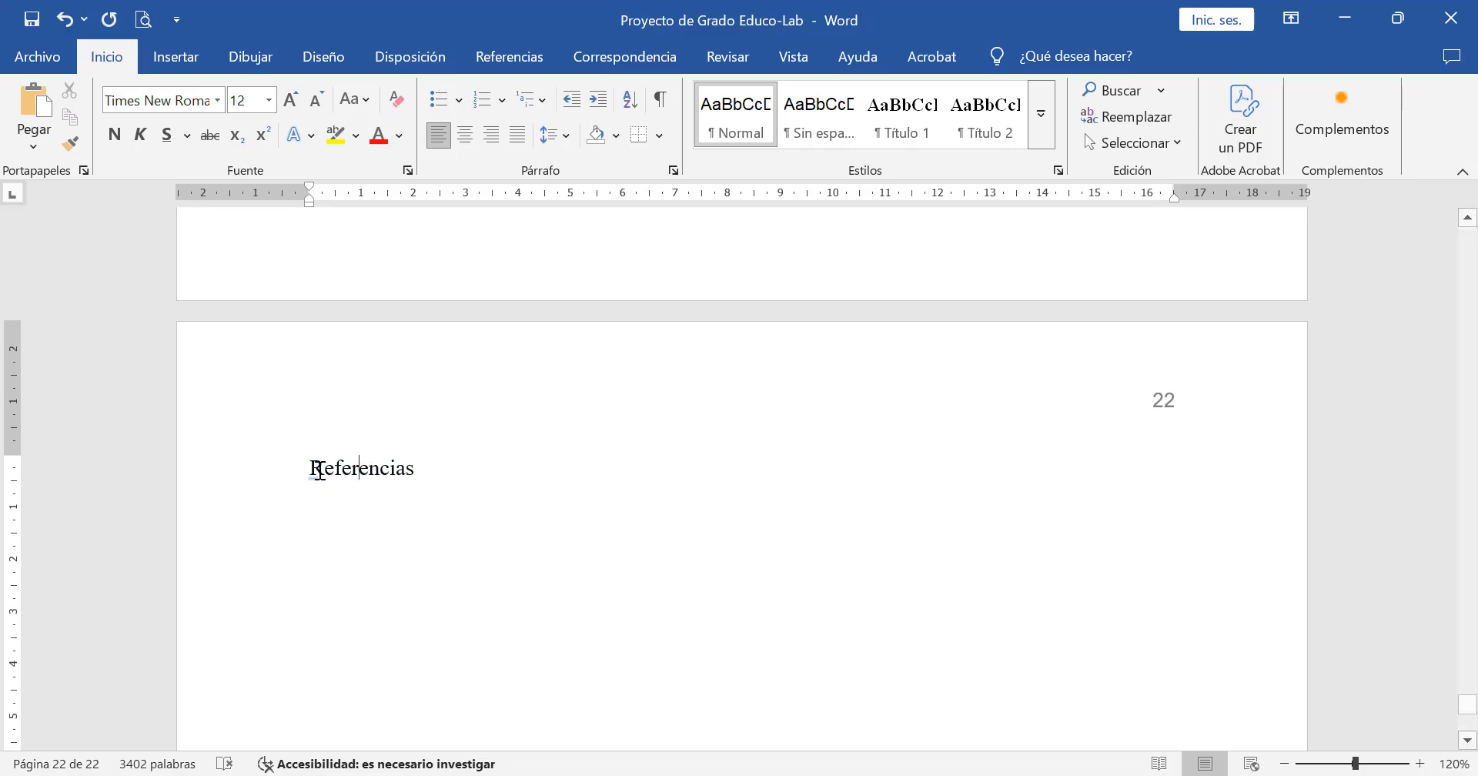
click(899, 108)
click(348, 522)
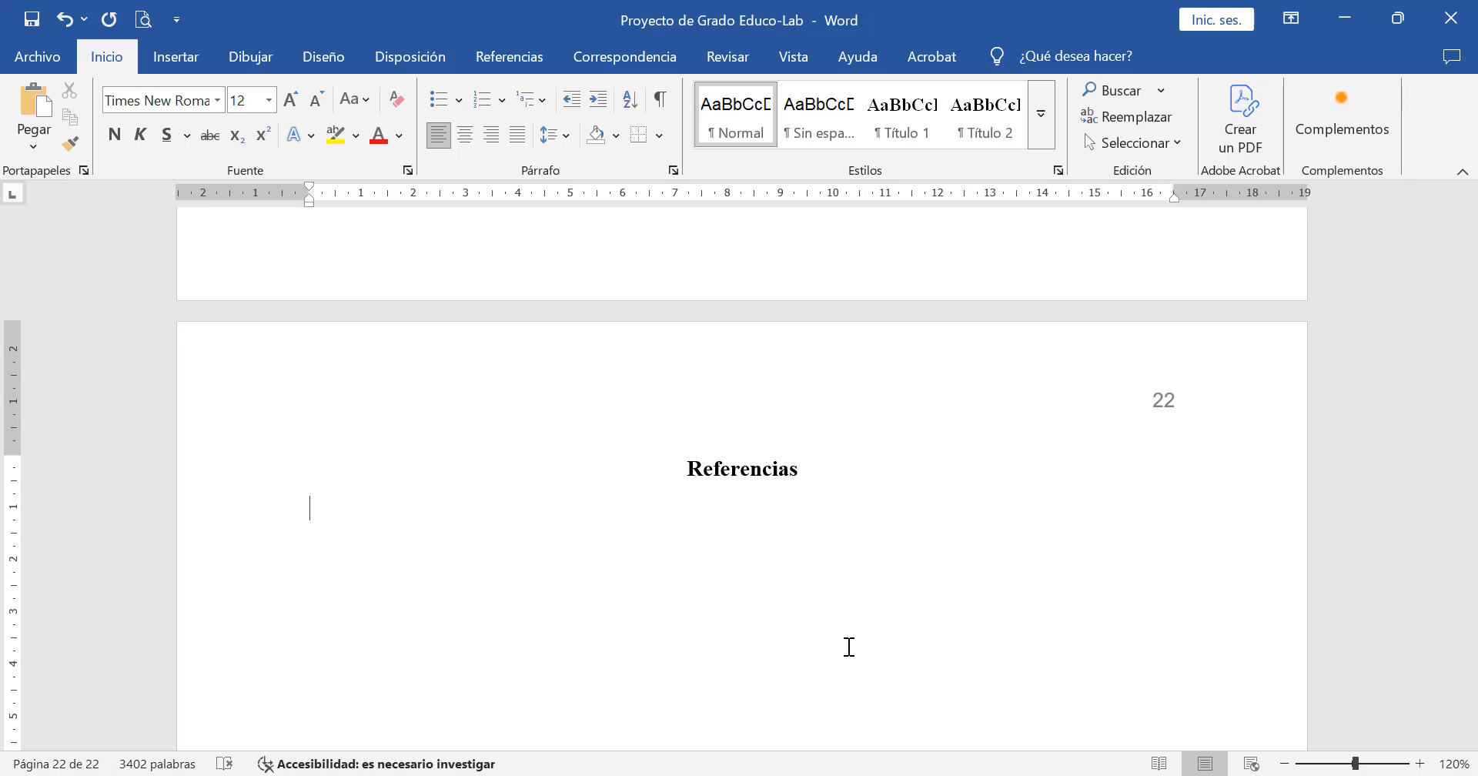
Step: Begin the first reference entry with the cited author's surnames and initial, followed by "(2009)."
text(hurtado)
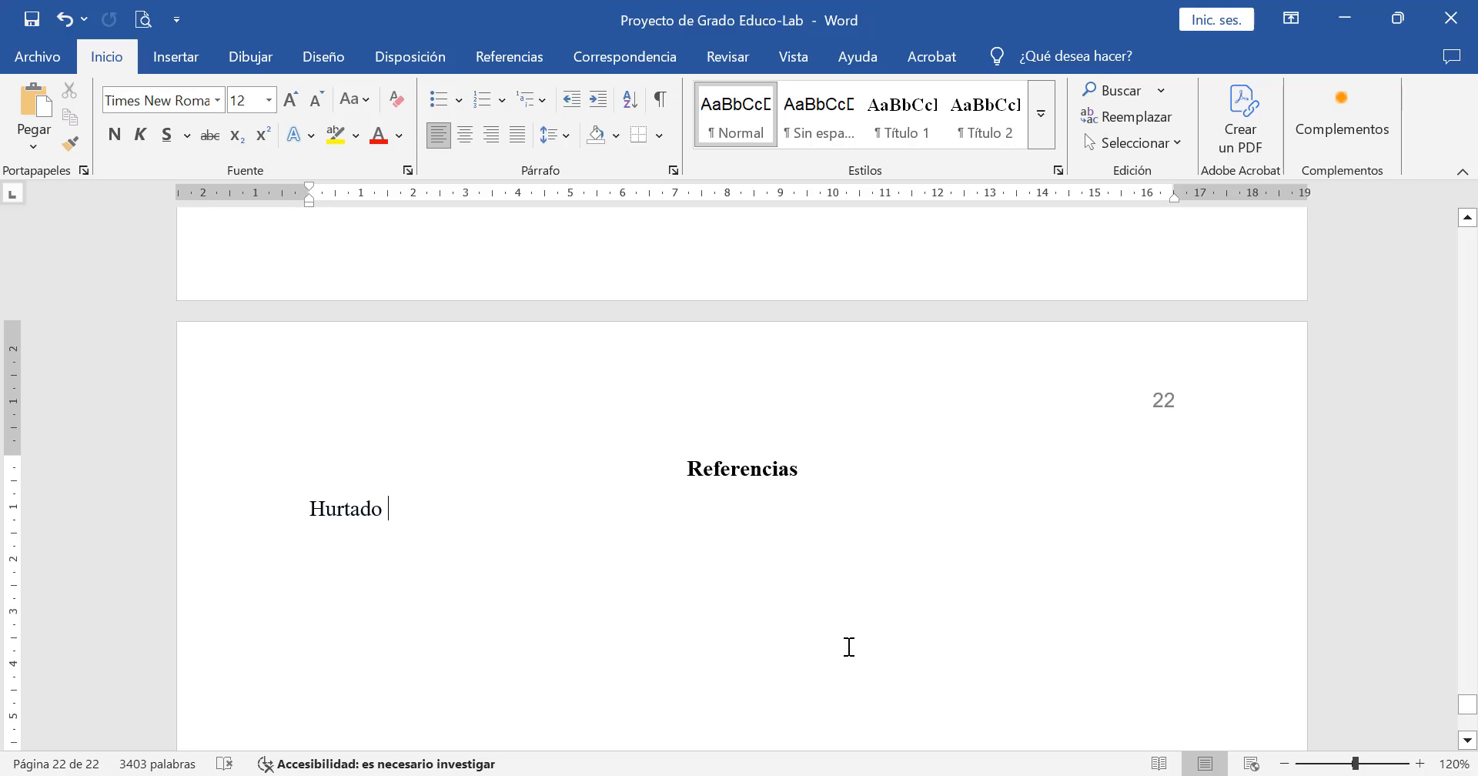
text( Cuellar,)
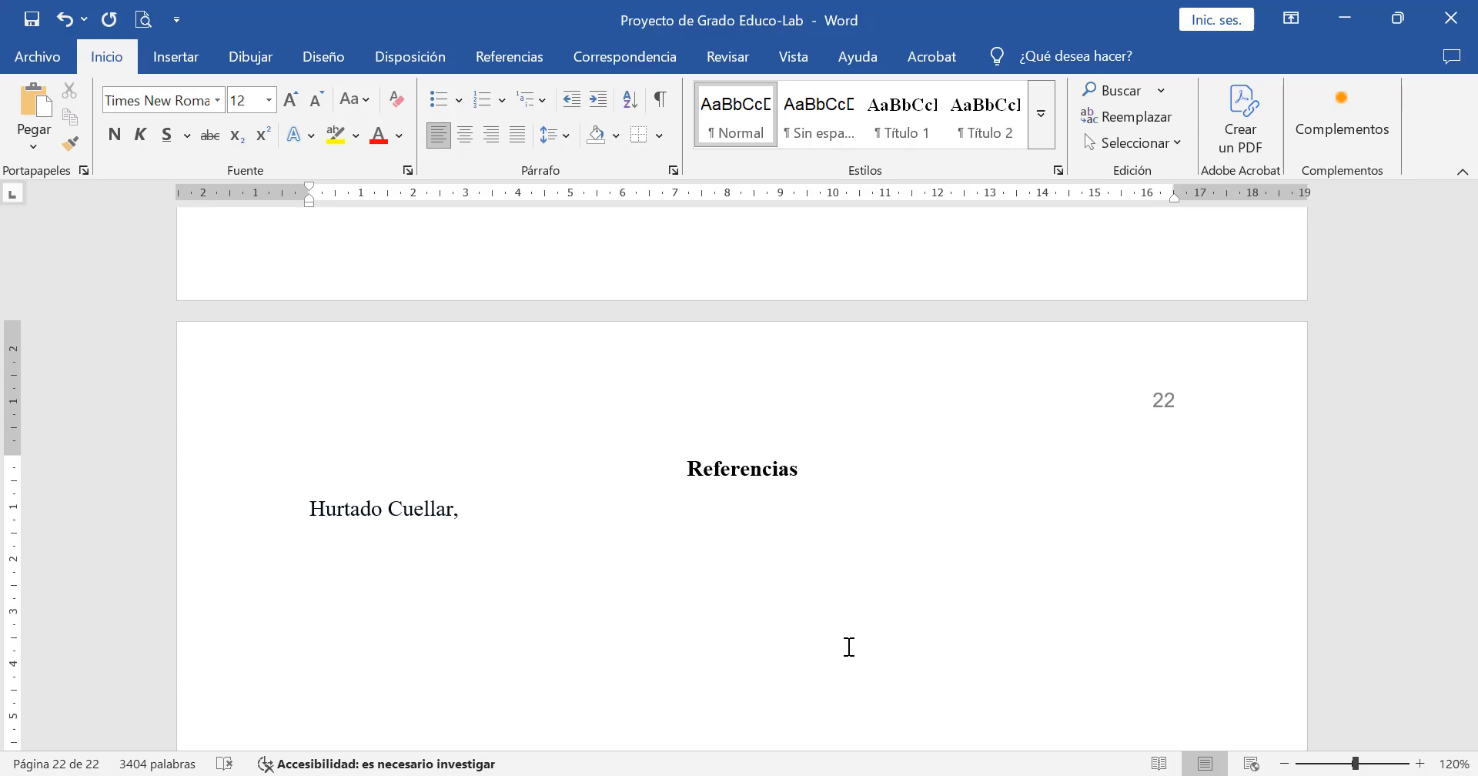
text(A. 8)
key(BackSpace)
text(())
key(Left)
text(2009)
key(Right)
text(. )
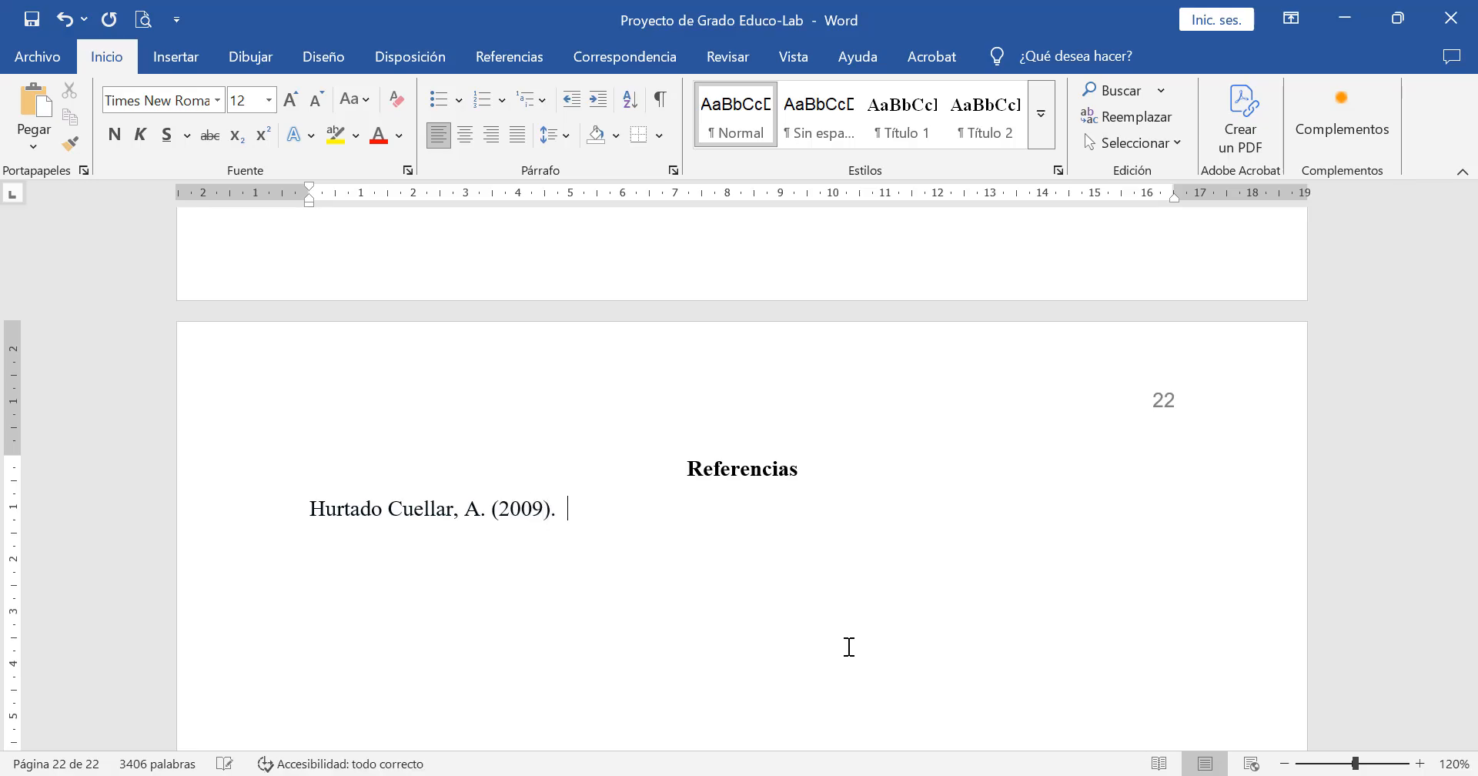
Step: Add the work's title "Conectividad en las Comunidades de Cali Colombia" after the year in the reference entry
text(conectivi)
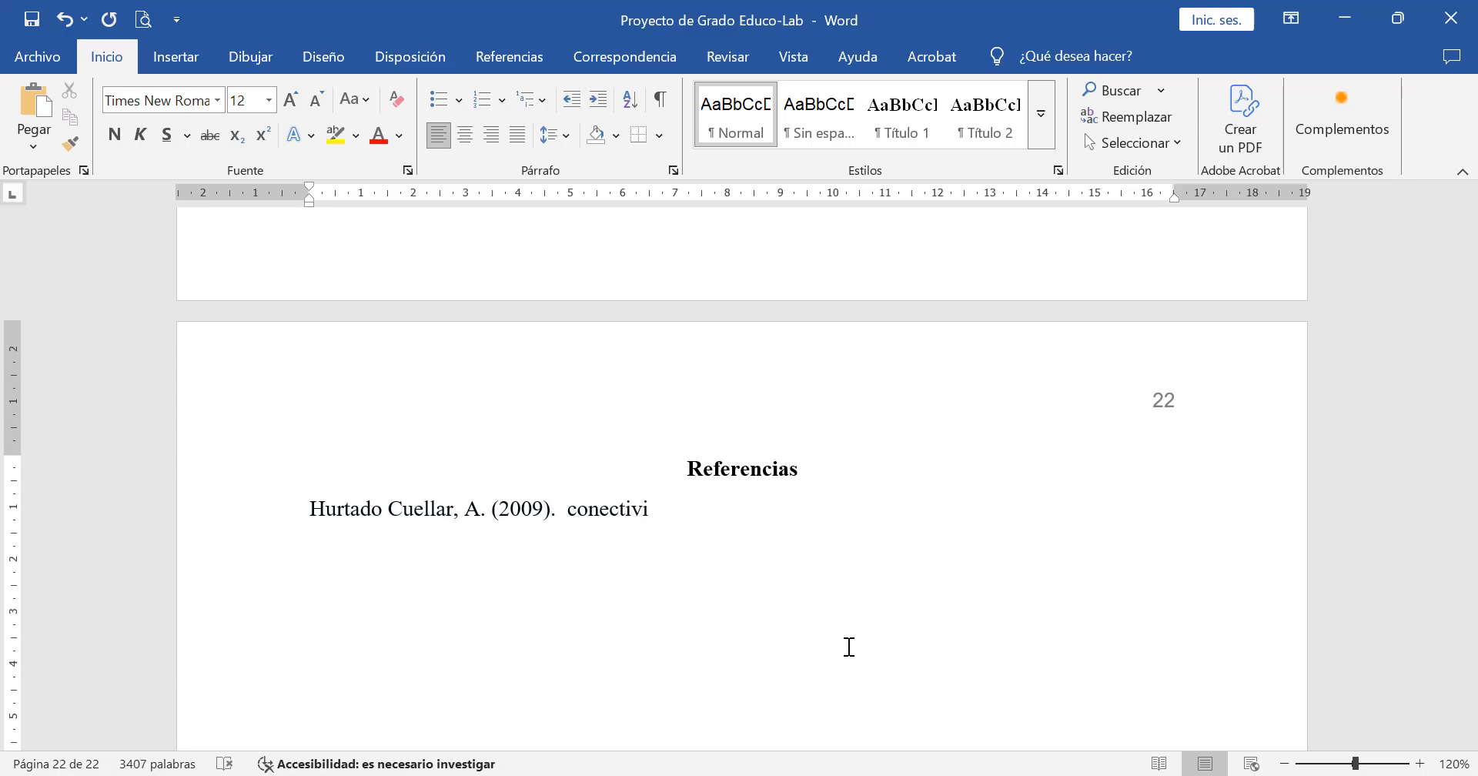
text(dad)
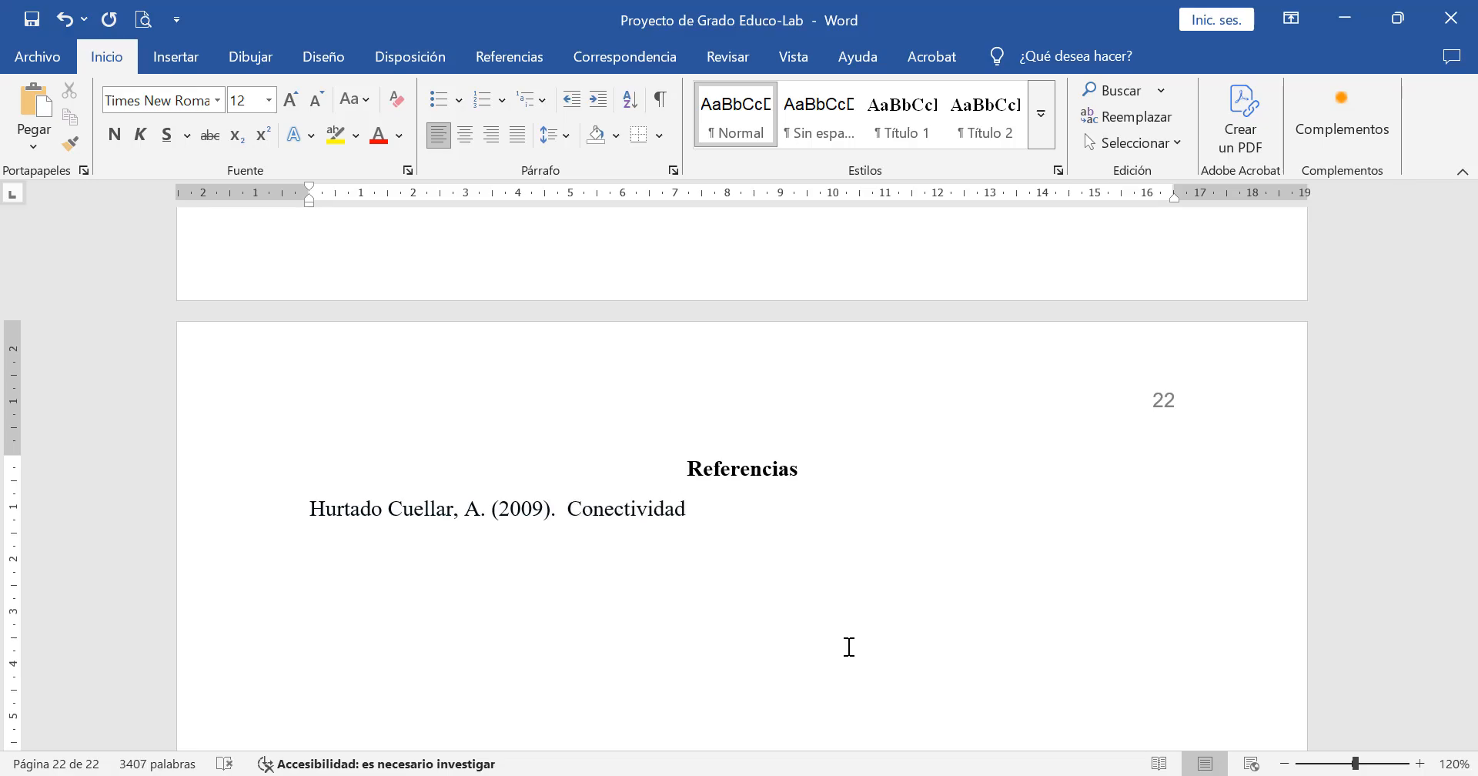
text( en las Comuni)
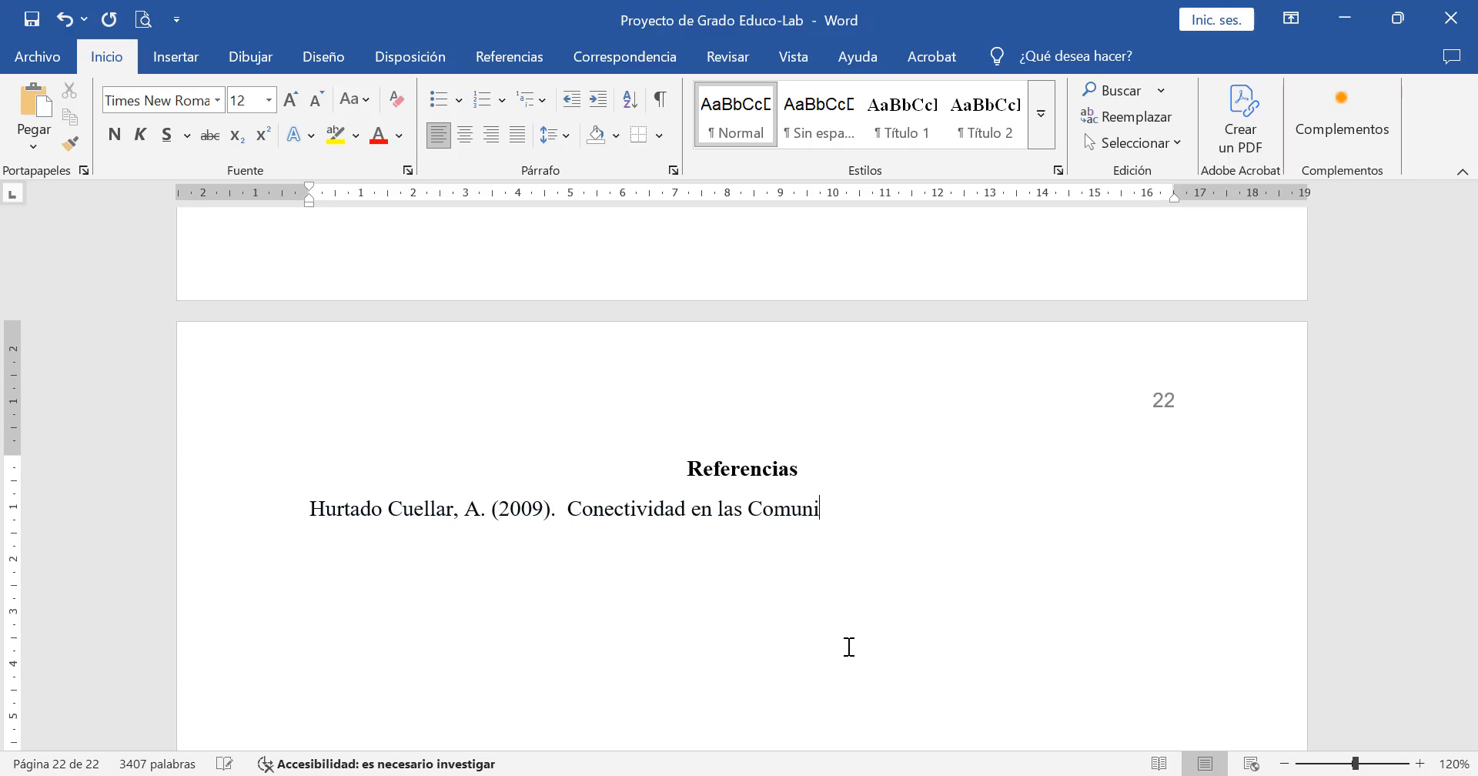
text(dades de Cali Colombia)
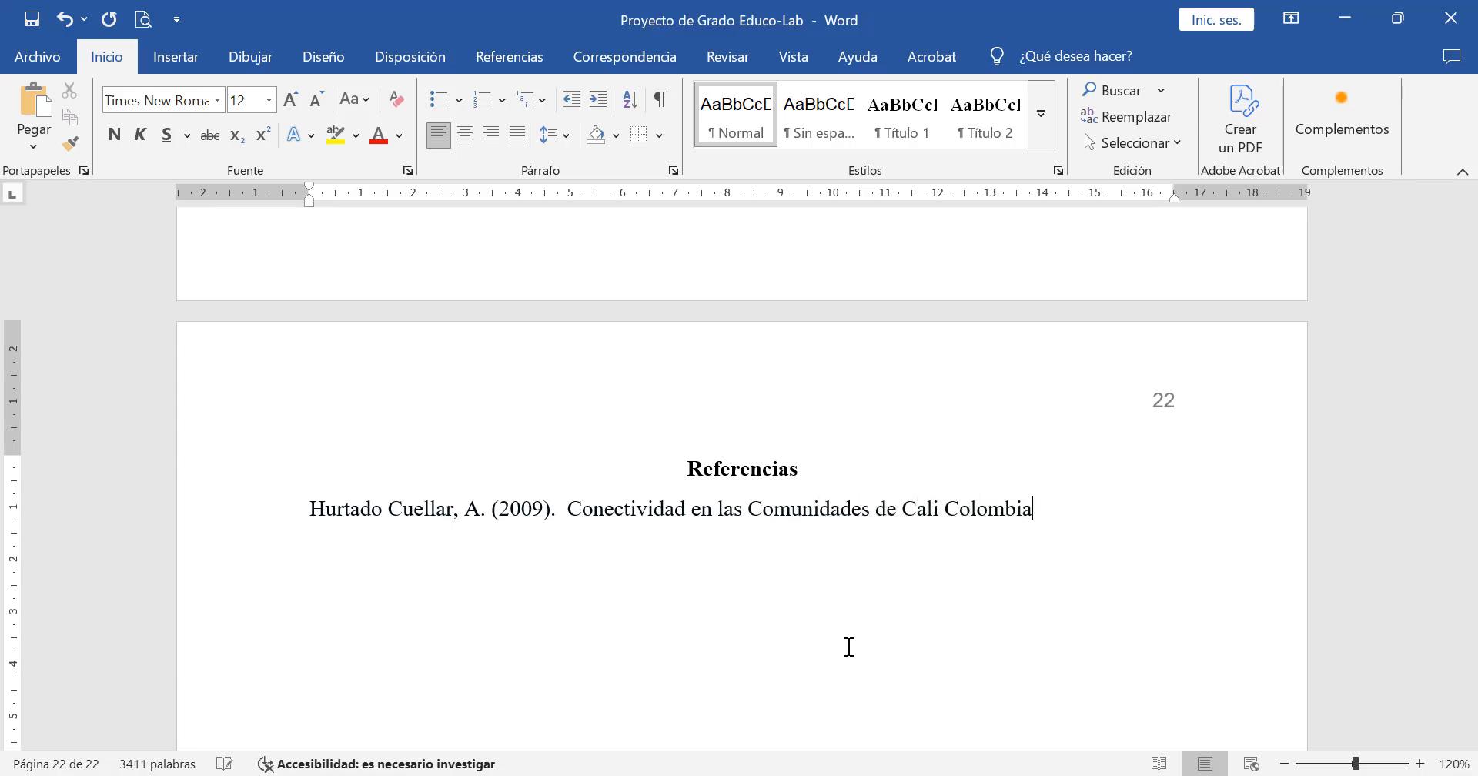
Step: Complete the source part of the reference entry with "Universidad de los Andes 2009." after the title
text(.  universidad d)
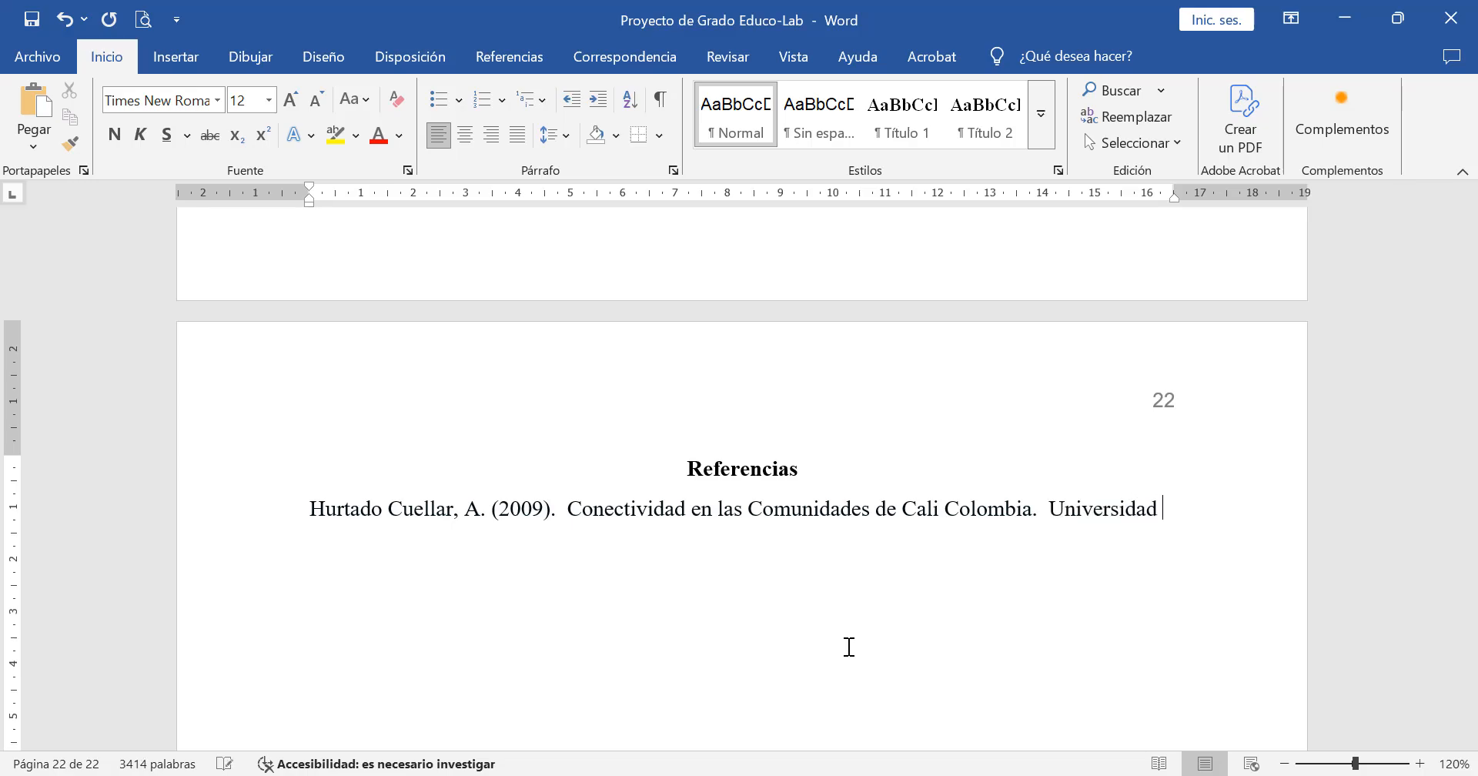
text(e los Andes)
text(SSN)
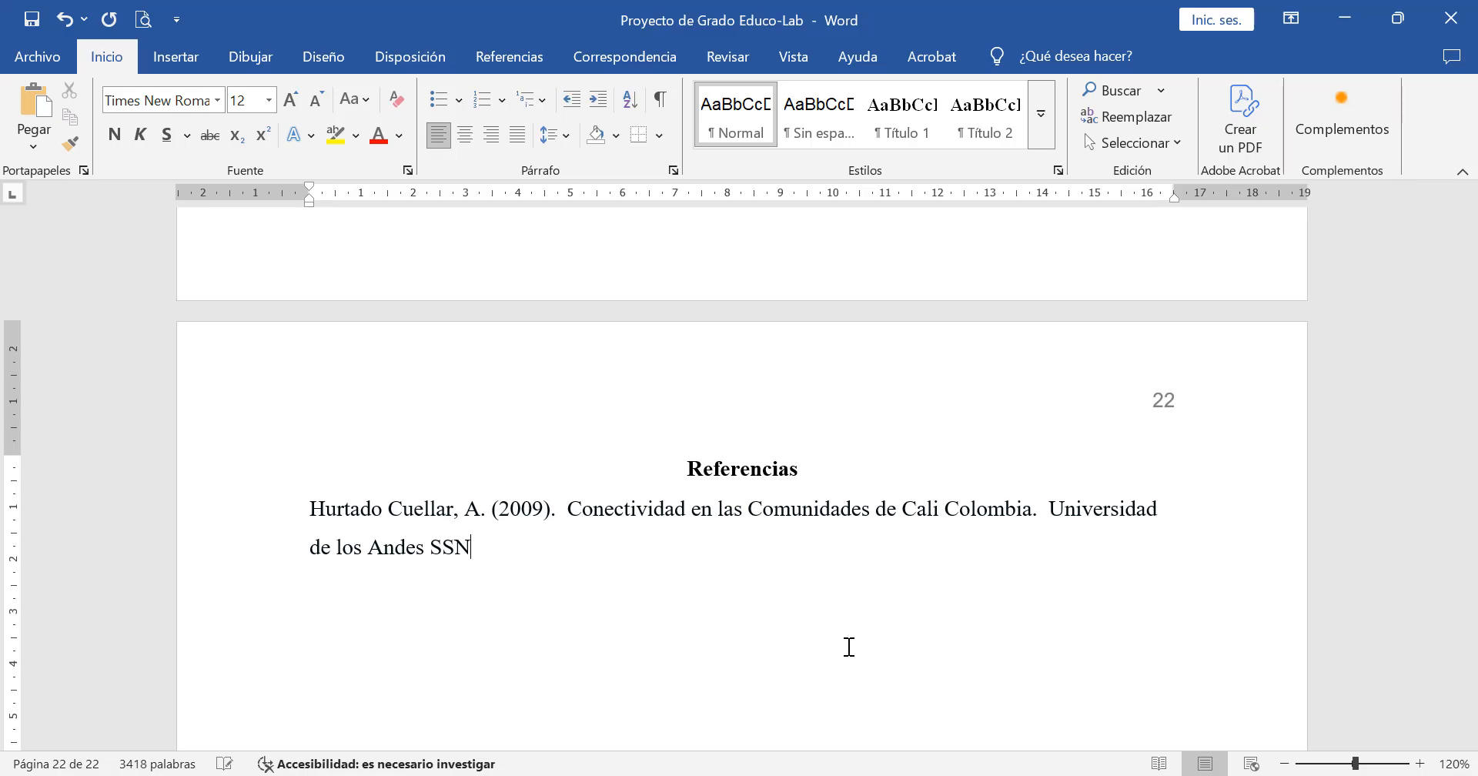
key(BackSpace)
key(BackSpace)
key(BackSpace)
text(2009)
text(.)
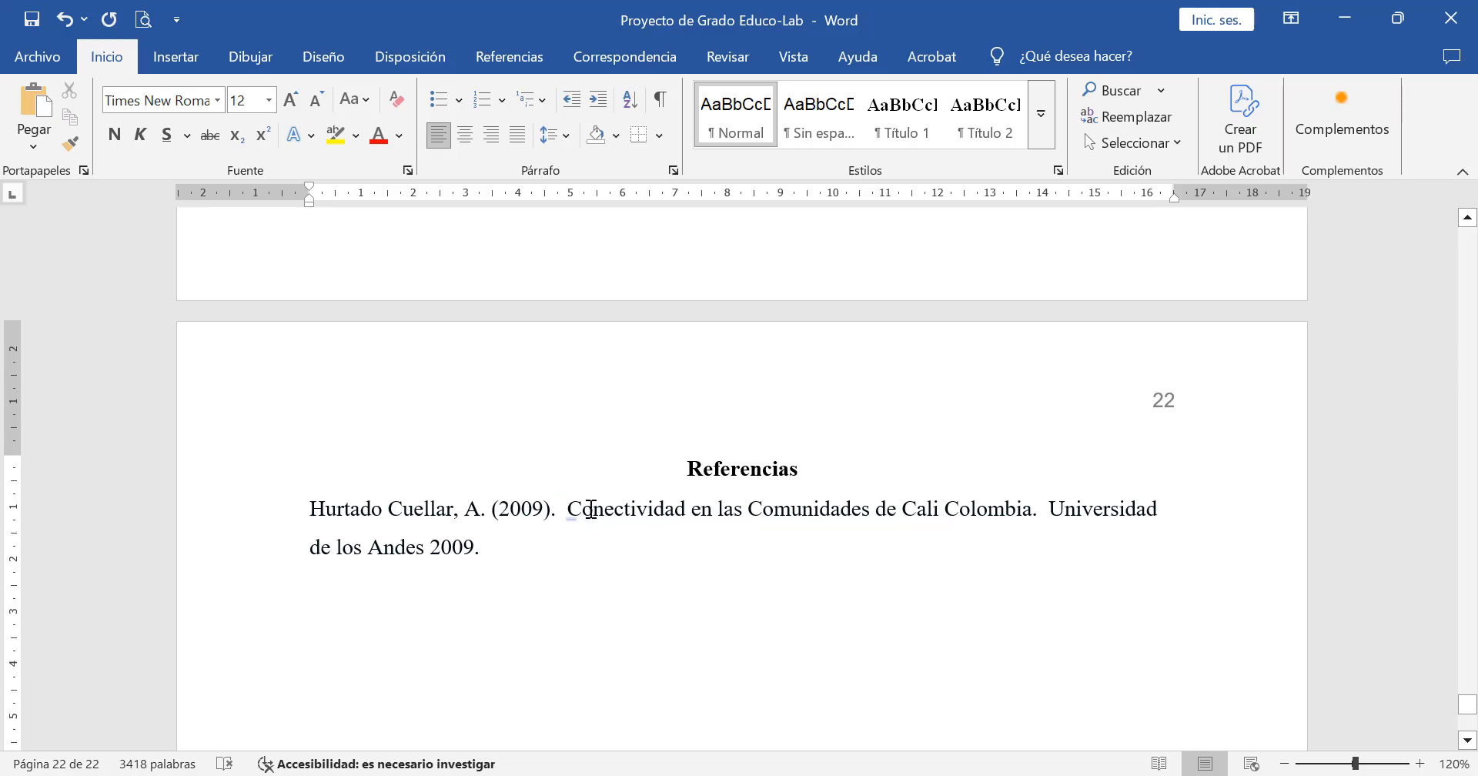
Step: Italicize the title "Conectividad en las Comunidades de Cali Colombia" in the reference entry
drag(590, 510, 999, 516)
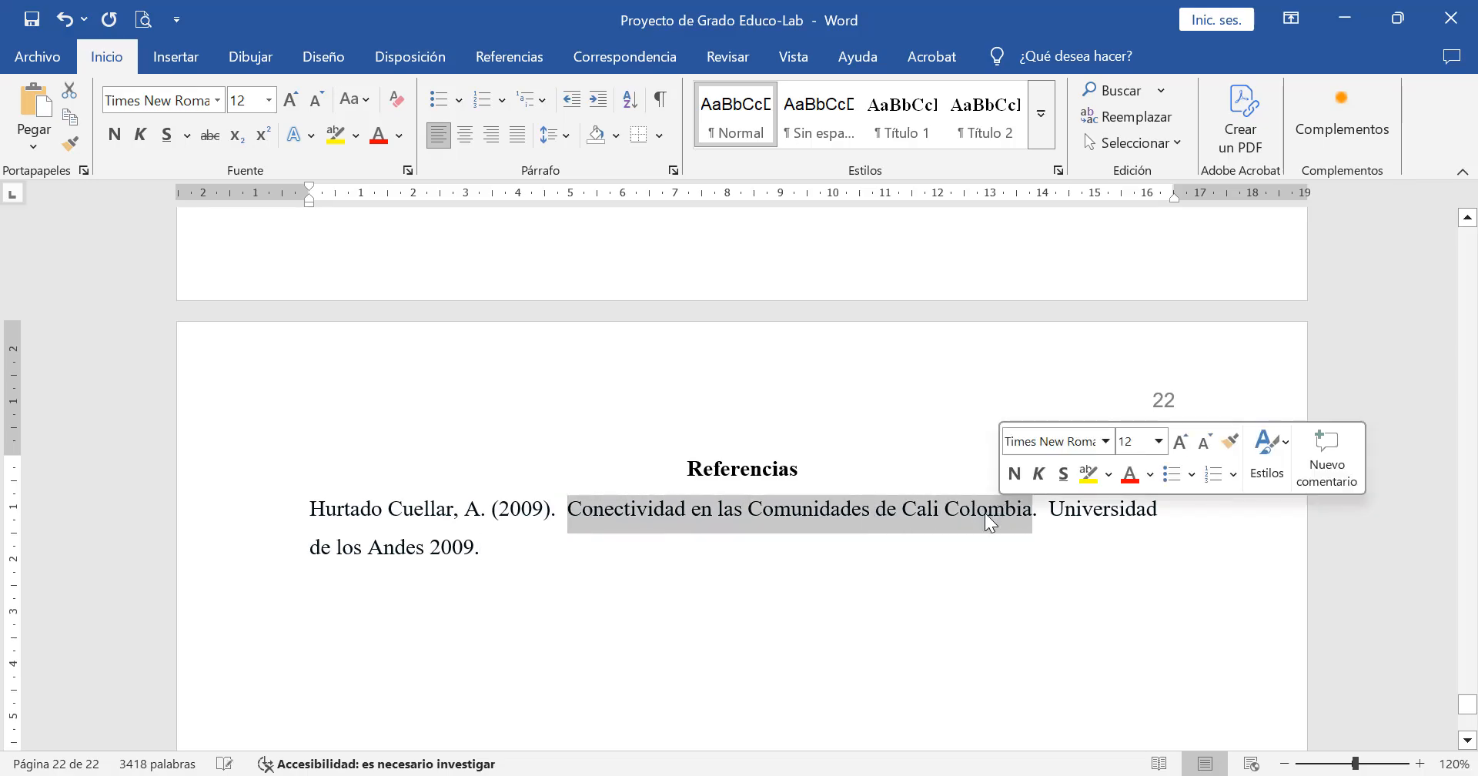
click(139, 134)
click(786, 549)
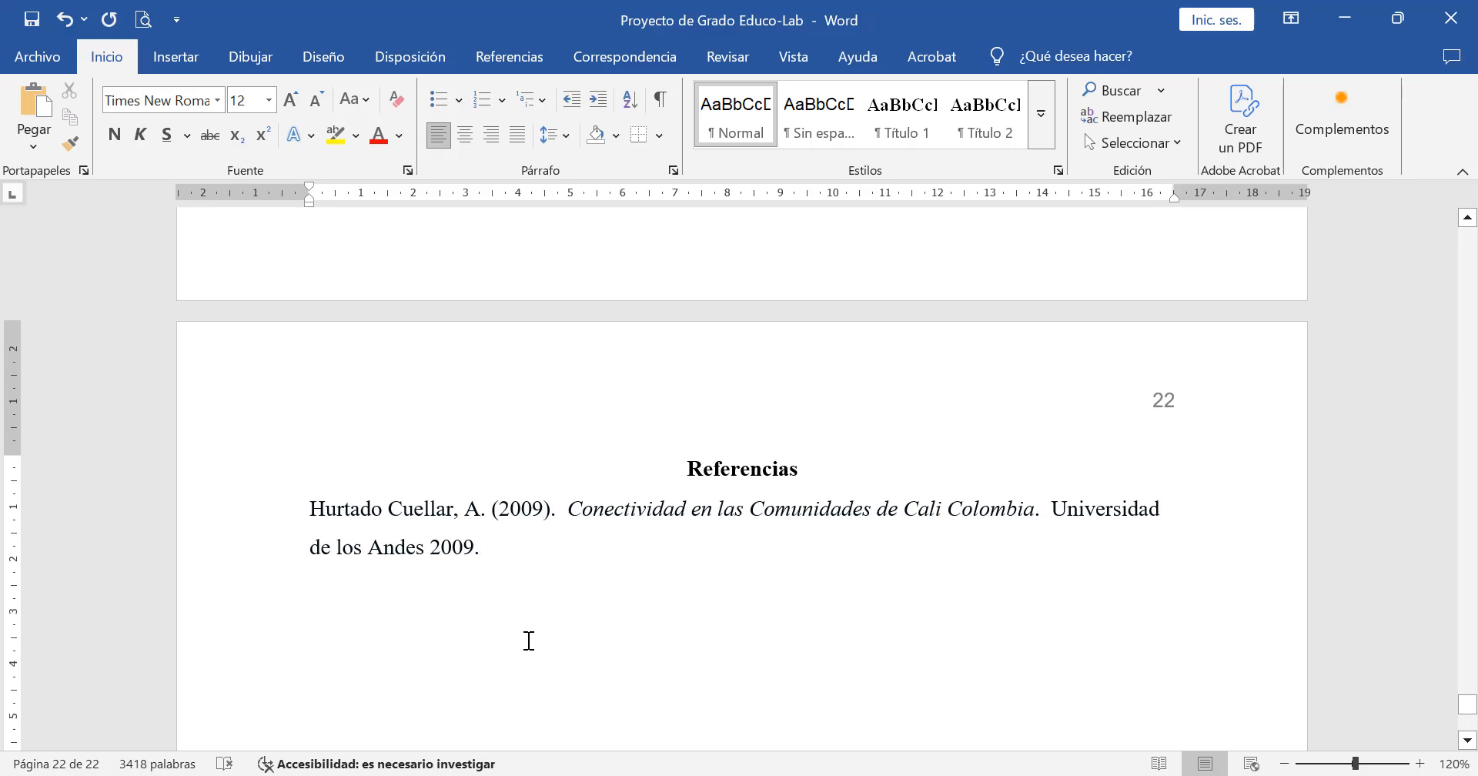
scroll(528, 641, down, 1)
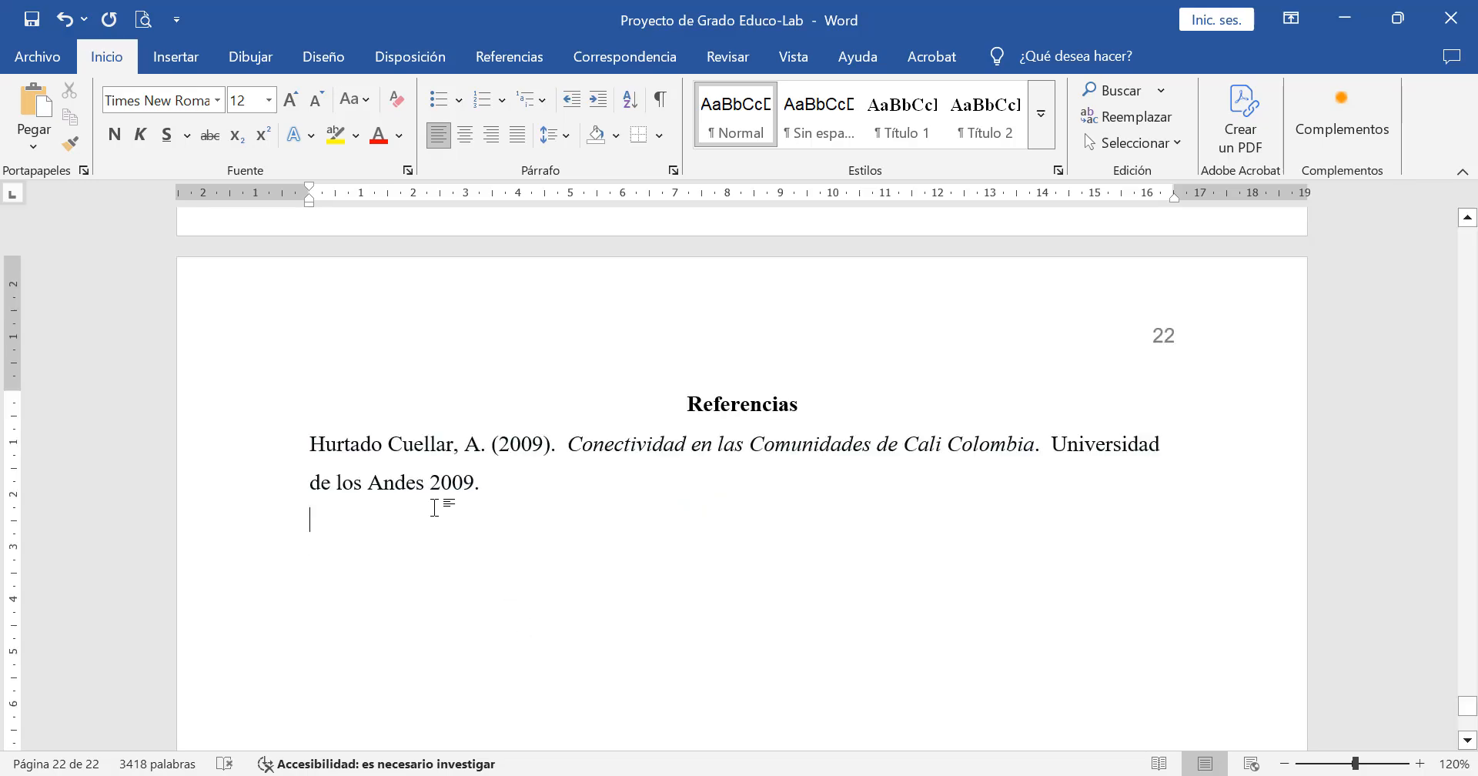
click(538, 483)
text(ndes 2009.  Nombrel del si)
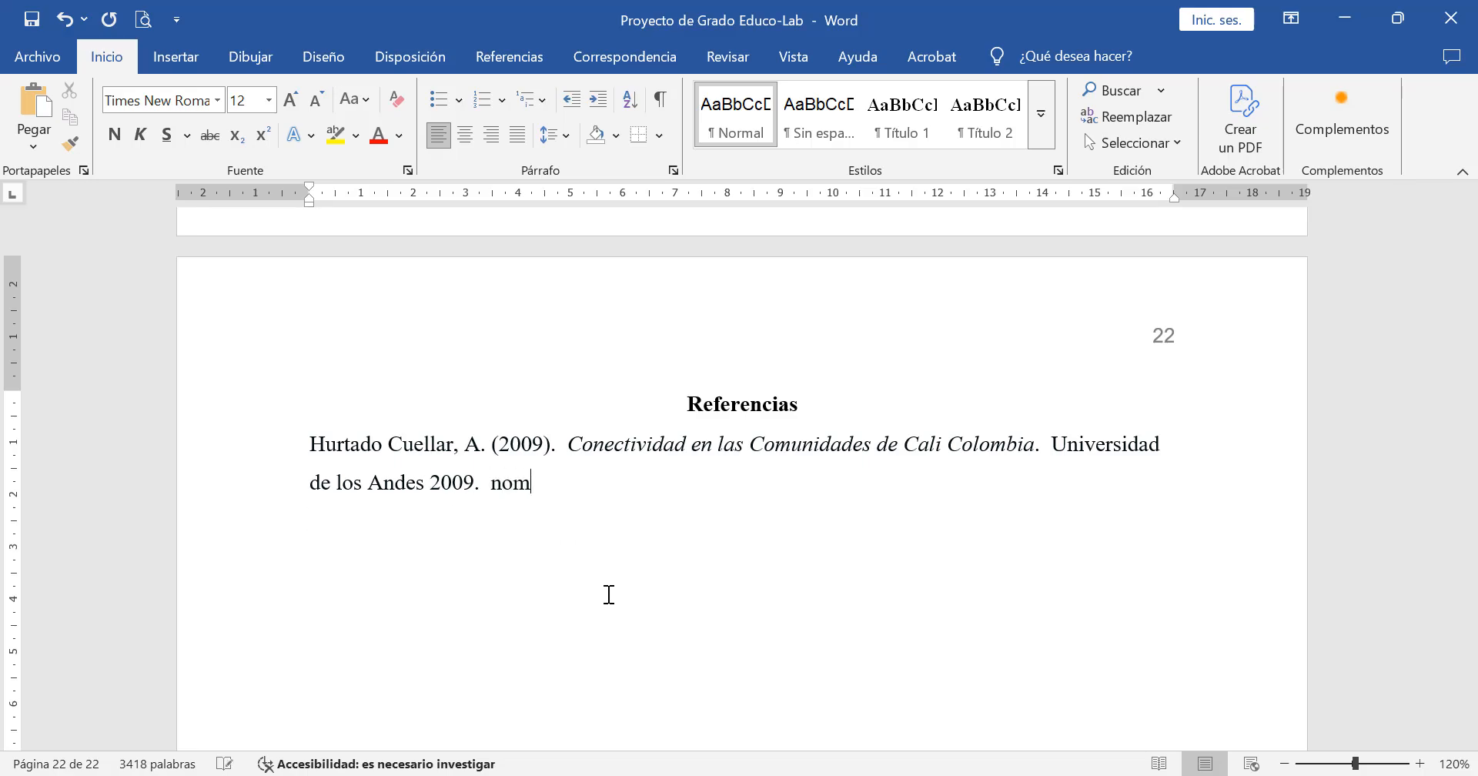
text(tio web.)
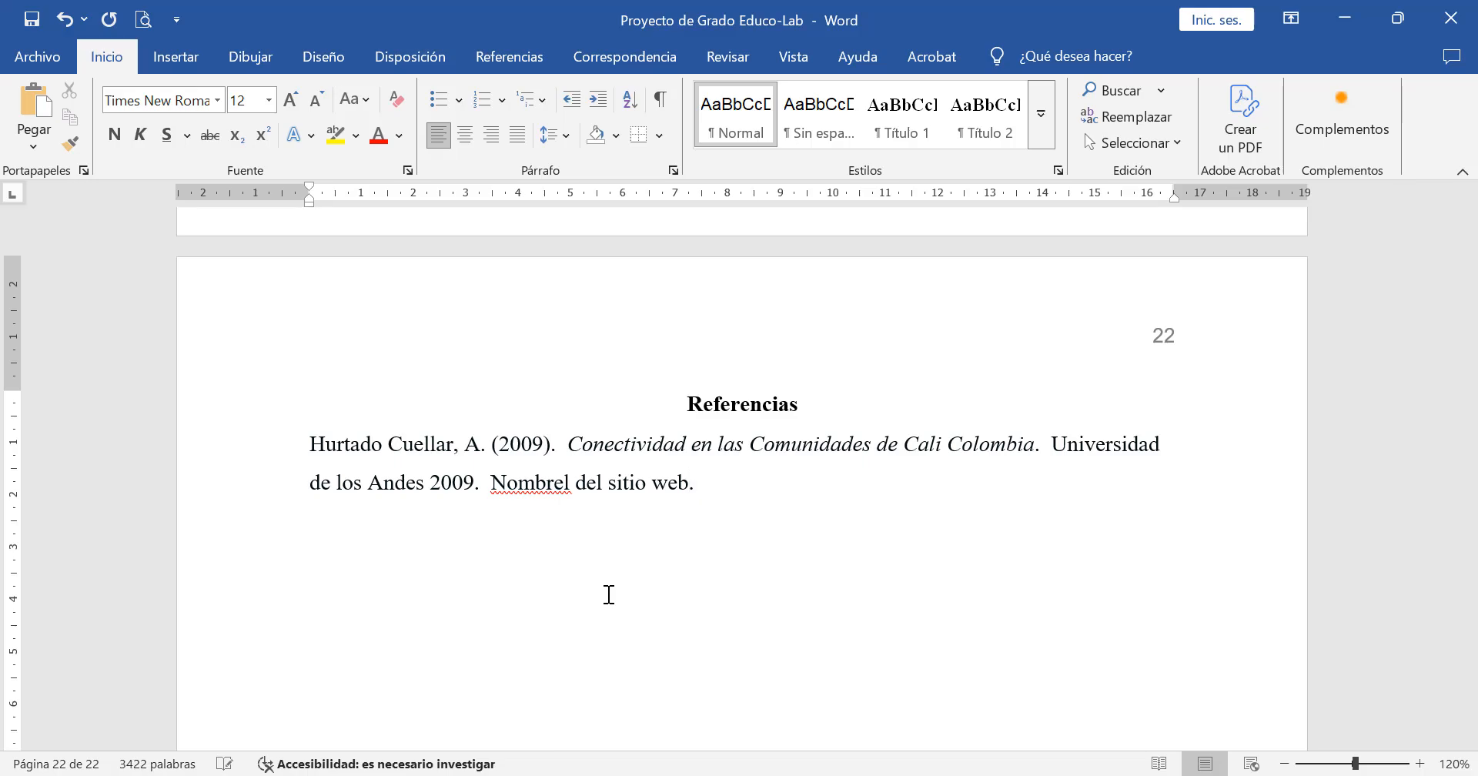
text(https://www.tecnoeduca.co/grado11grado)
key(space)
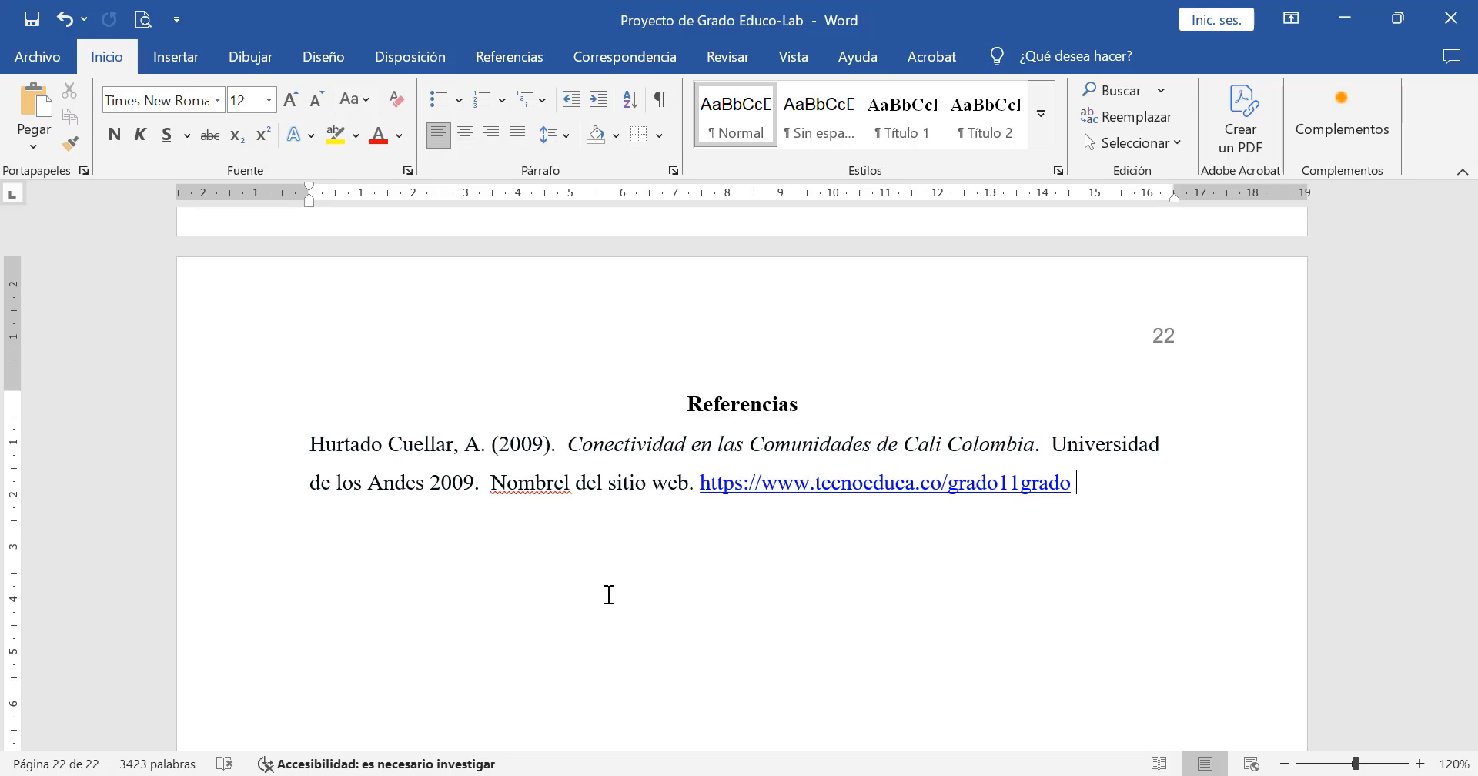
click(572, 481)
key(BackSpace)
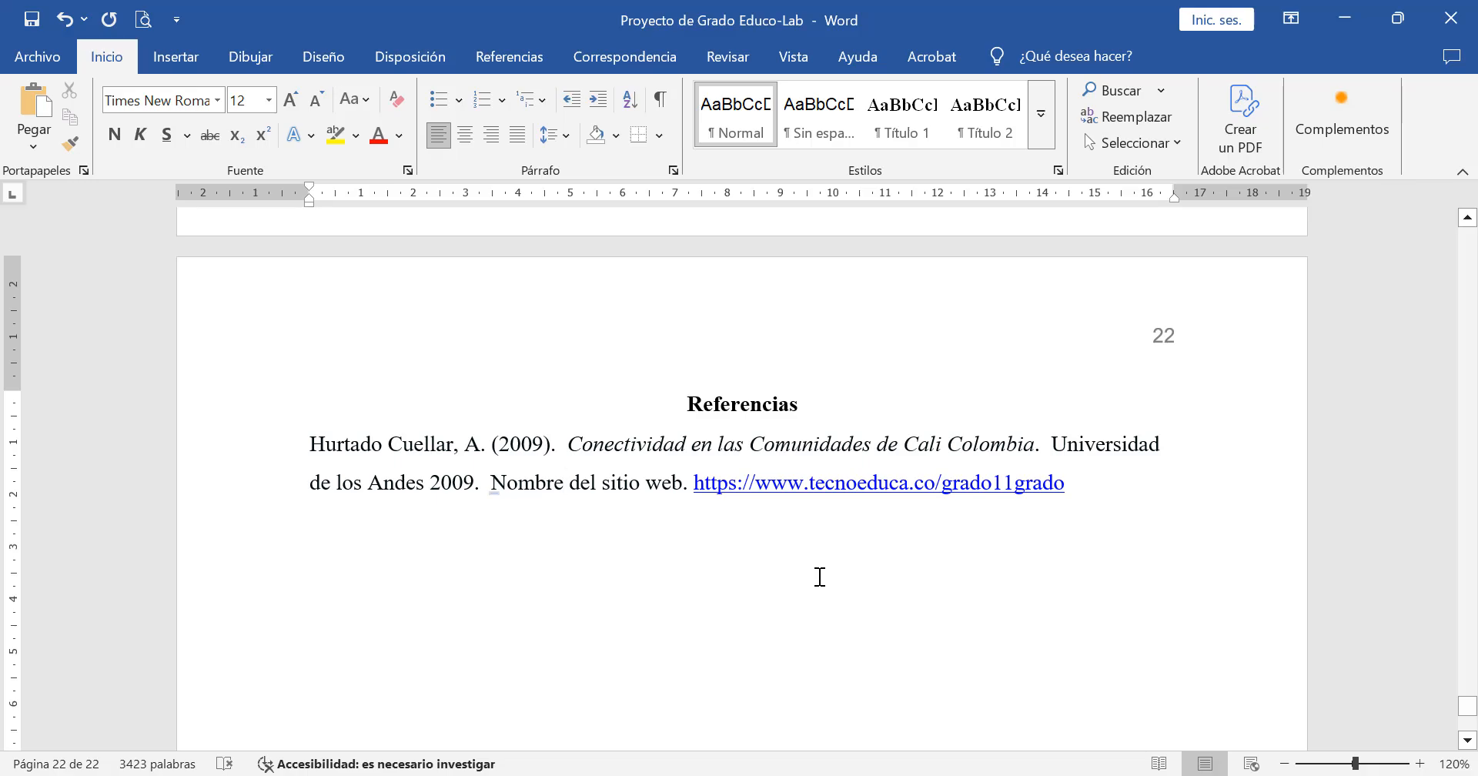
Step: Write the notes "10 citas" and "10 referencias" on separate lines below the reference entry
click(623, 585)
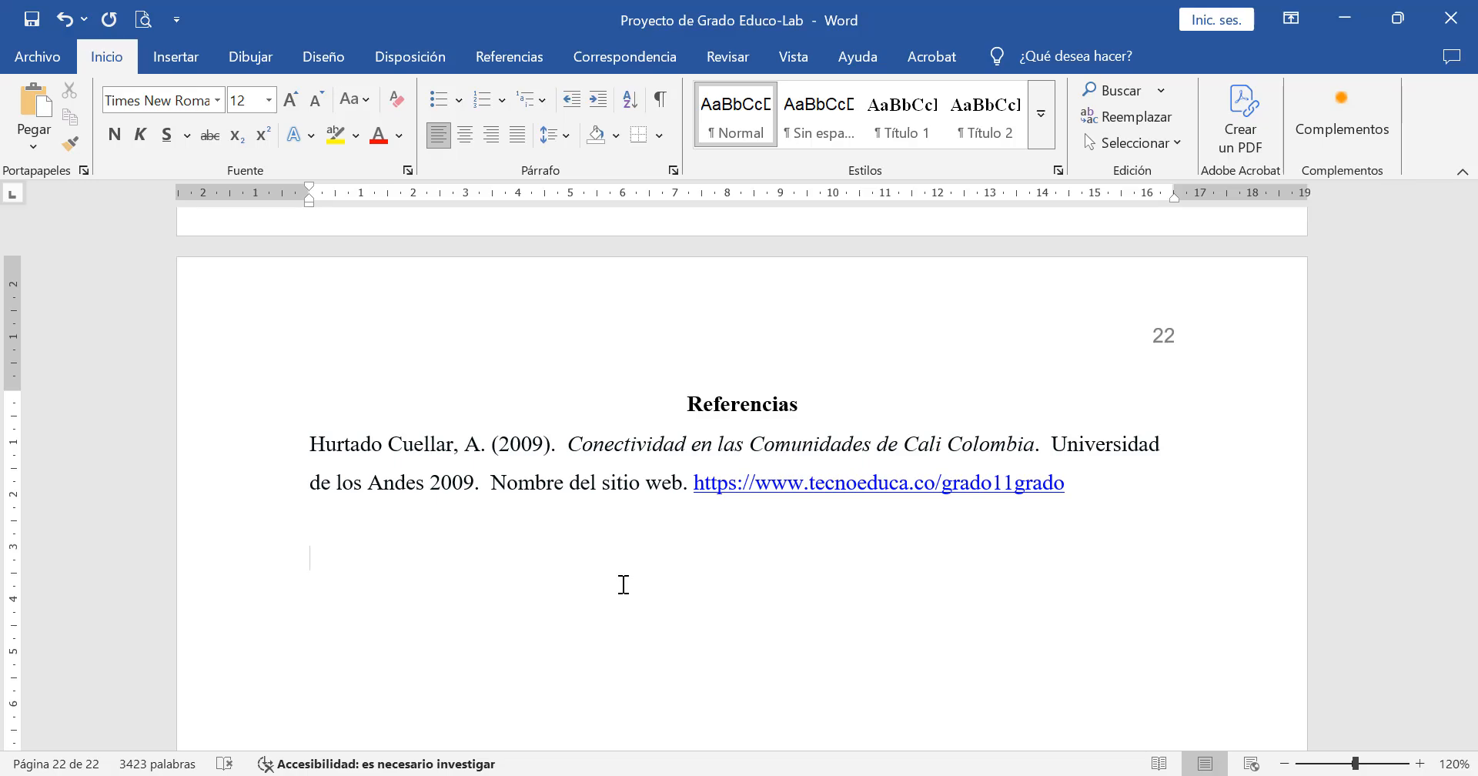
text(10 citas)
key(Return)
text(10 referencias)
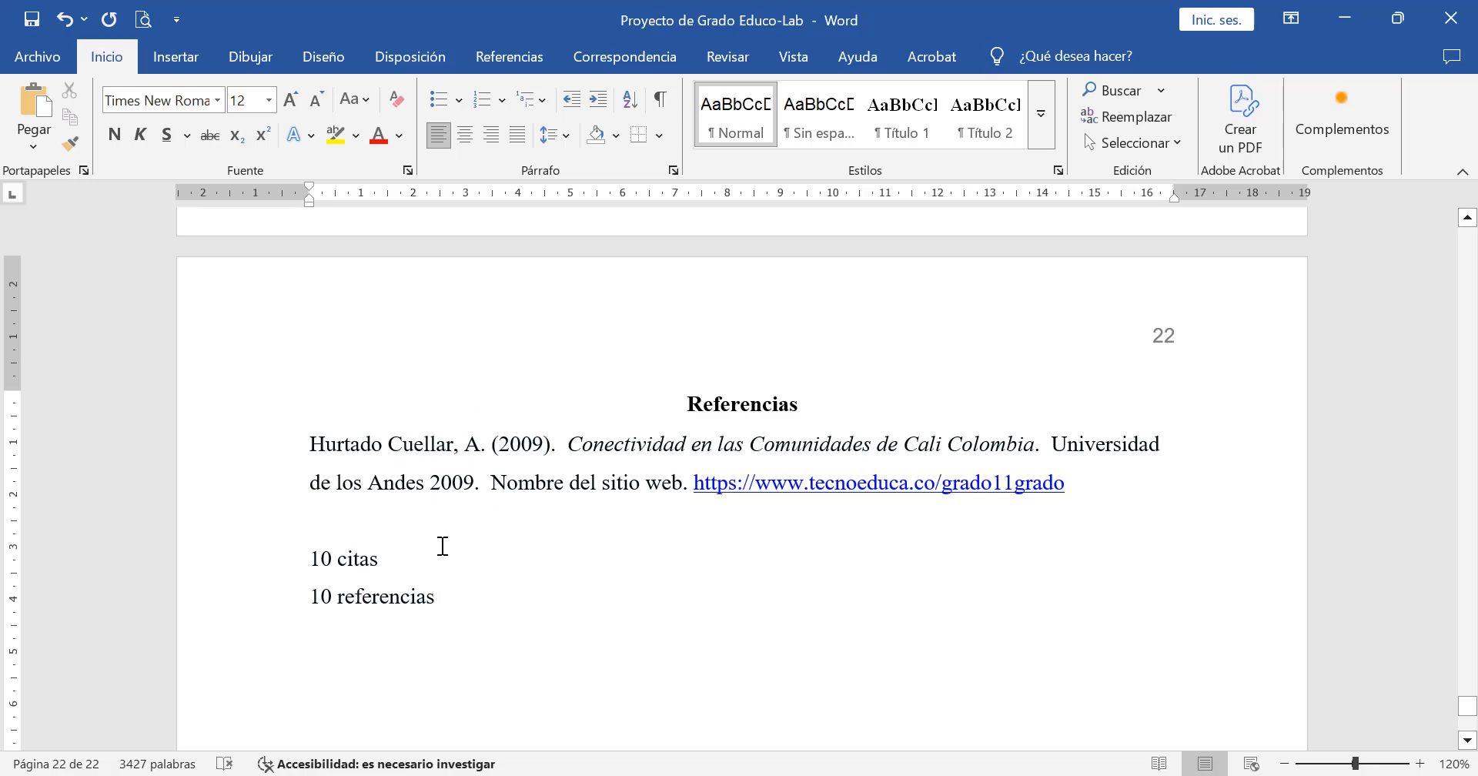
Step: Delete the two note lines "10 citas" and "10 referencias" below the reference entry
drag(388, 562, 322, 557)
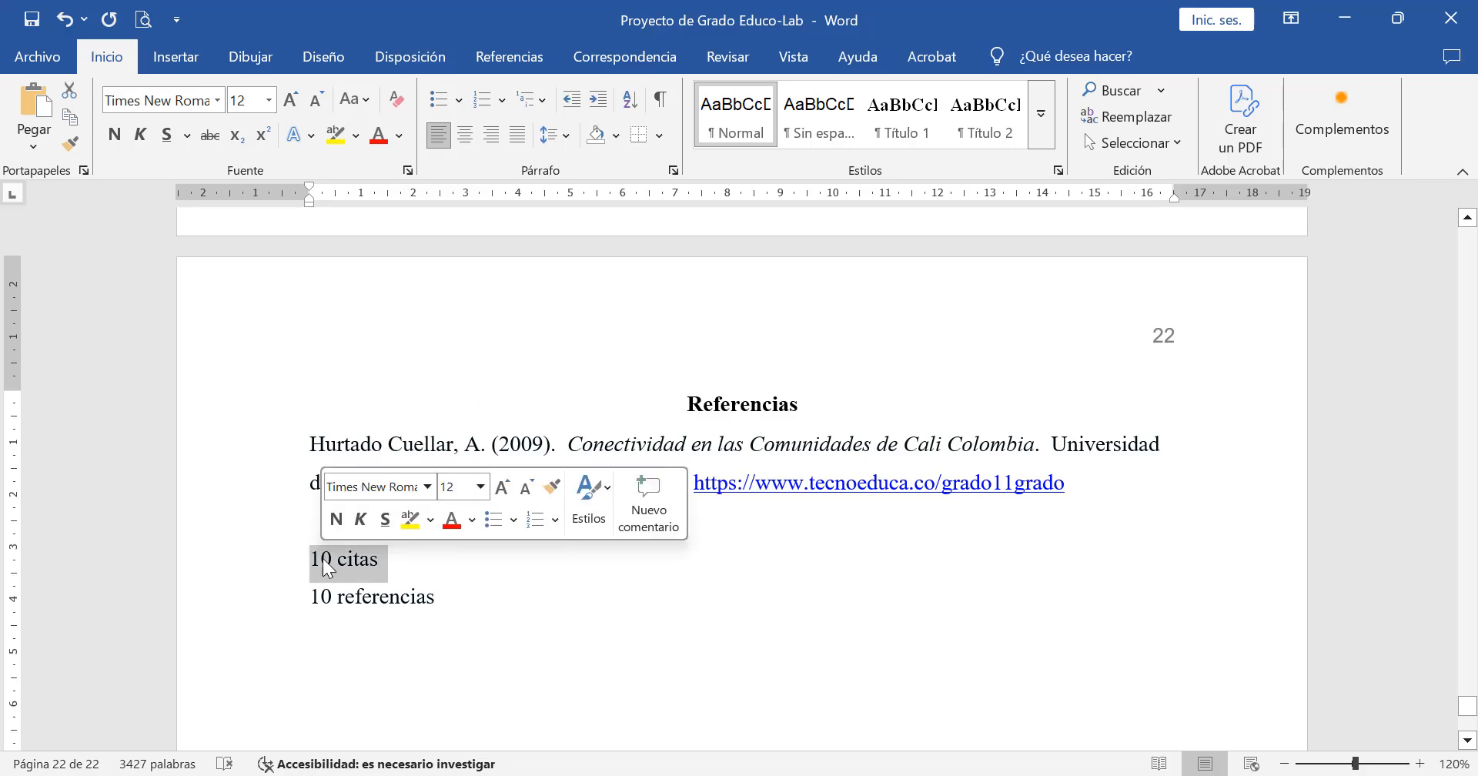
click(367, 603)
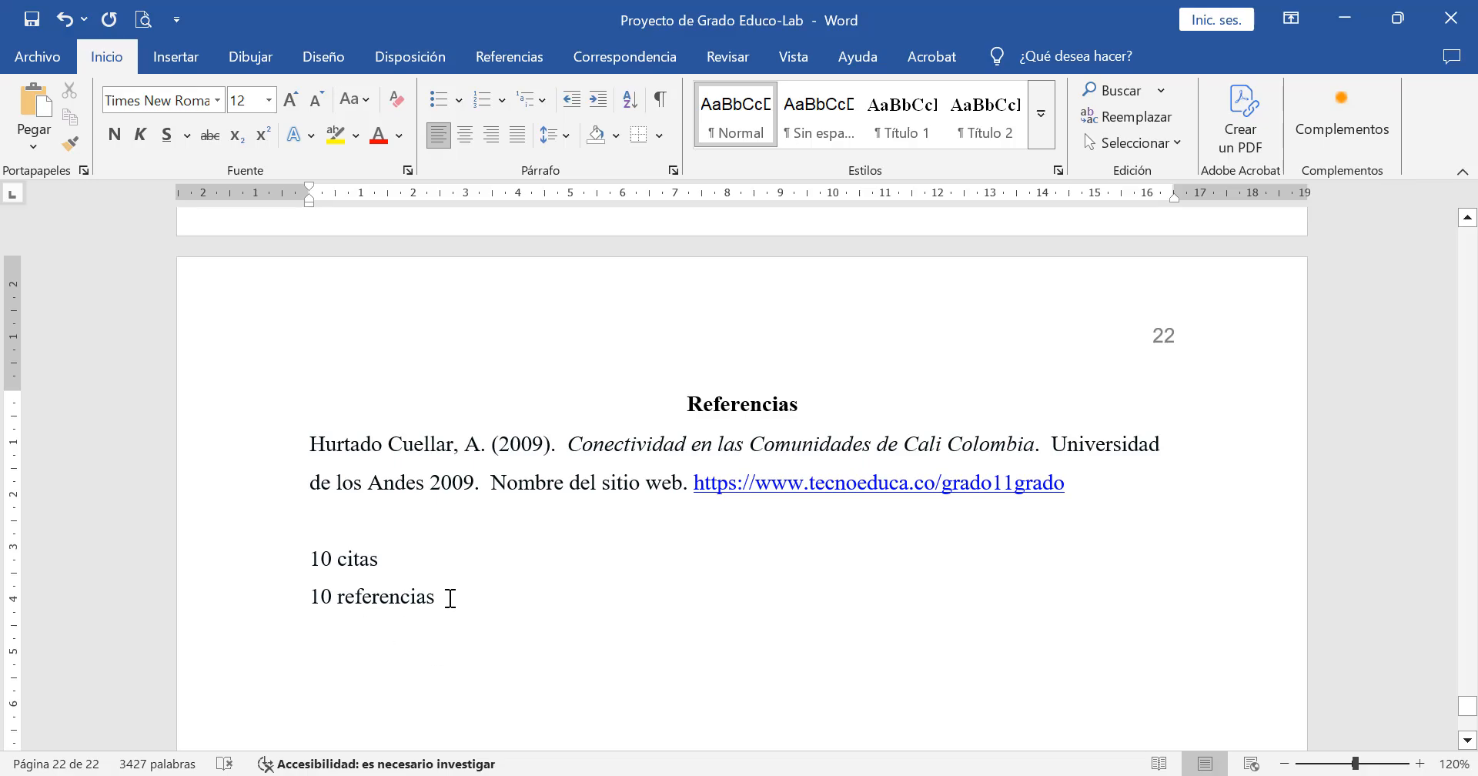
drag(455, 597, 316, 556)
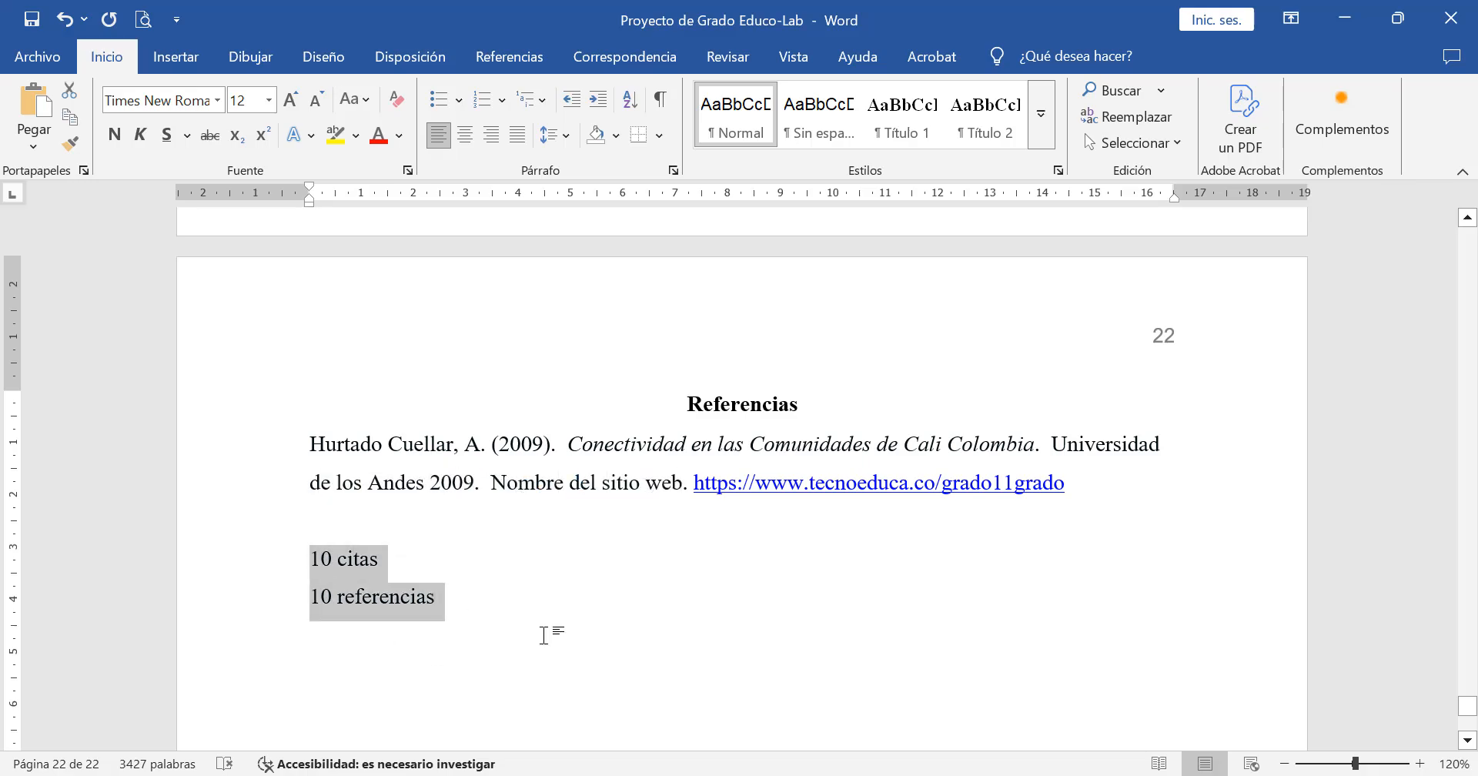
key(Delete)
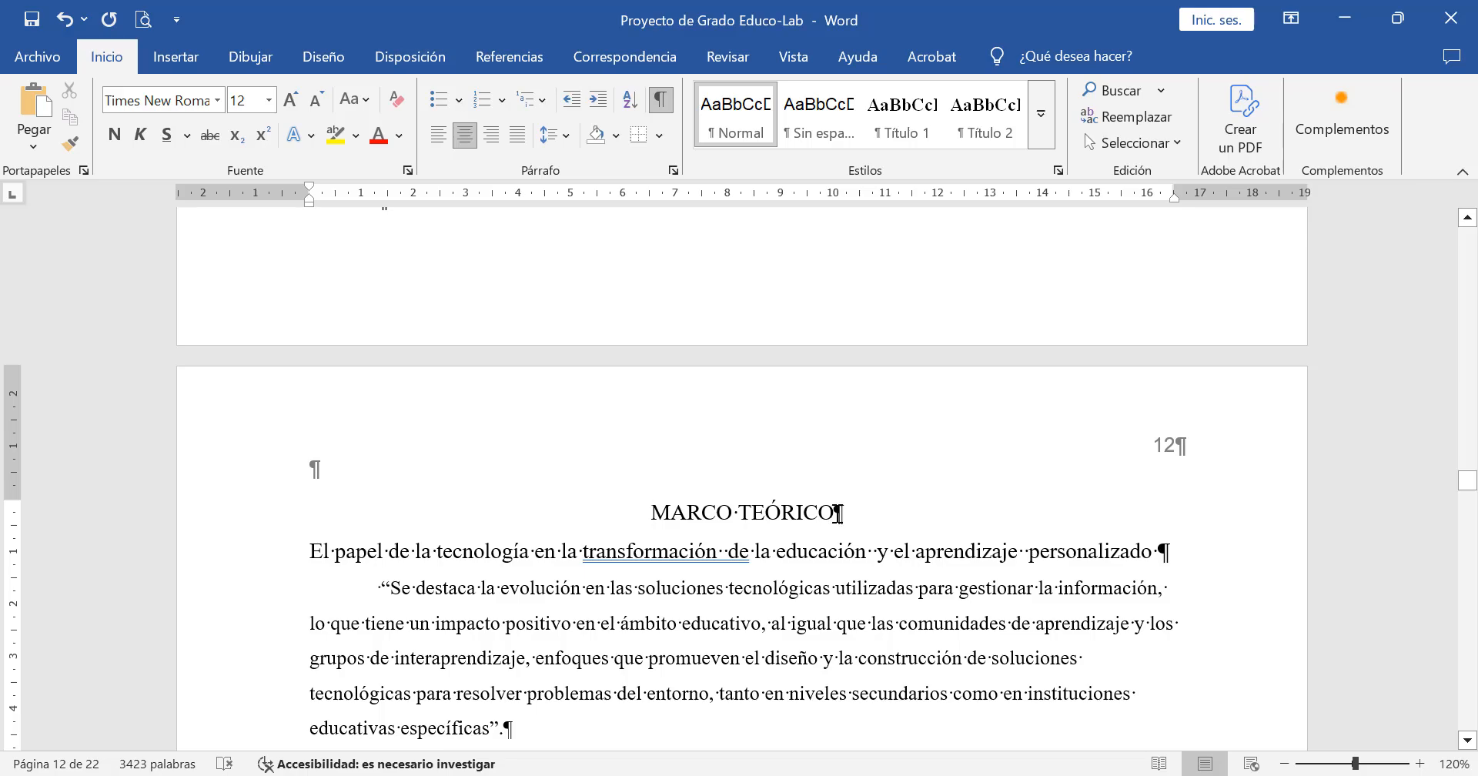
Step: Capitalize each word of the page 12 heading as "Marco Teórico" and apply the Título 1 style to it
drag(838, 514, 651, 513)
click(356, 99)
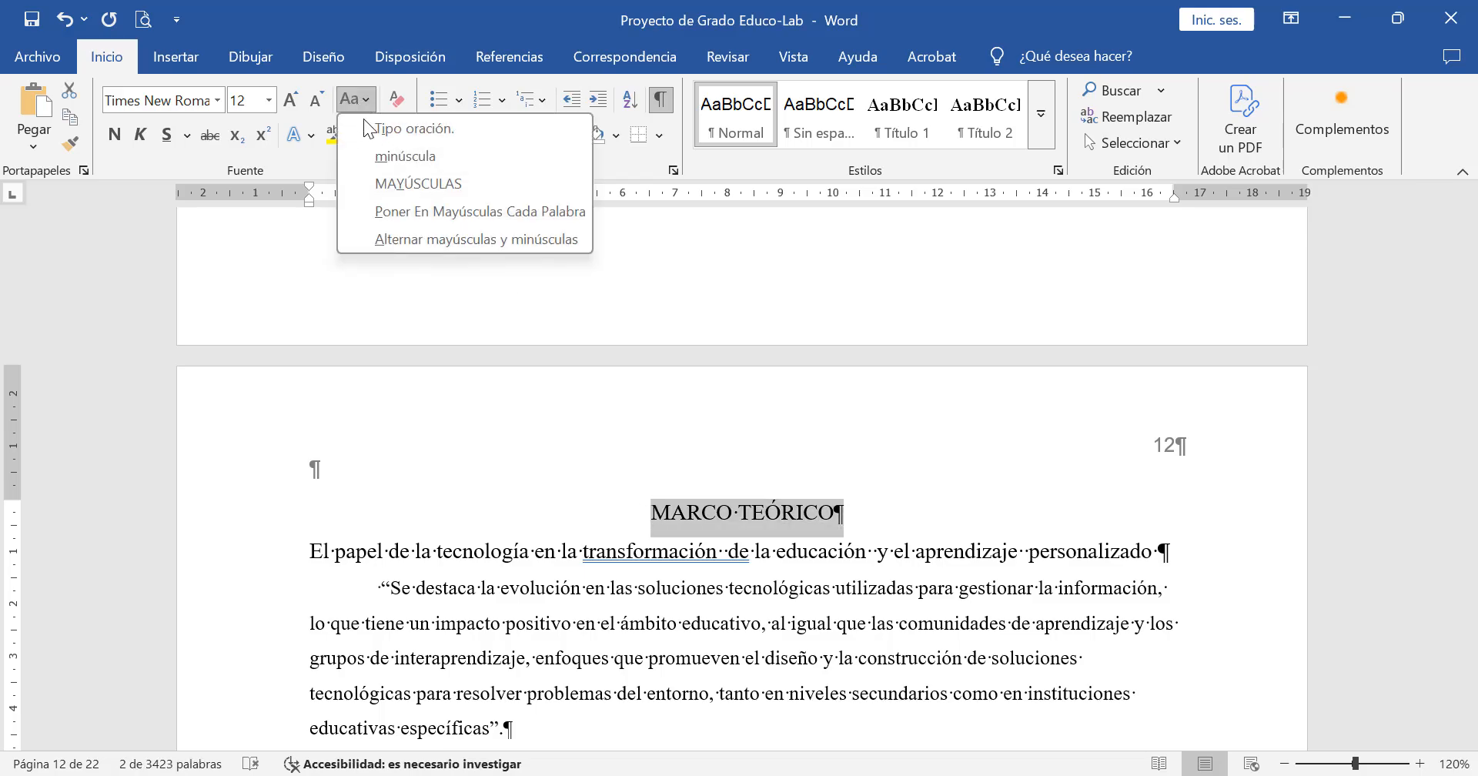
click(431, 210)
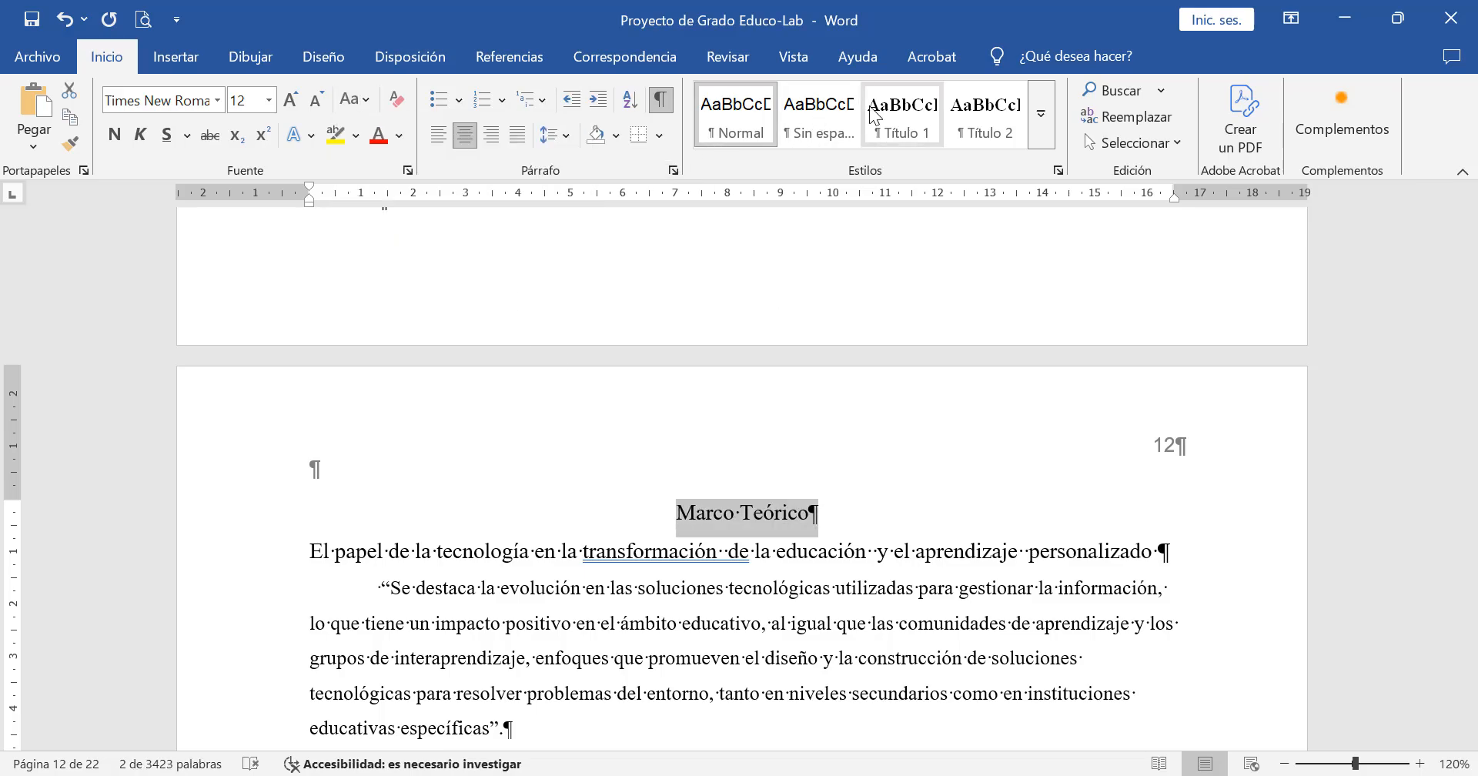
click(902, 115)
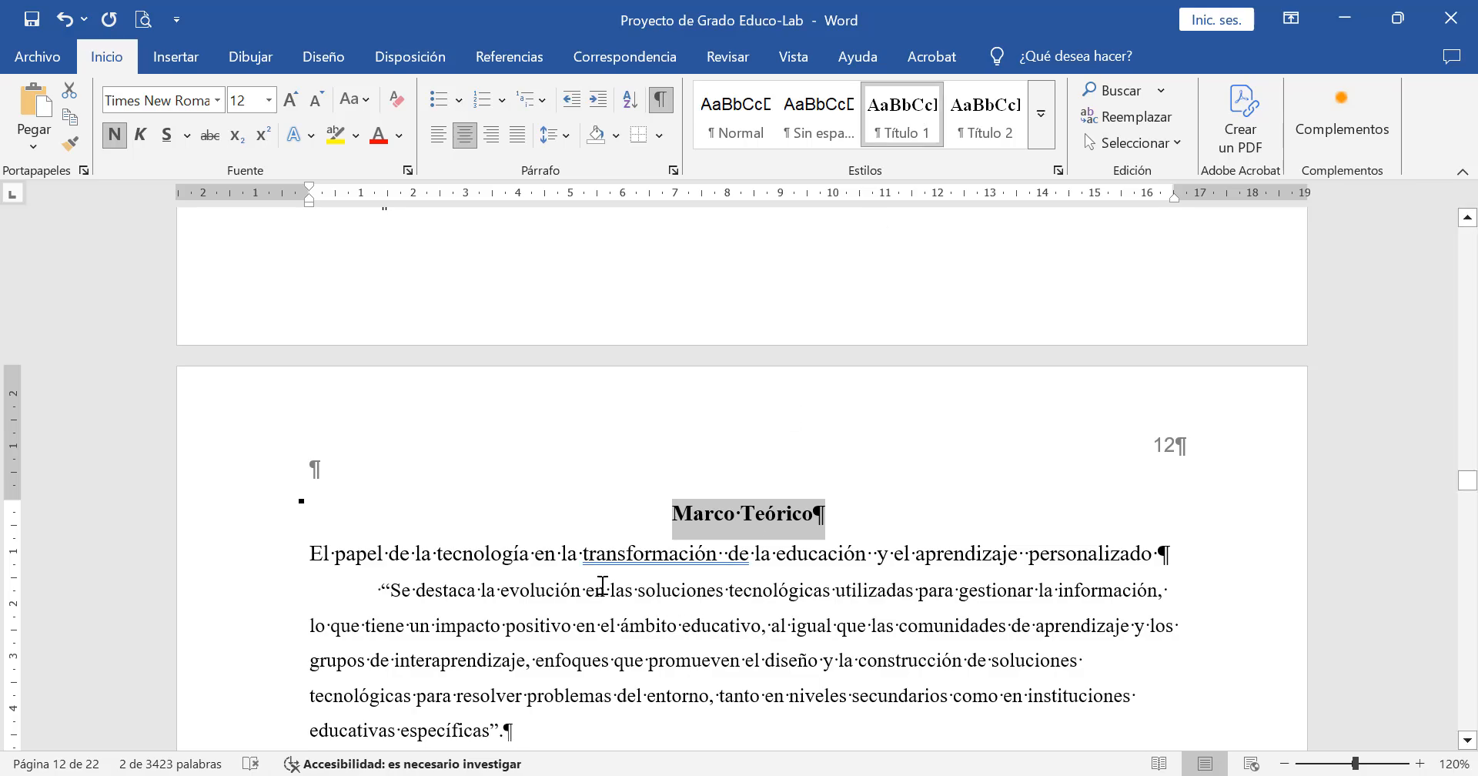
Step: Remove the extra spaces after "transformación", "educación" and "aprendizaje" in the subtitle below Marco Teórico
click(721, 554)
key(BackSpace)
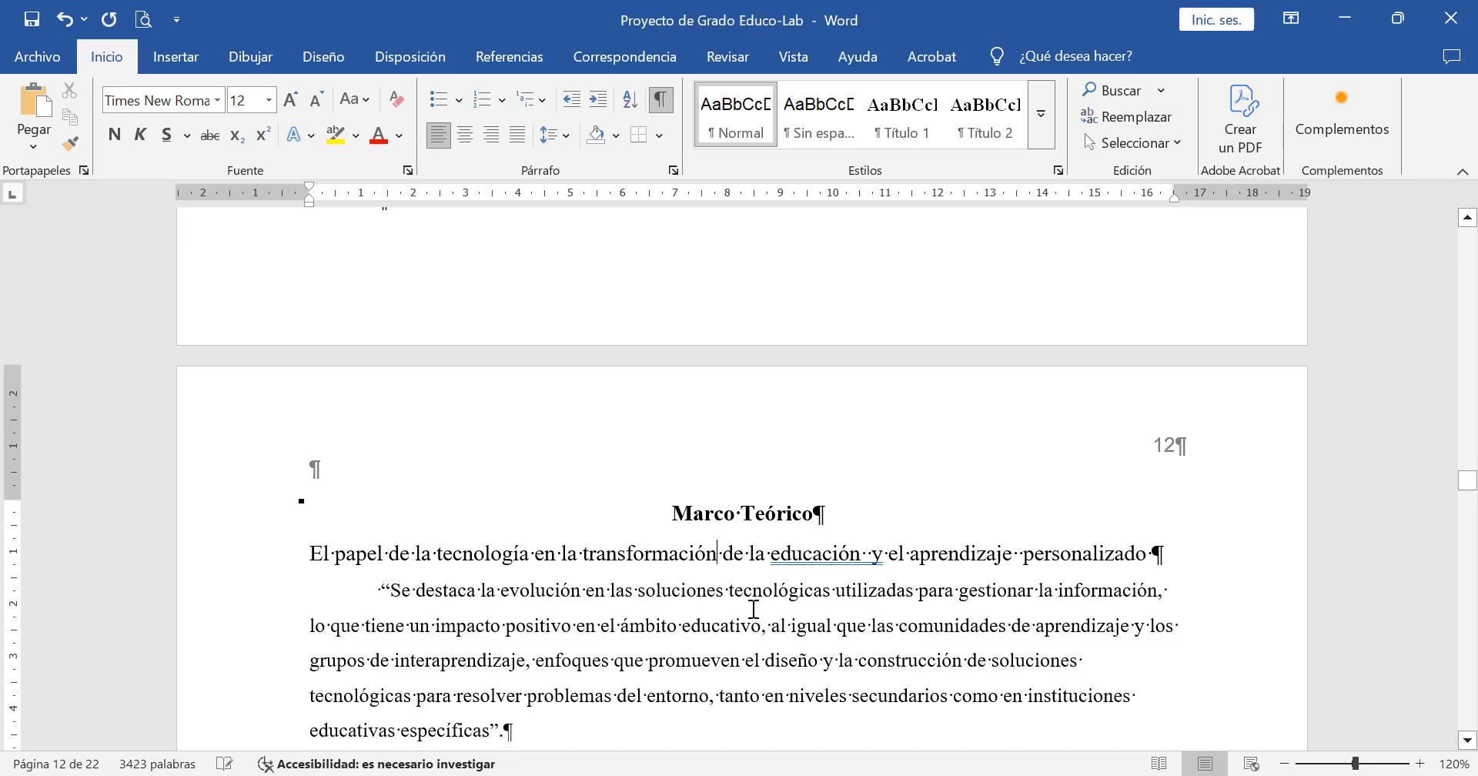
click(862, 552)
key(Delete)
click(1017, 553)
key(Delete)
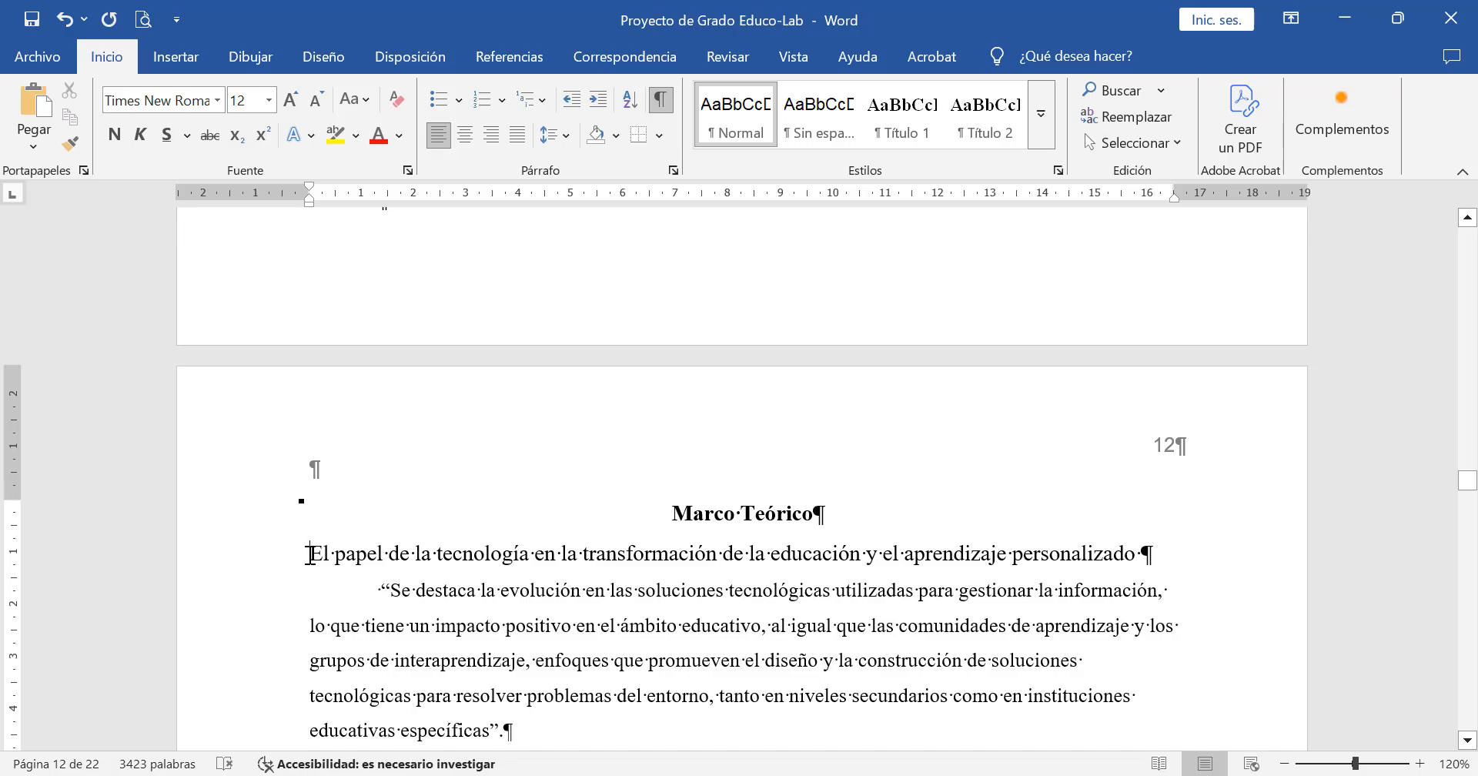
Step: Make the subtitle "El papel de la tecnología en la transformación de la educación y el aprendizaje personalizado" bold
drag(308, 553, 1150, 552)
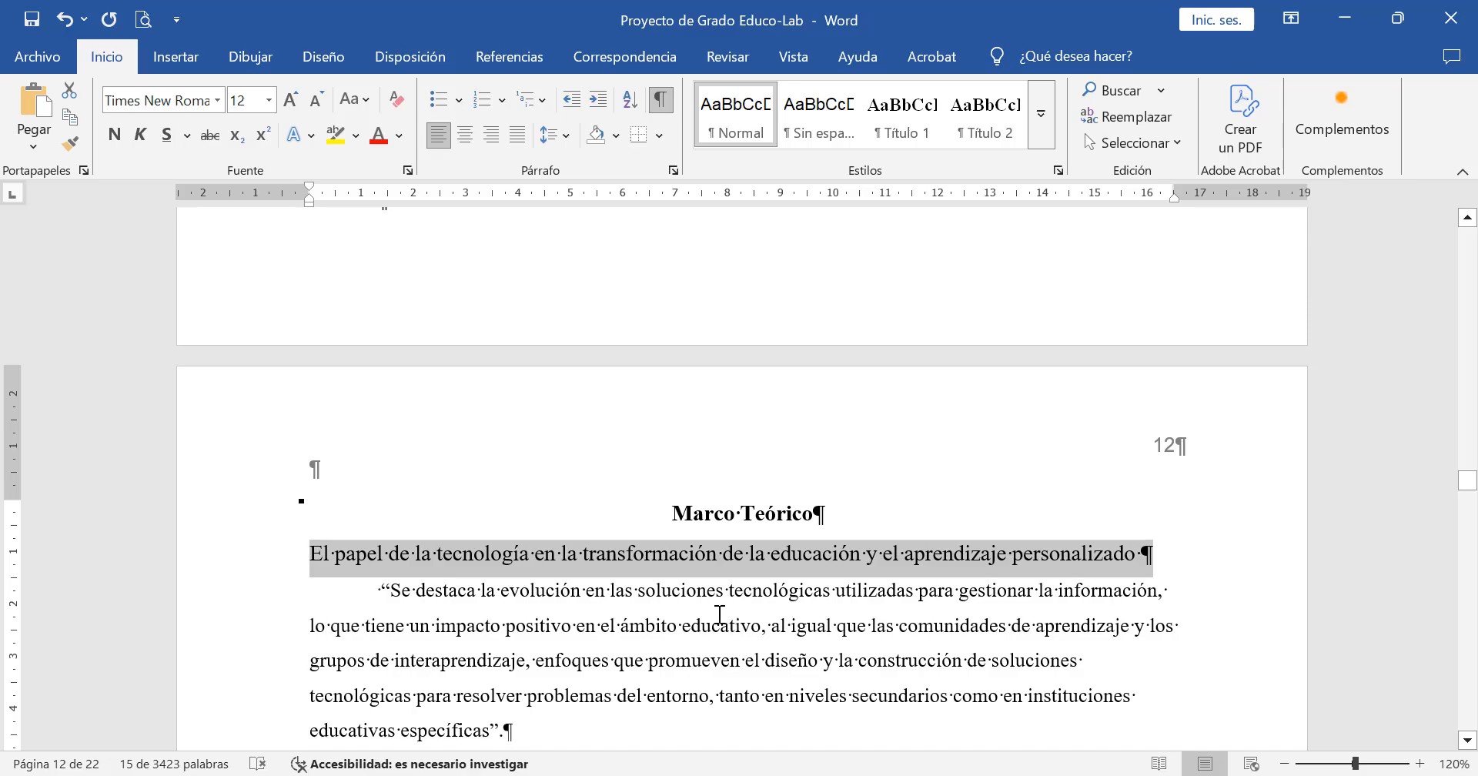
key(ctrl+n)
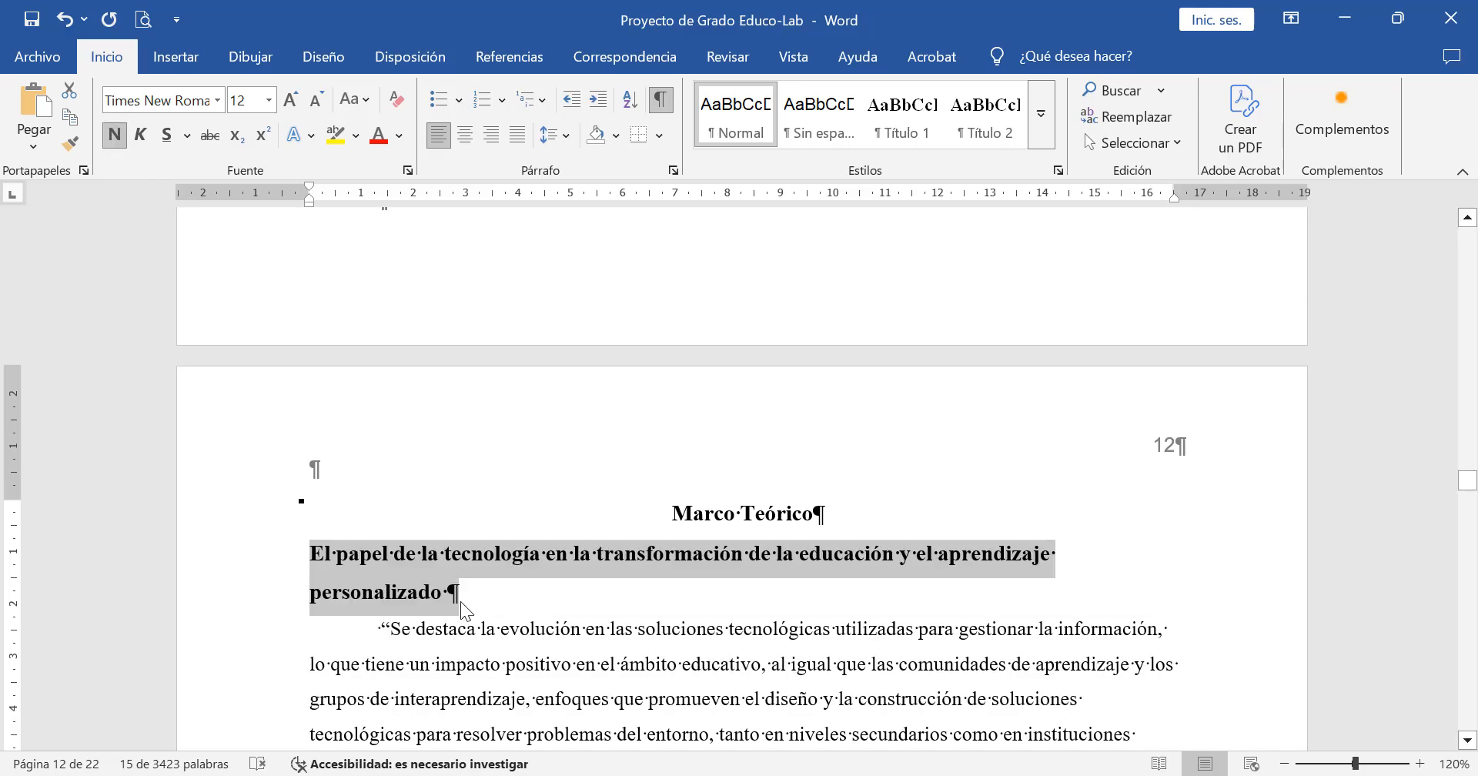
key(Right)
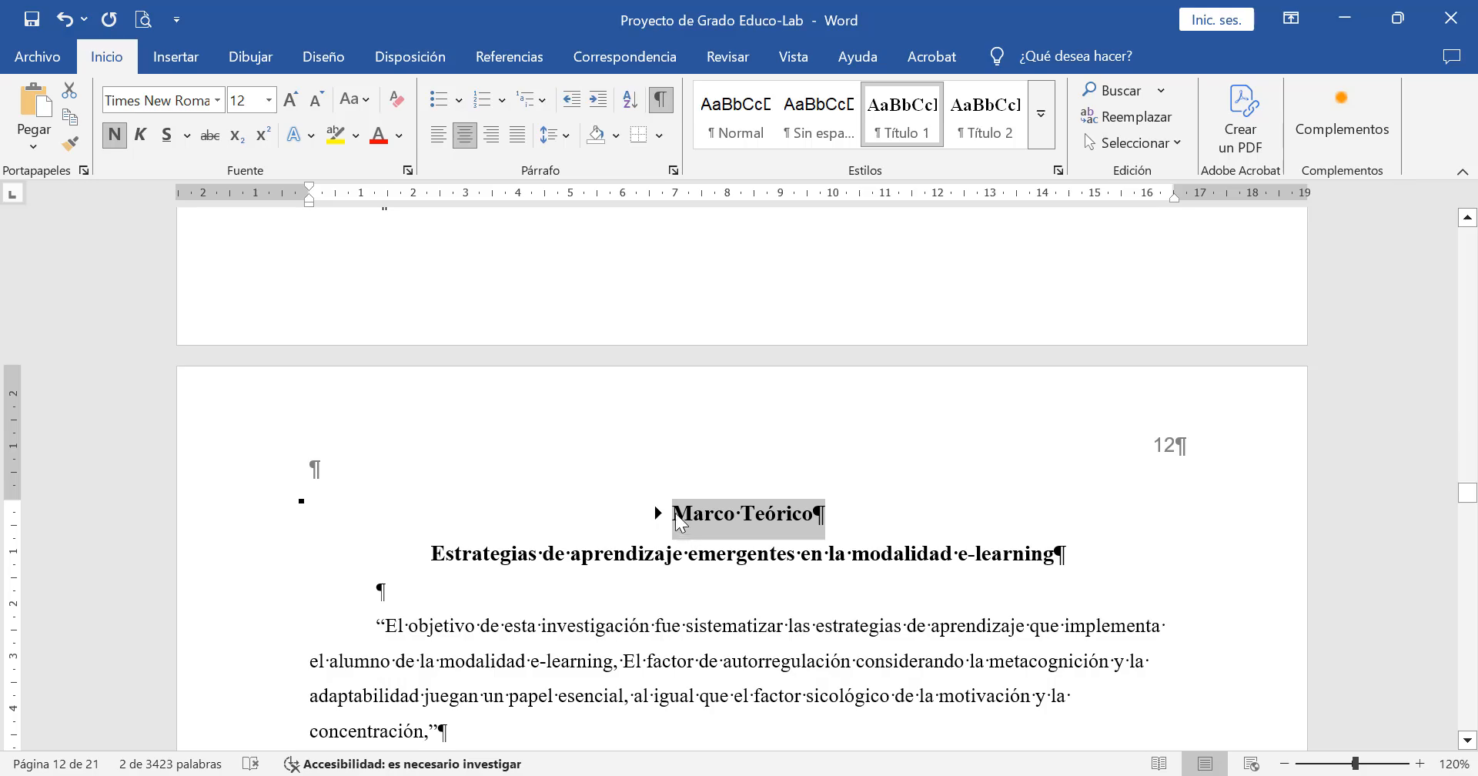
click(675, 513)
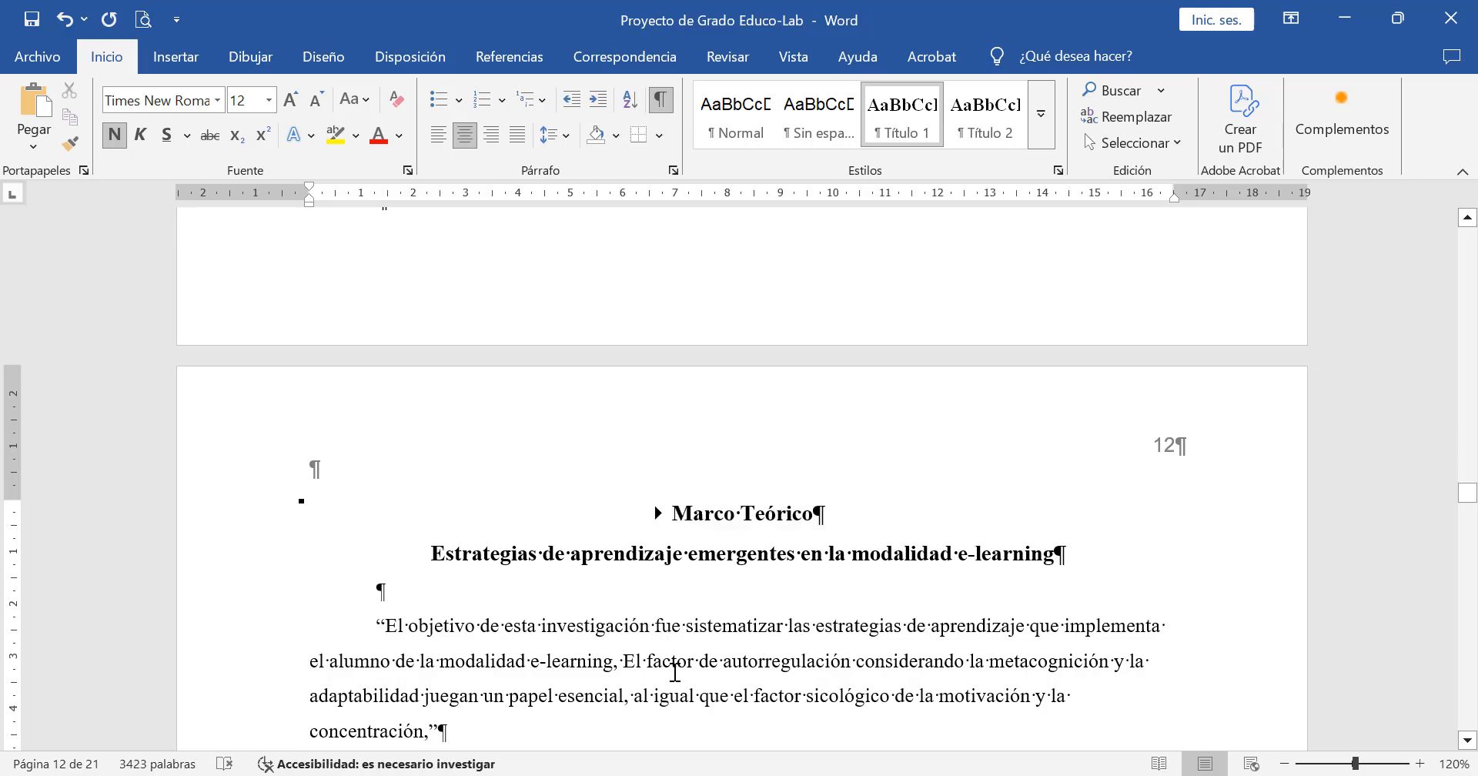
Step: Number the Marco Teórico heading as "5." and apply the Título 2 style to the subtitle "Estrategias de aprendizaje emergentes en la modalidad e-learning"
text(5.)
key(Tab)
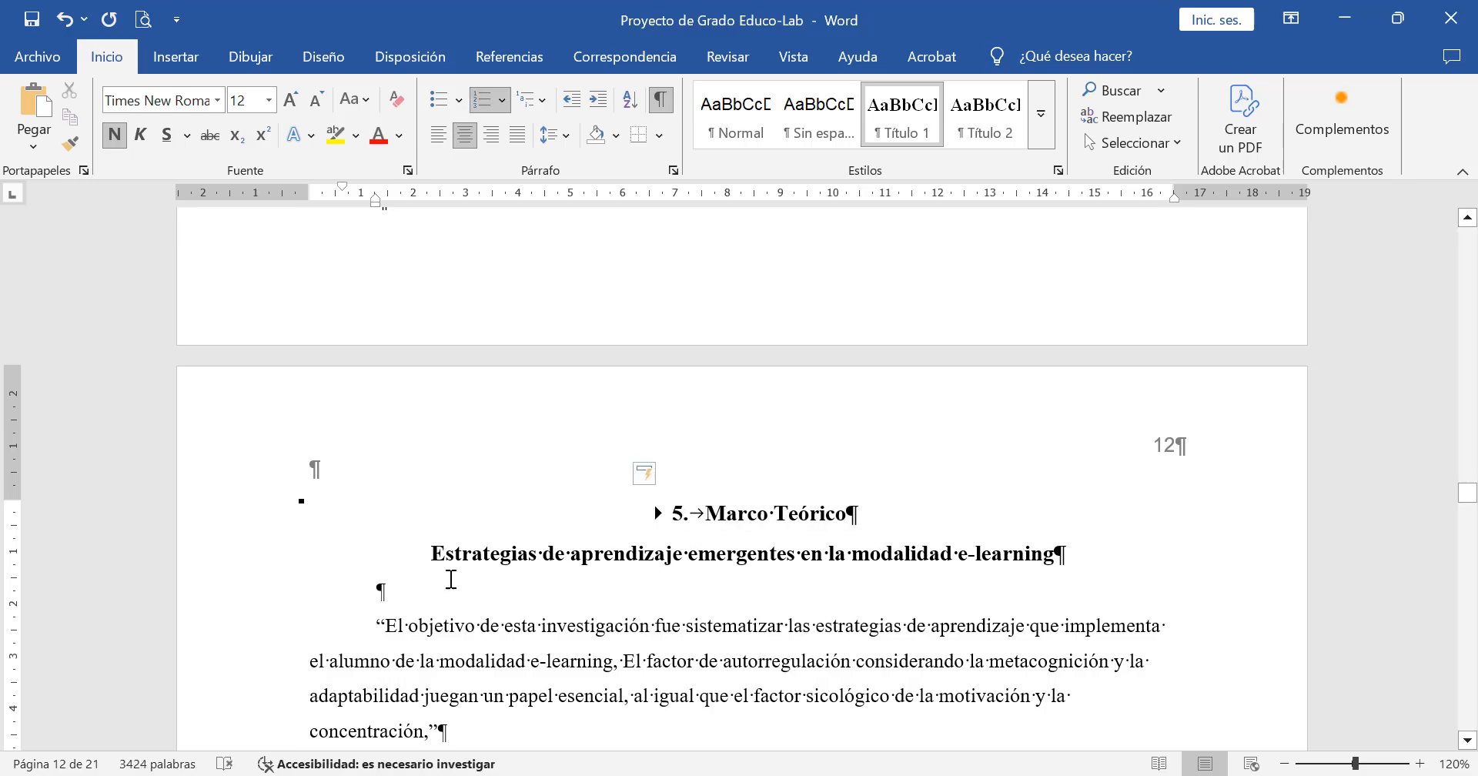
click(434, 554)
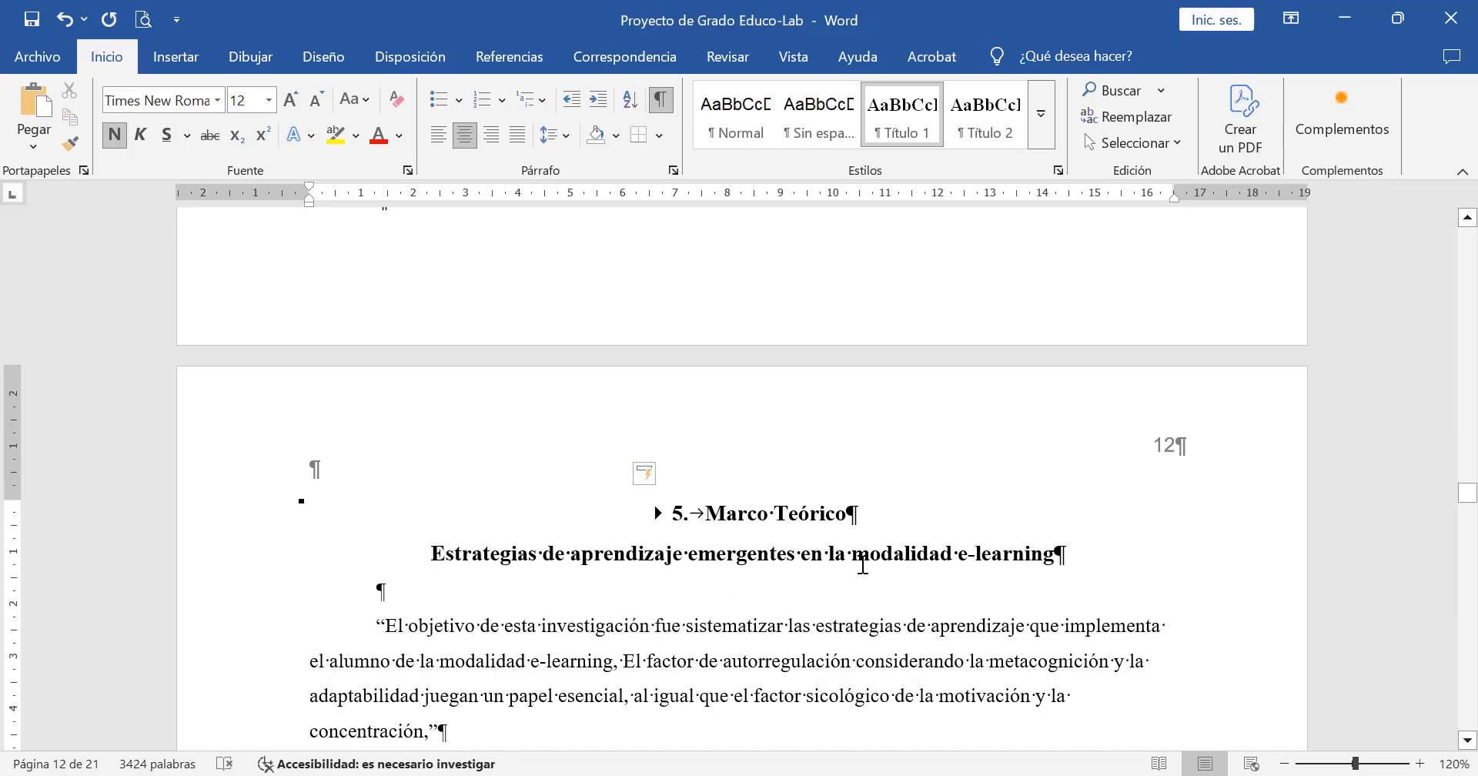
click(990, 116)
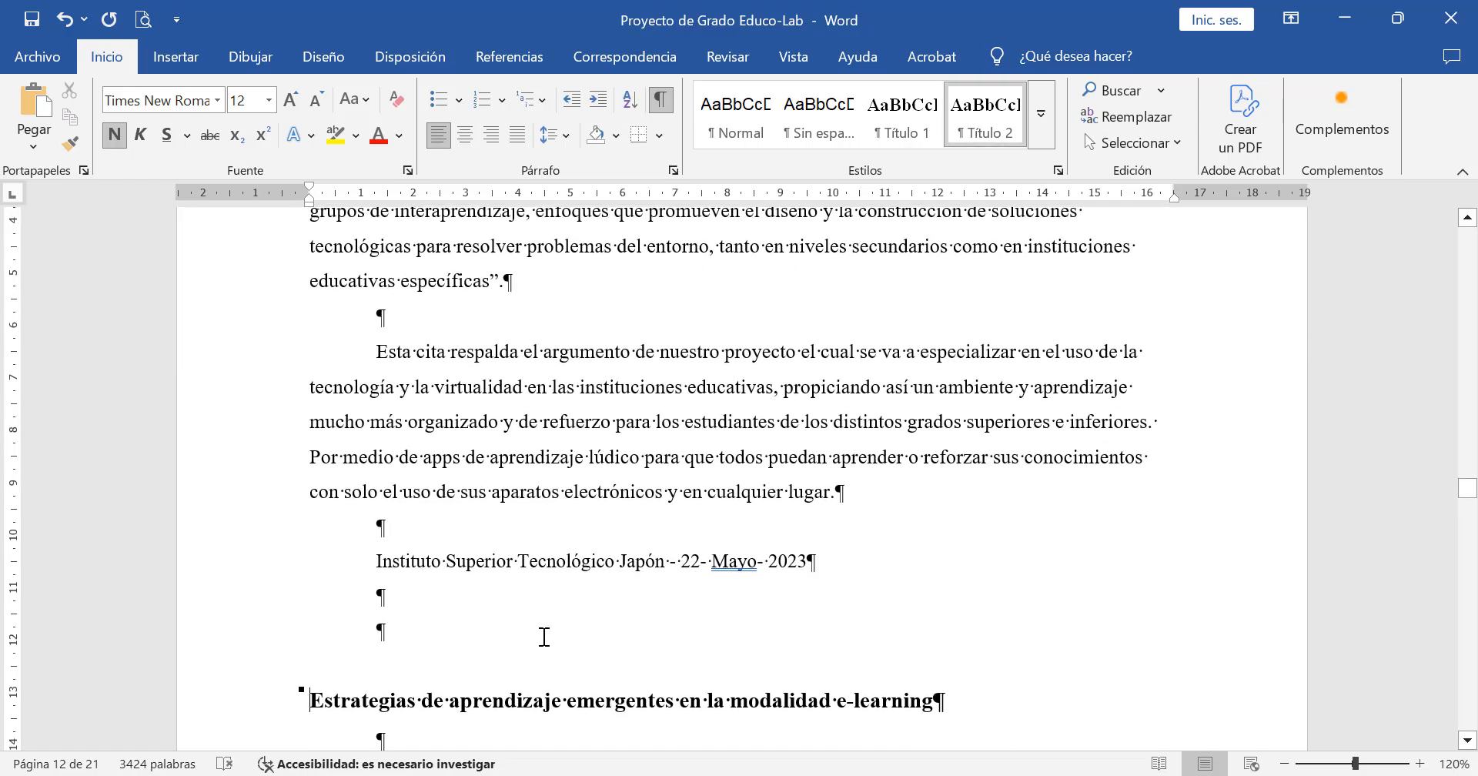
Step: Apply the Título 2 style to the subtitle "El papel de la tecnología…" below Marco Teórico and number it "5.1."
scroll(599, 610, up, 5)
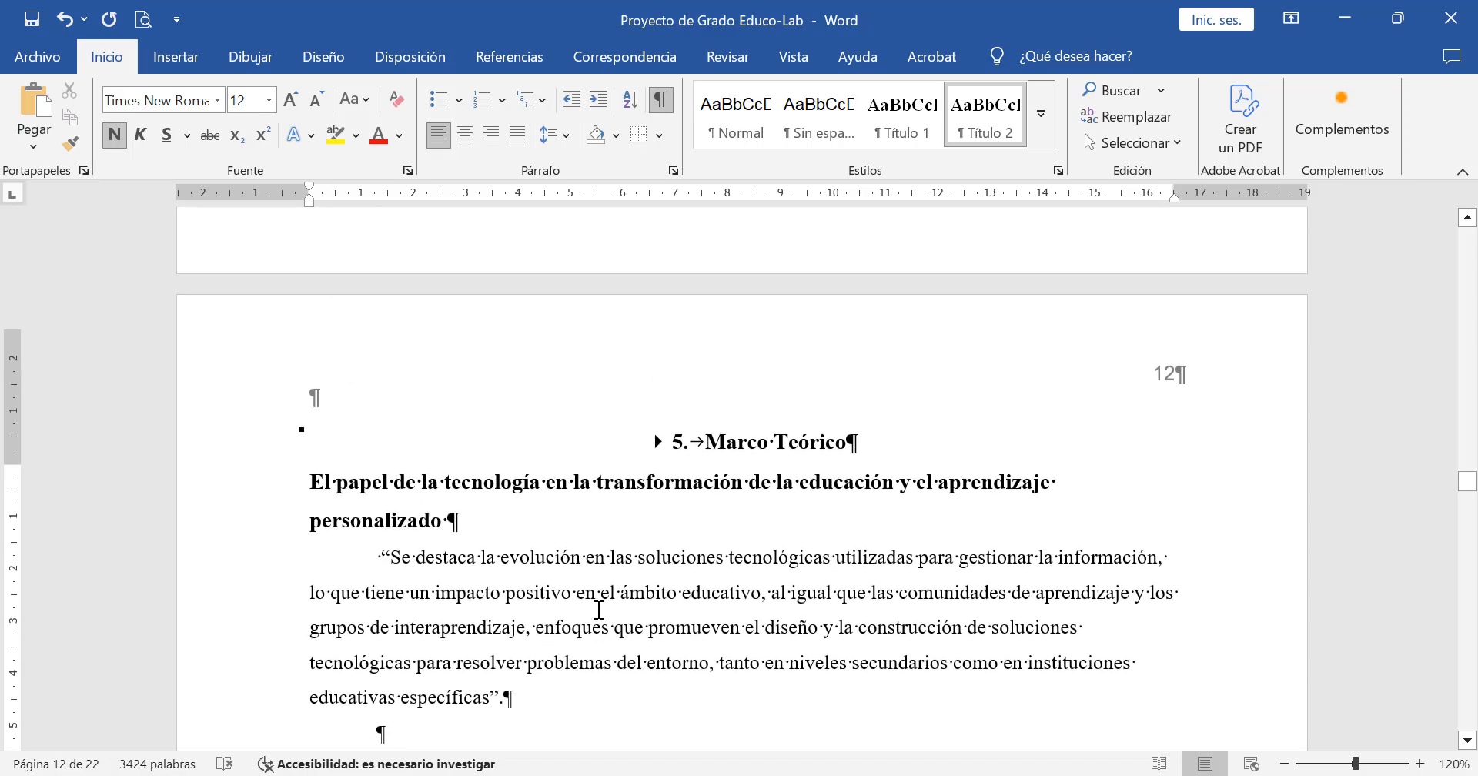
click(410, 531)
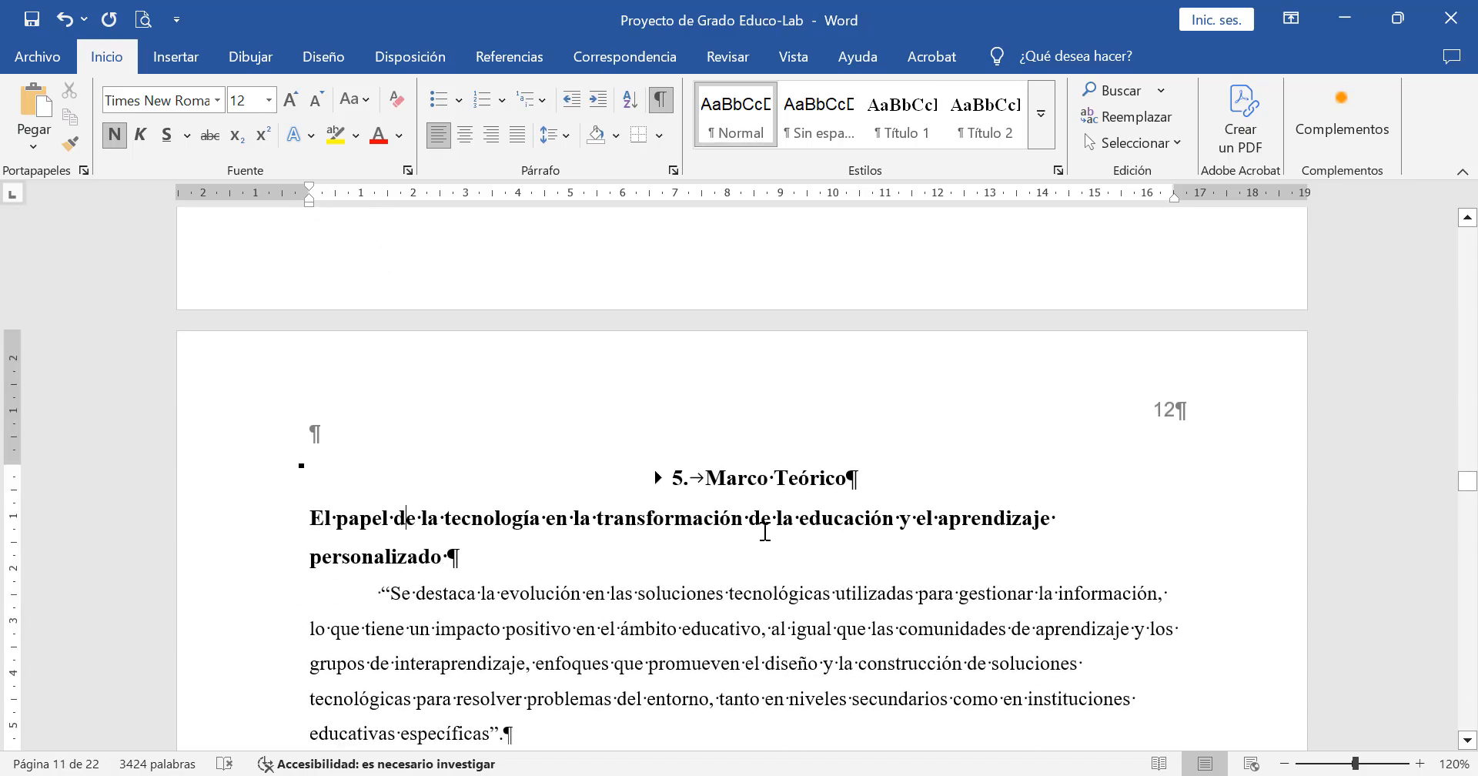
click(997, 113)
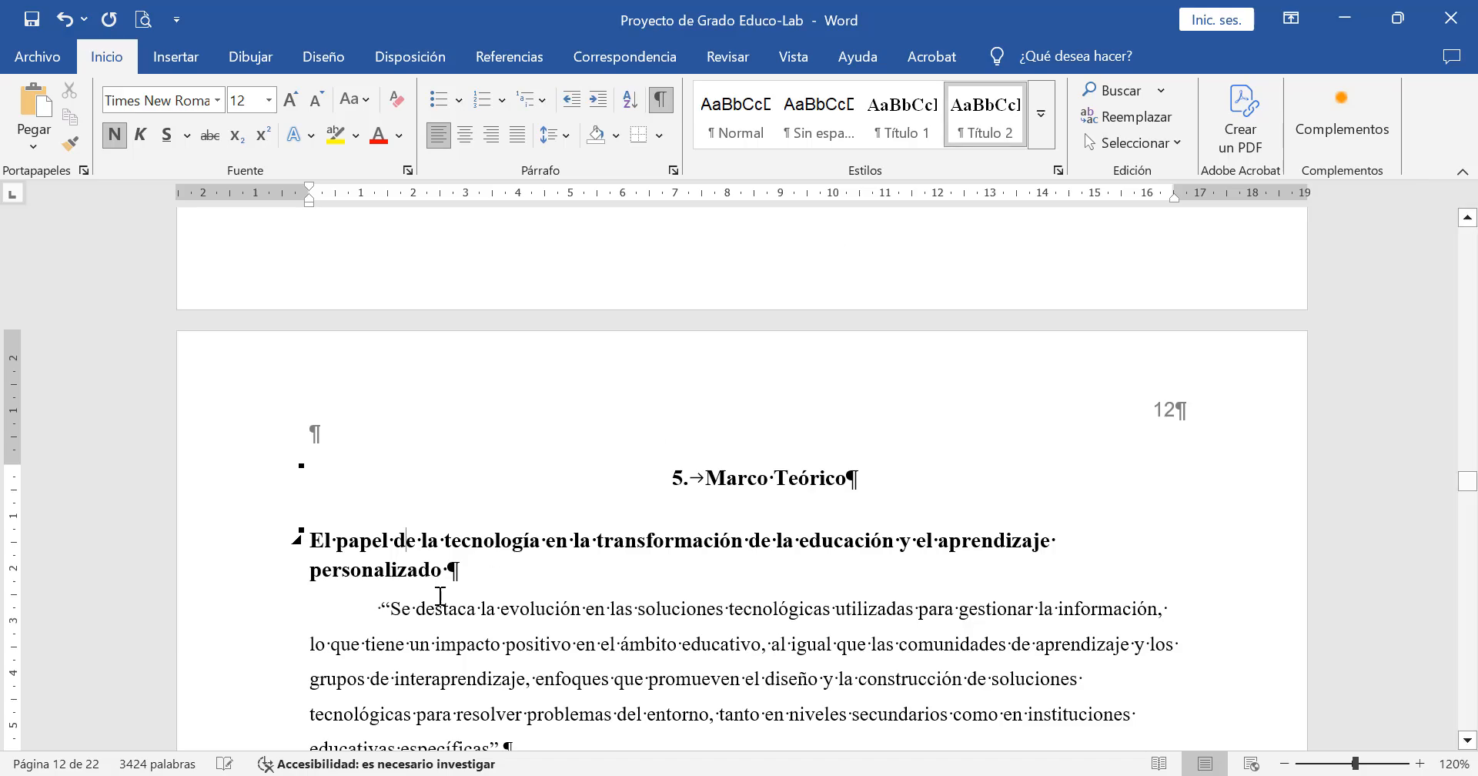
click(314, 541)
text(5.1.)
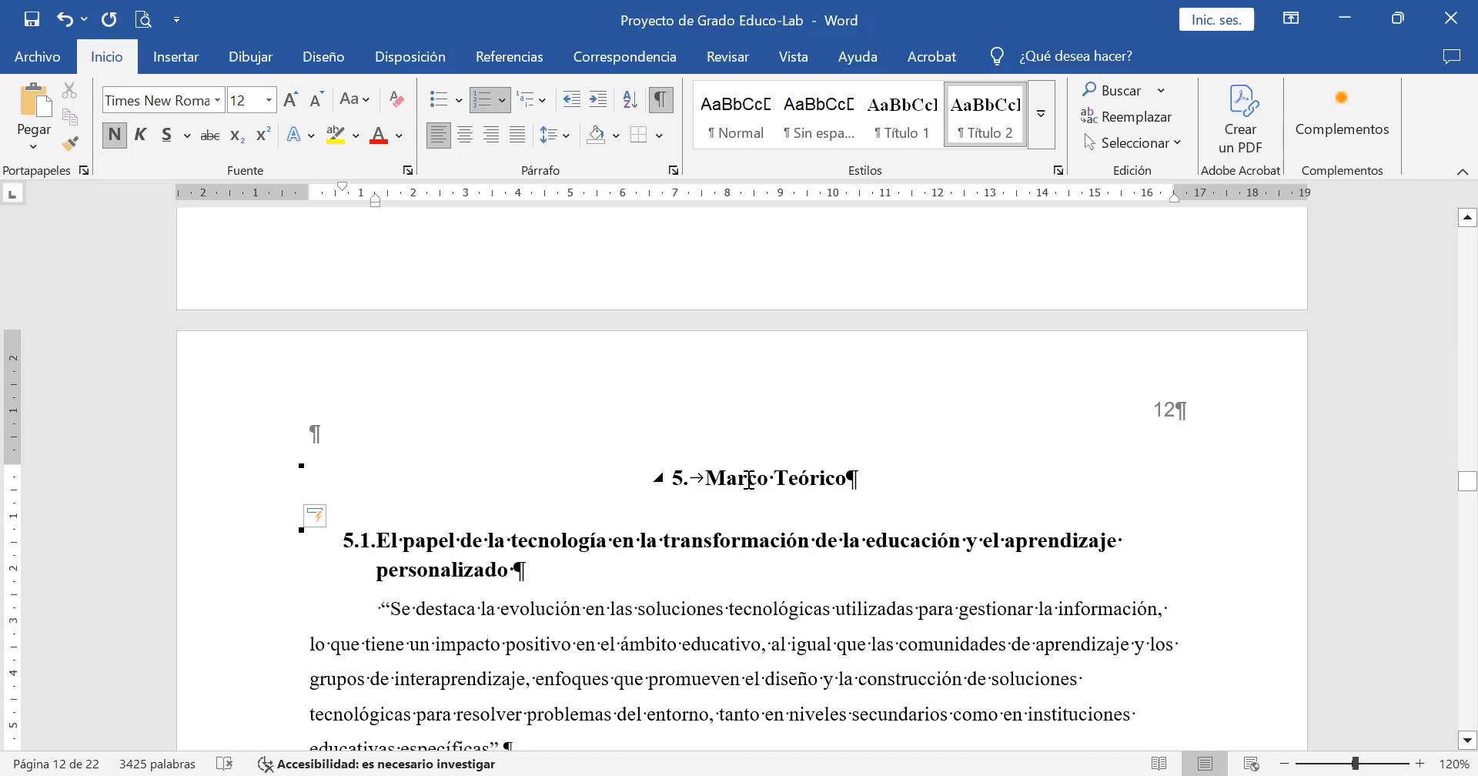
Step: Set headings 5 and 5.1 to 2,0 line spacing and remove the space before and after both paragraphs
drag(749, 478, 739, 526)
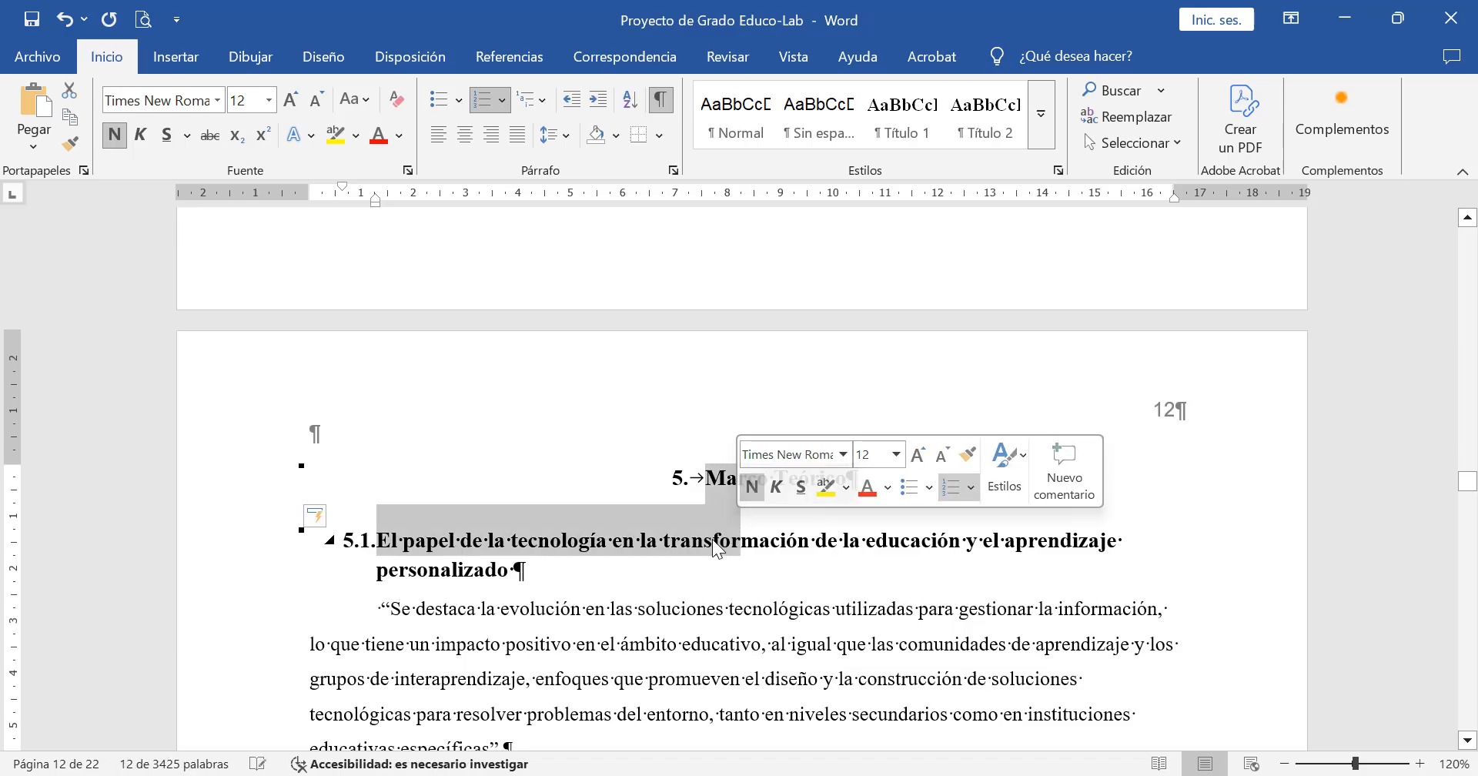
click(551, 136)
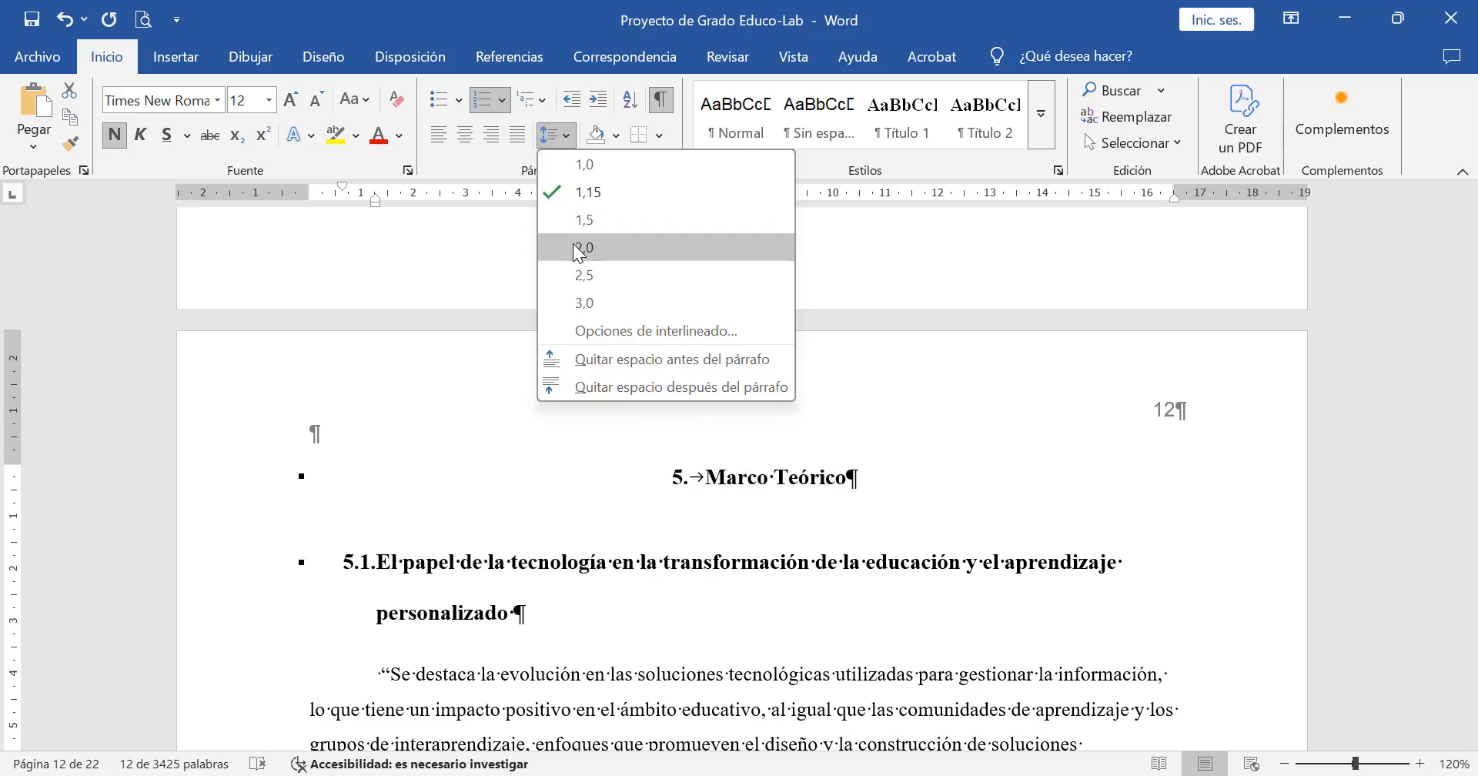
click(574, 244)
click(553, 136)
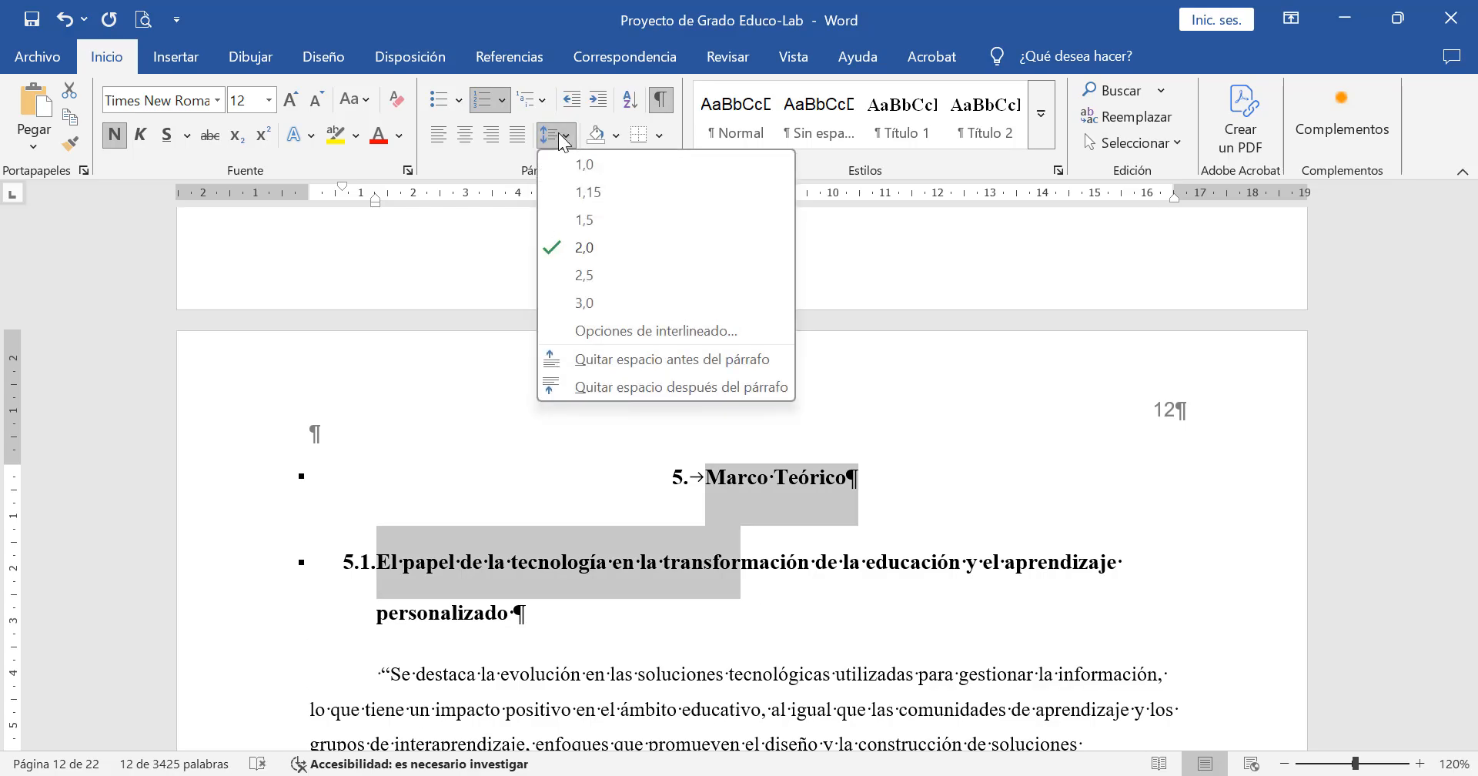
click(579, 360)
click(551, 136)
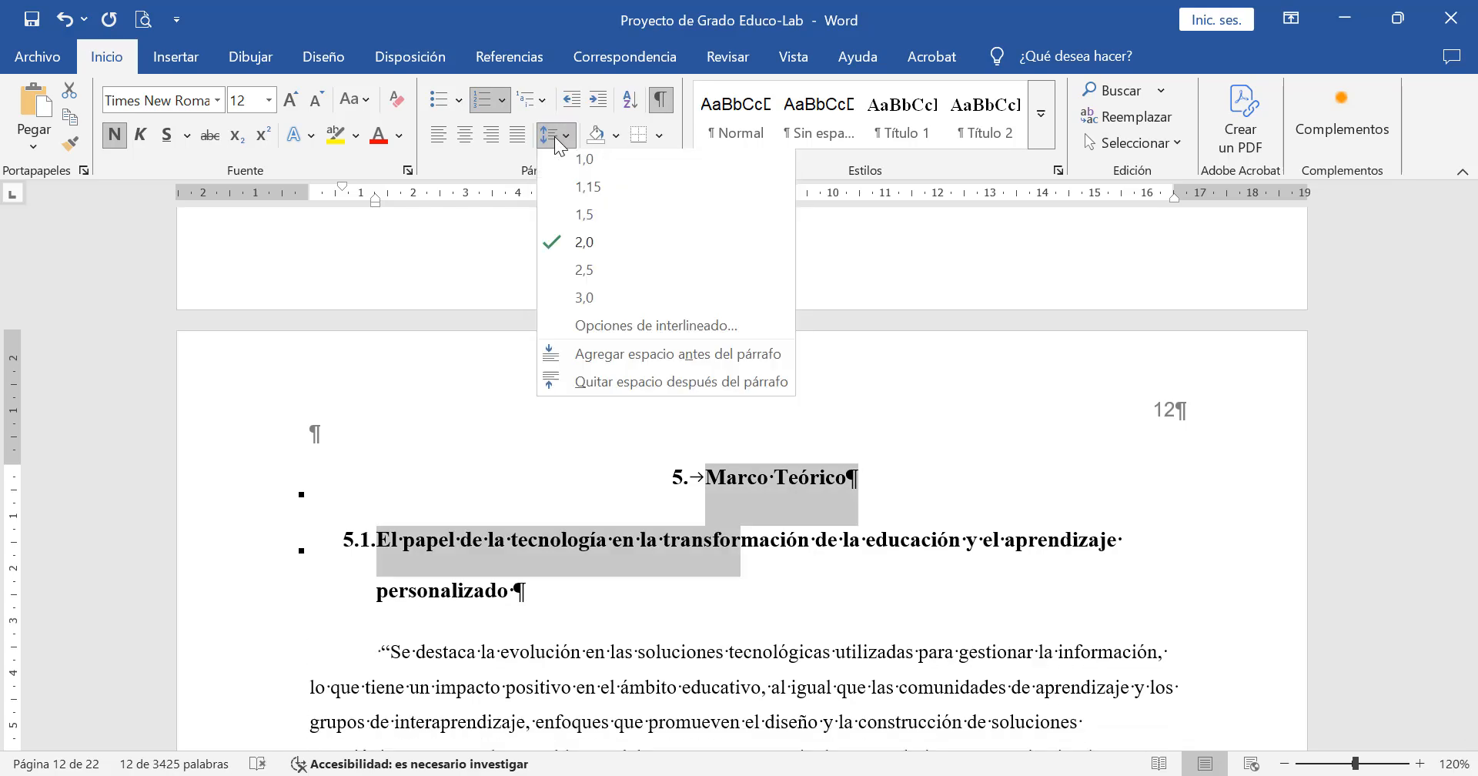
click(591, 387)
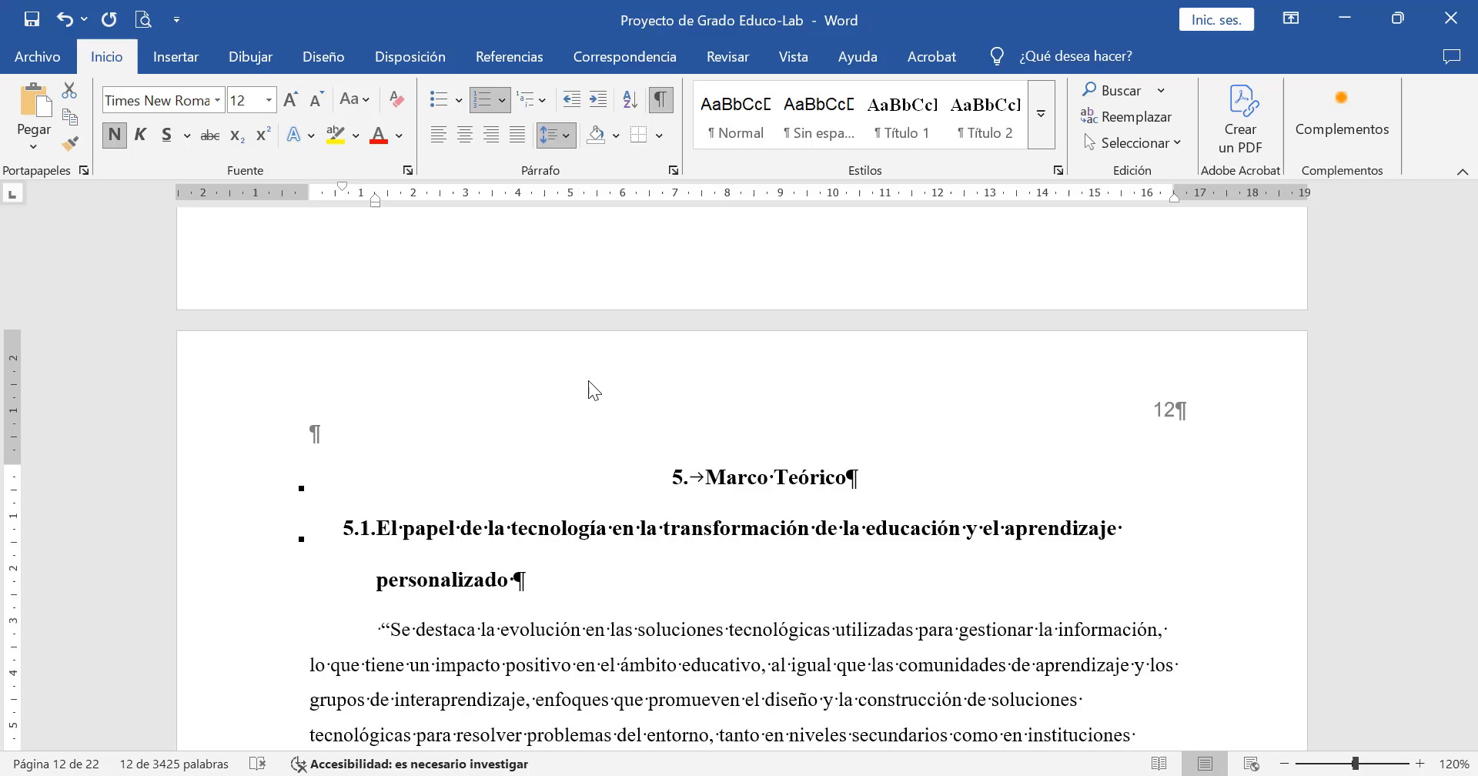
Step: Set 2,0 line spacing for the text from below heading 5.1 through the page 13 paragraph starting "Con esta cita se demuestra"
click(544, 588)
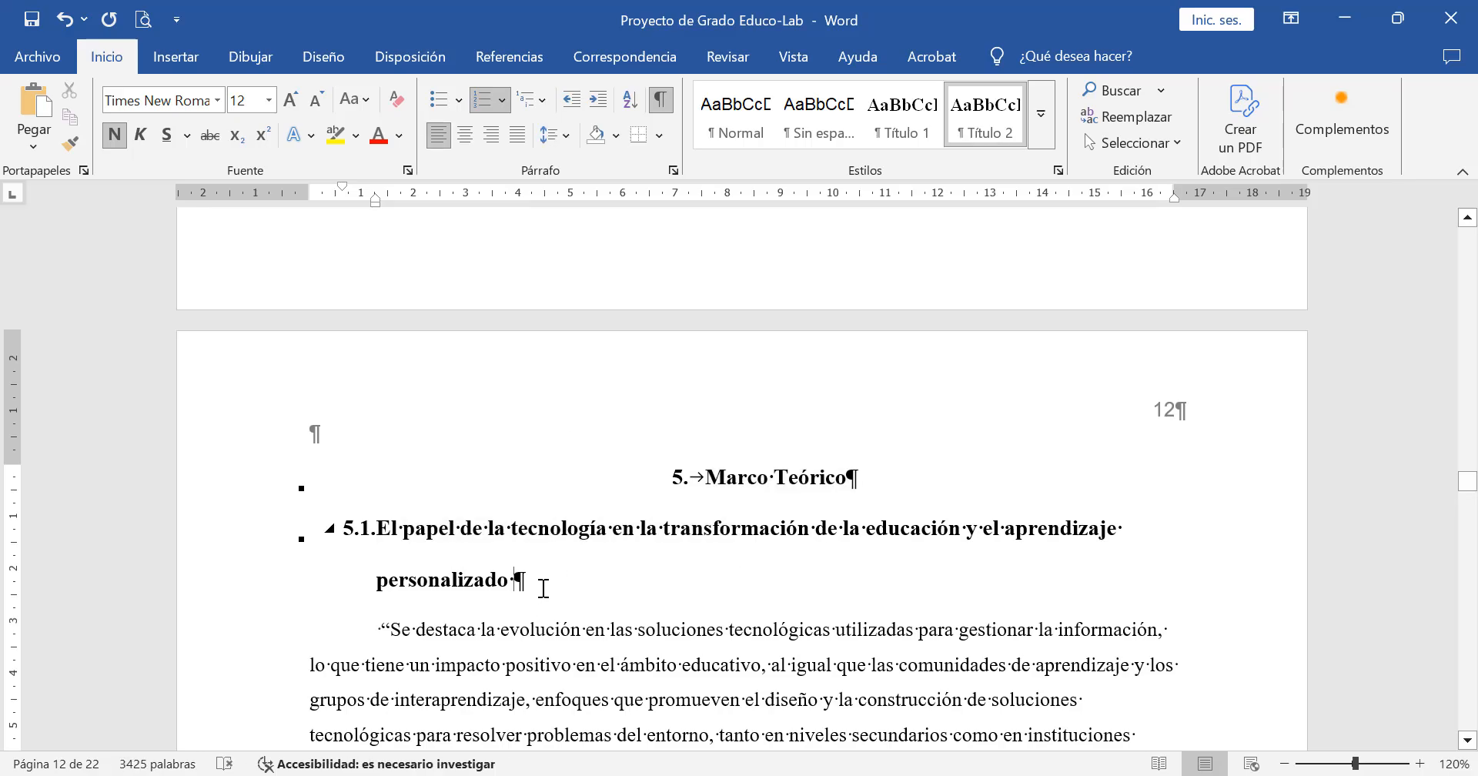
key(Right)
key(shift+Down)
key(shift+Down)
key(shift+Down)
key(shift+Down)
key(shift+Down)
key(shift+Down)
key(shift+Down)
key(shift+Down)
key(shift+Down)
key(shift+Down)
key(shift+Down)
key(shift+Down)
key(shift+Down)
key(shift+Down)
key(shift+Down)
key(shift+Down)
key(shift+Down)
key(shift+Down)
key(shift+Down)
key(shift+Down)
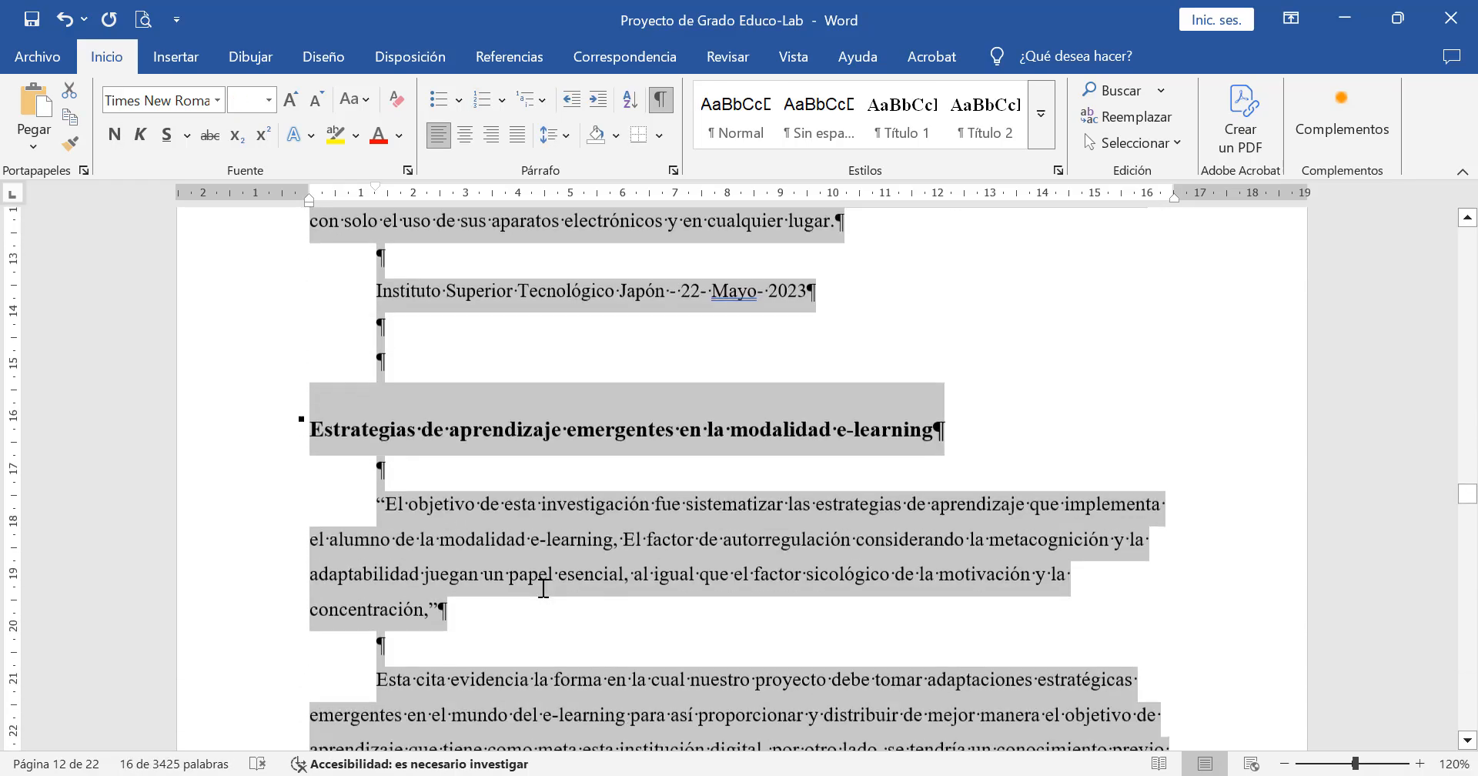
key(shift+Down)
key(shift+Down)
key(shift+Down)
key(shift+Down)
key(shift+Down)
key(shift+Down)
key(shift+Down)
key(shift+Down)
key(shift+Down)
key(shift+Down)
key(shift+Down)
key(shift+Down)
key(shift+Down)
key(shift+Down)
key(shift+Down)
key(shift+Down)
key(shift+Down)
key(shift+Down)
key(shift+Down)
key(shift+Down)
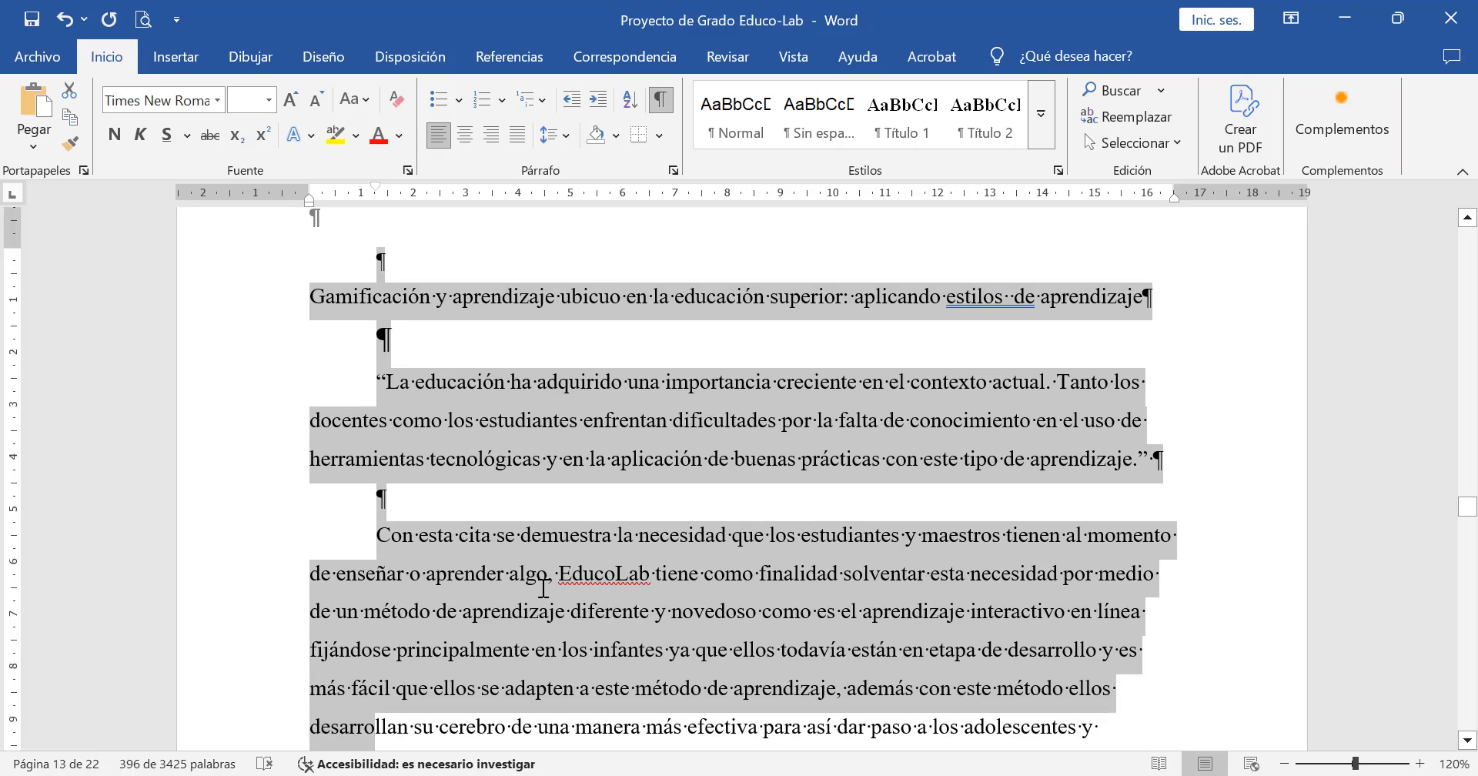
click(552, 135)
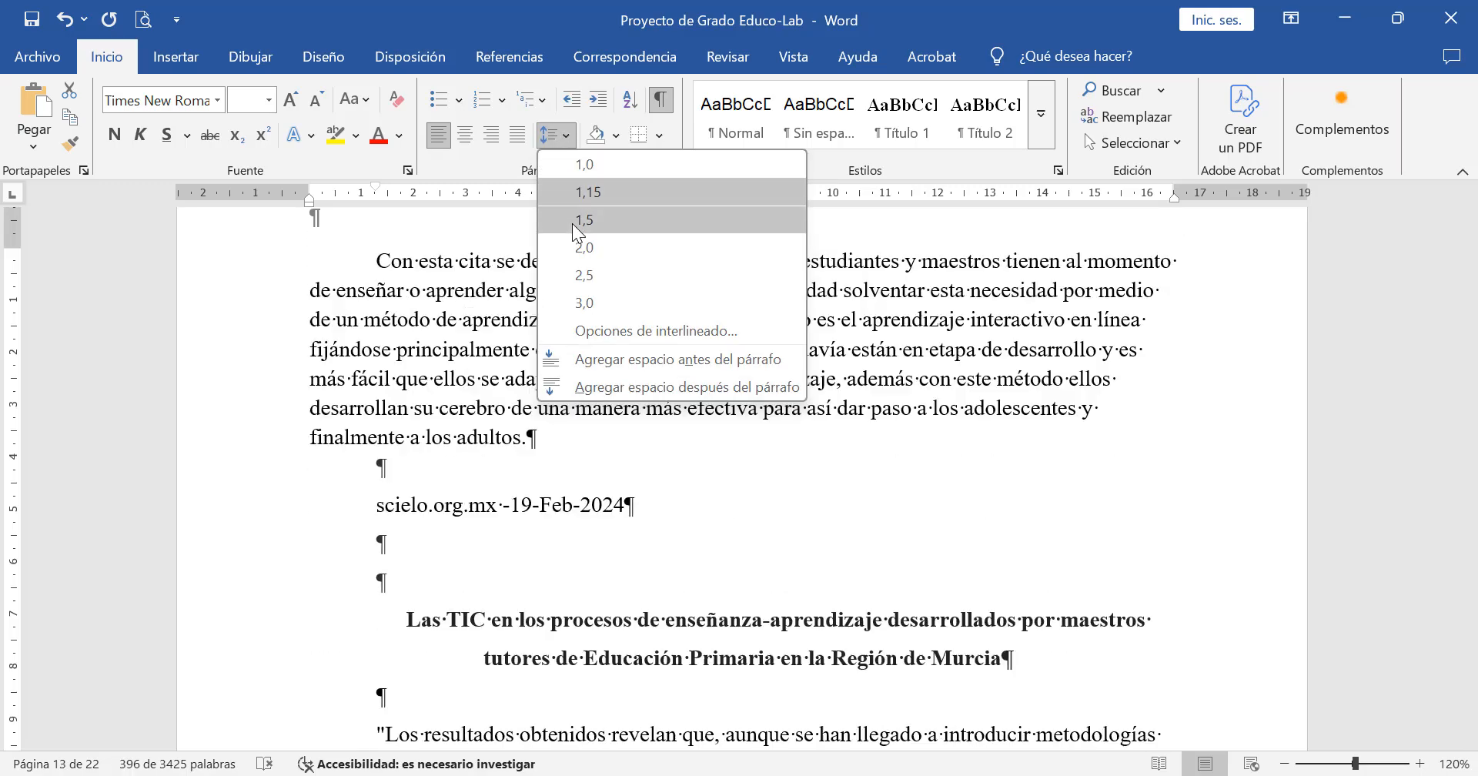
click(577, 247)
scroll(508, 336, up, 10)
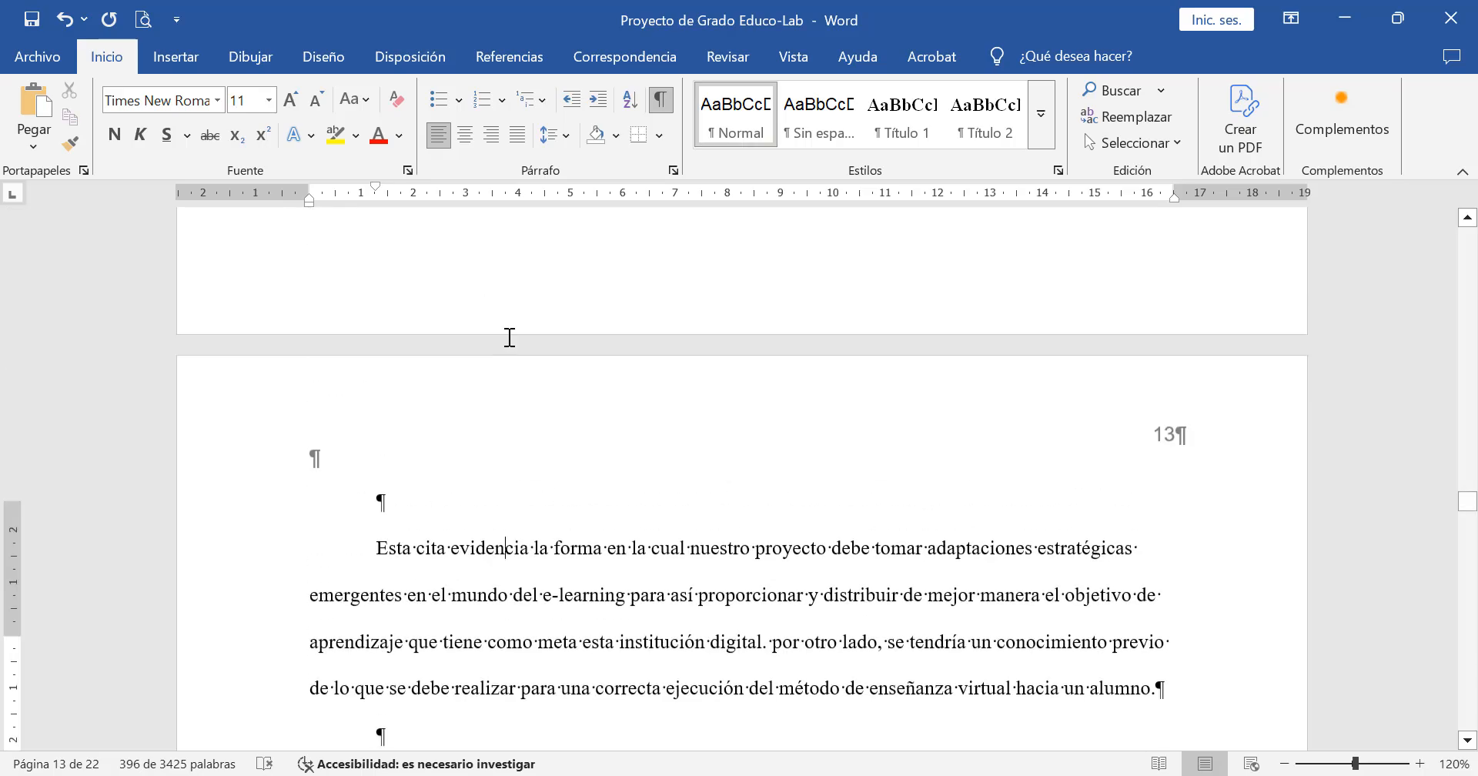
click(510, 337)
scroll(509, 337, up, 8)
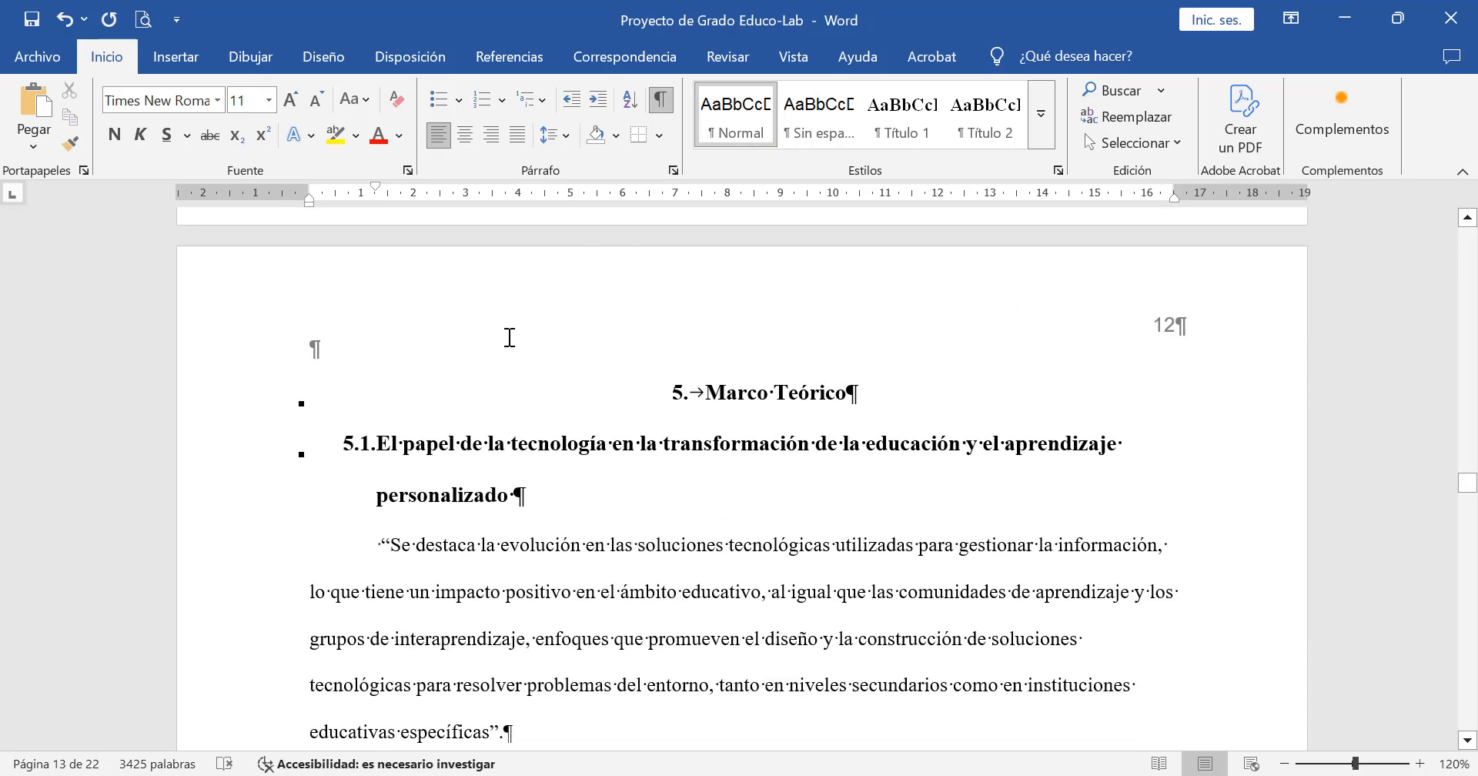
Step: Remove the opening and closing quotation marks from the paragraph starting "Se destaca la evolución" under heading 5.1
scroll(510, 337, down, 3)
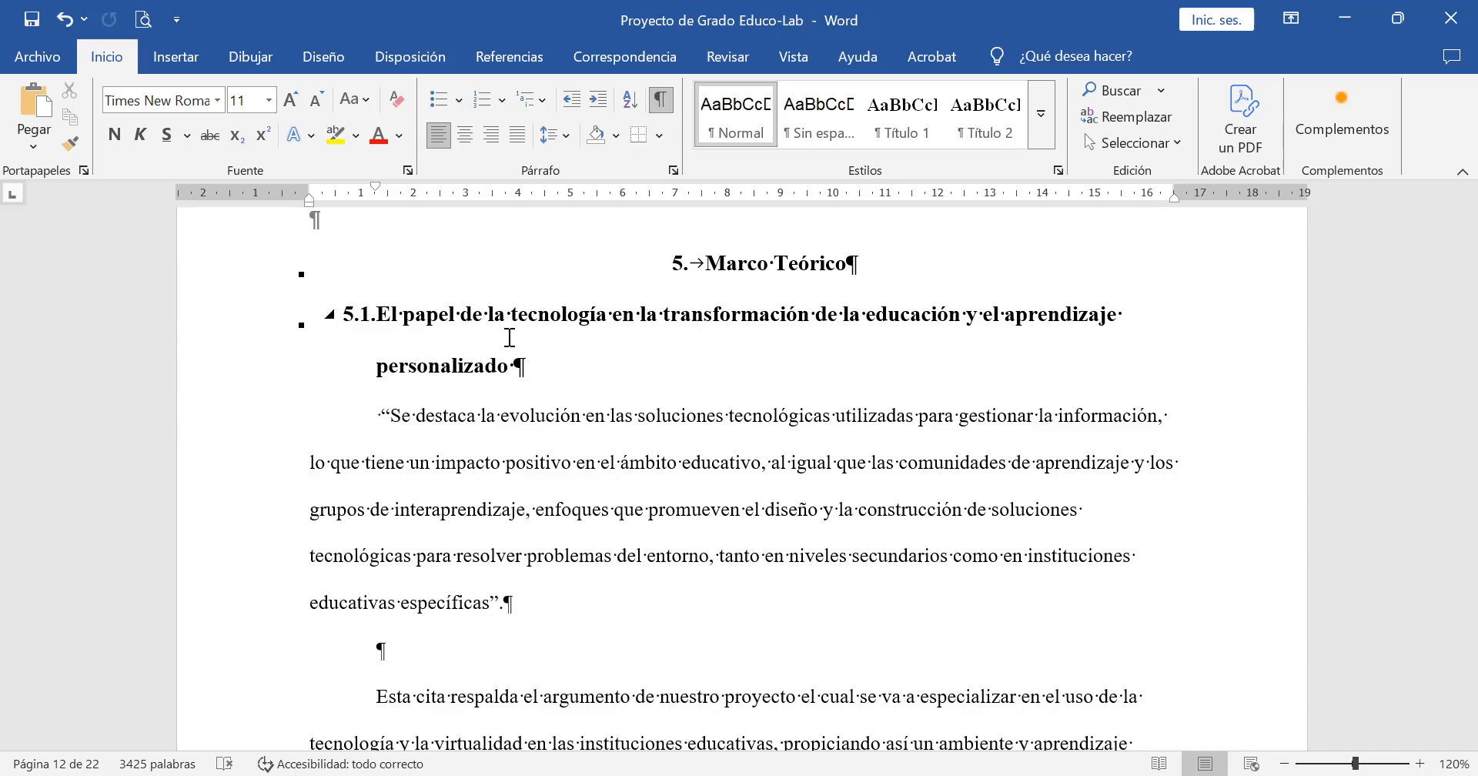
click(468, 368)
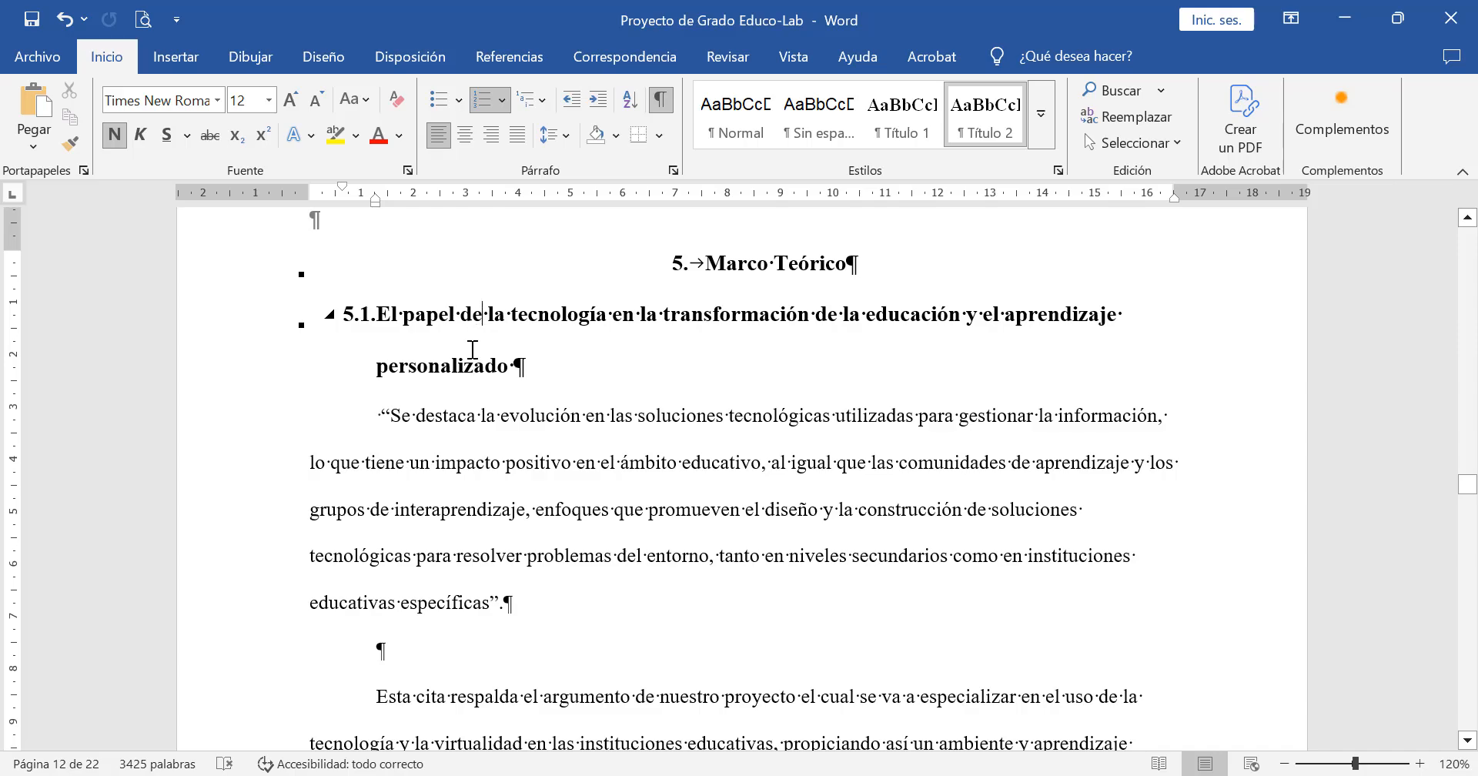
click(437, 417)
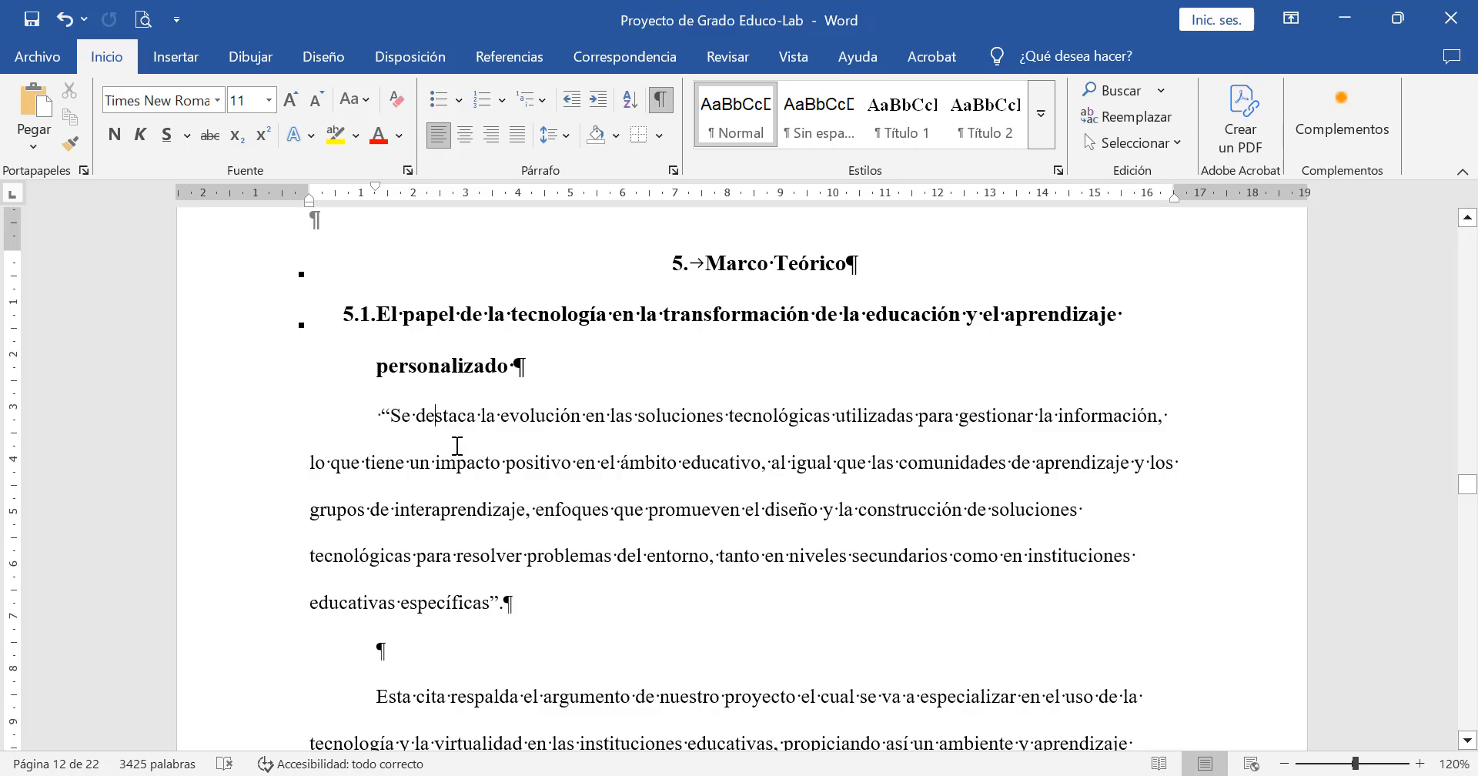
click(421, 420)
click(379, 423)
scroll(626, 486, down, 1)
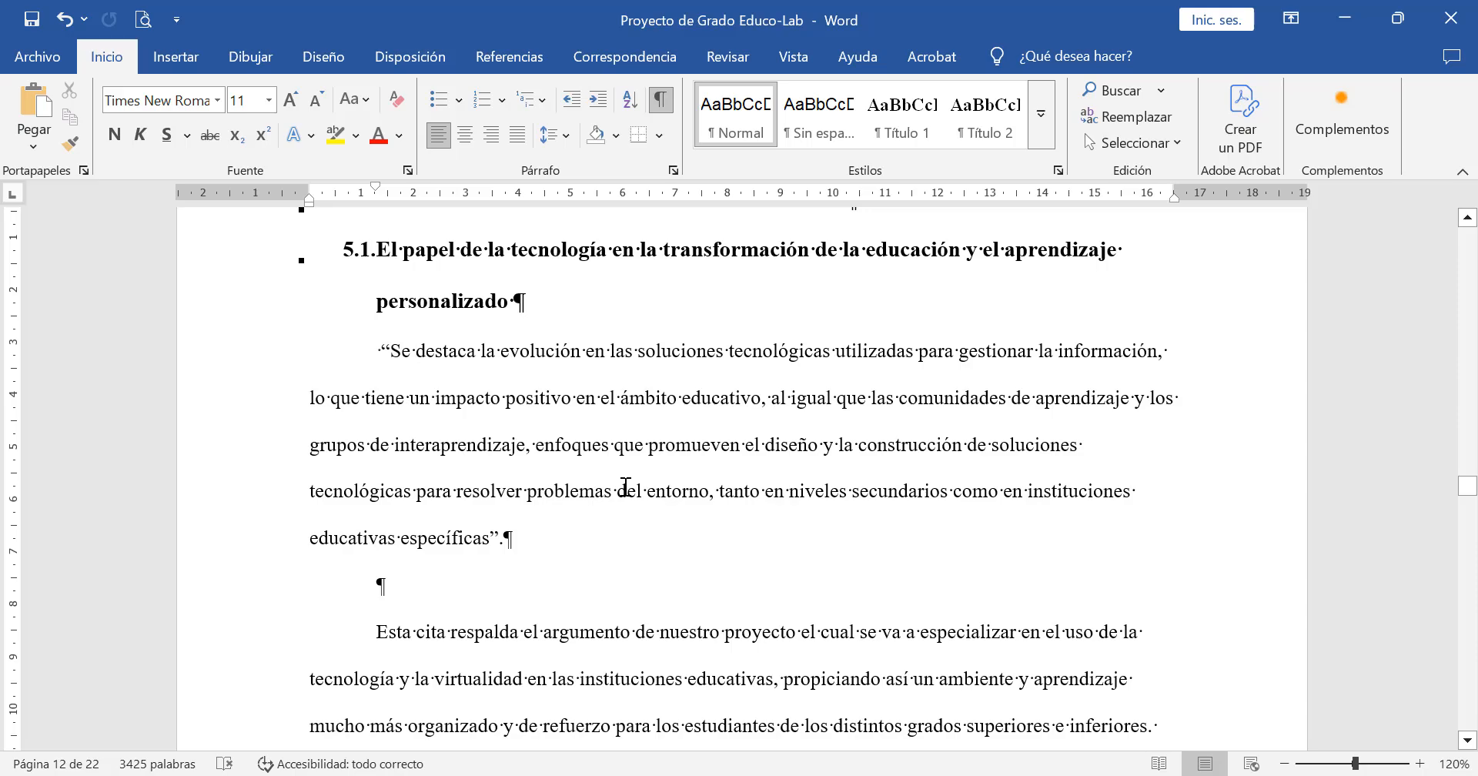
click(384, 351)
key(BackSpace)
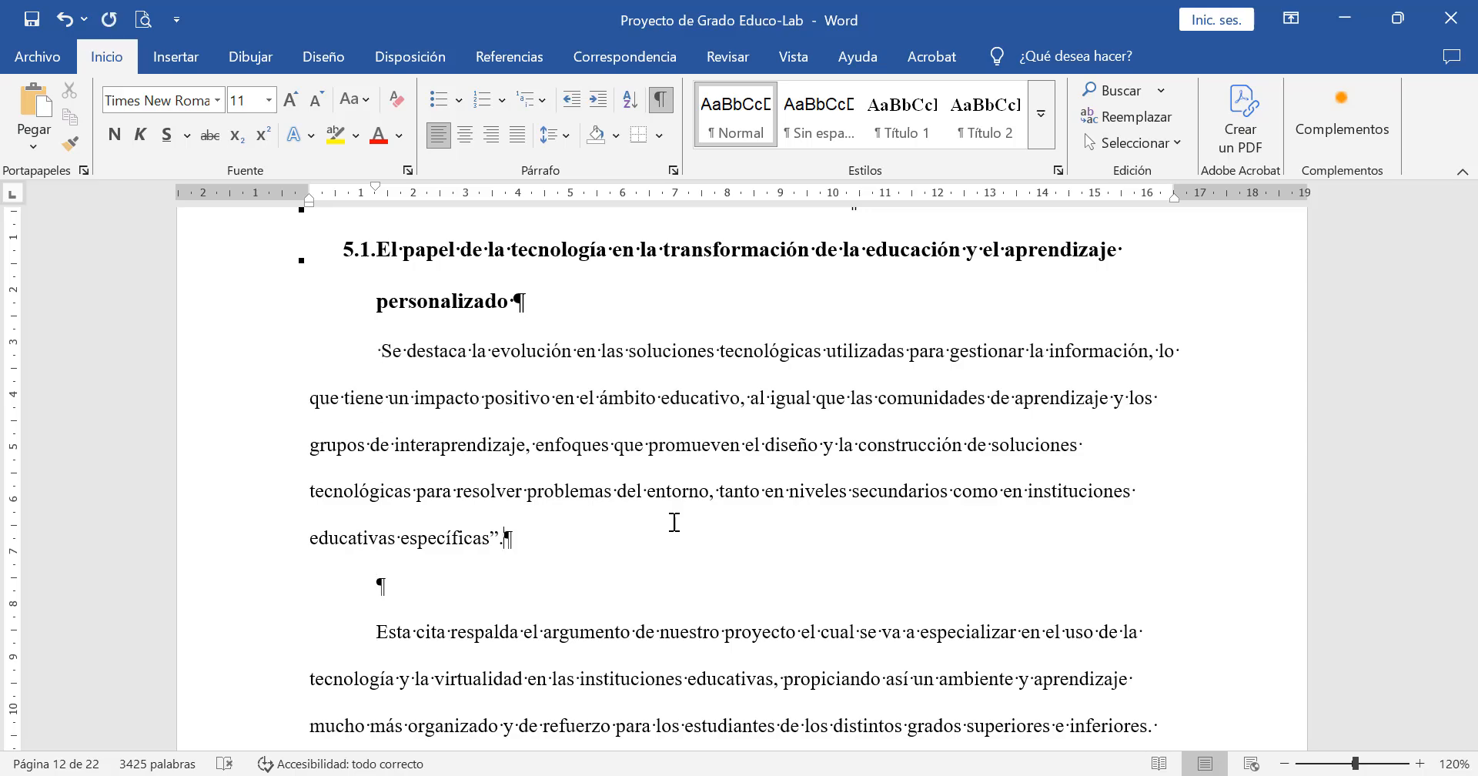
key(BackSpace)
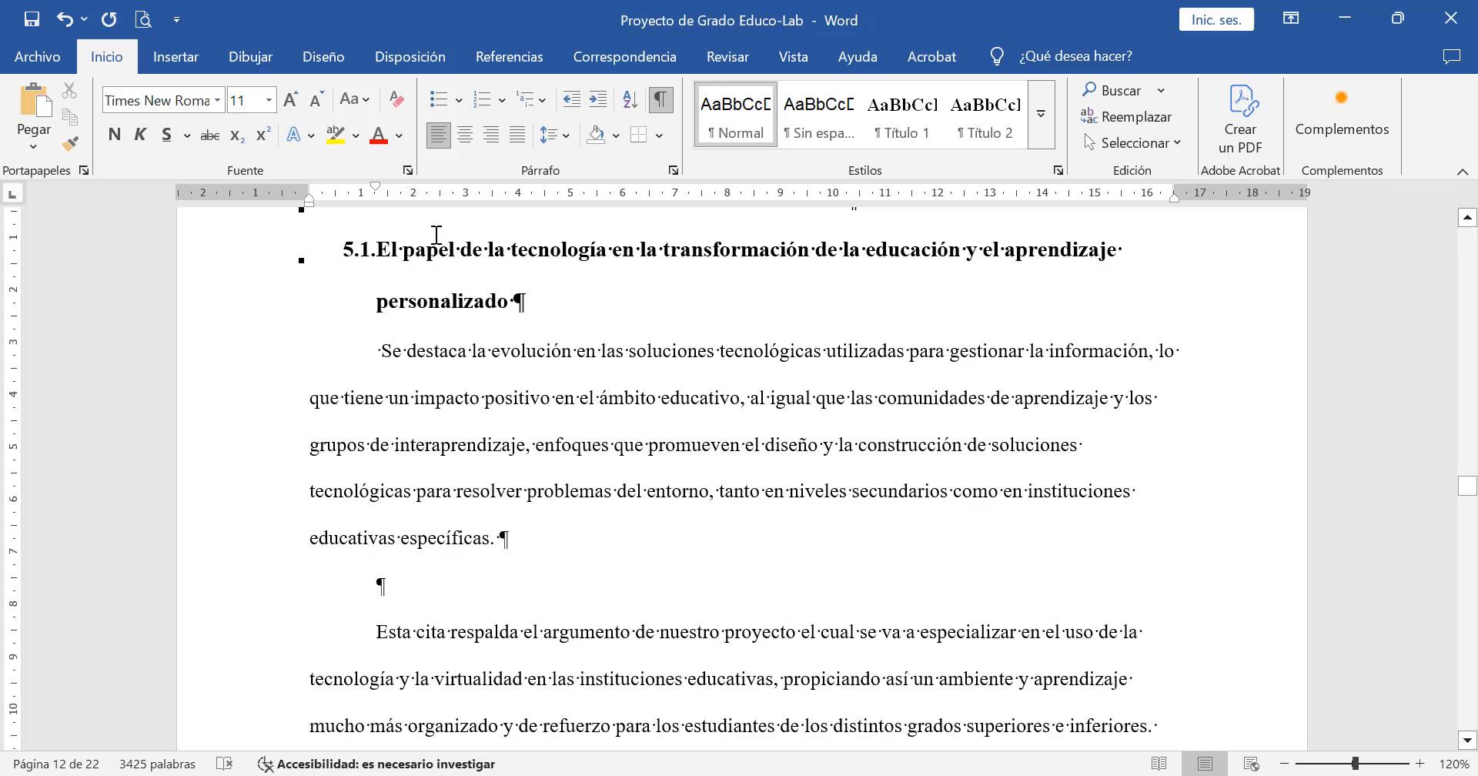
Step: Capitalize each word of heading 5.1, "El Papel De La Tecnología En La Transformación De La Educación Y El Aprendizaje Personalizado"
click(416, 250)
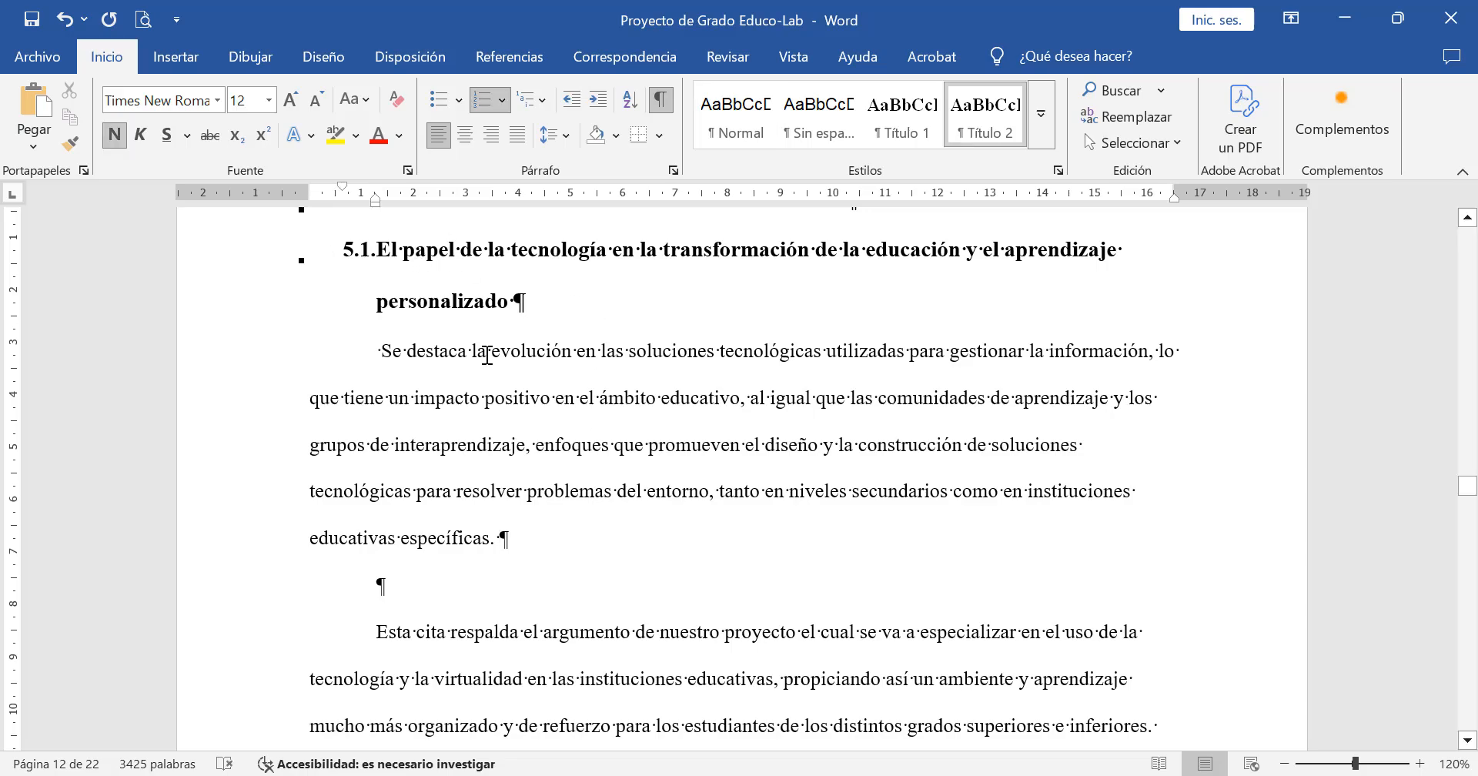
scroll(485, 353, up, 3)
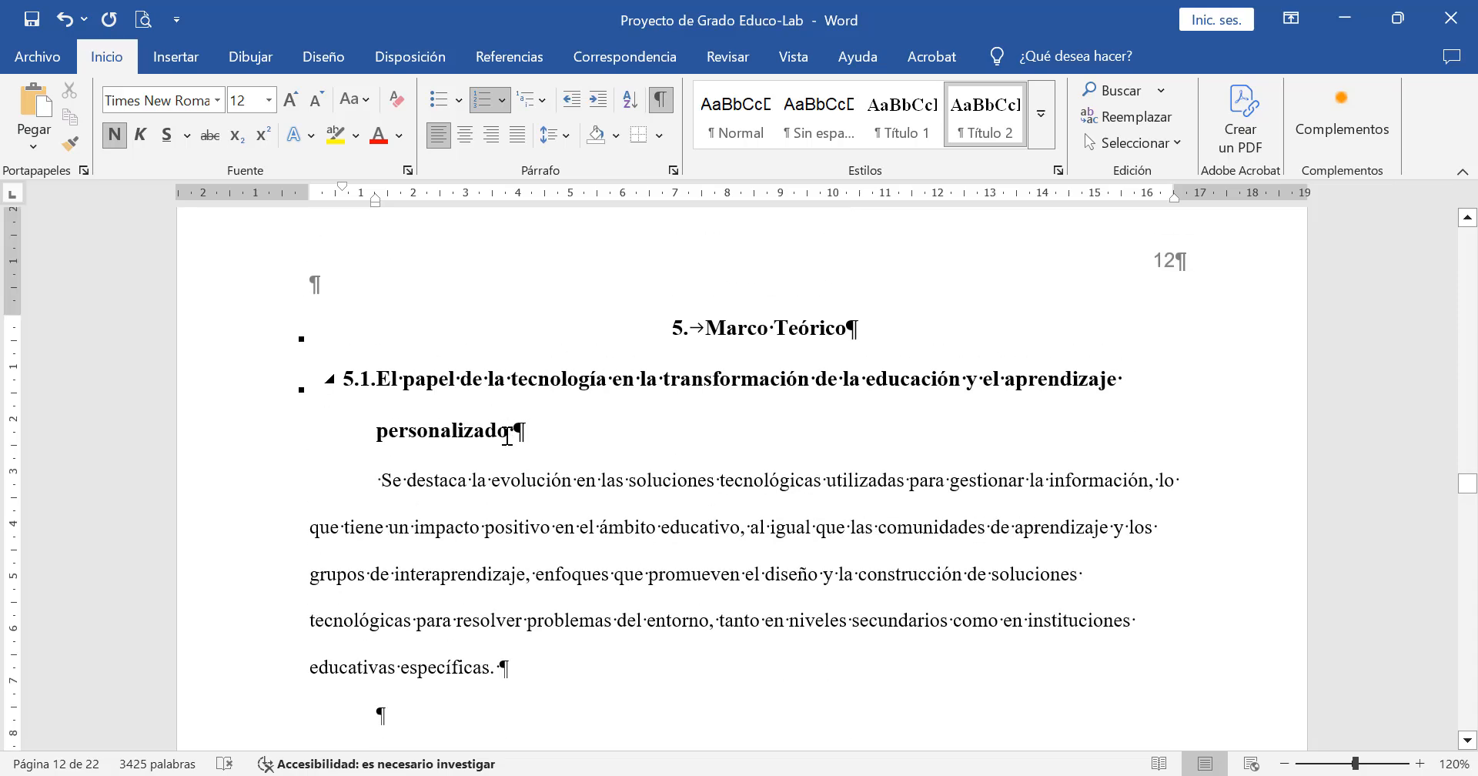
drag(507, 435, 377, 381)
click(355, 100)
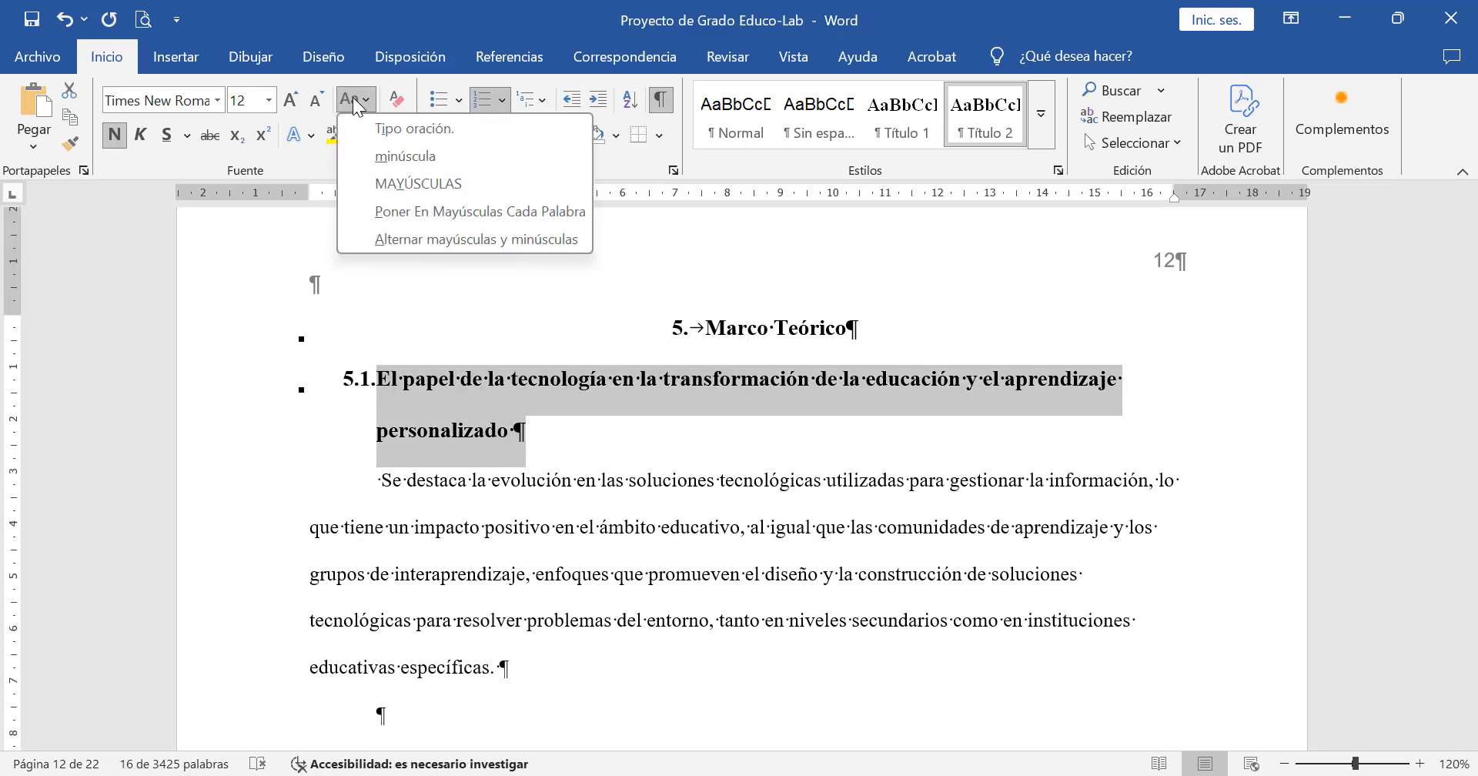
click(404, 210)
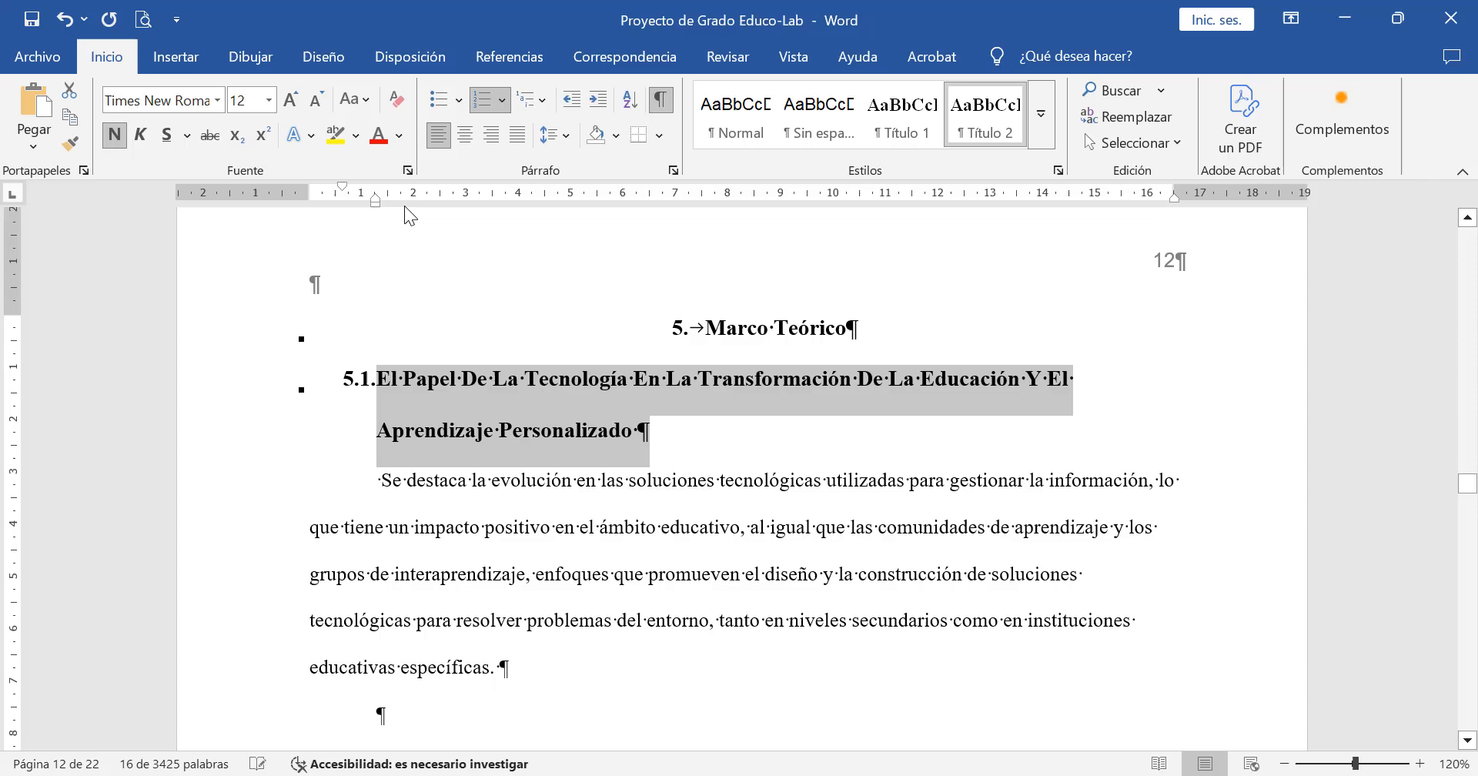
Step: Lowercase "de la" before "Tecnología" and "en la" before "Transformación" in heading 5.1
click(422, 385)
click(477, 378)
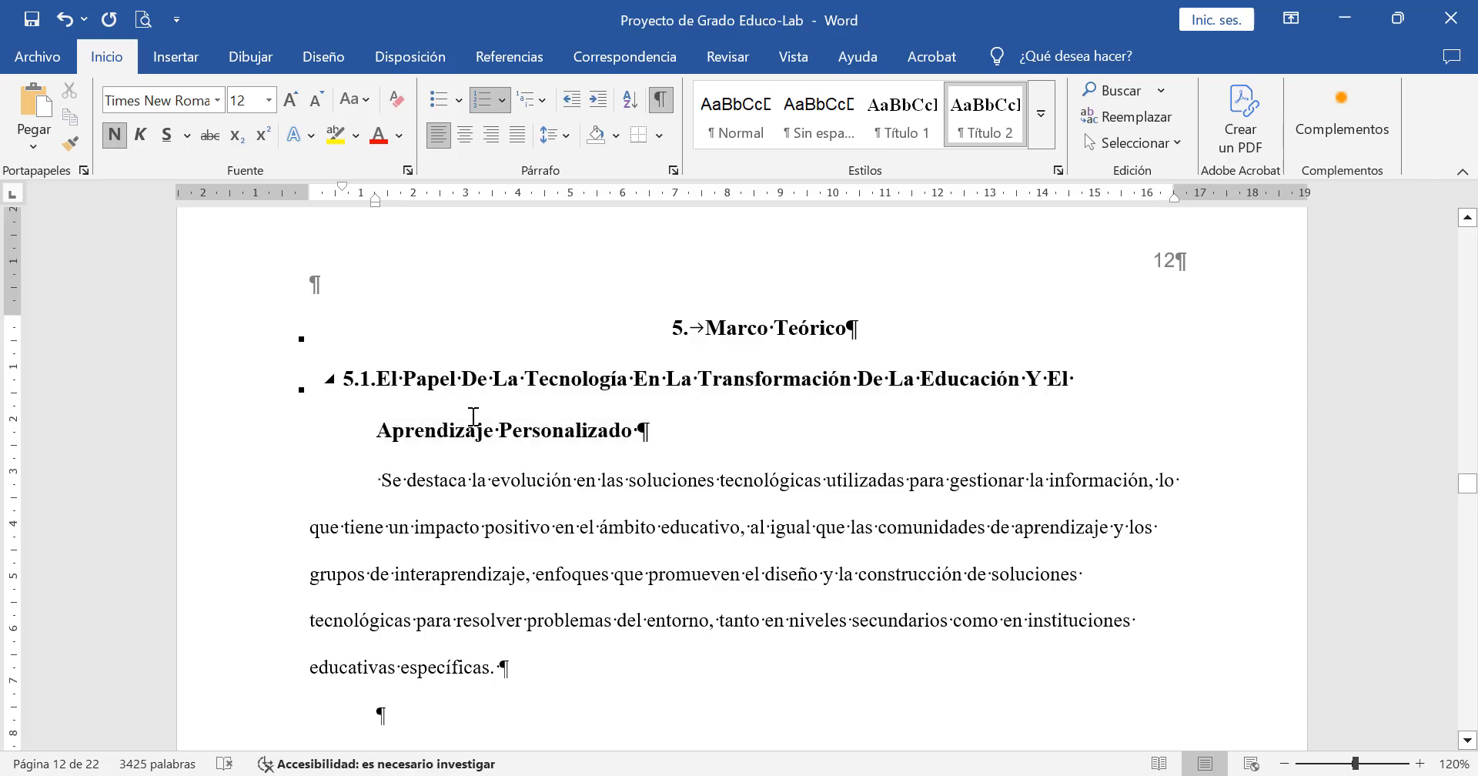
key(BackSpace)
text(d)
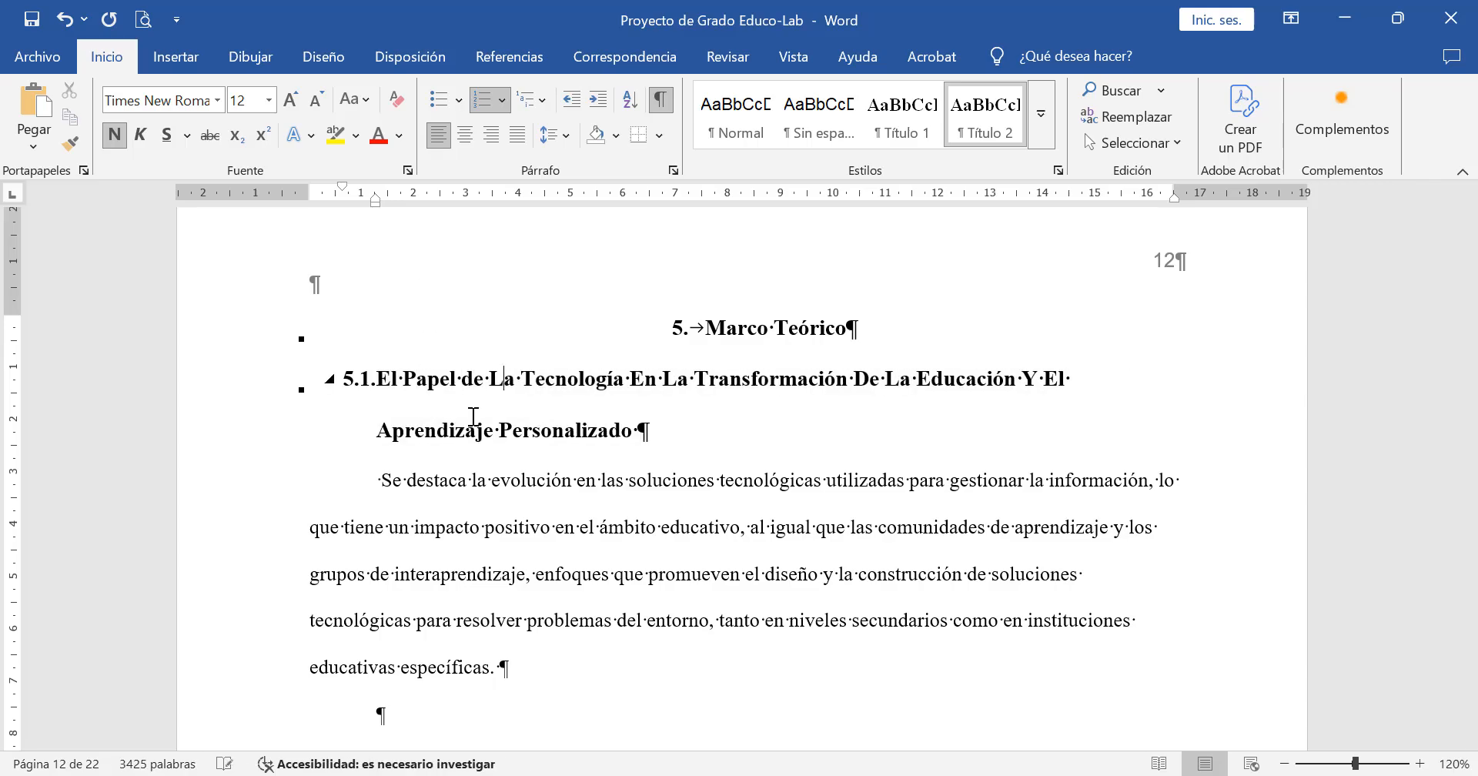
key(BackSpace)
text(l)
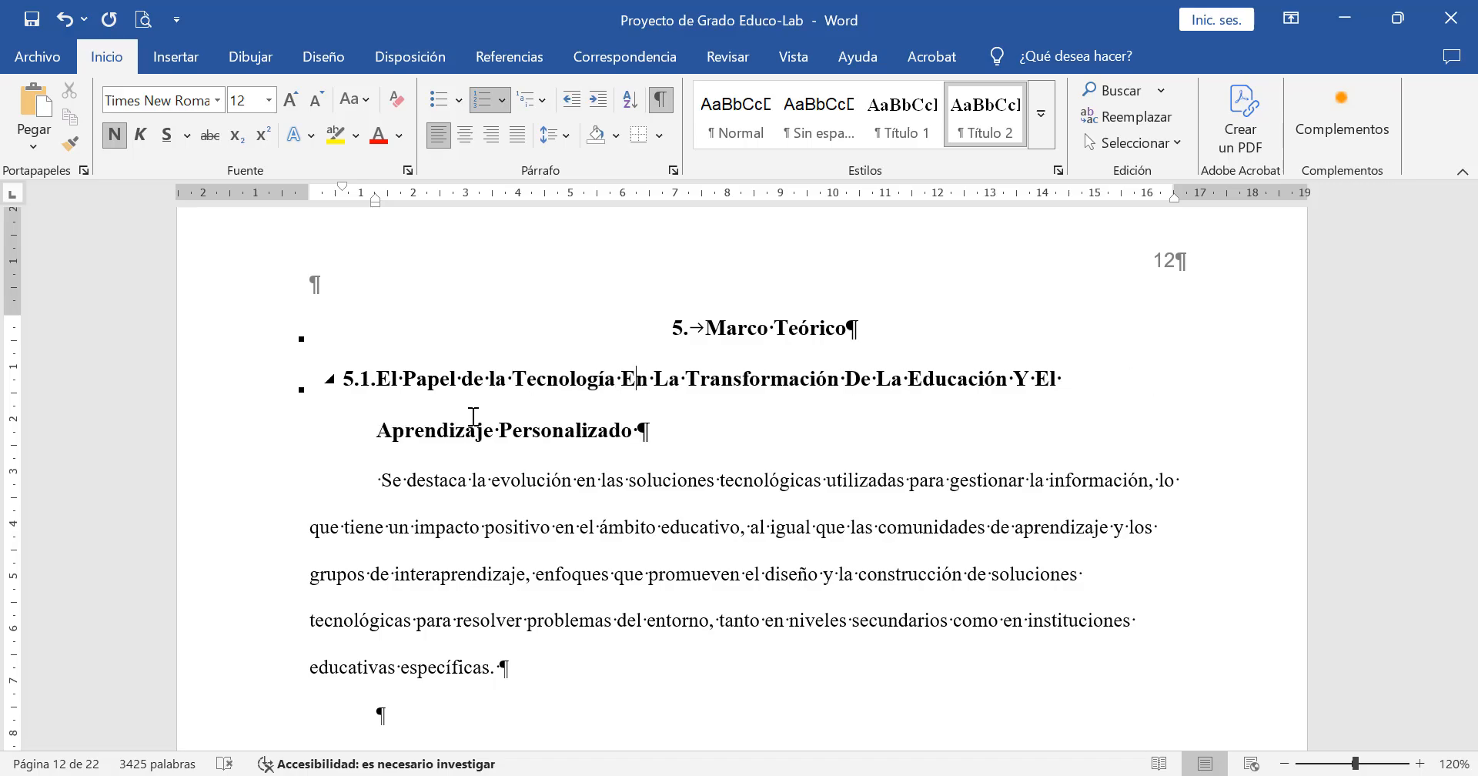
key(BackSpace)
text(e)
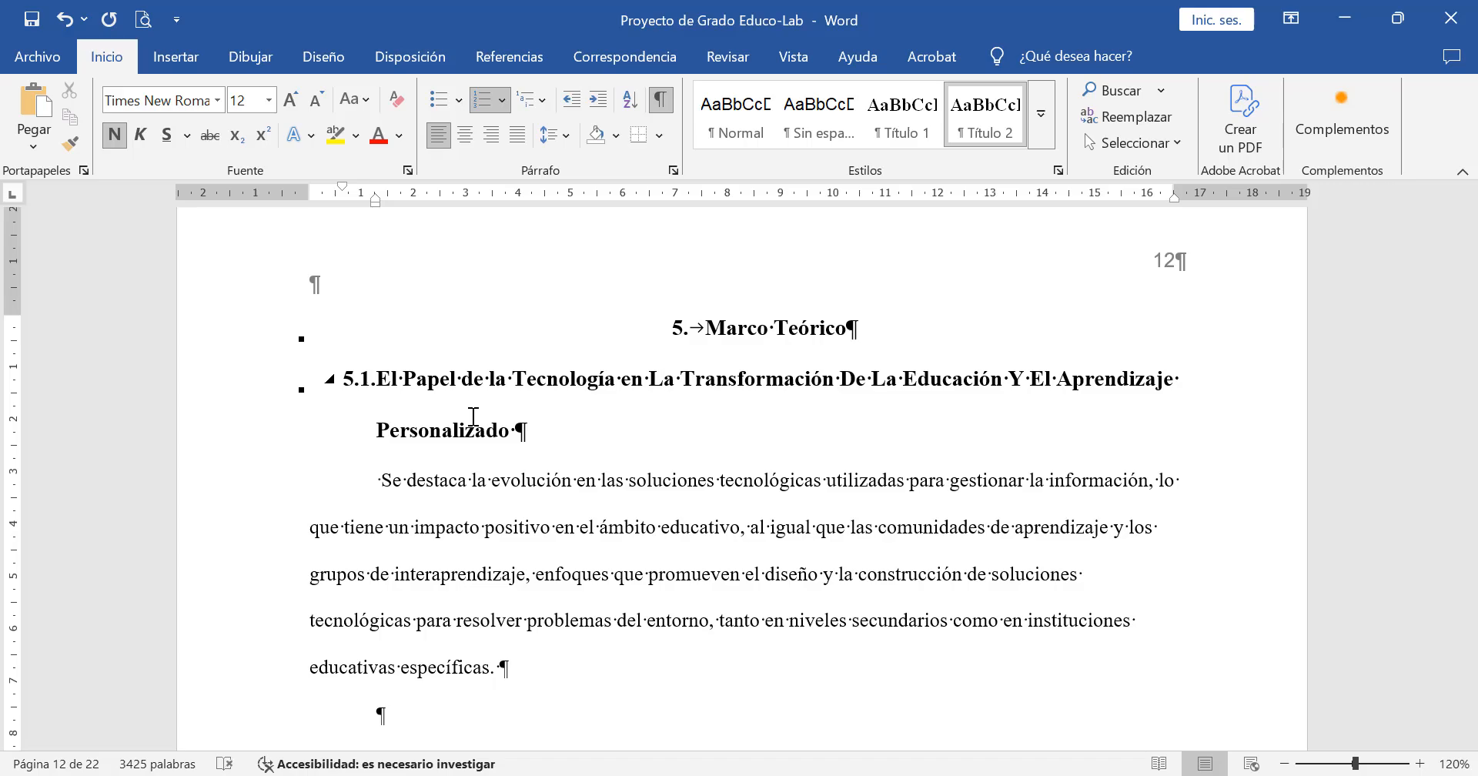
key(BackSpace)
text(l)
key(Right)
key(Right)
key(Right)
key(Right)
key(Right)
key(Right)
key(Right)
key(Right)
key(Right)
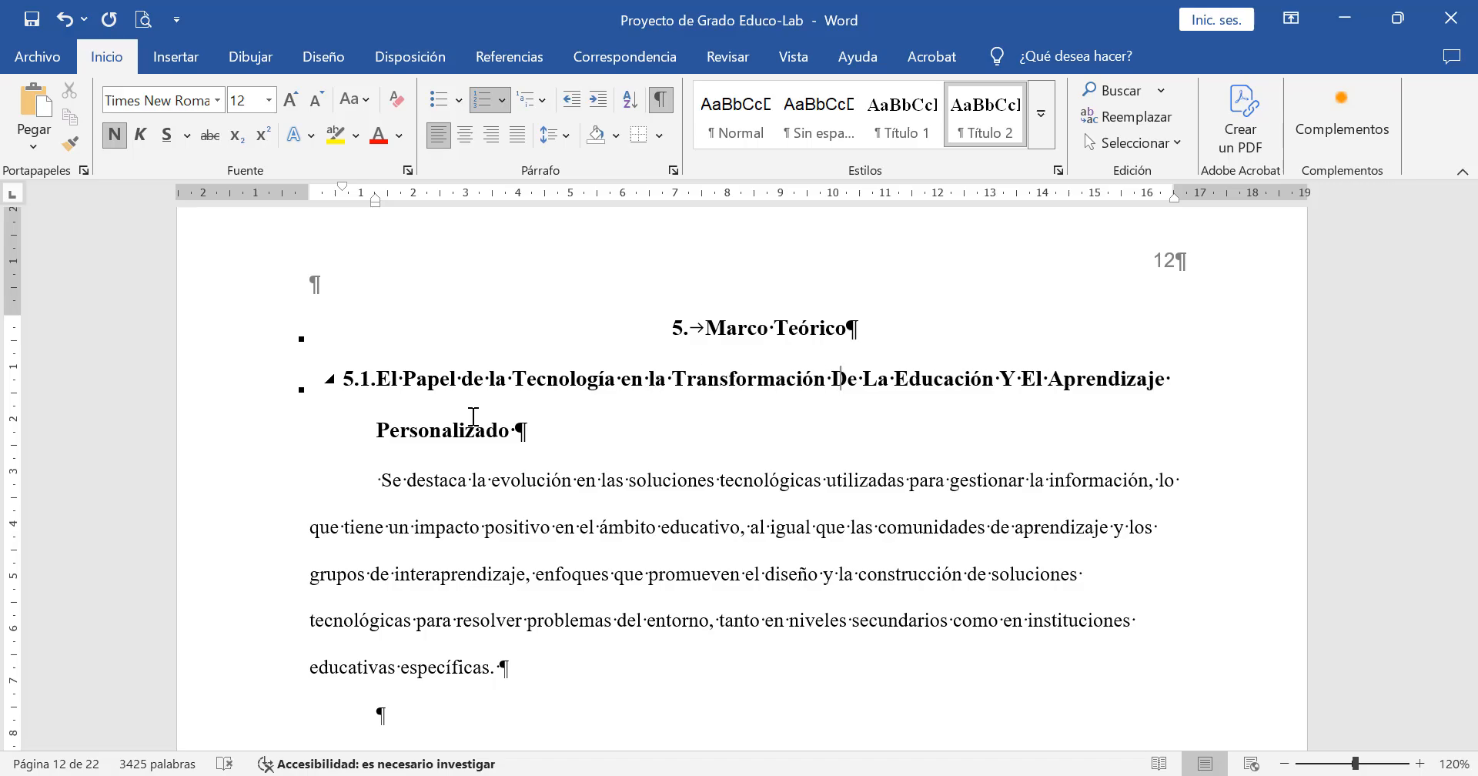
Step: Lowercase "de la" before "Educación" and "y el" before "Aprendizaje" in heading 5.1
key(BackSpace)
text(d)
key(Right)
key(Right)
key(Right)
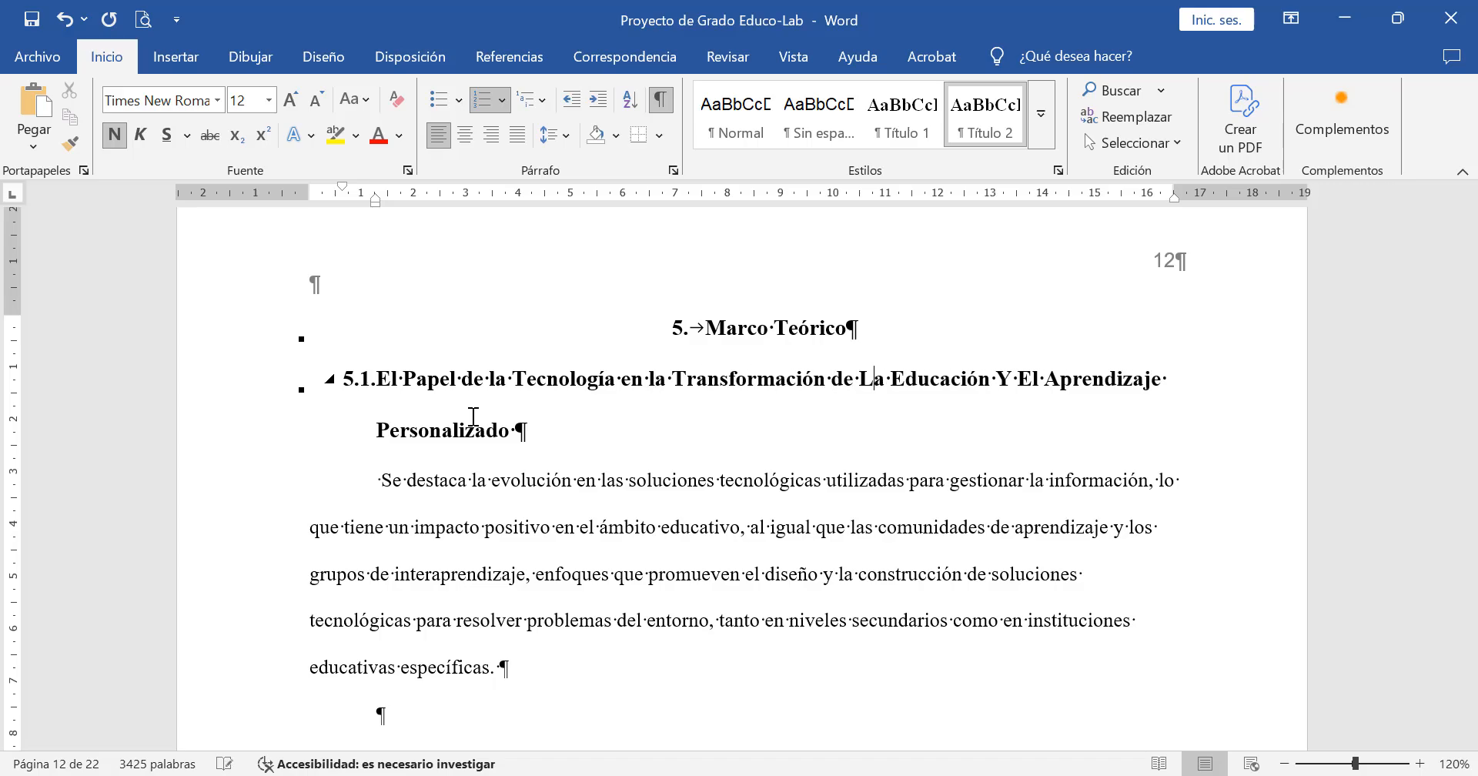
key(BackSpace)
text(l)
key(Right)
key(Right)
key(Right)
key(Right)
key(Right)
key(Right)
key(Right)
key(Right)
key(Right)
key(Right)
key(Right)
key(Right)
key(Right)
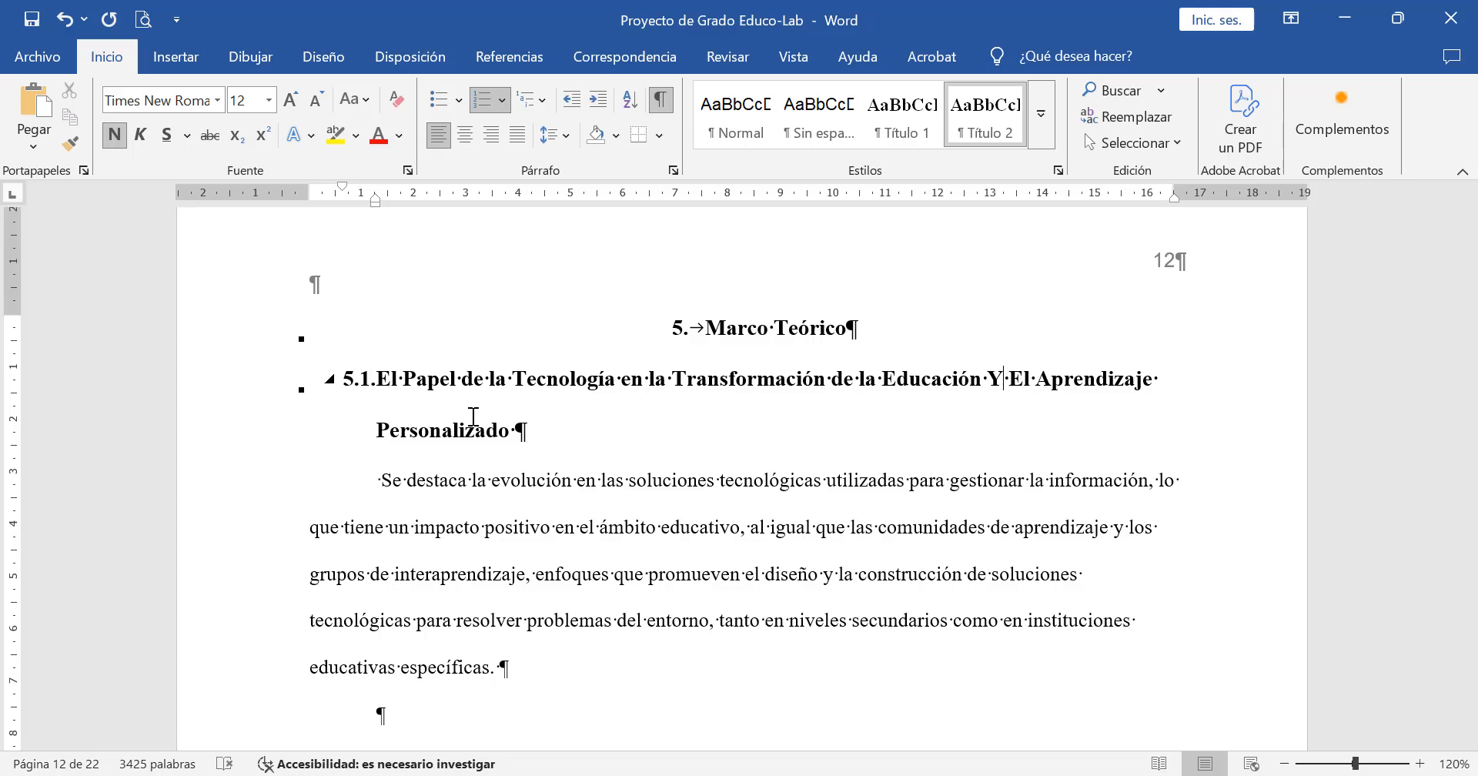
key(BackSpace)
text(y)
key(Right)
key(BackSpace)
text(e)
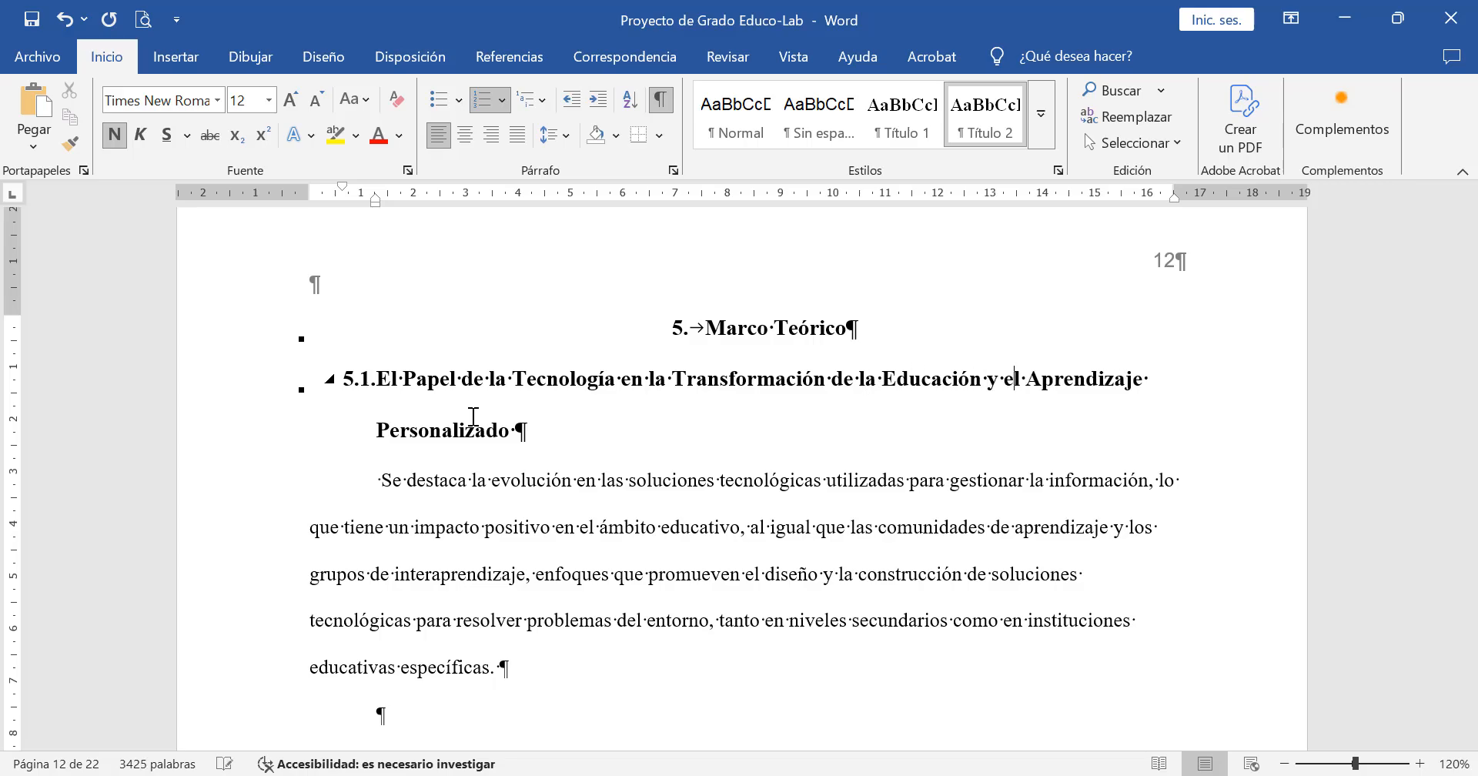
Step: Add a parenthetical citation with both authors' surnames and initials and the year 2009, ending in a period, after "educativas específicas."
key(Right)
key(Right)
key(Right)
key(Right)
key(Right)
key(Right)
key(Right)
key(Right)
key(Right)
key(Right)
key(Right)
key(Right)
key(Right)
key(Right)
key(Right)
key(Right)
key(Right)
key(Right)
key(Right)
key(Right)
key(Down)
key(Down)
key(Down)
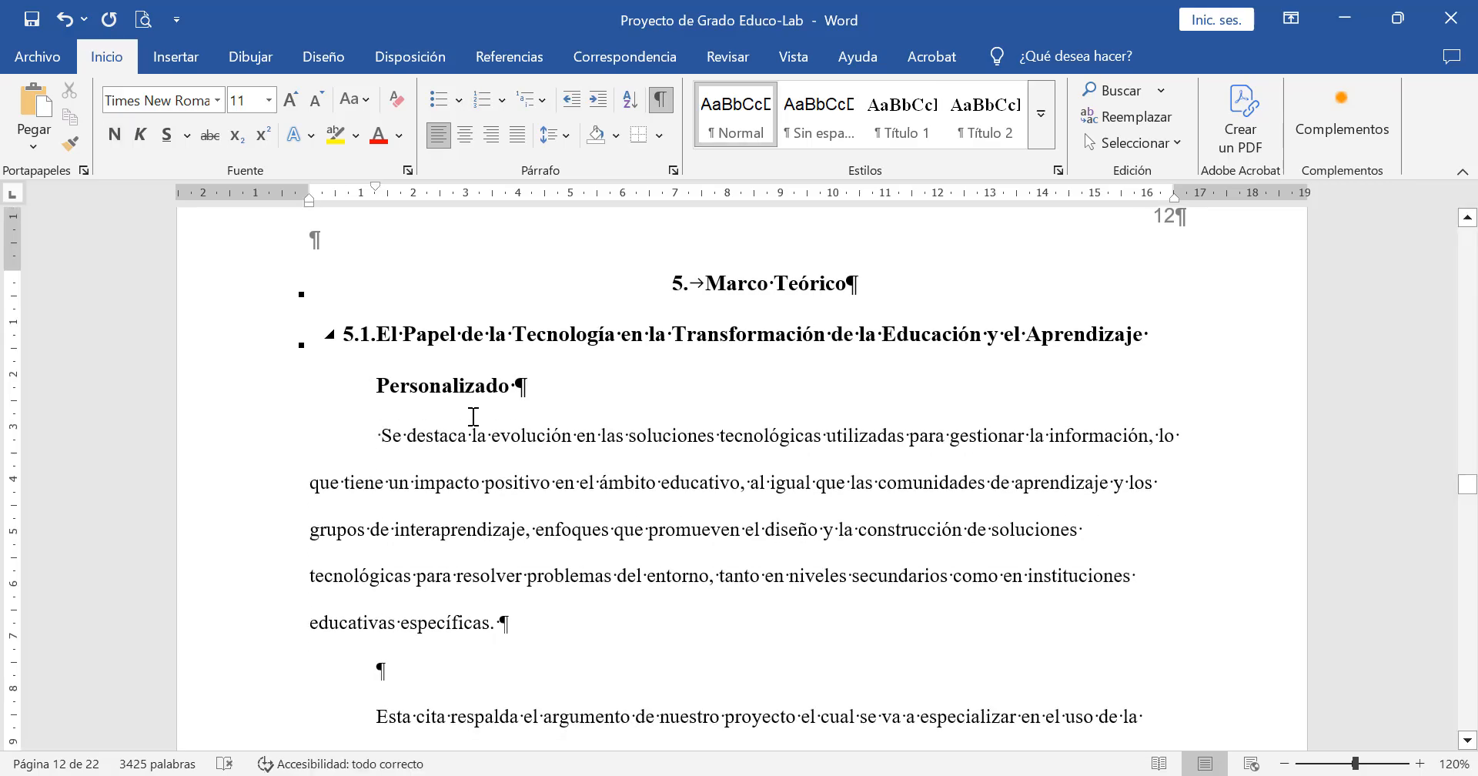
key(Up)
key(Up)
key(End)
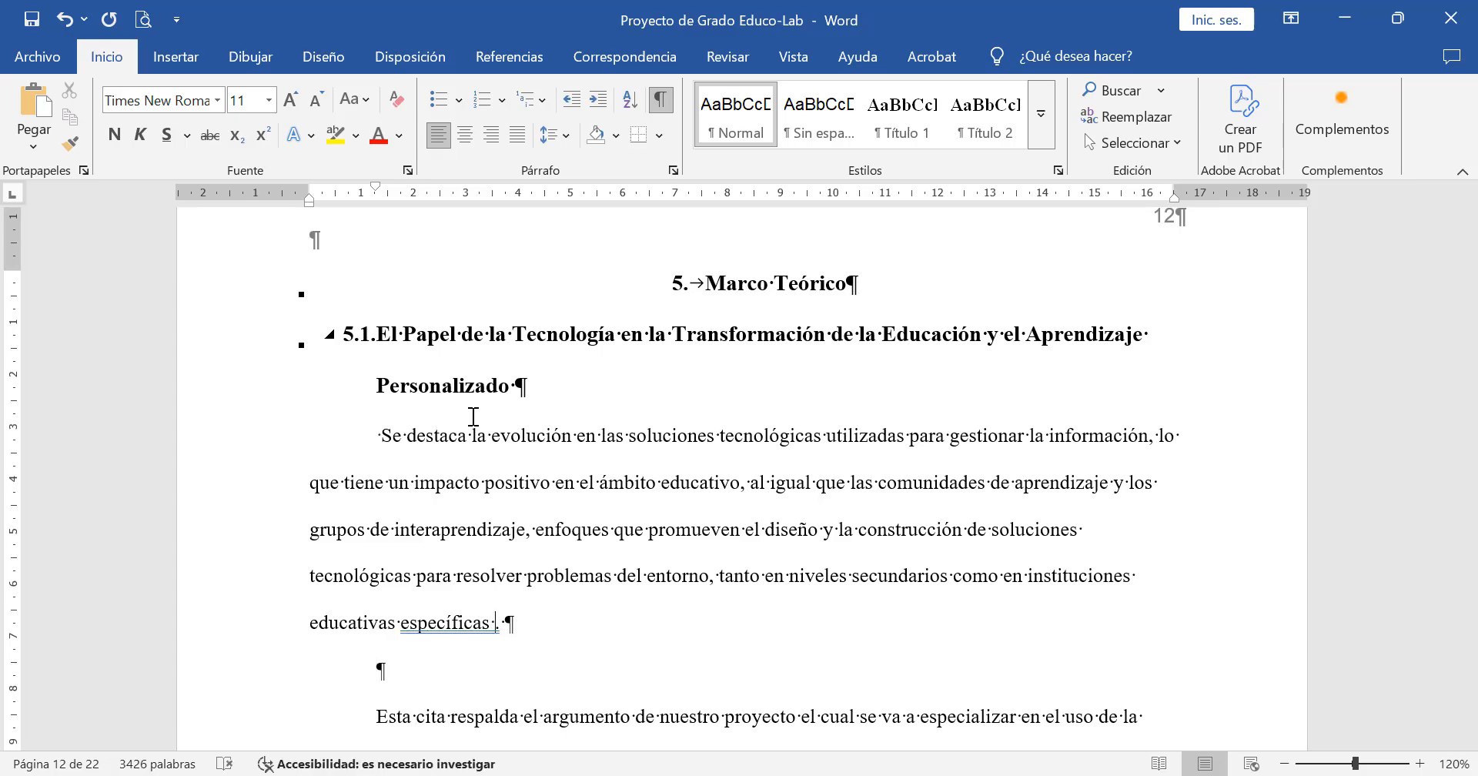
key(BackSpace)
text((Hurt))
key(Left)
text(Hurtado)
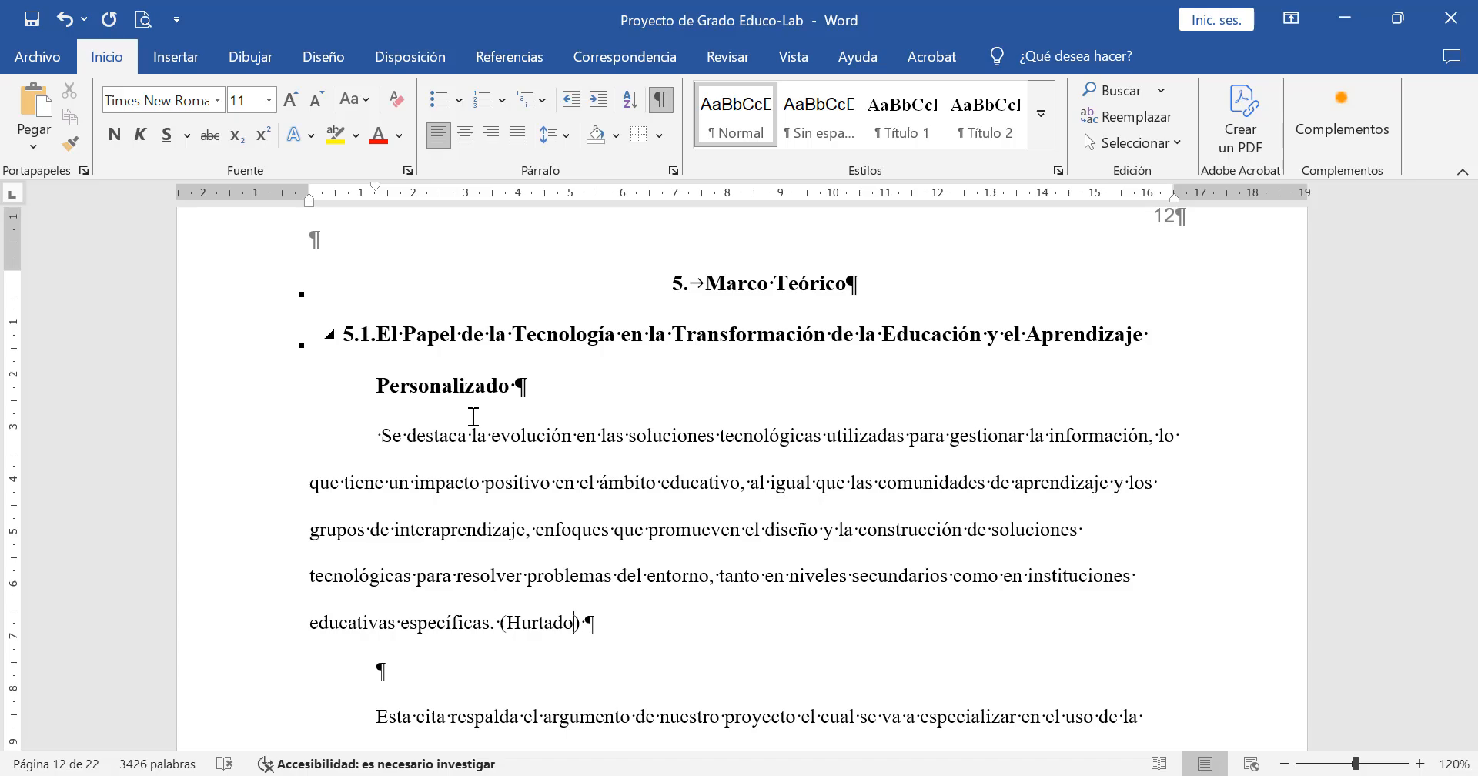
text(, C & Ramire)
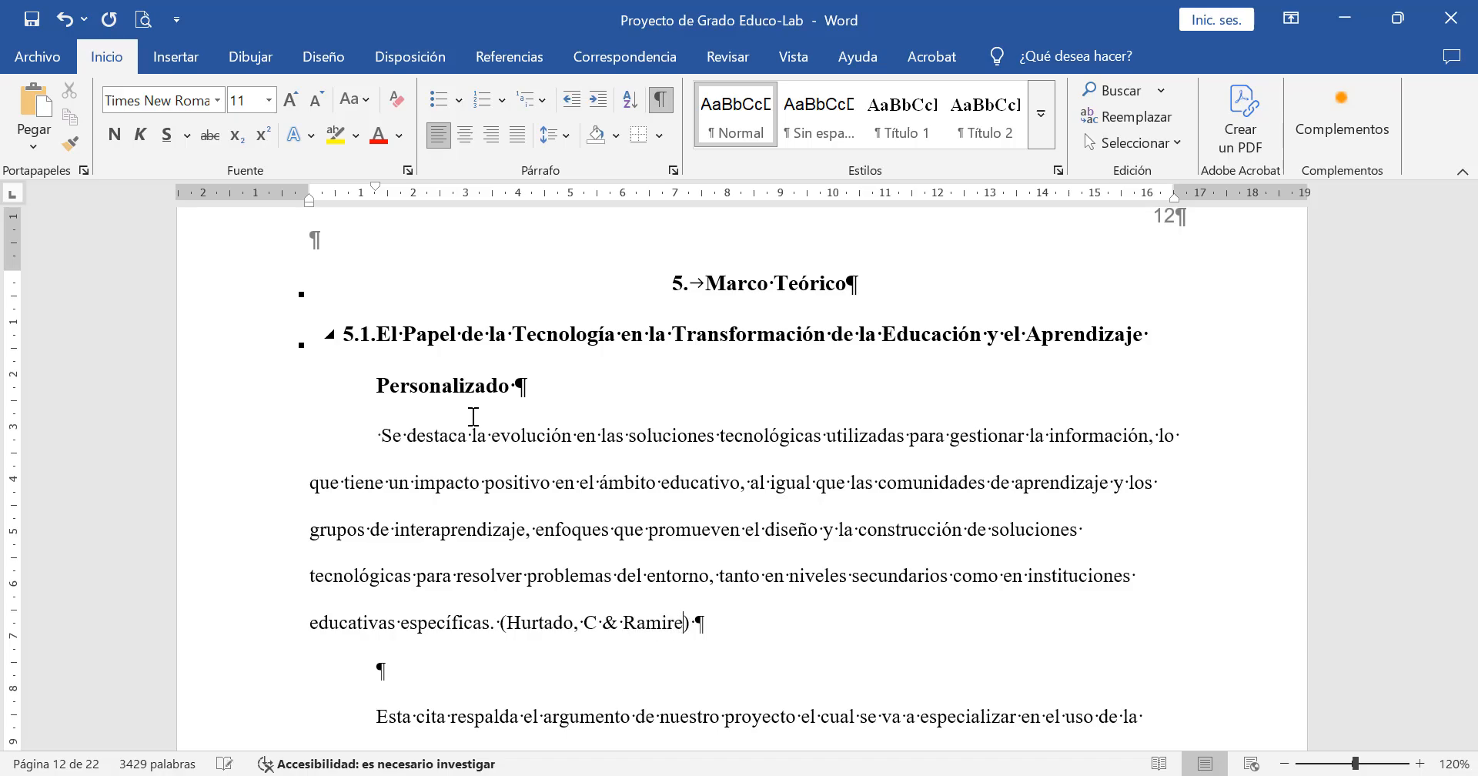
text(z, A)
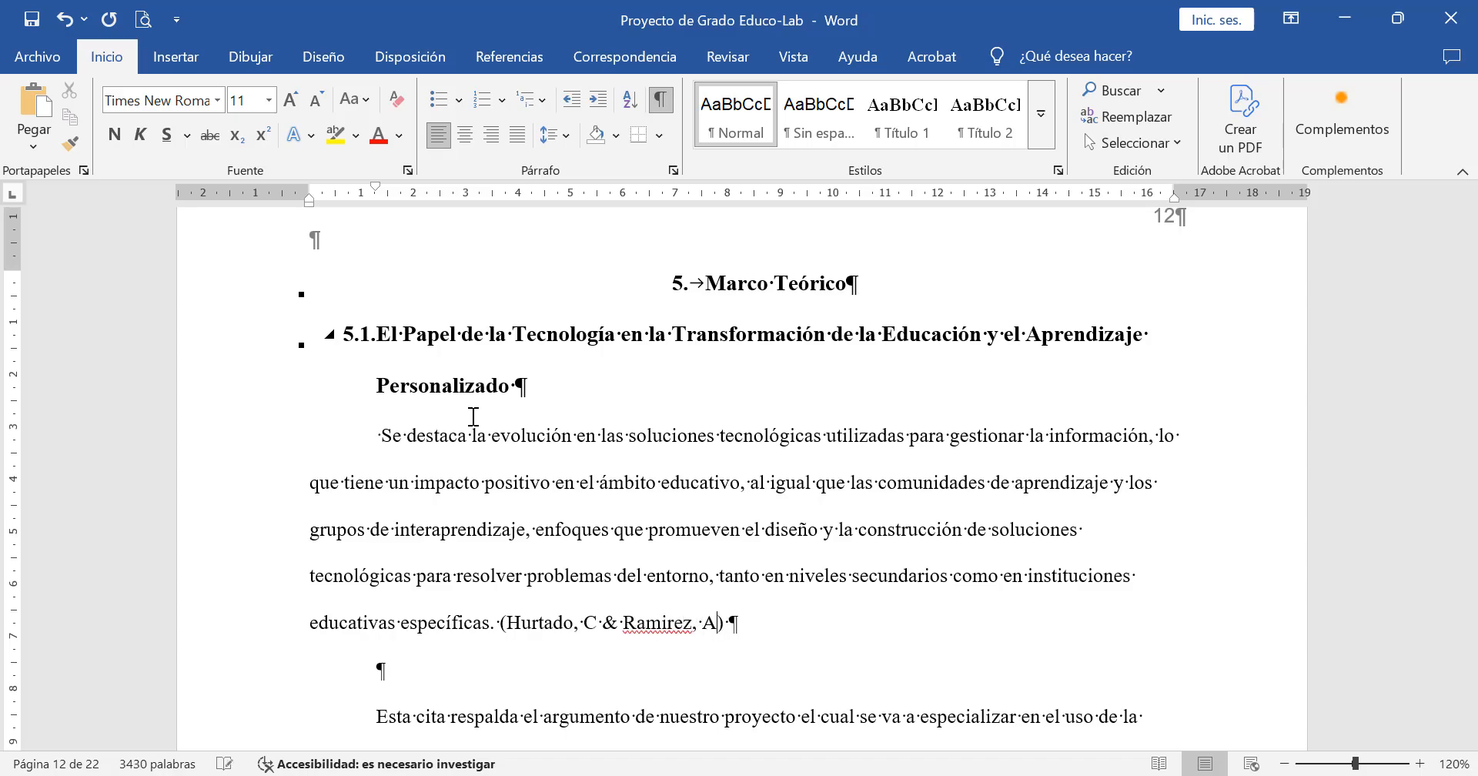
text(, 2009)
key(Right)
text(.)
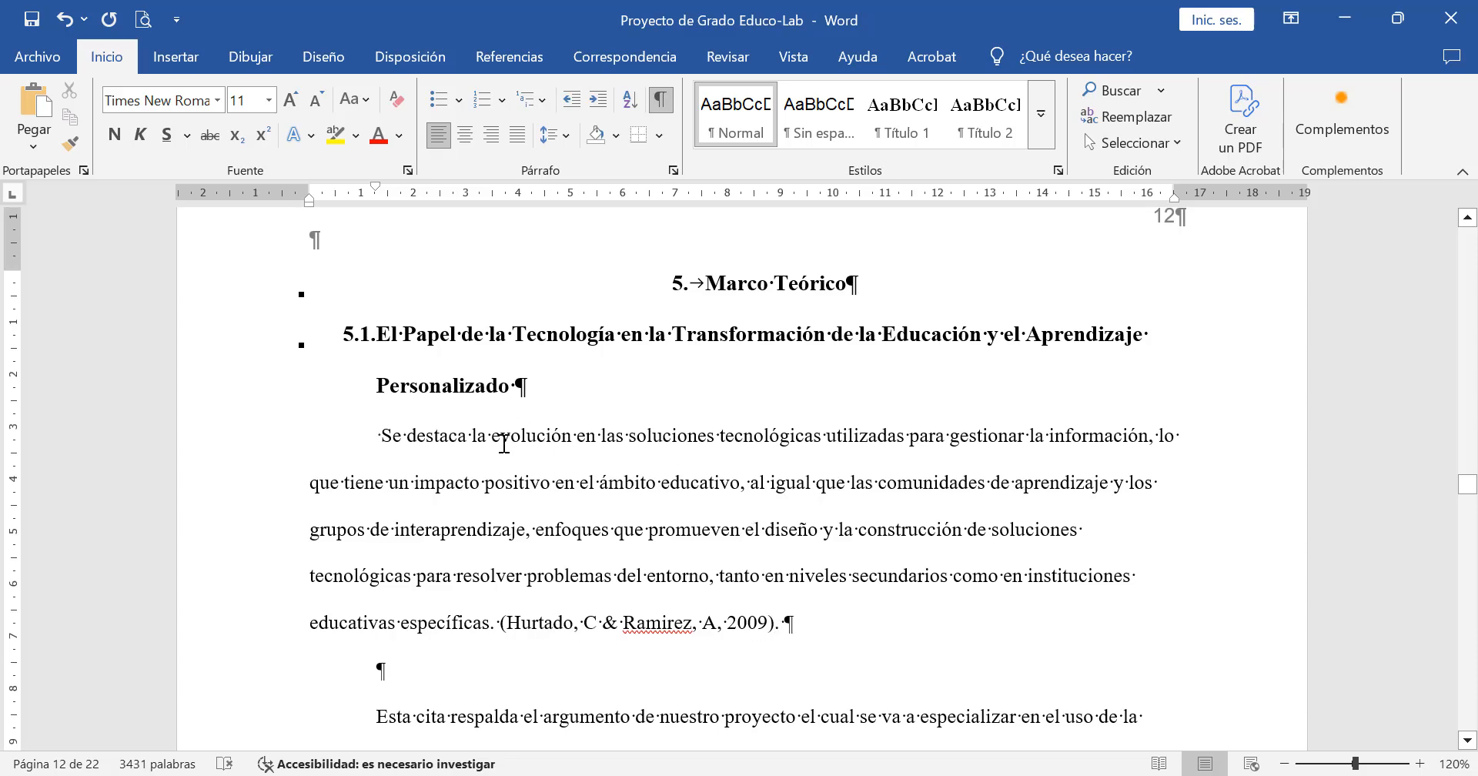
drag(502, 437, 630, 552)
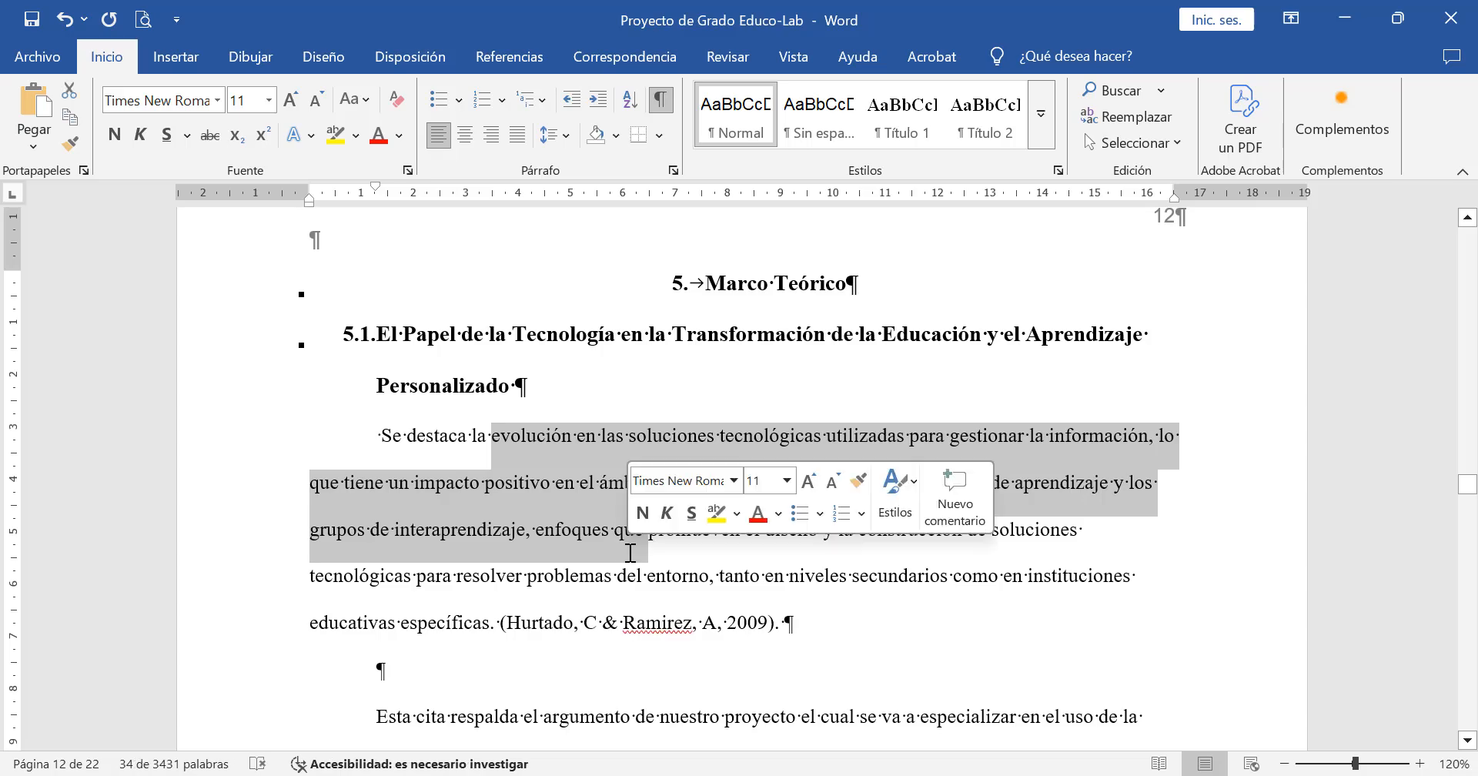
click(560, 556)
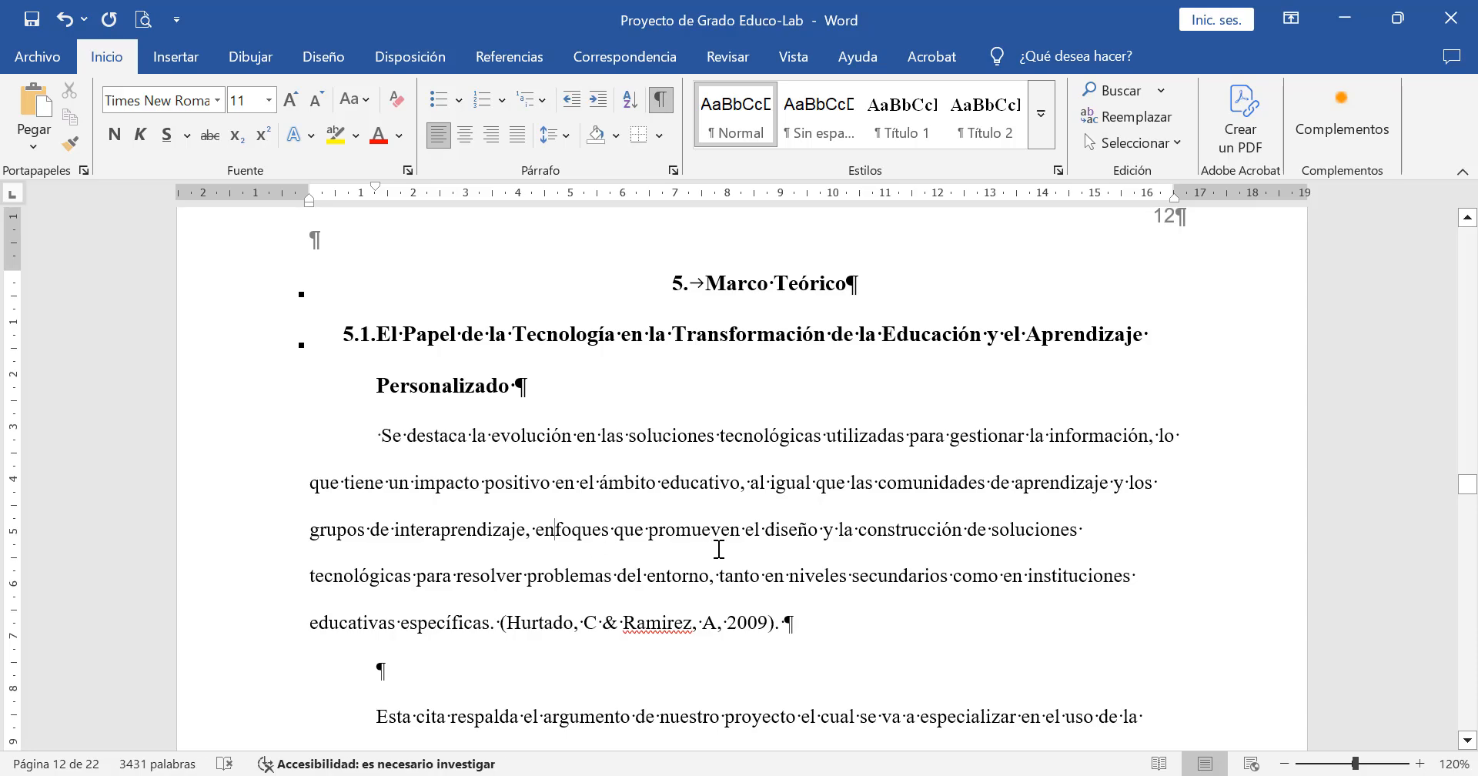
click(608, 475)
drag(608, 483, 627, 543)
click(627, 544)
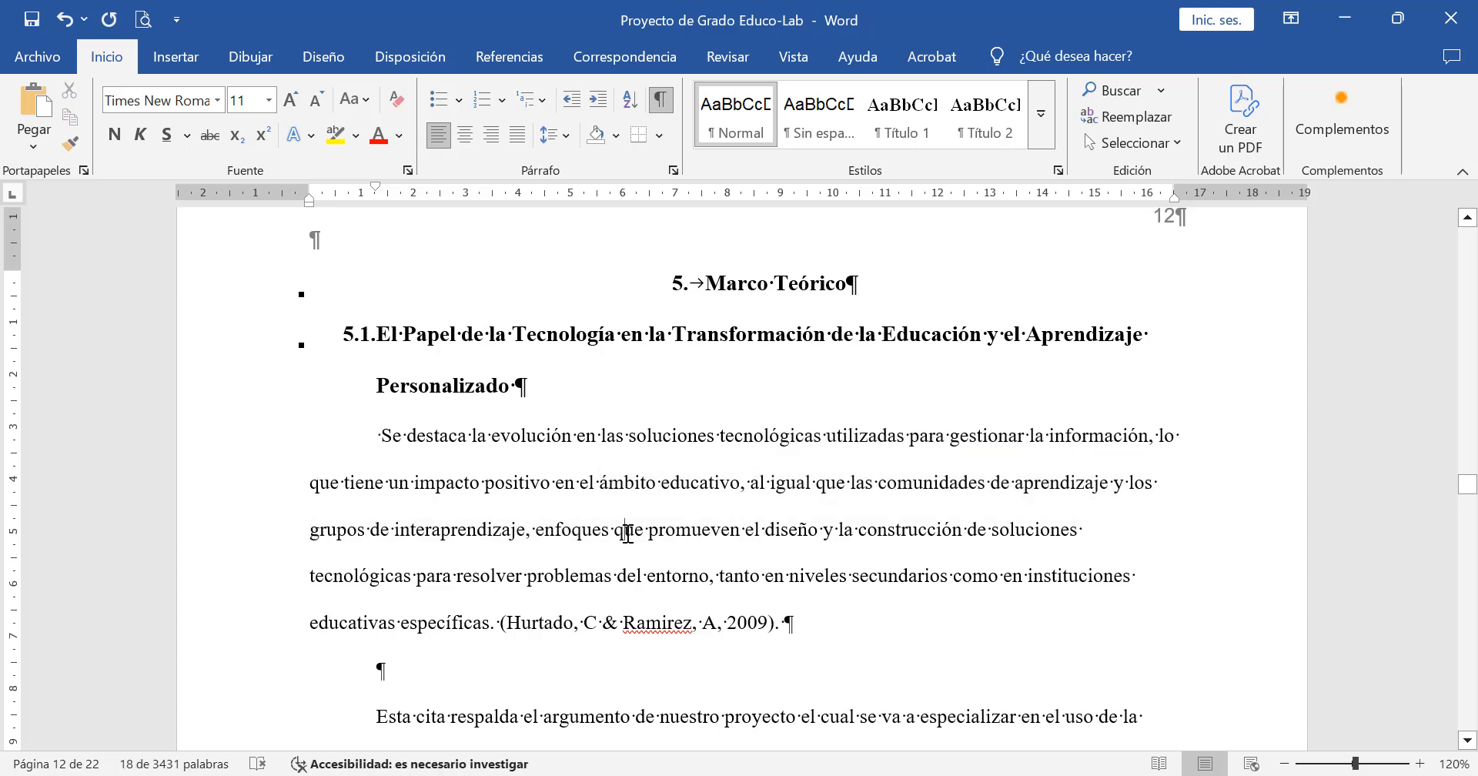
Step: Delete the empty paragraph between the 2009 citation and the paragraph starting "Esta cita respalda"
scroll(594, 554, down, 2)
scroll(594, 558, down, 1)
click(463, 473)
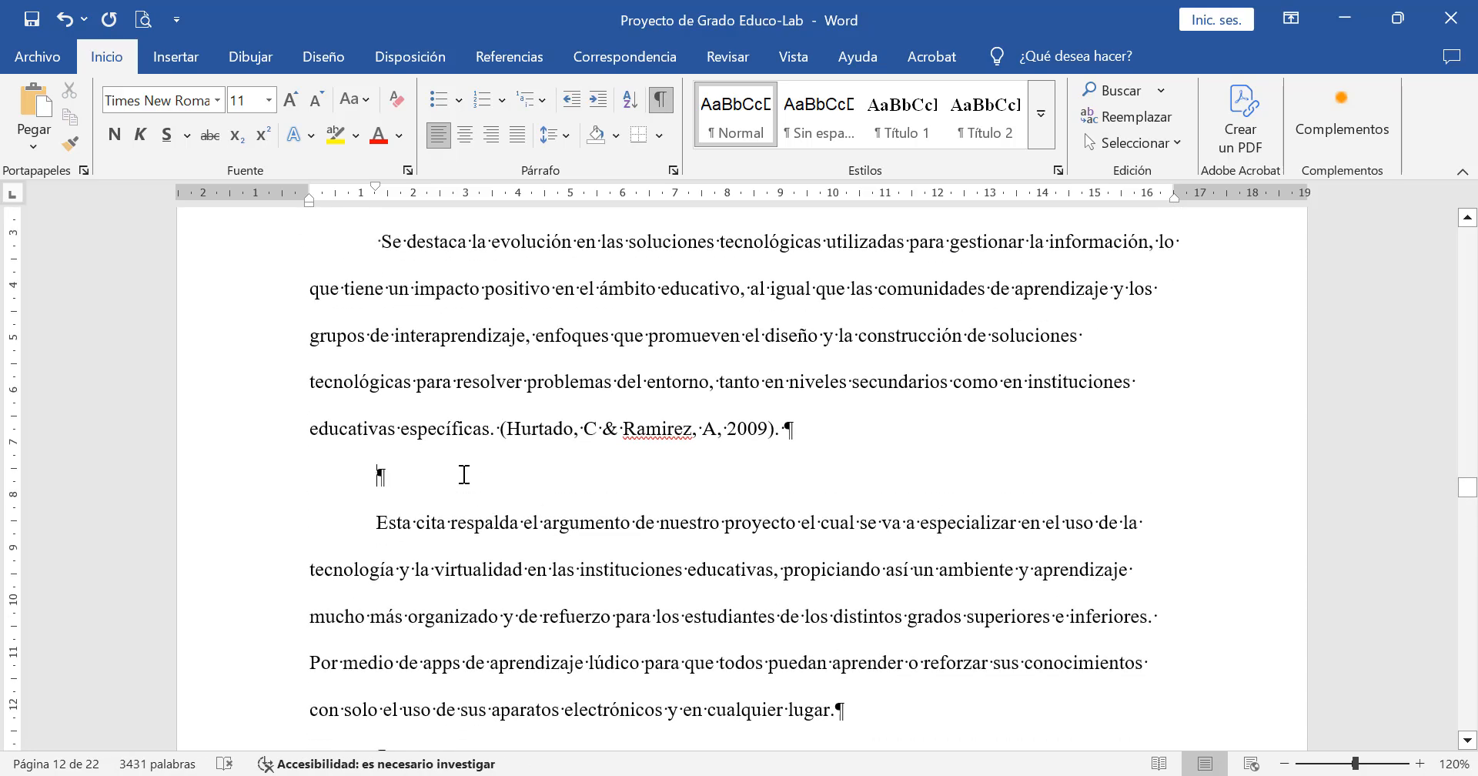
key(BackSpace)
key(BackSpace)
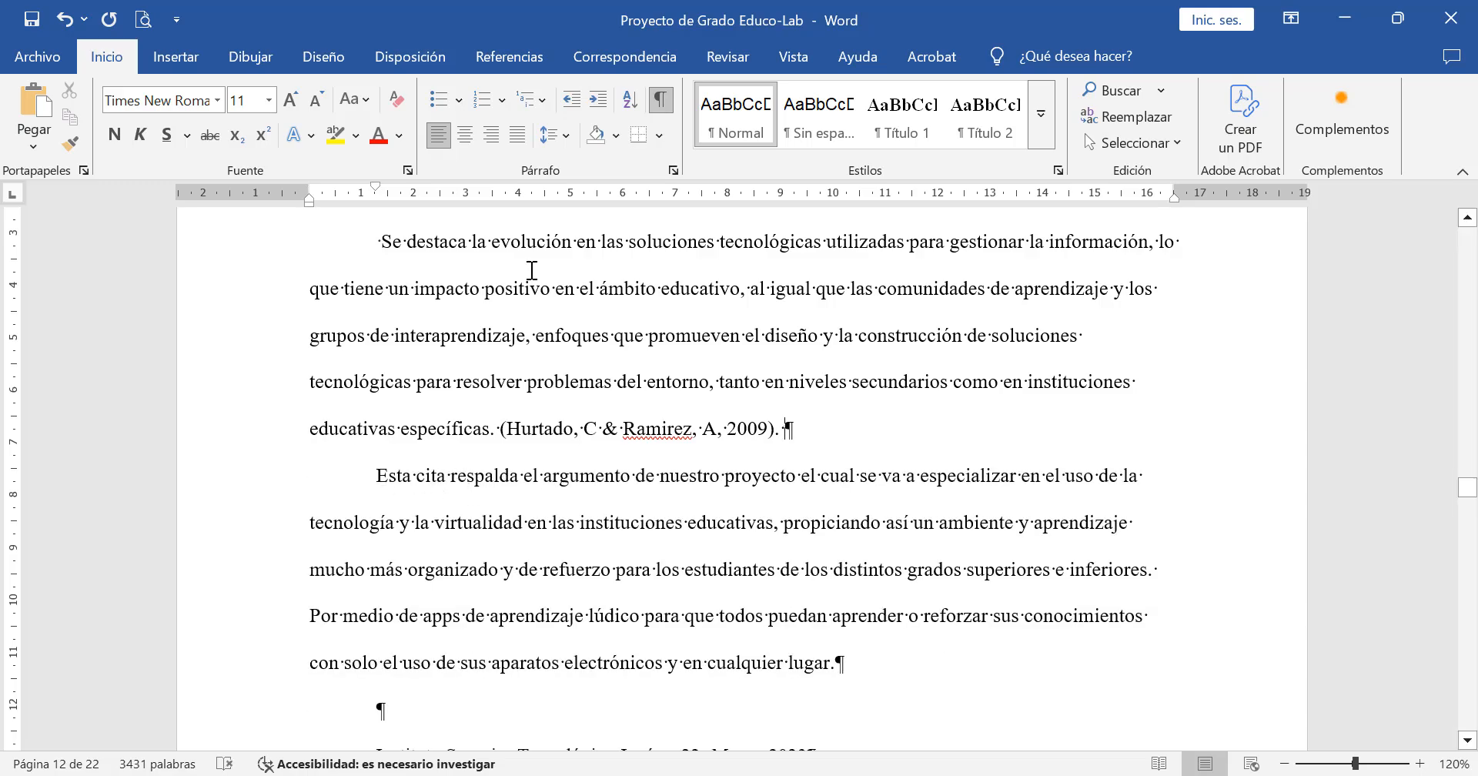
Step: Examine the cited paragraph under heading 5.1, its parenthetical citation, and the supporting paragraph starting "Esta cita respalda"
scroll(524, 510, up, 1)
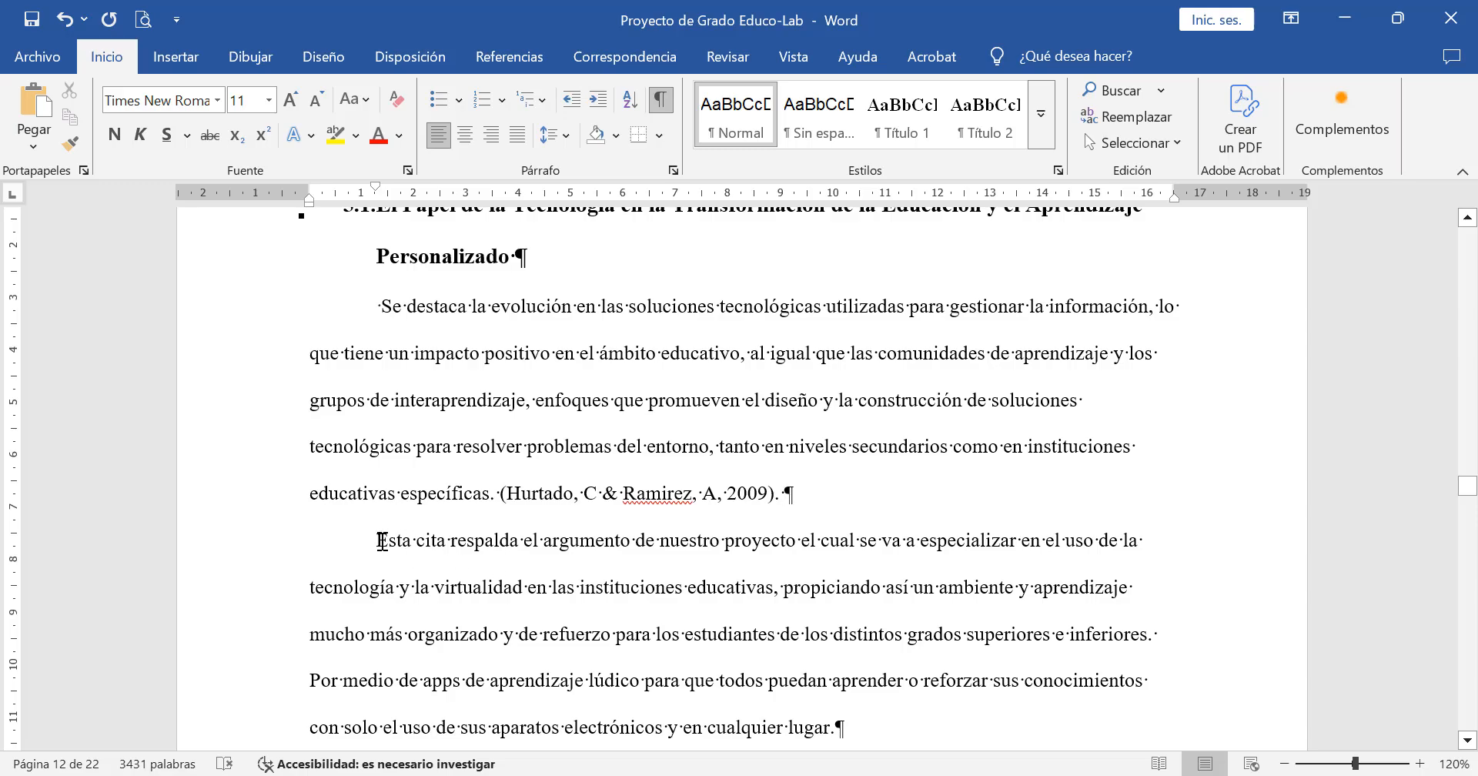
scroll(379, 493, down, 1)
drag(380, 477, 841, 666)
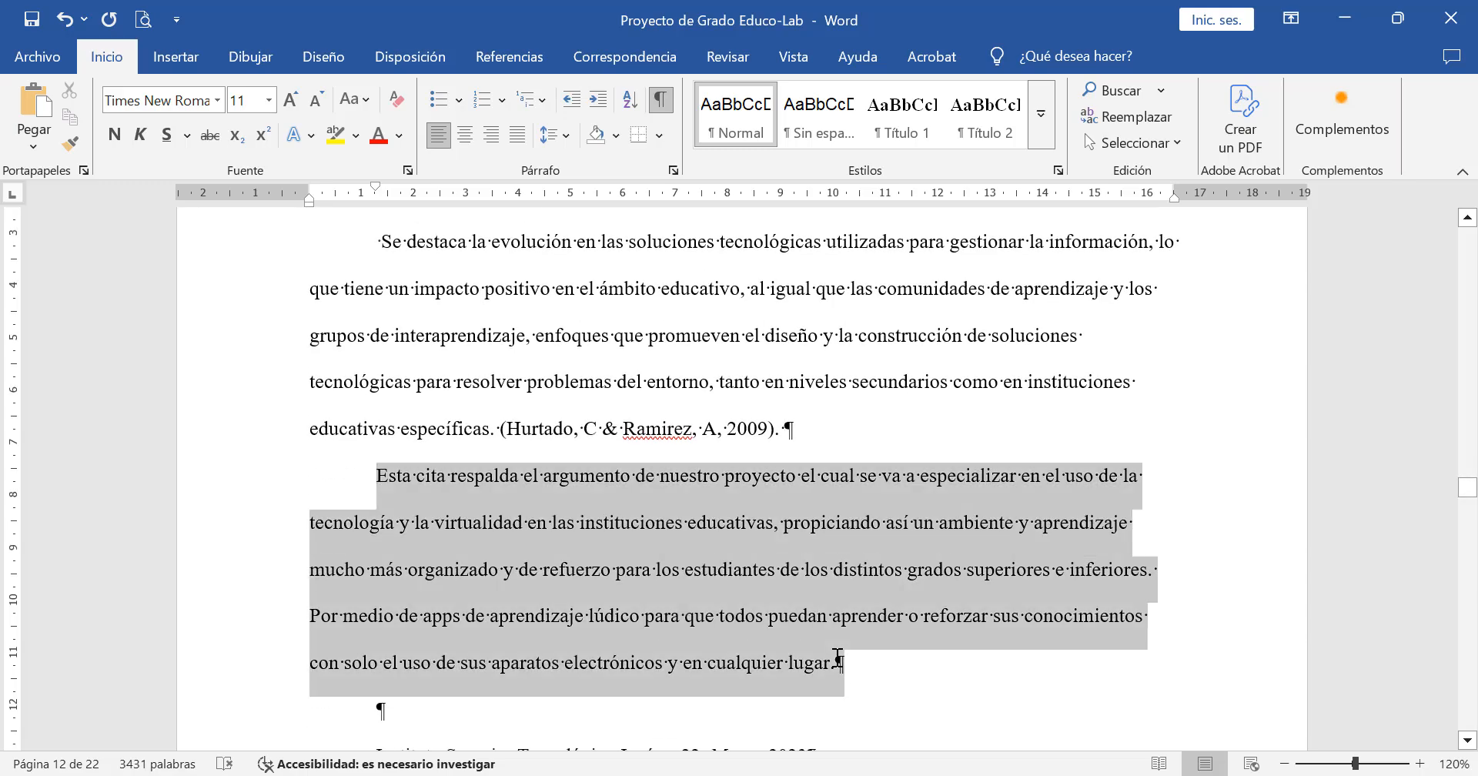
click(690, 570)
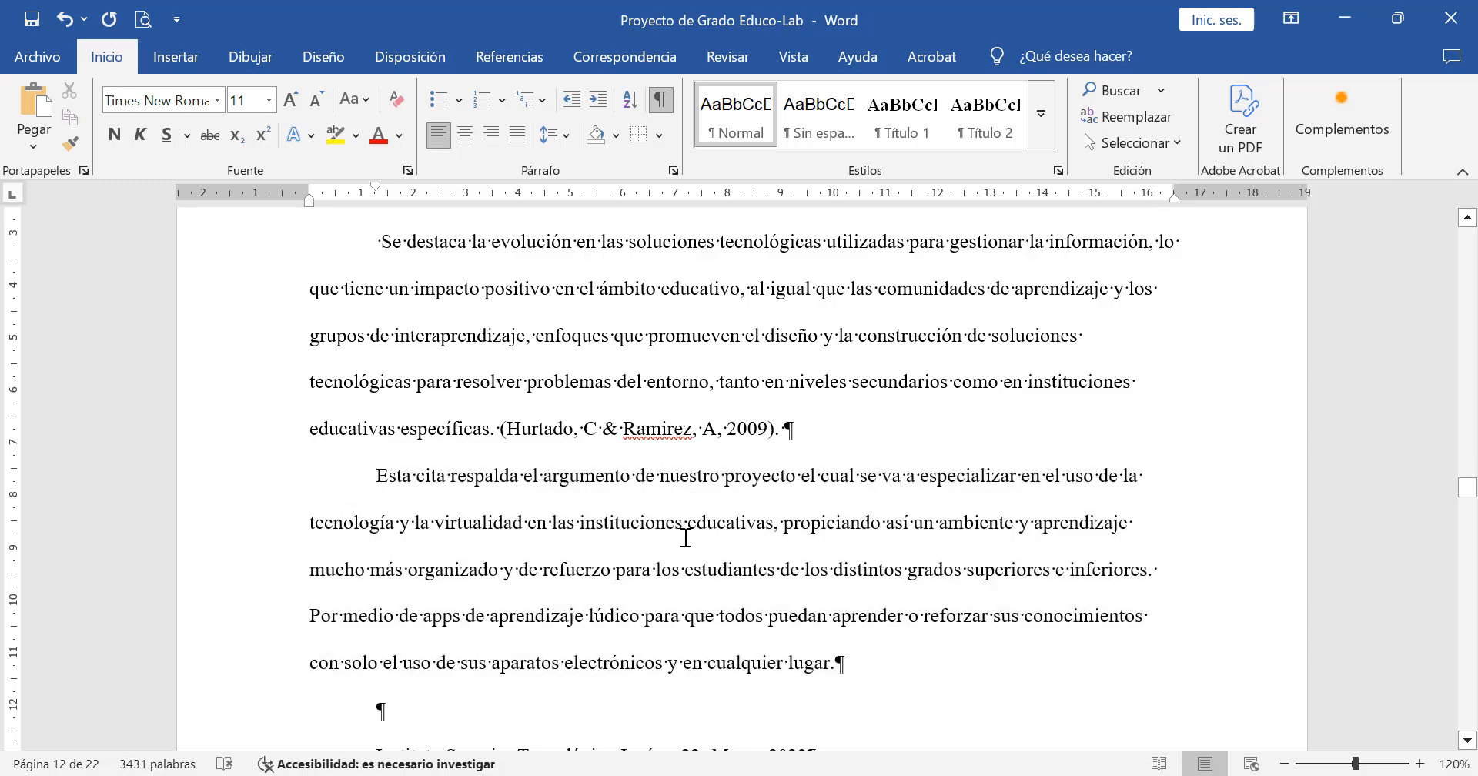
scroll(678, 531, up, 1)
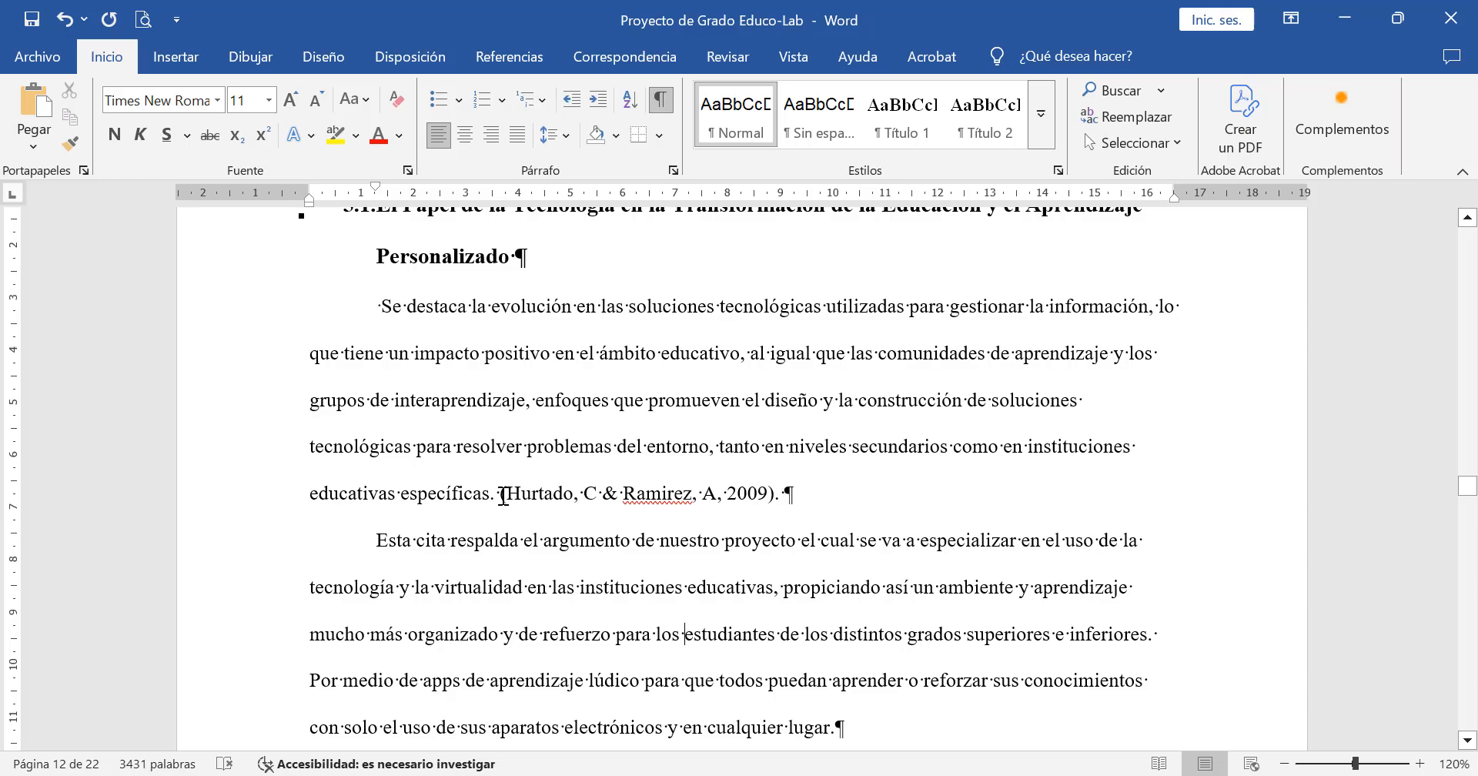
drag(502, 495, 772, 496)
click(662, 496)
drag(379, 307, 531, 450)
click(638, 496)
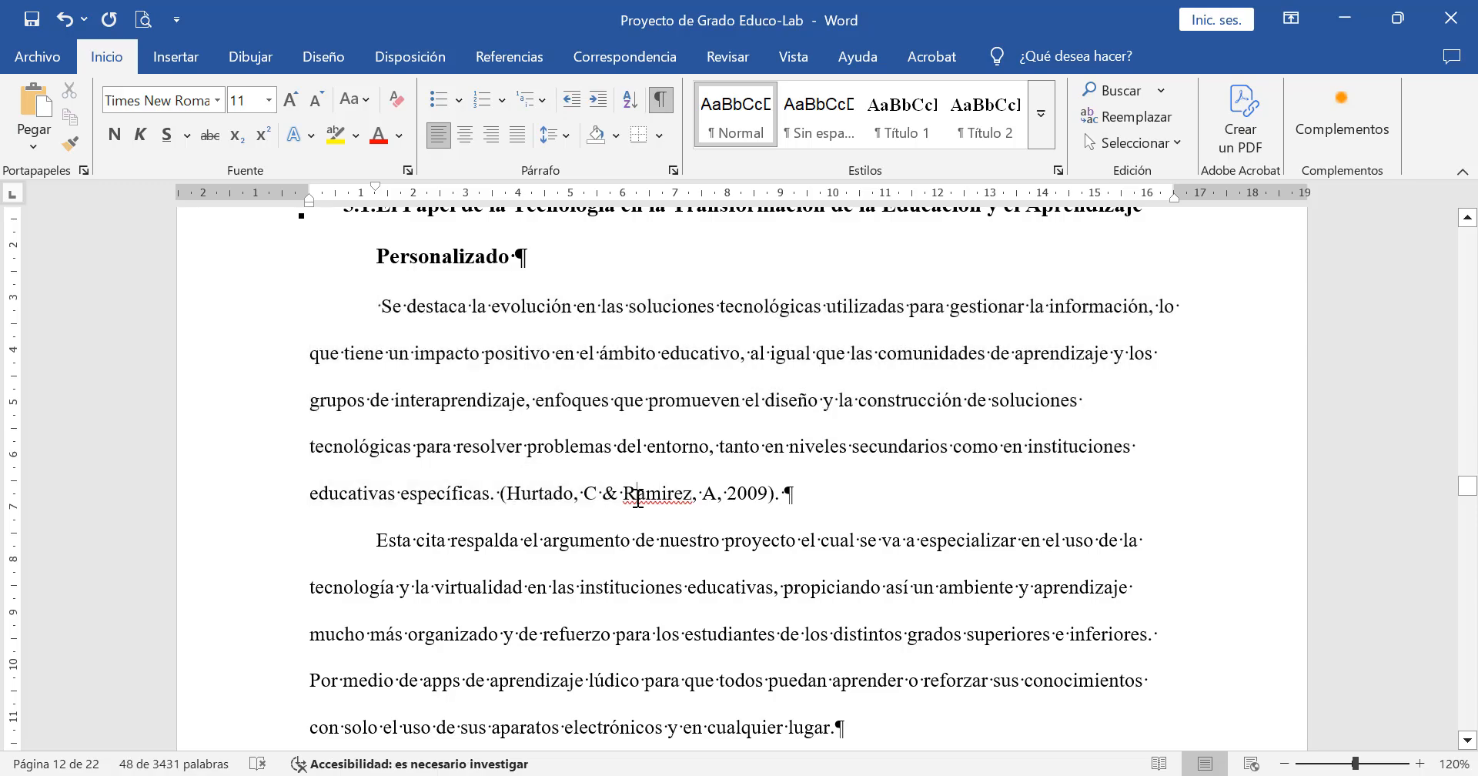
scroll(638, 496, up, 2)
scroll(607, 577, down, 2)
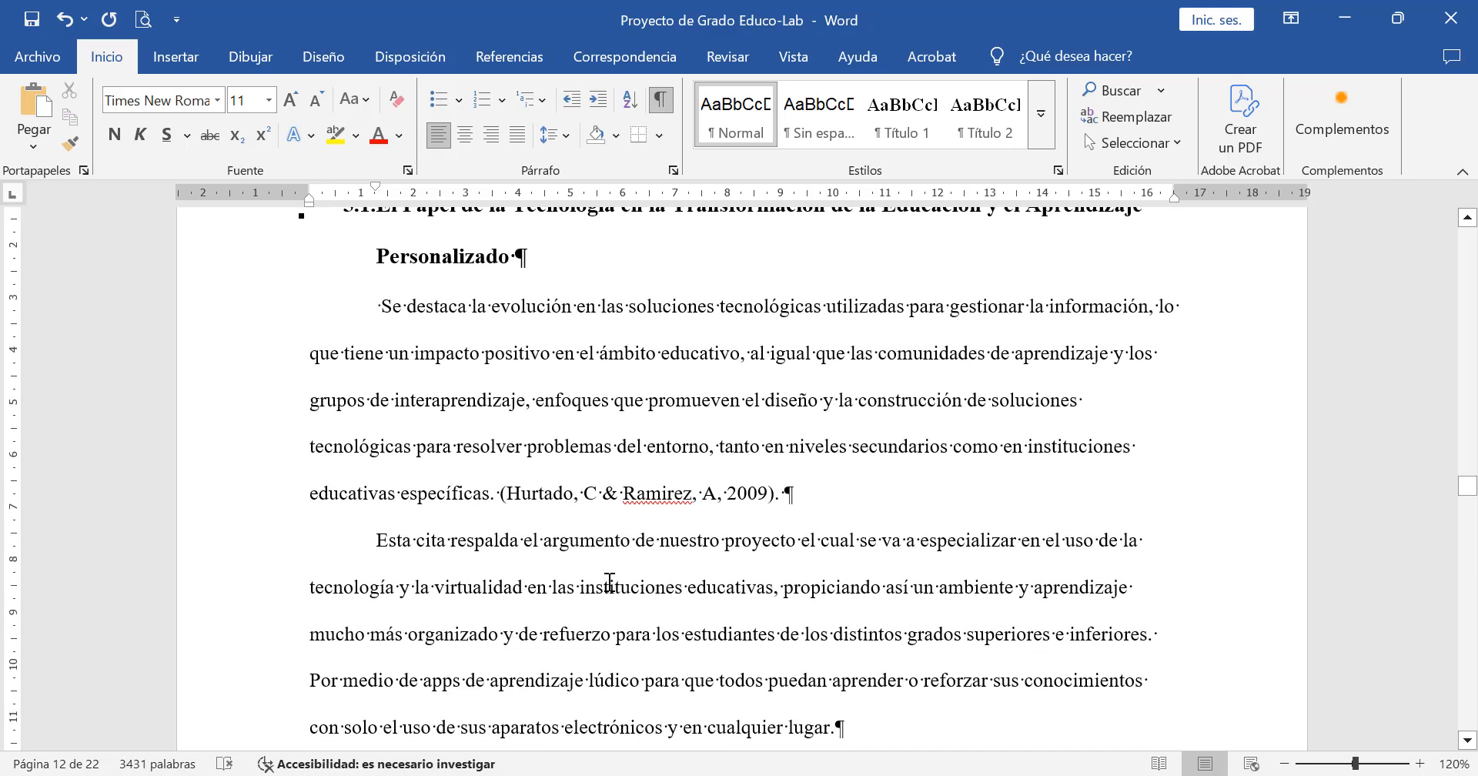
scroll(610, 583, down, 2)
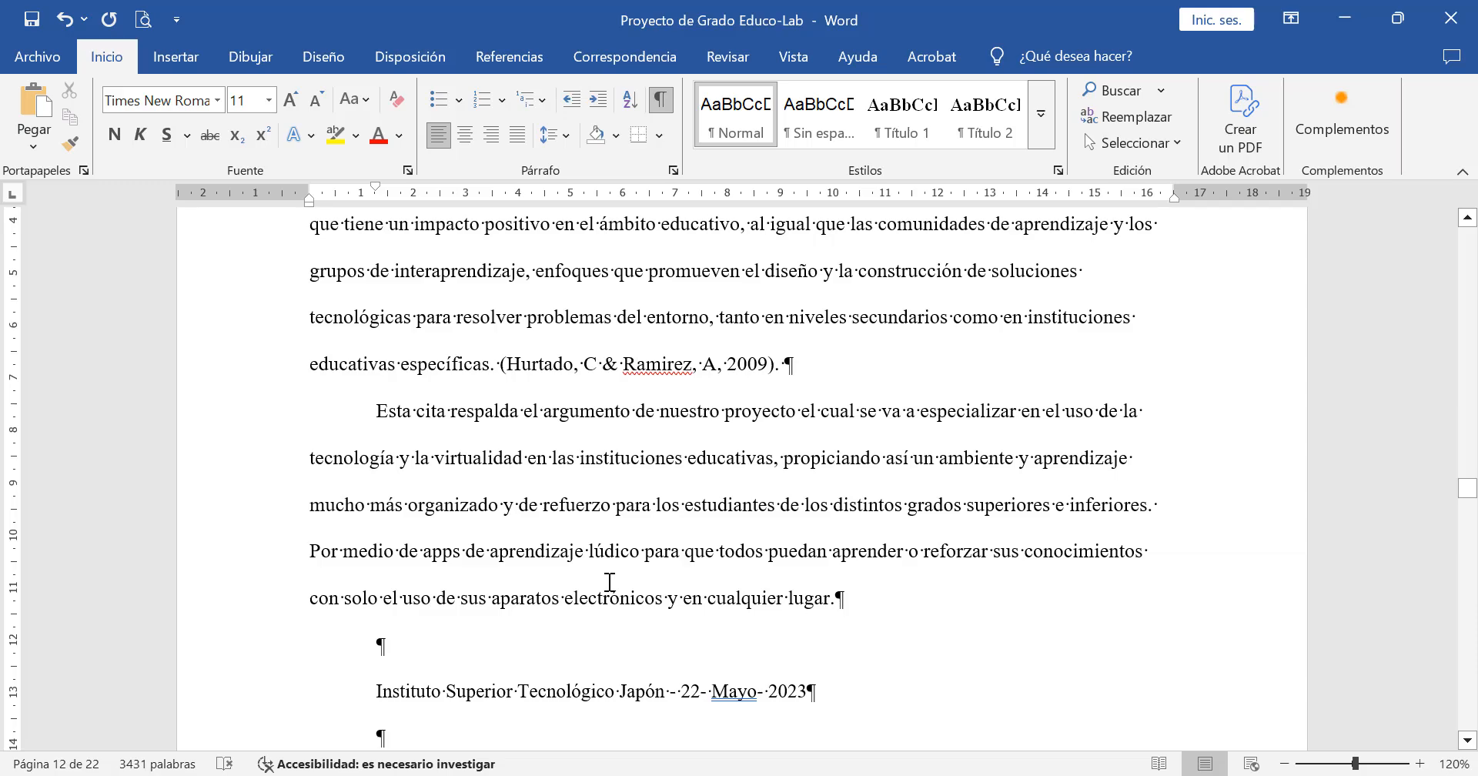
scroll(626, 501, up, 1)
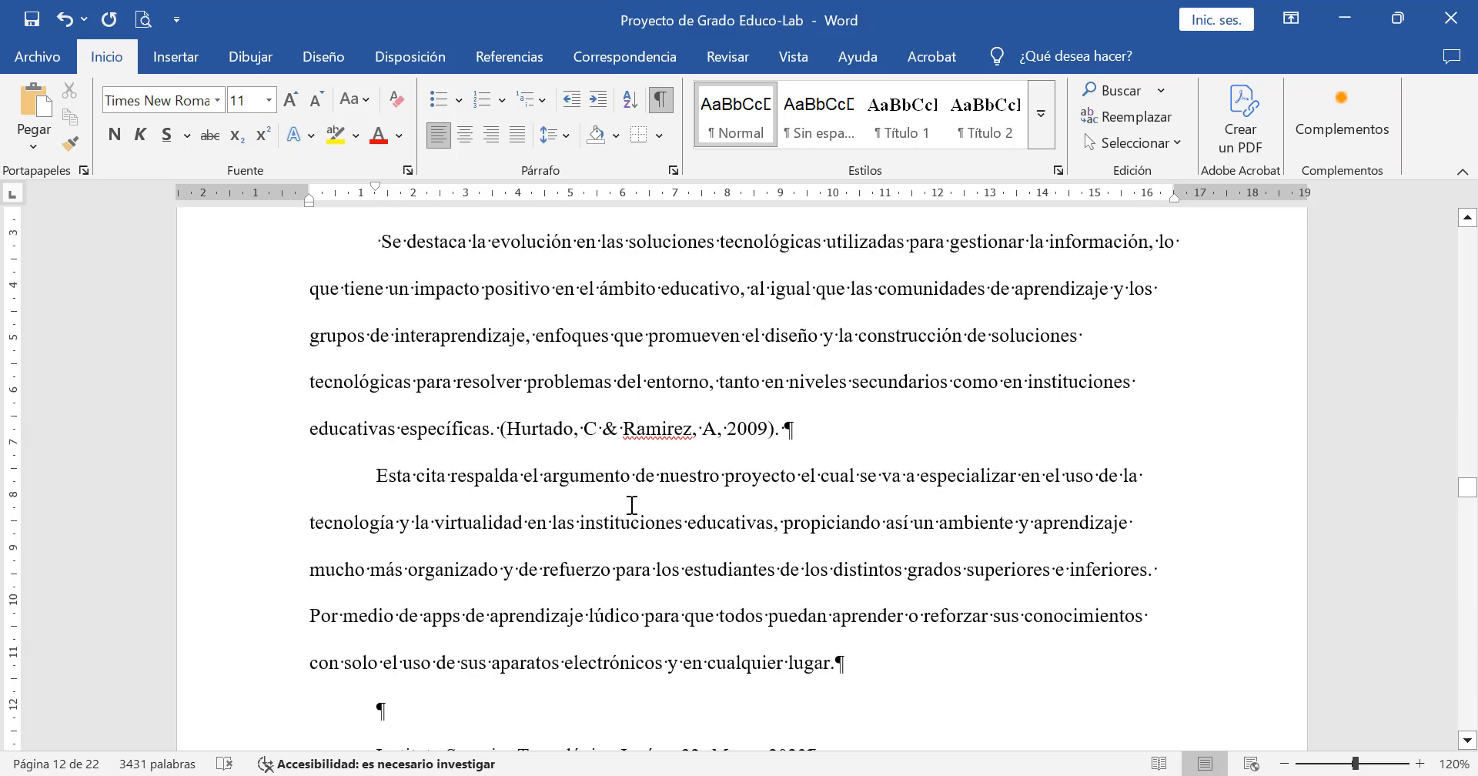
scroll(633, 501, down, 3)
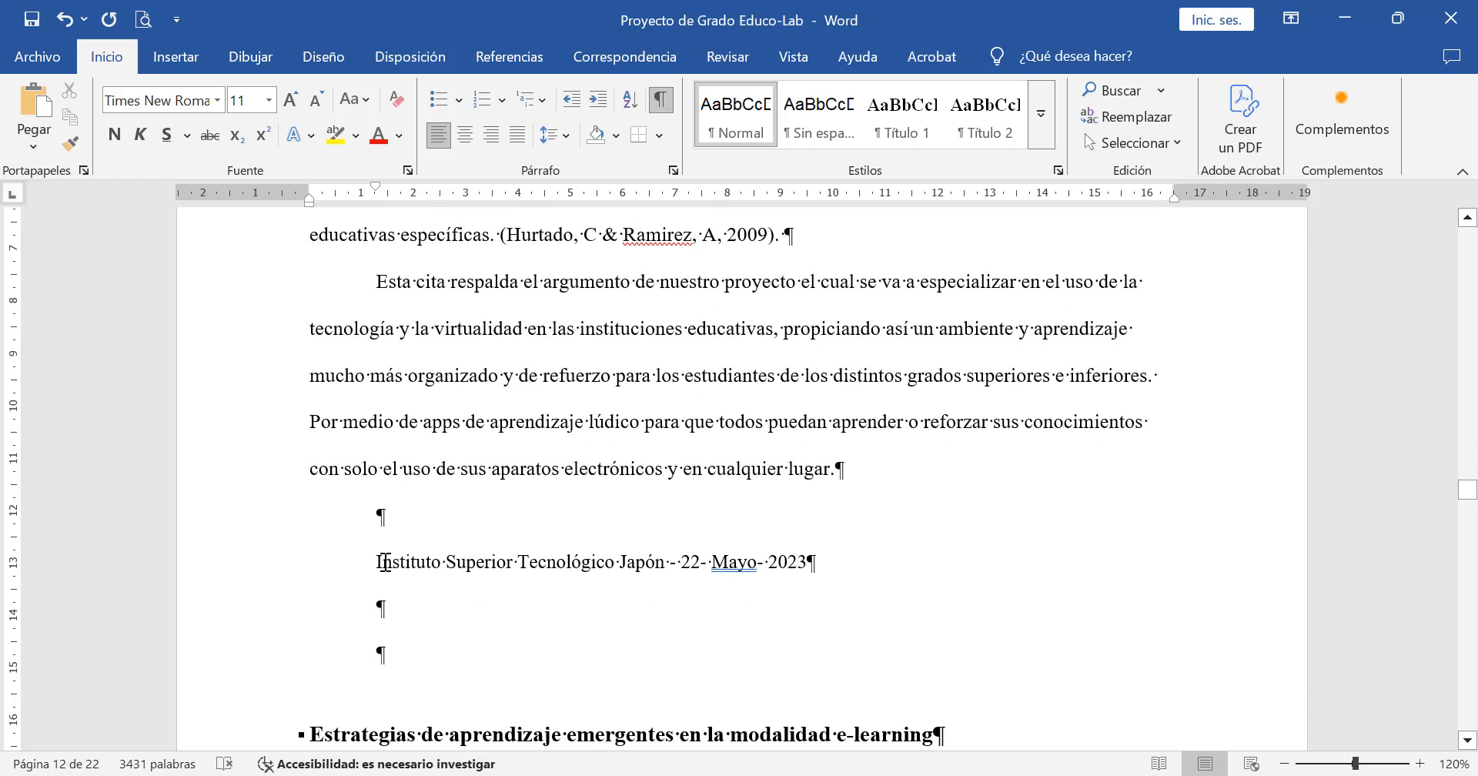
Step: Enter "Ins. 2023" on the empty line below "Instituto Superior Tecnológico Japón - 22- Mayo- 2023"
click(812, 562)
click(477, 612)
text(ins.)
text(2023)
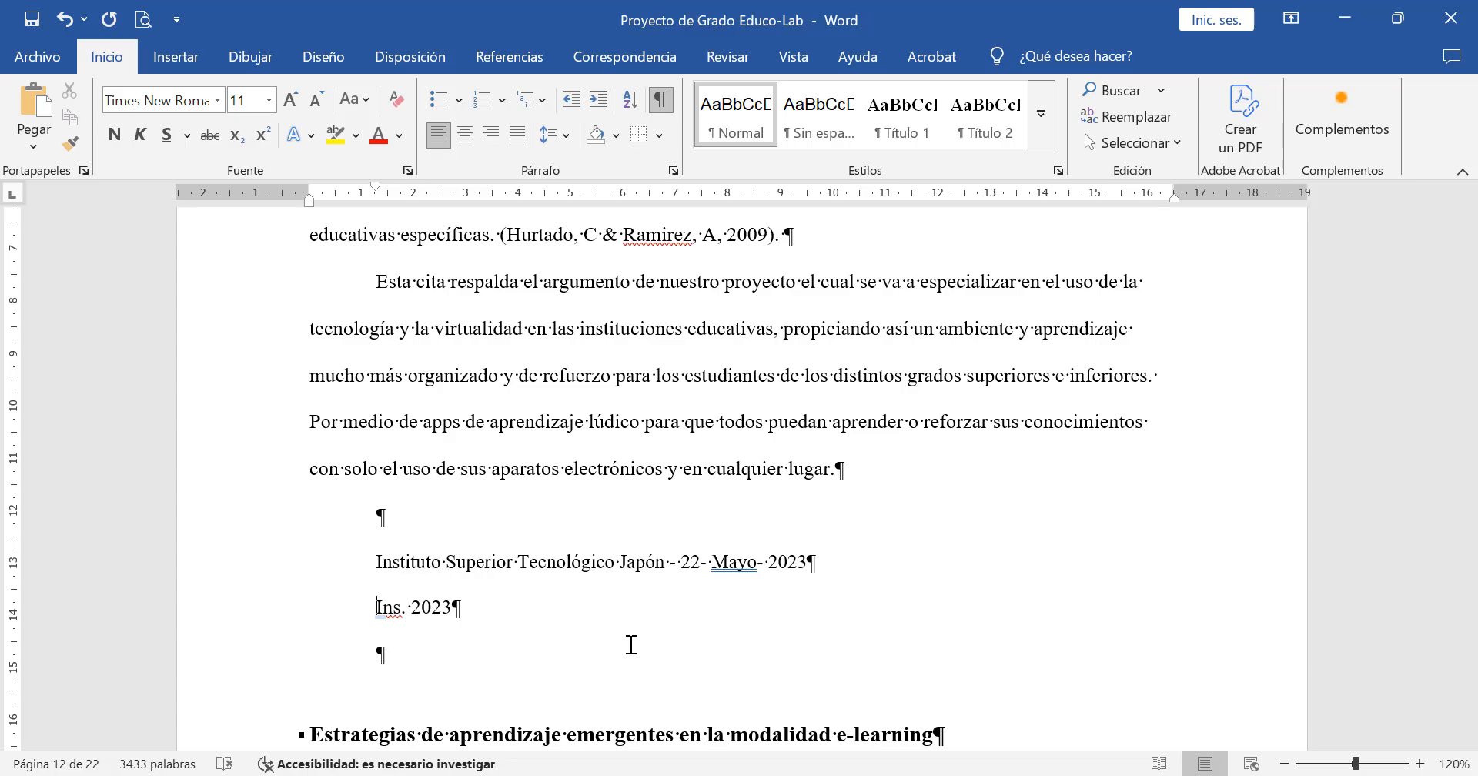
drag(458, 608, 385, 609)
click(478, 628)
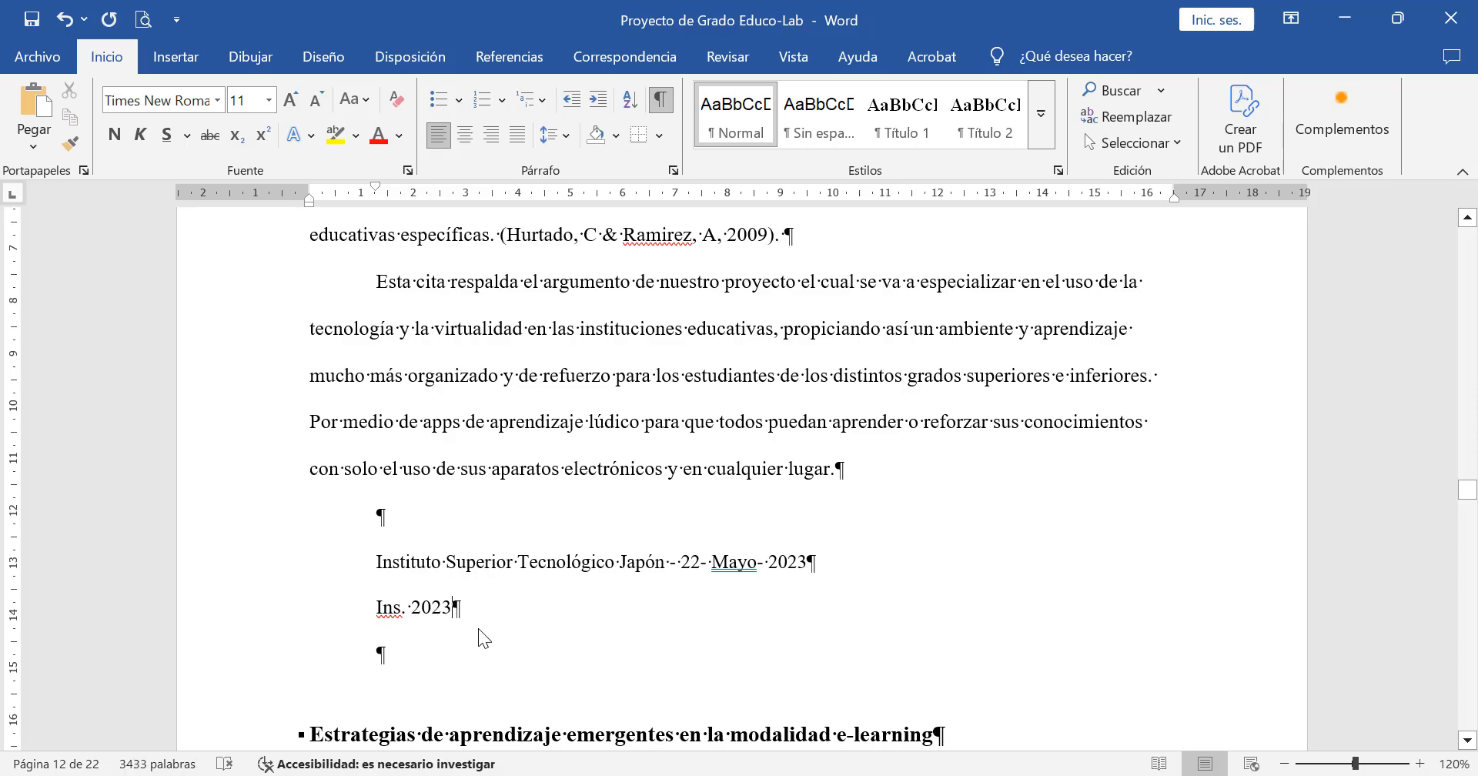
Step: Switch to Google Académico in the browser and look through the article results for "robotica educativa"
scroll(478, 628, up, 5)
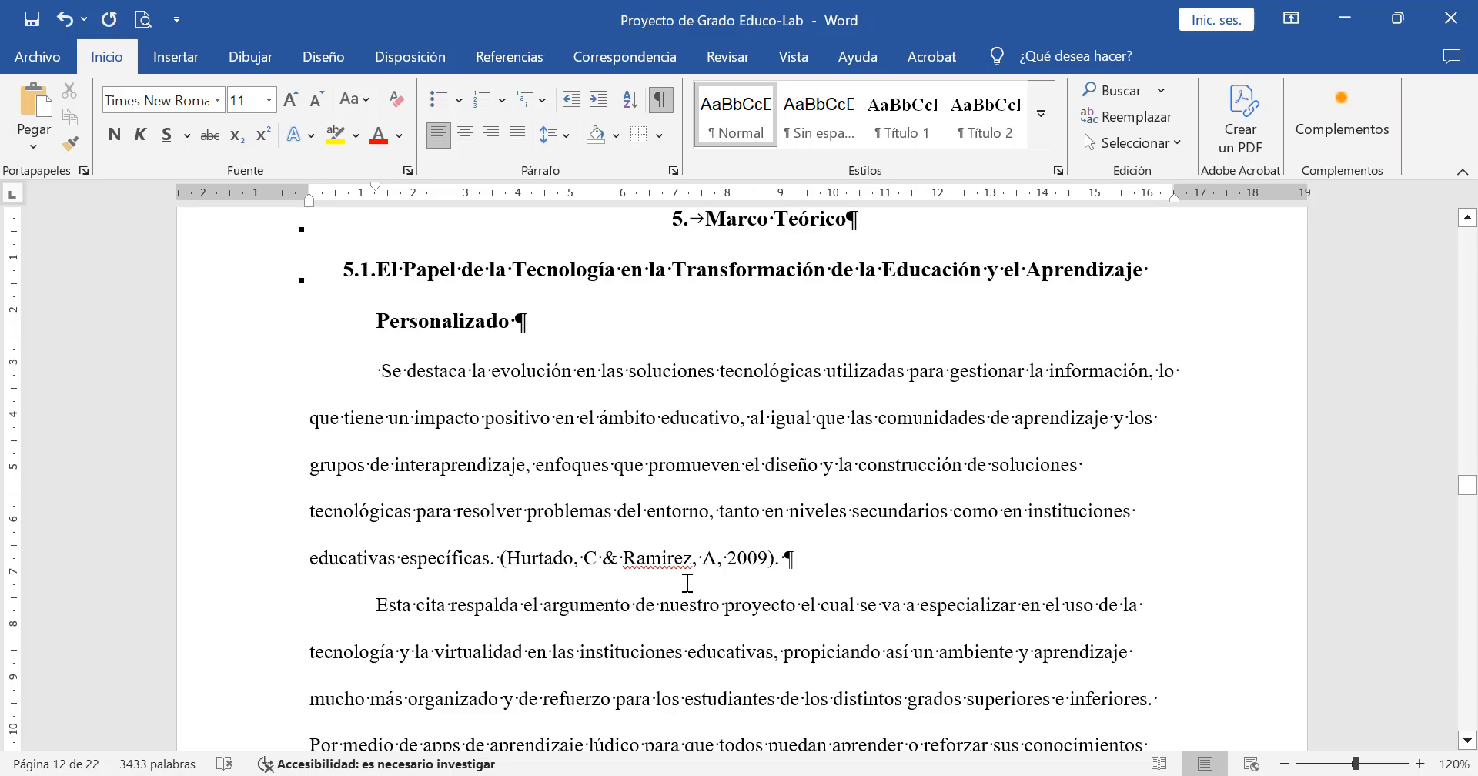
scroll(687, 583, up, 2)
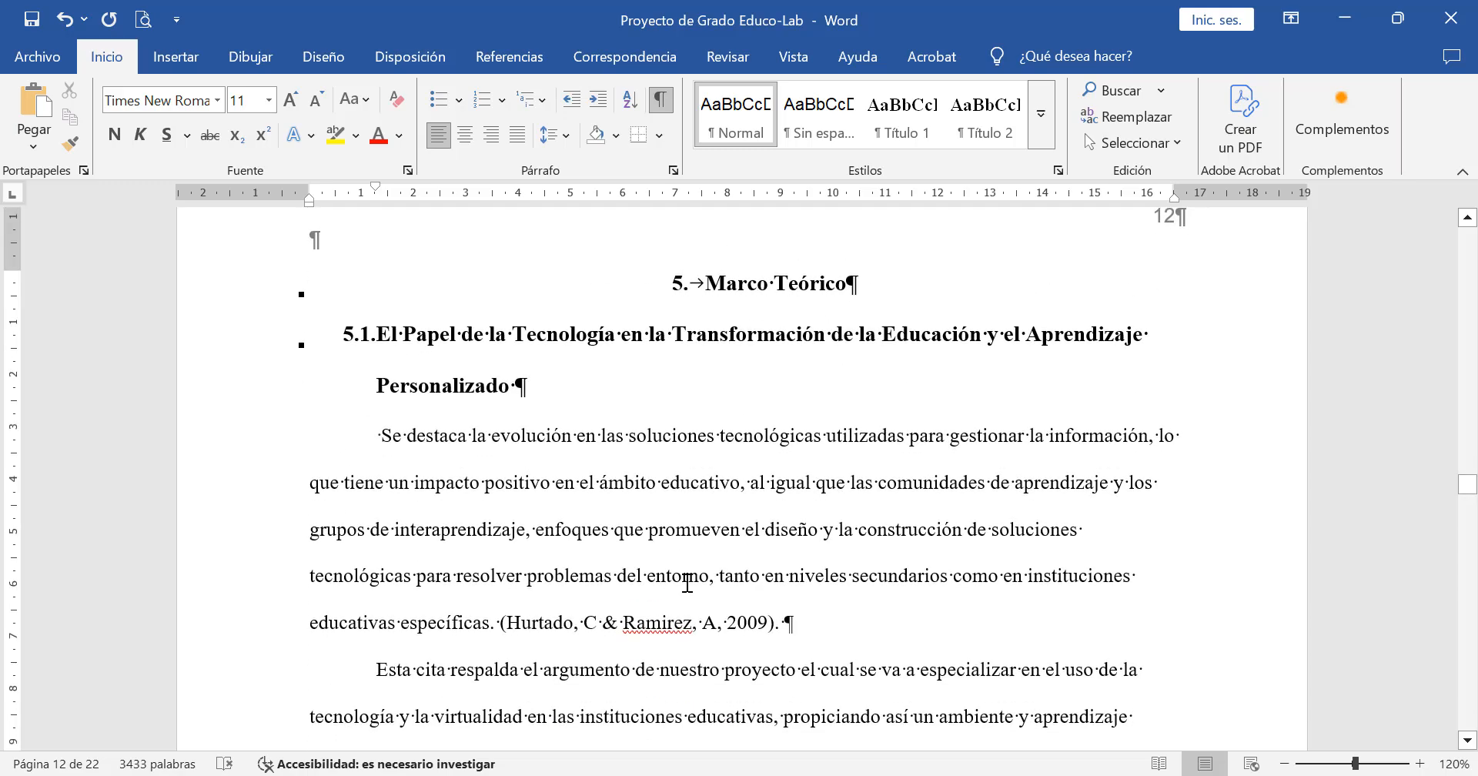
key(alt+Tab)
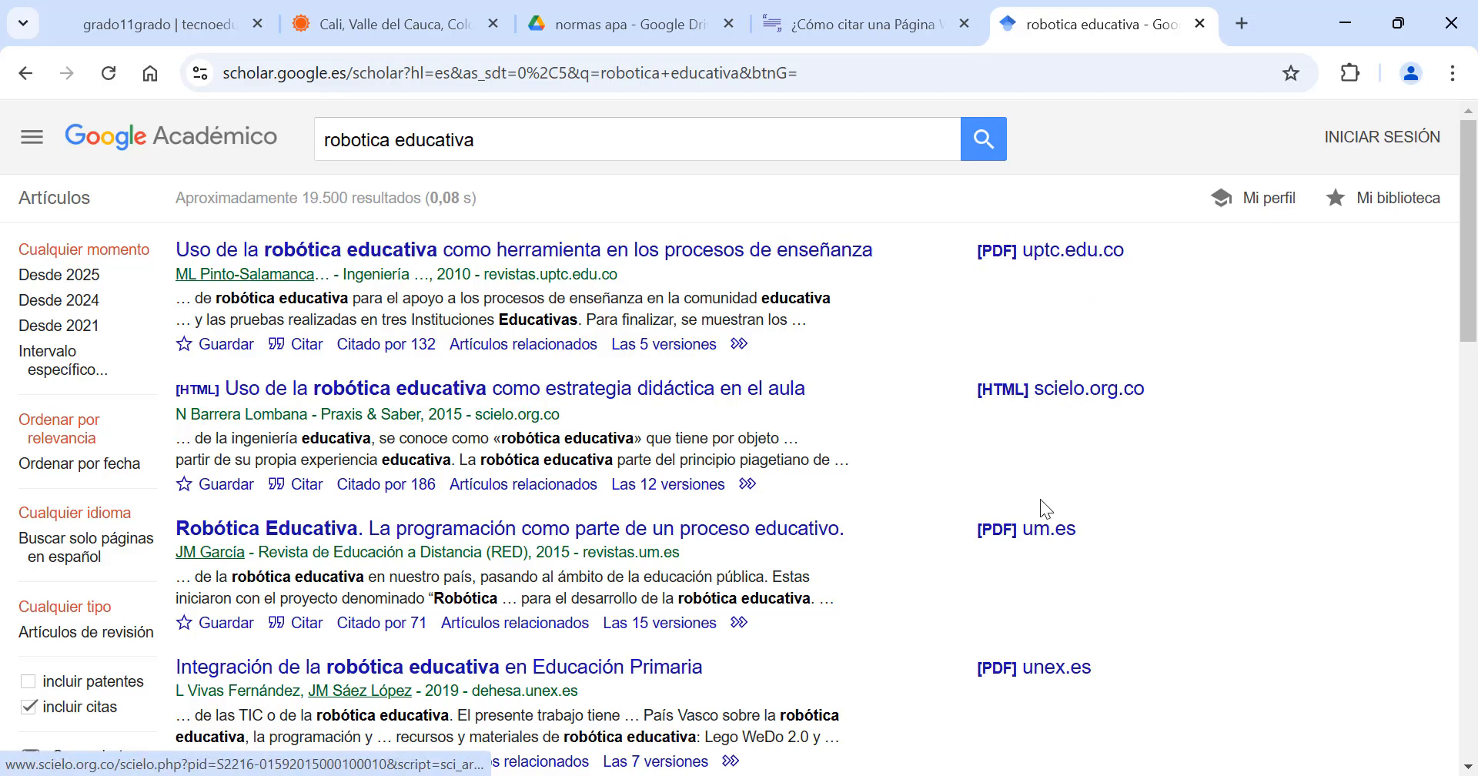
scroll(1037, 619, down, 5)
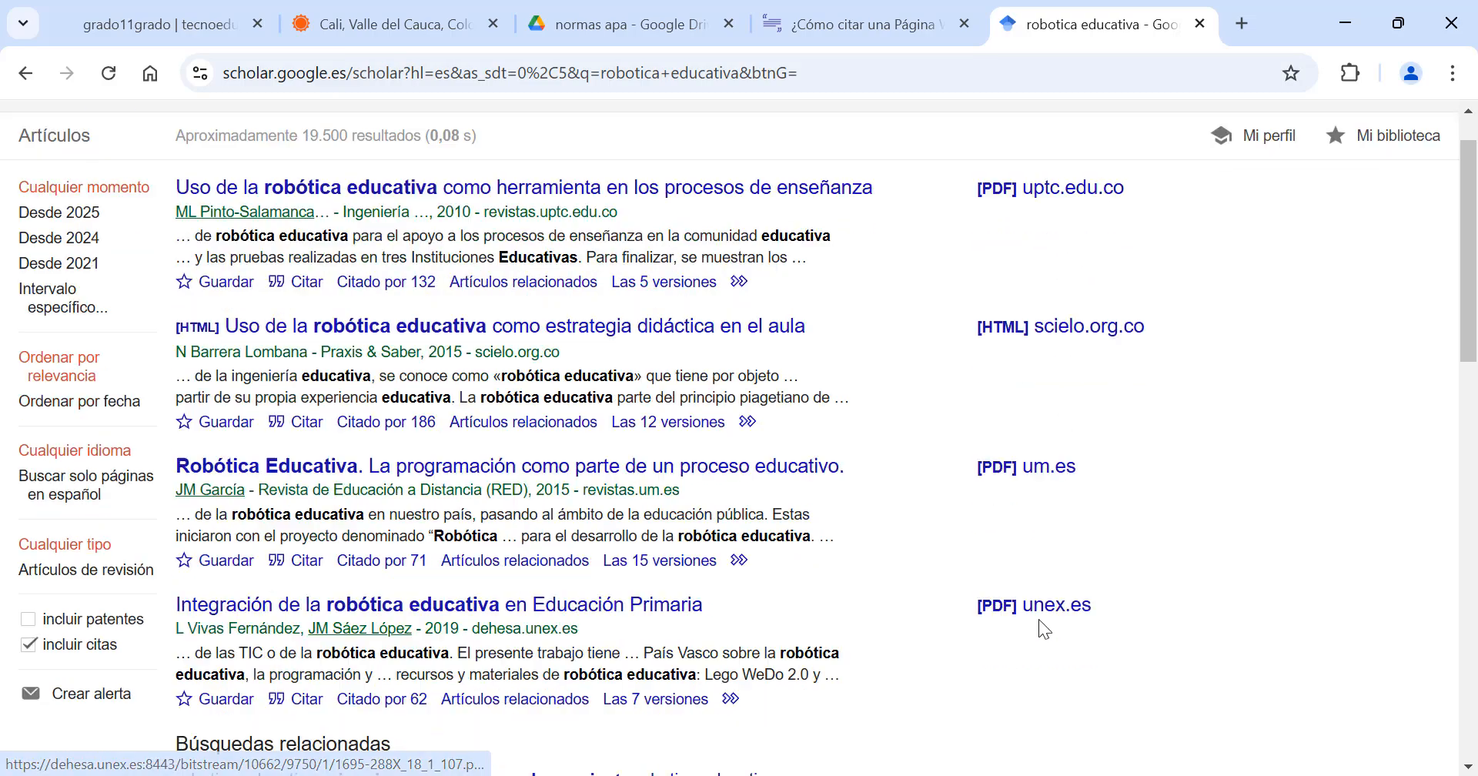
scroll(1036, 648, down, 5)
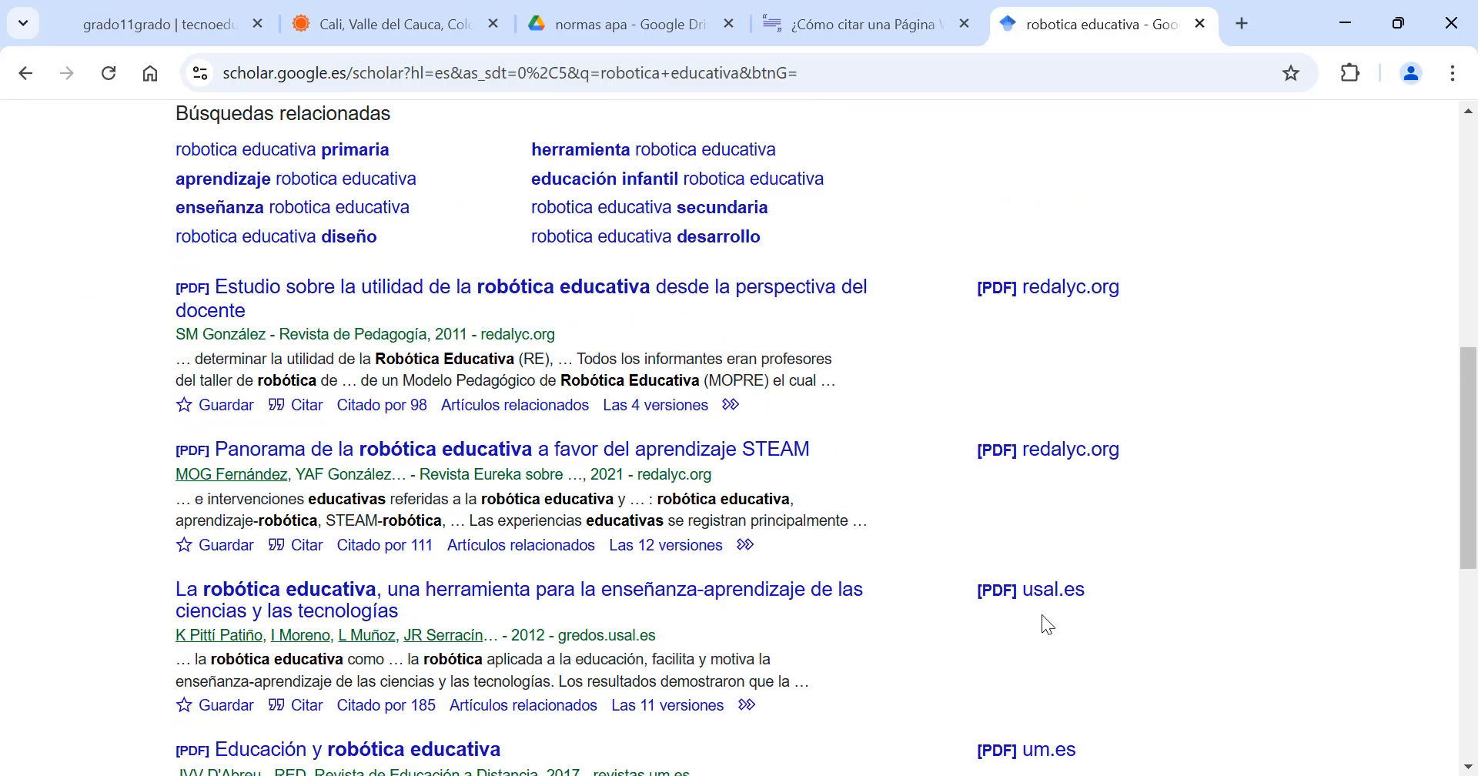
scroll(1047, 492, down, 2)
scroll(1051, 510, up, 12)
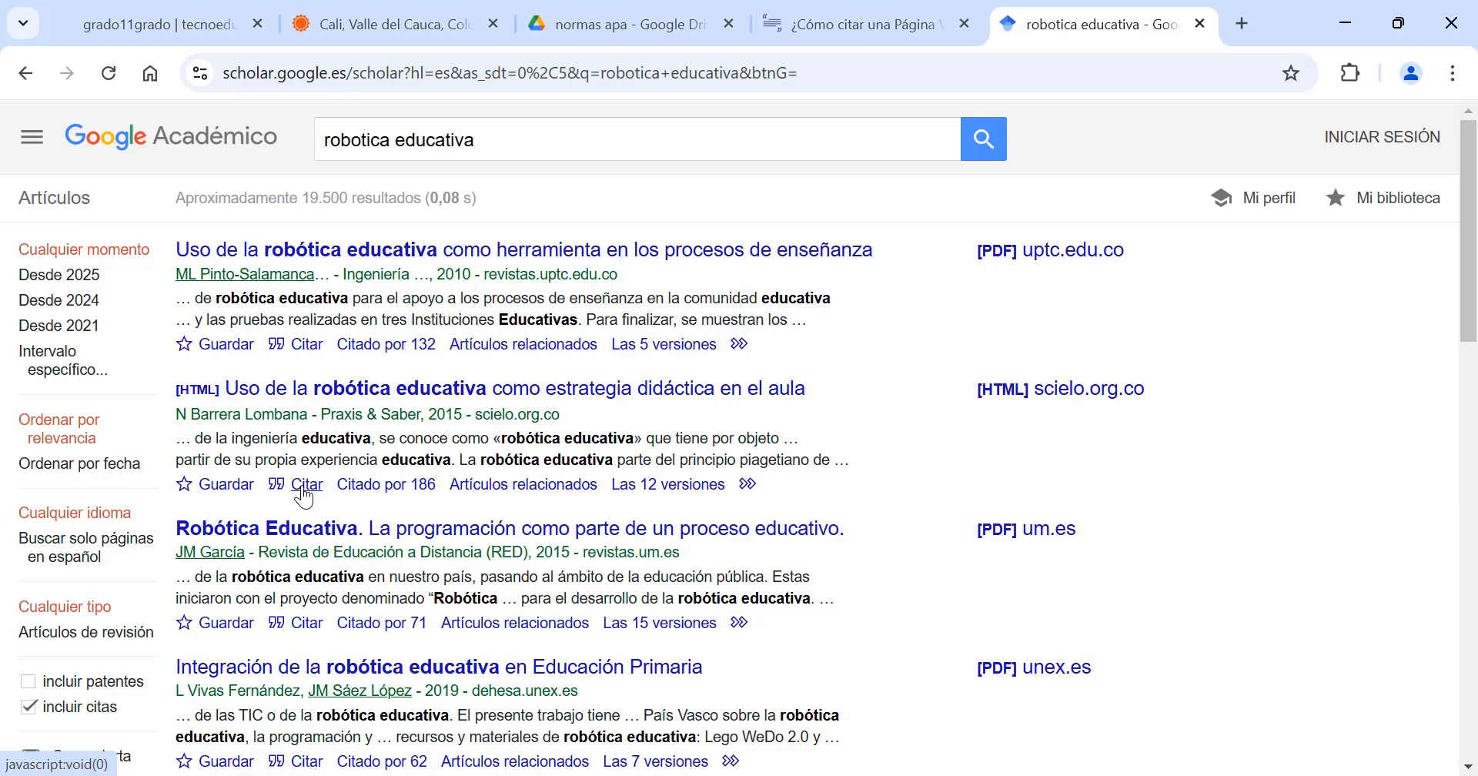
Step: Examine the APA, ISO 690 and MLA references for "Uso de la robótica educativa como estrategia didáctica en el aula", and close the citation window
click(304, 485)
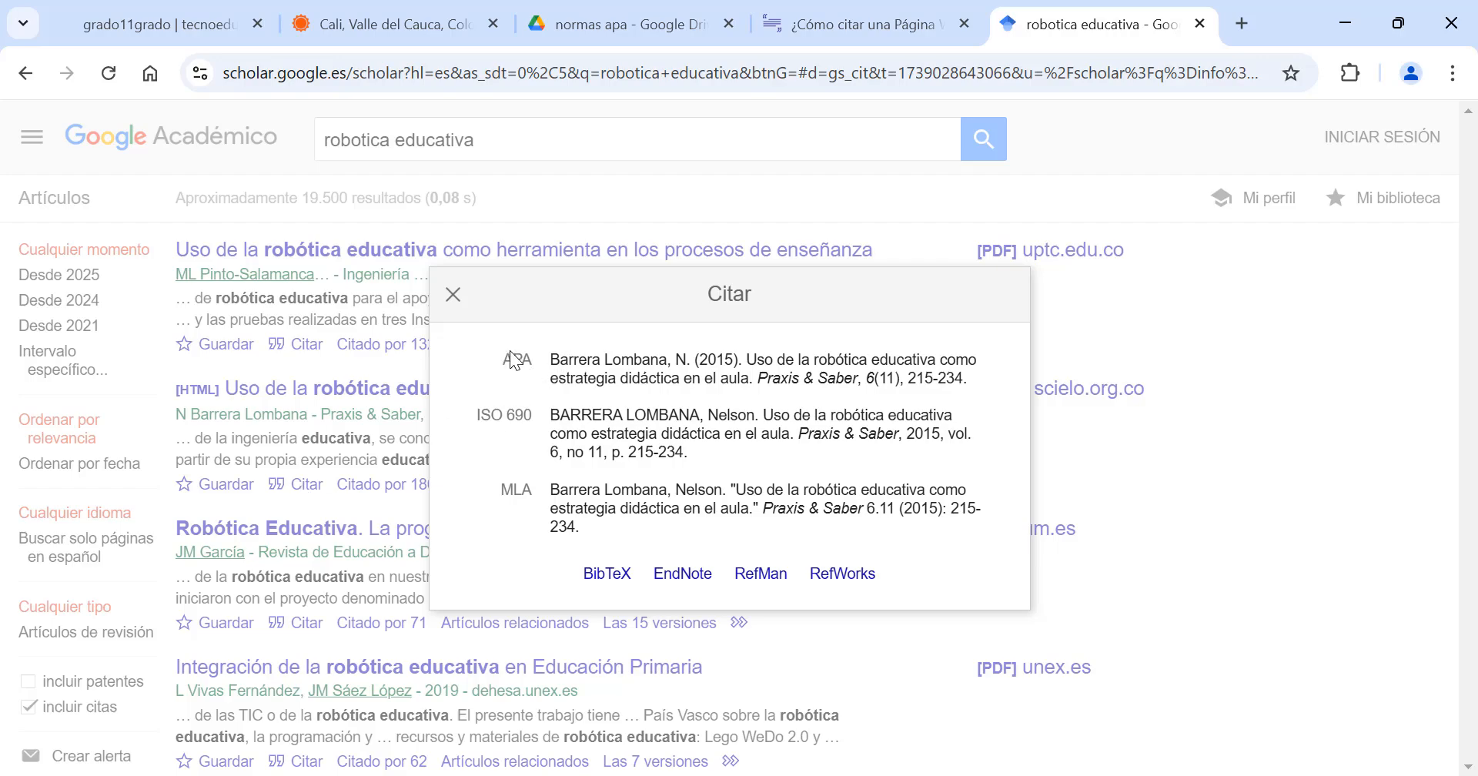
triple_click(555, 359)
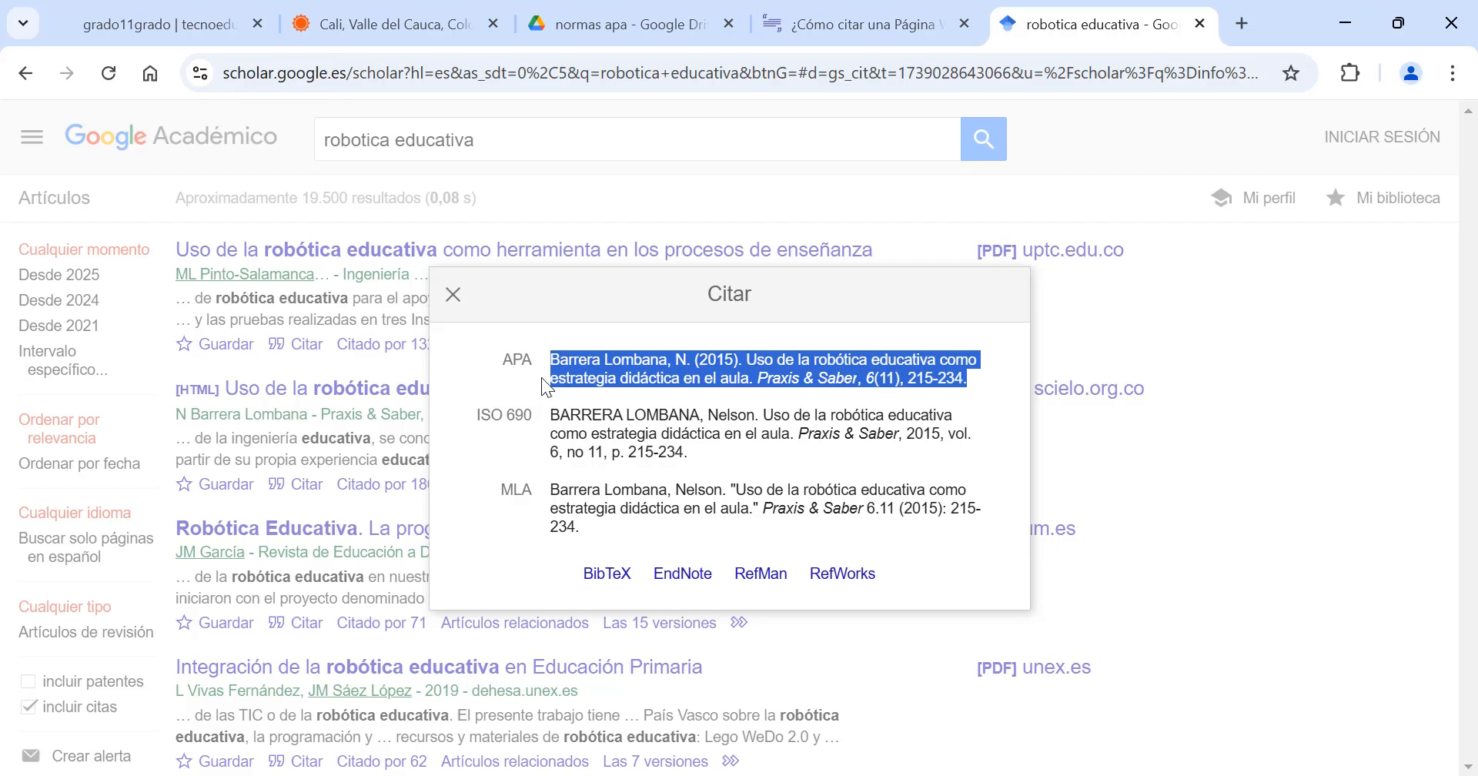
click(577, 395)
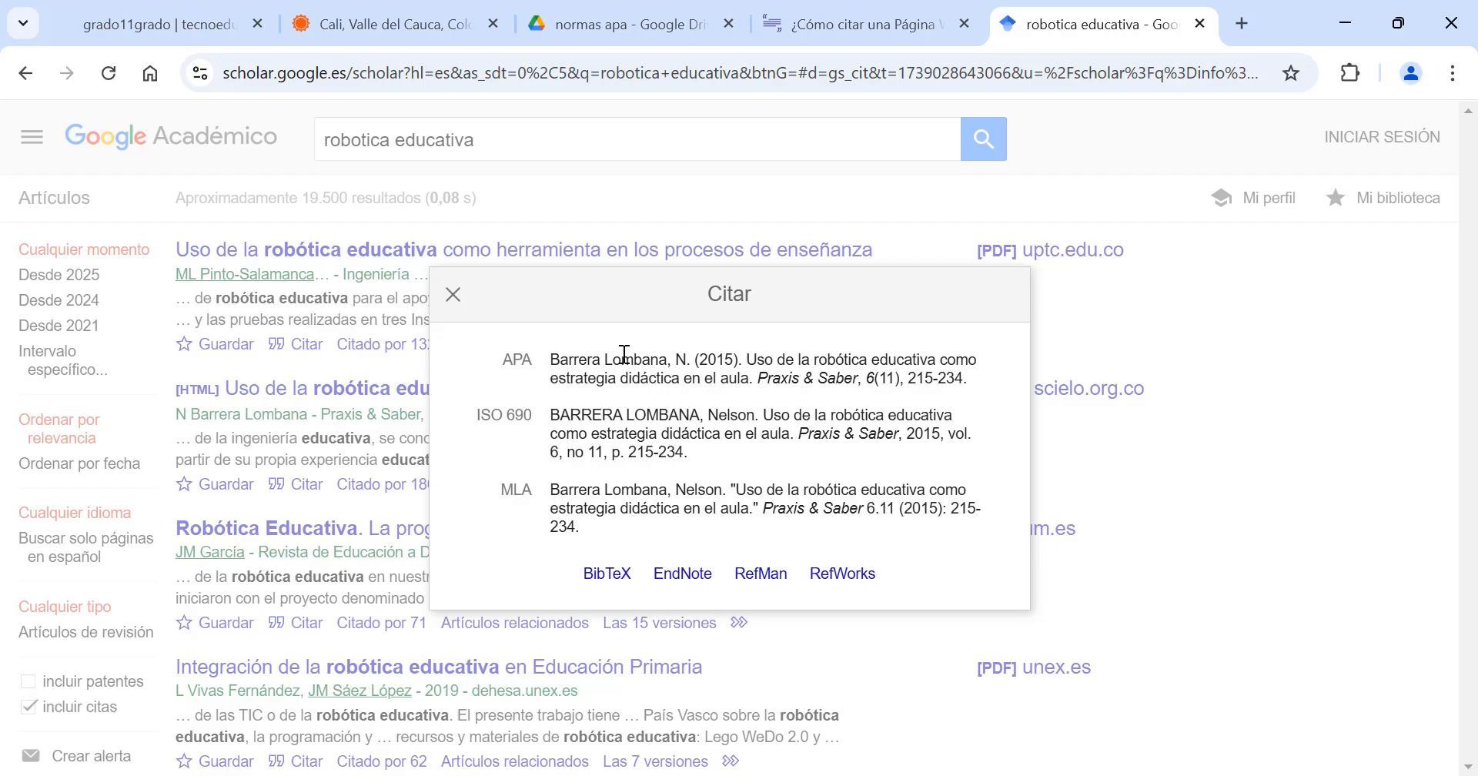
drag(550, 359, 582, 528)
click(557, 368)
drag(555, 360, 946, 376)
click(718, 367)
click(454, 294)
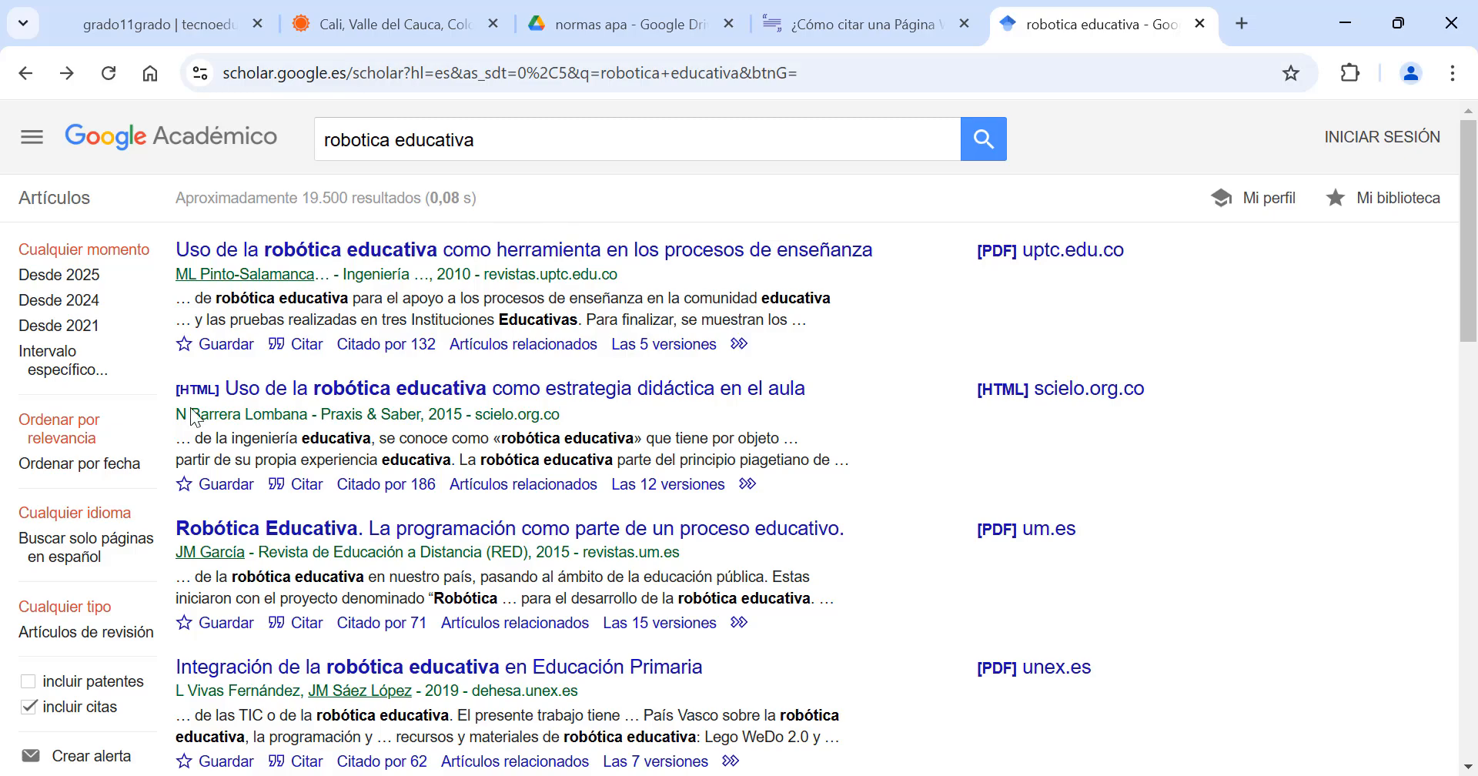
Step: Open the PDF "Estudio sobre la utilidad de la robótica educativa desde la perspectiva del docente" and enlarge its cover page
scroll(284, 543, down, 1)
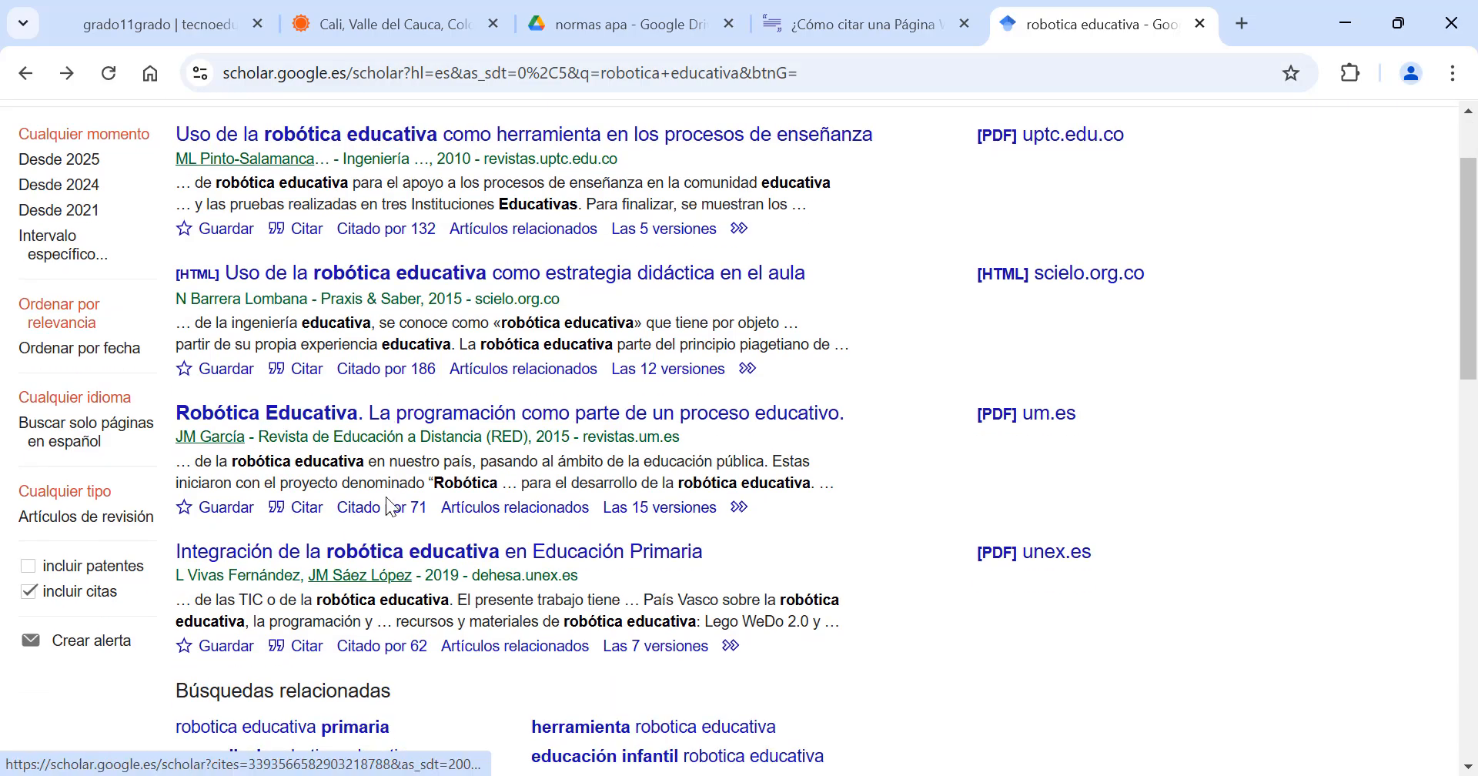
scroll(389, 487, down, 2)
scroll(389, 488, down, 3)
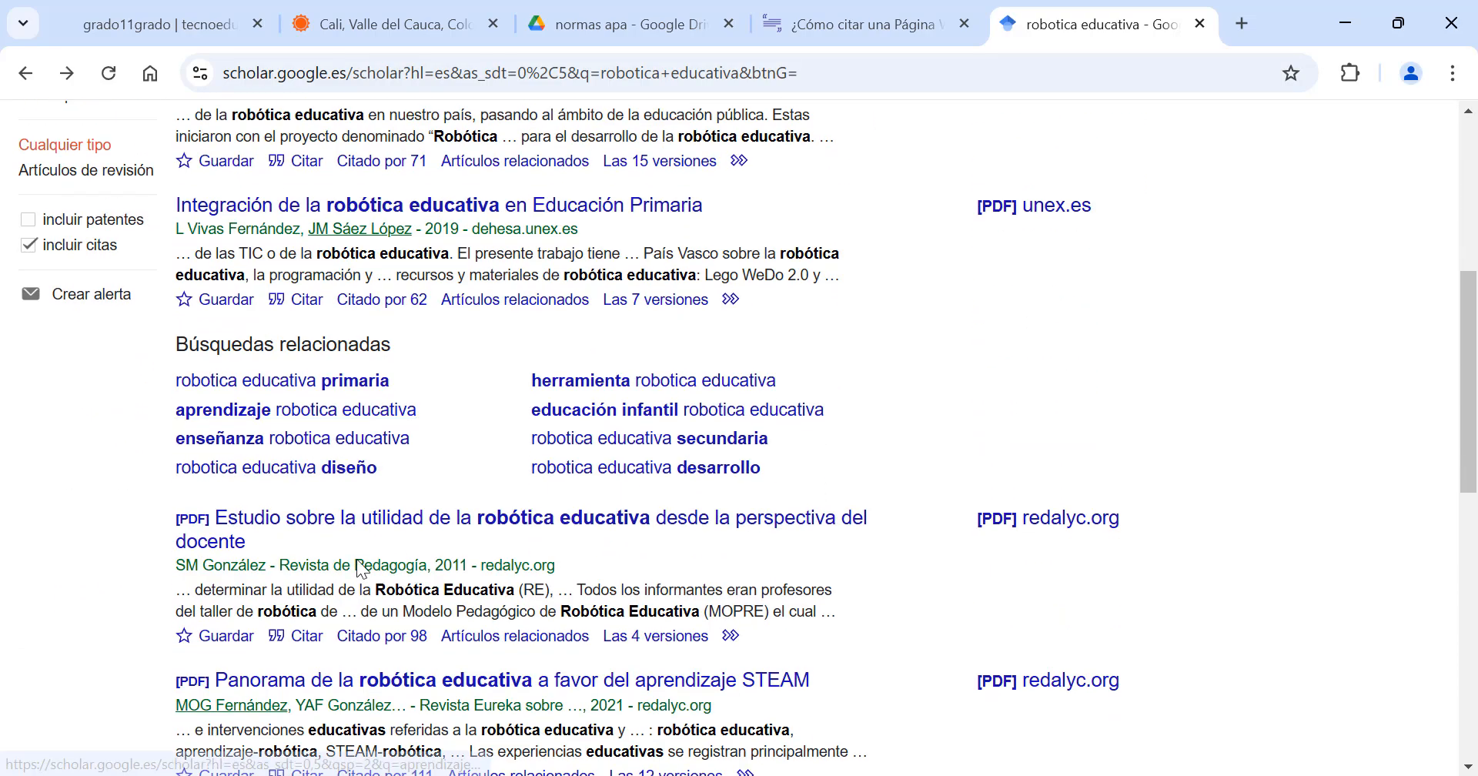
click(267, 534)
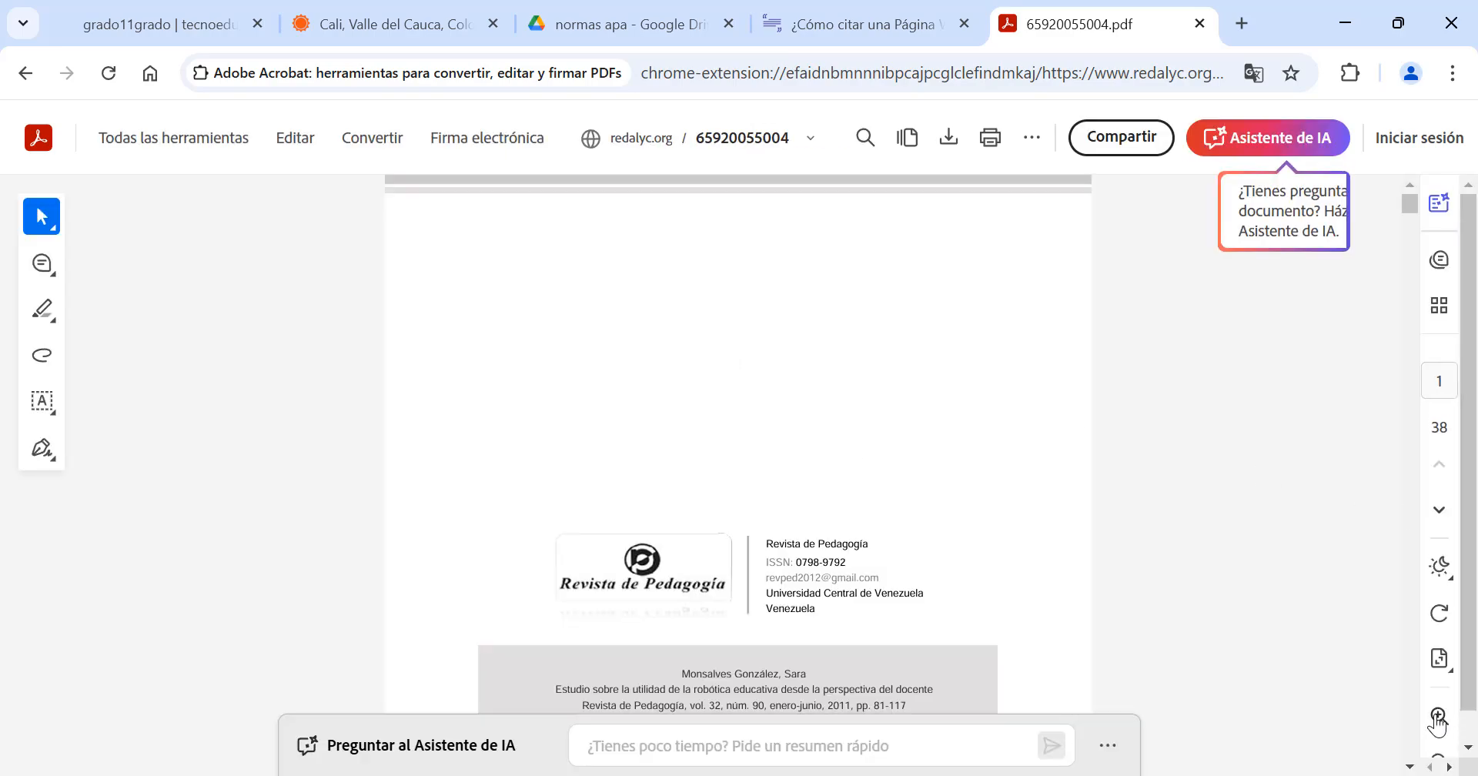
click(1438, 717)
click(1438, 718)
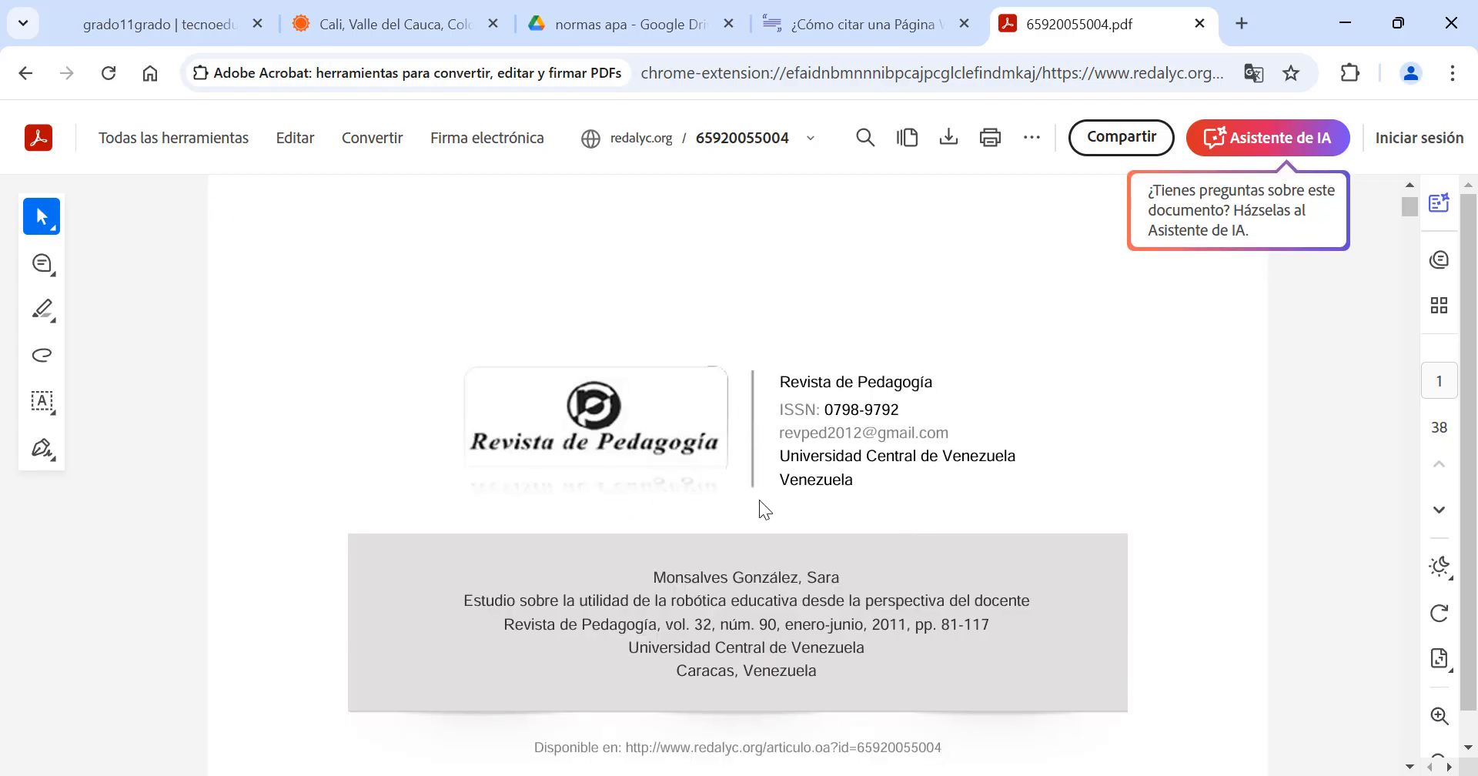
Step: Follow the article's "Cómo citar el artículo" link to Redalyc and view the reference in APA7 format
scroll(677, 559, down, 7)
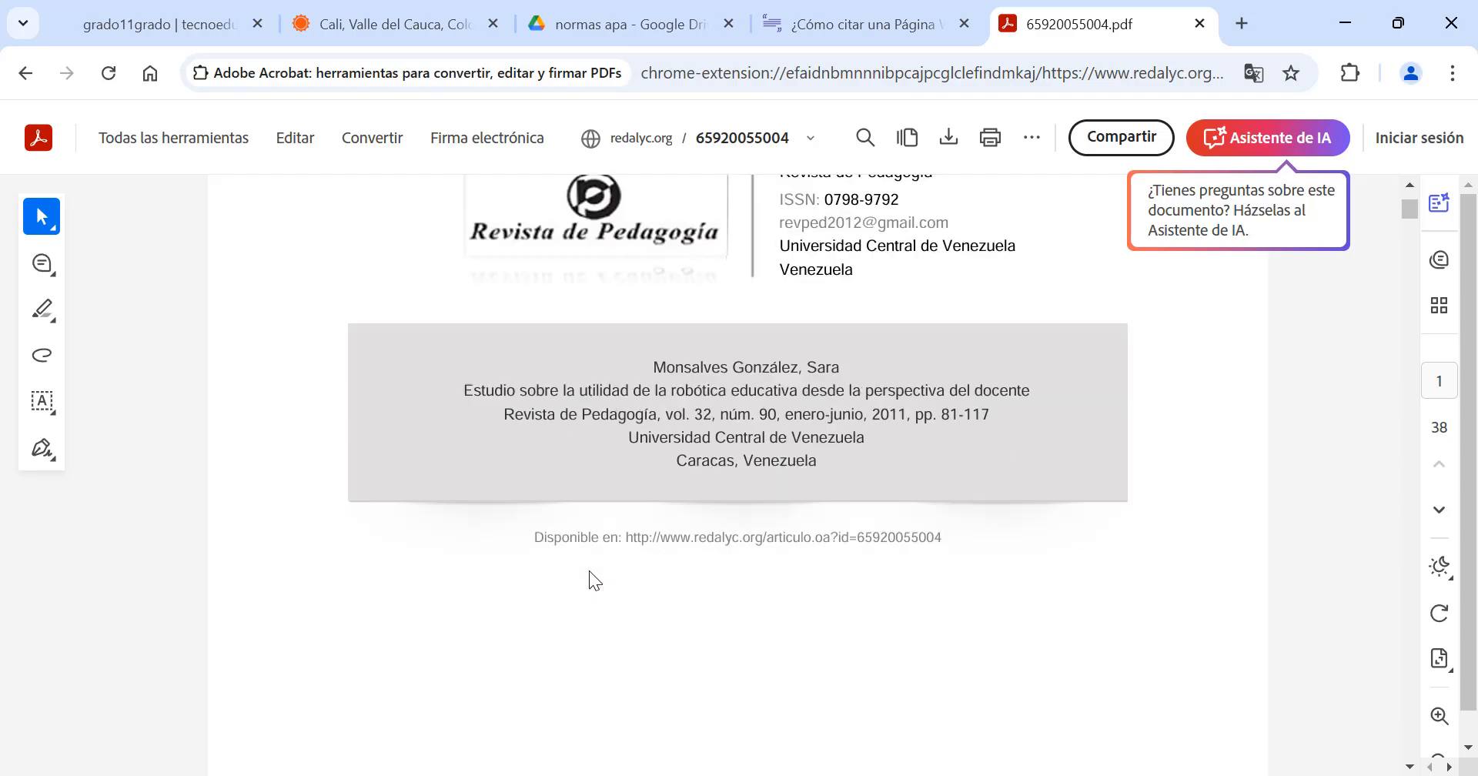
scroll(570, 571, up, 2)
scroll(570, 577, down, 2)
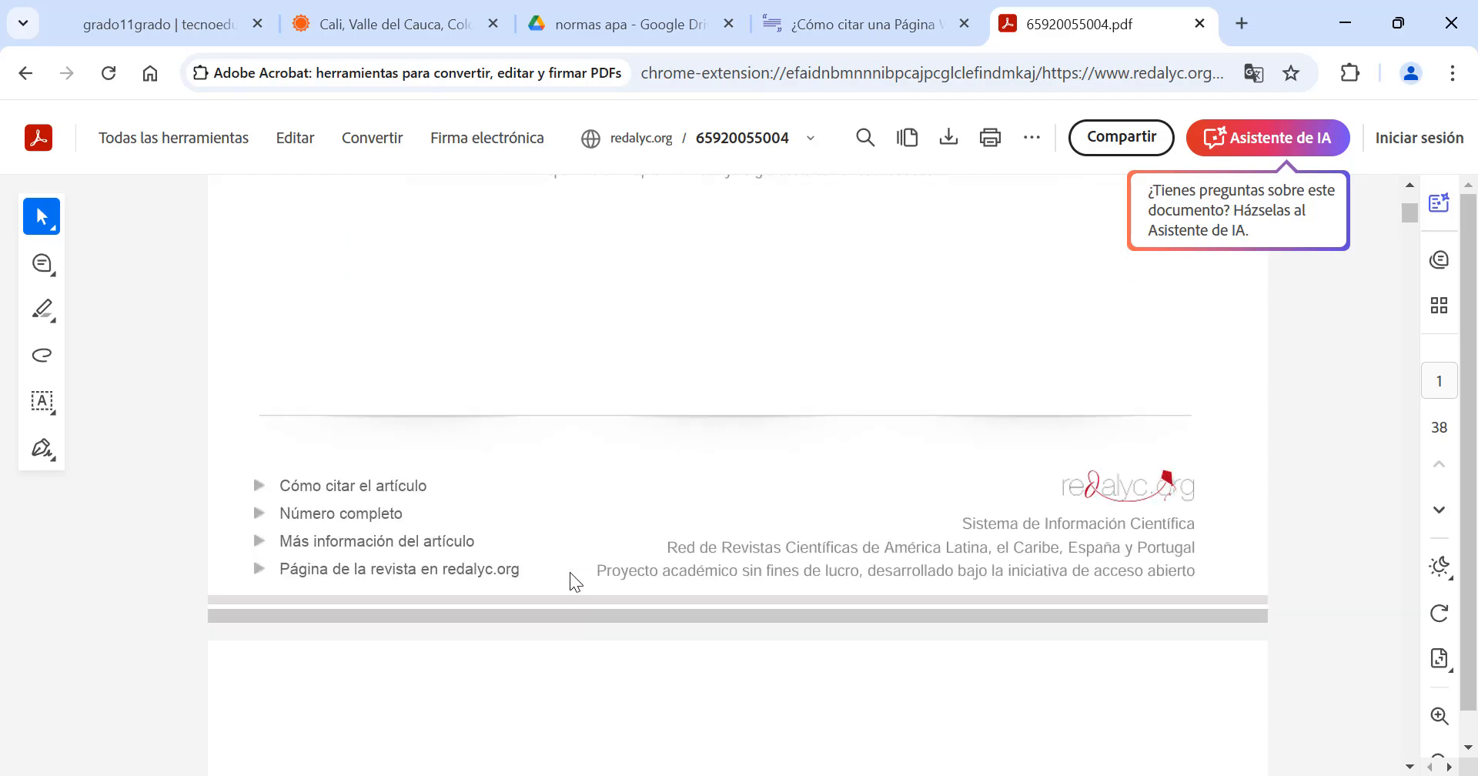
click(379, 485)
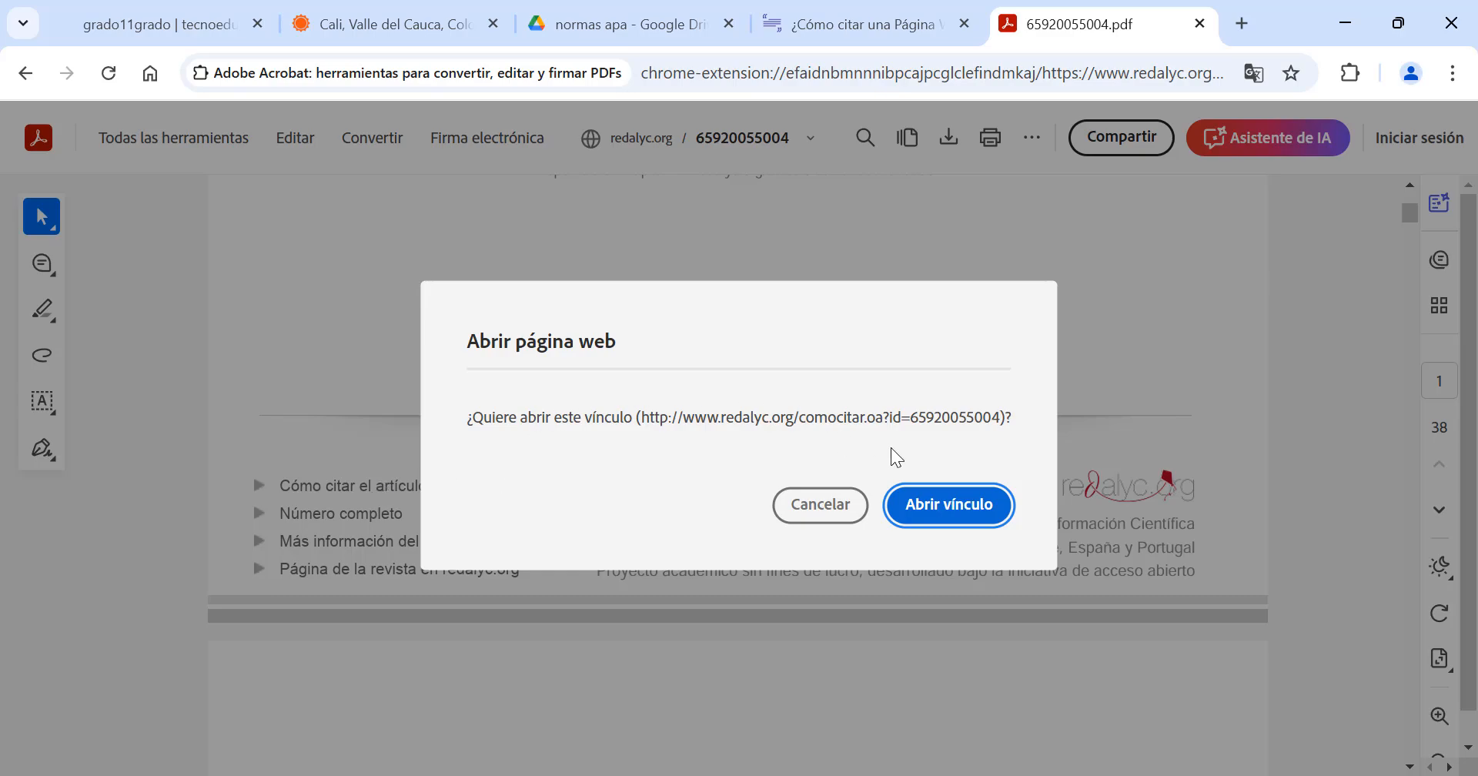
click(955, 490)
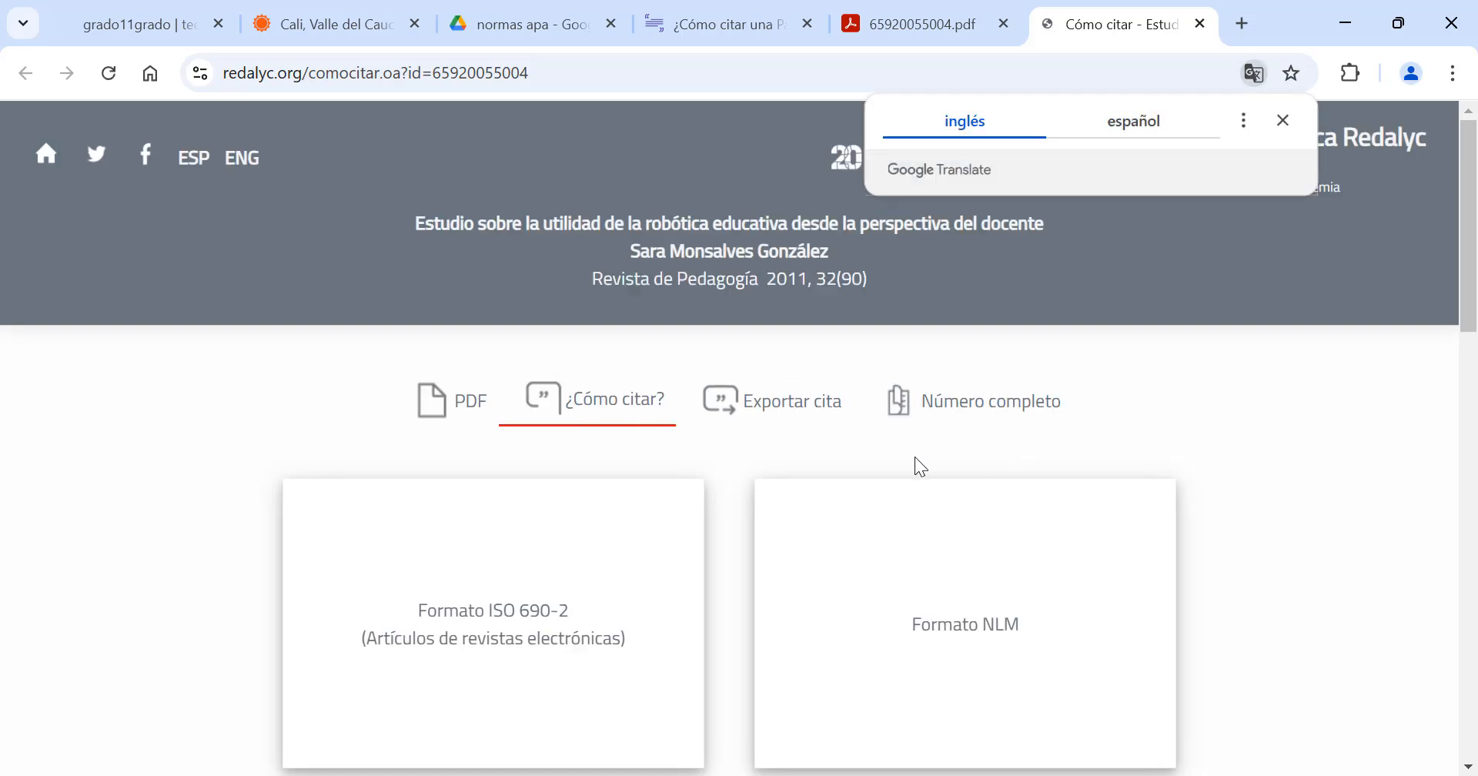
scroll(727, 516, down, 2)
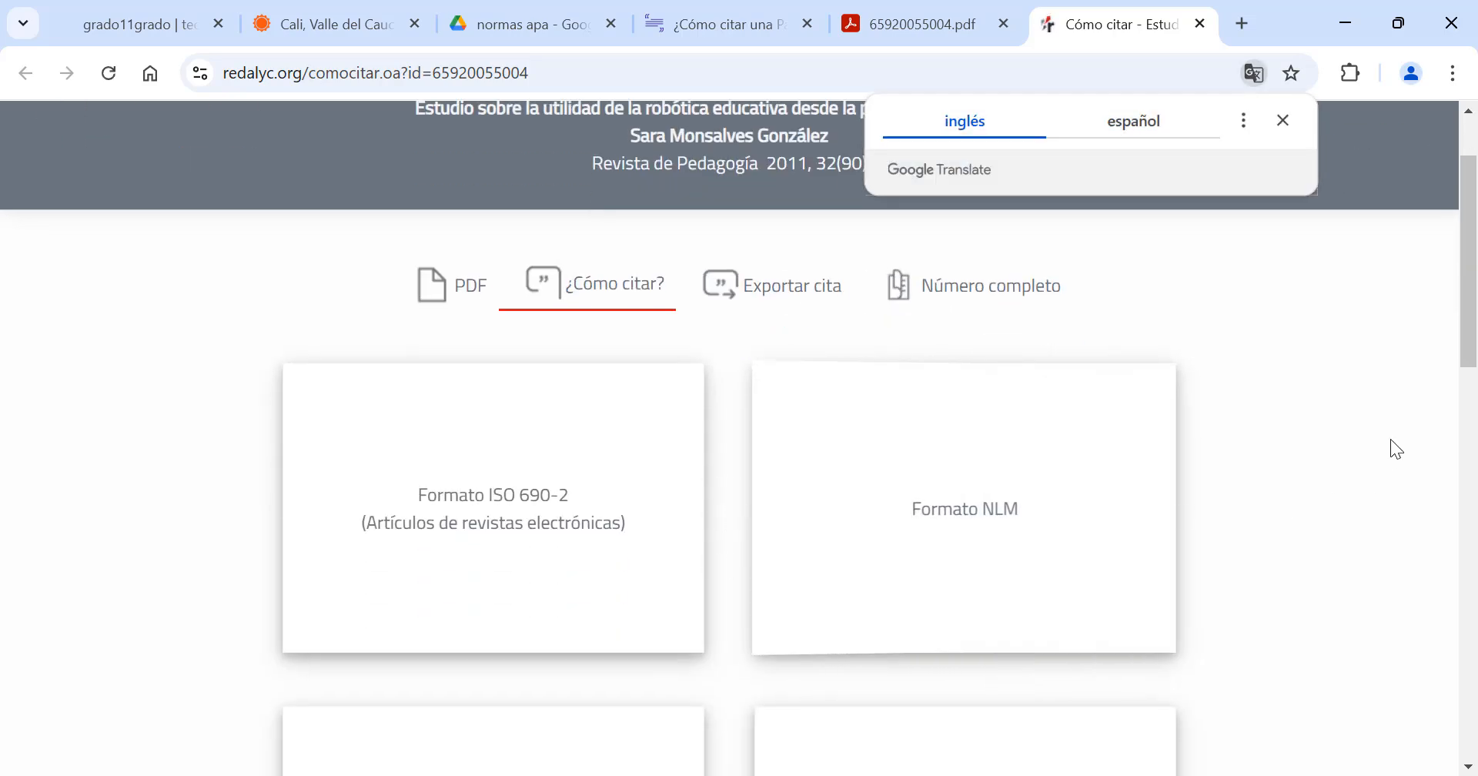
scroll(1386, 447, down, 4)
scroll(1386, 448, down, 2)
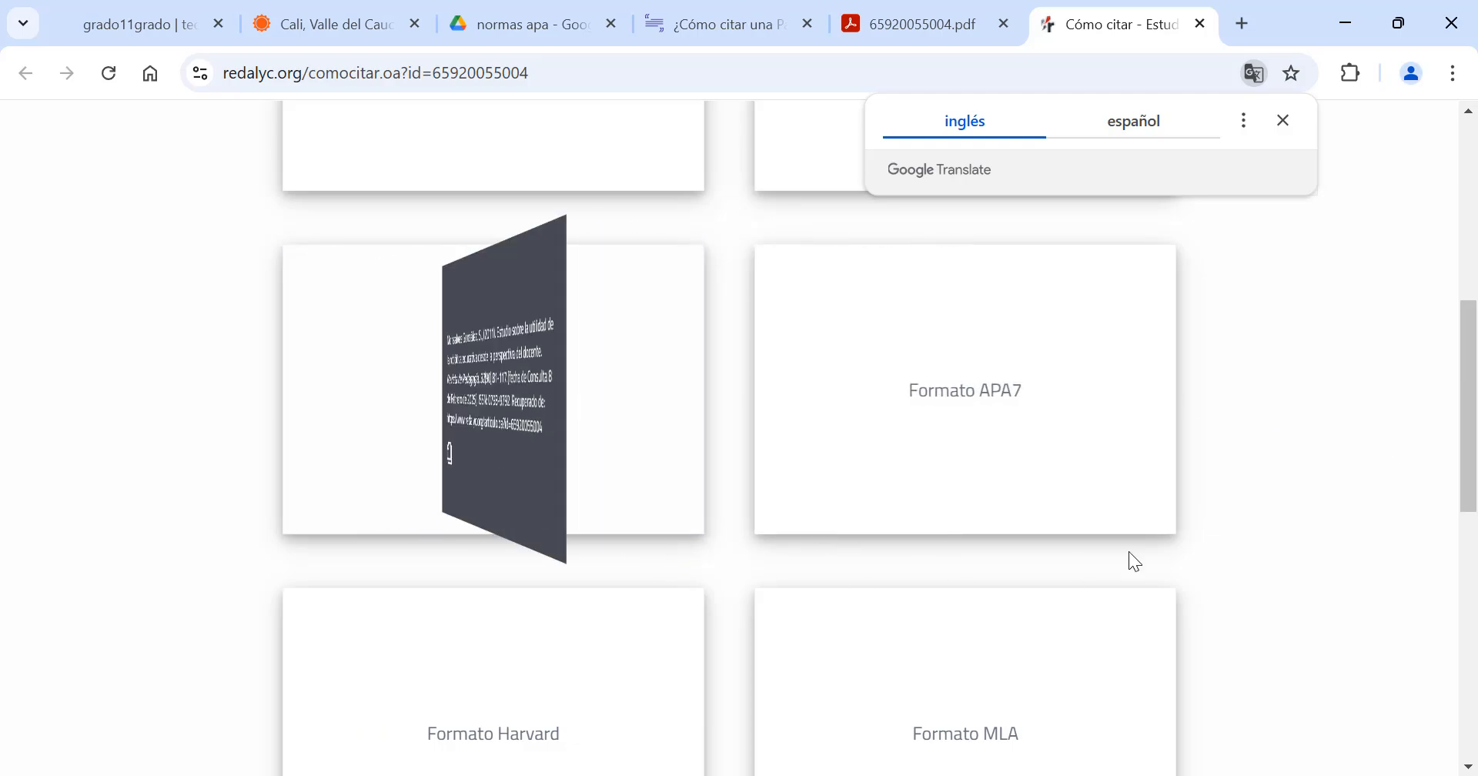
mouse_move(1116, 408)
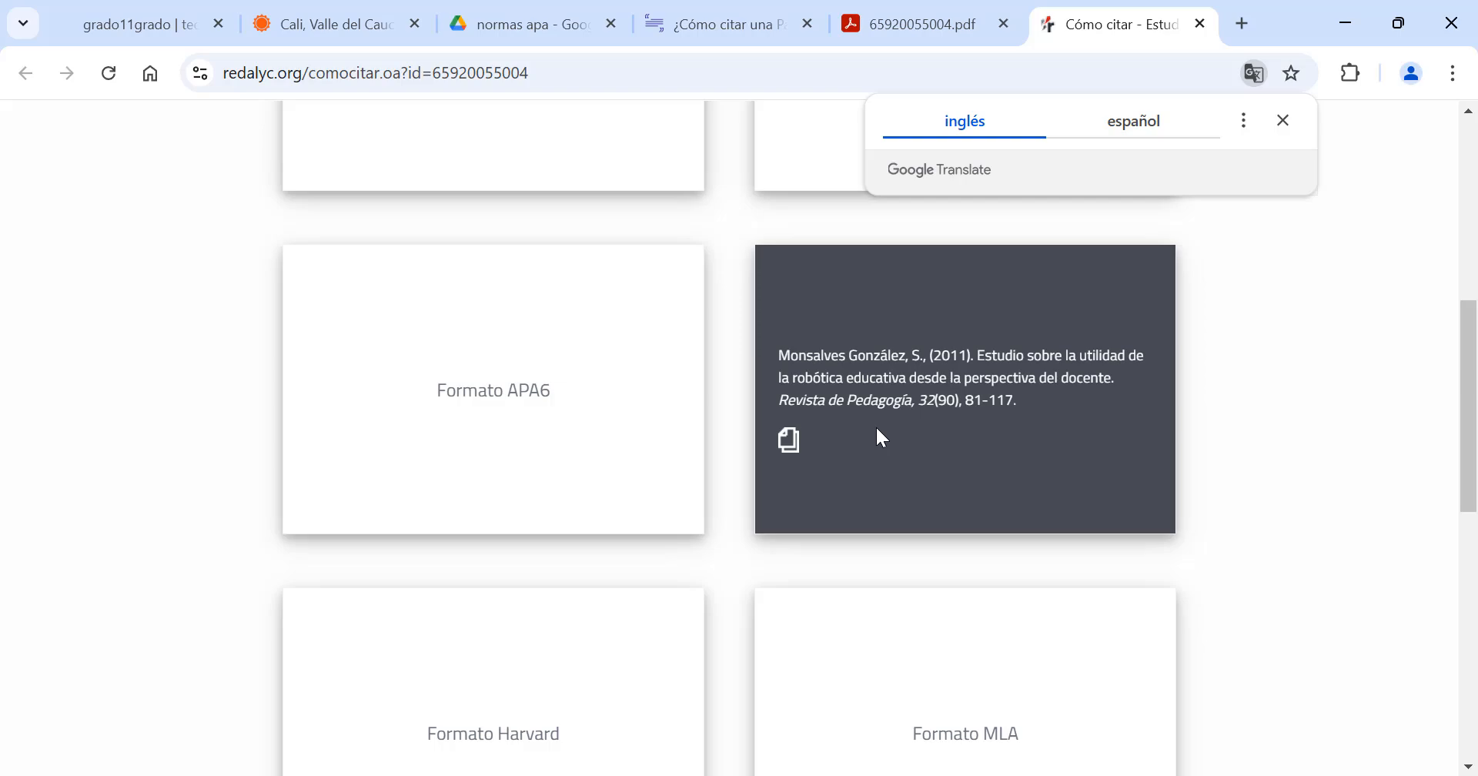
Step: Return to the Word document and delete the lines "Instituto Superior Tecnológico Japón - 22- Mayo- 2023" and "Ins. 2023"
key(alt+Tab)
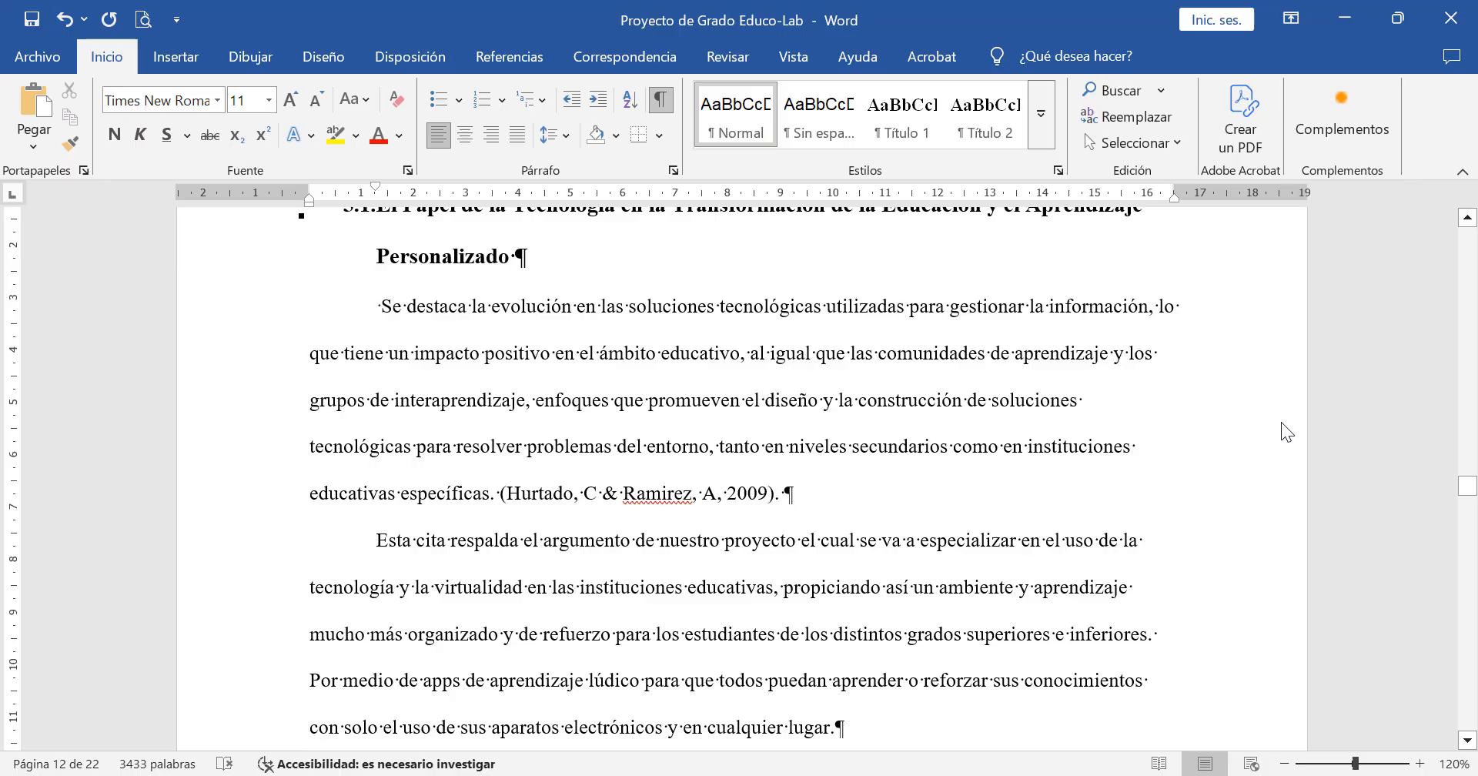
scroll(539, 454, down, 5)
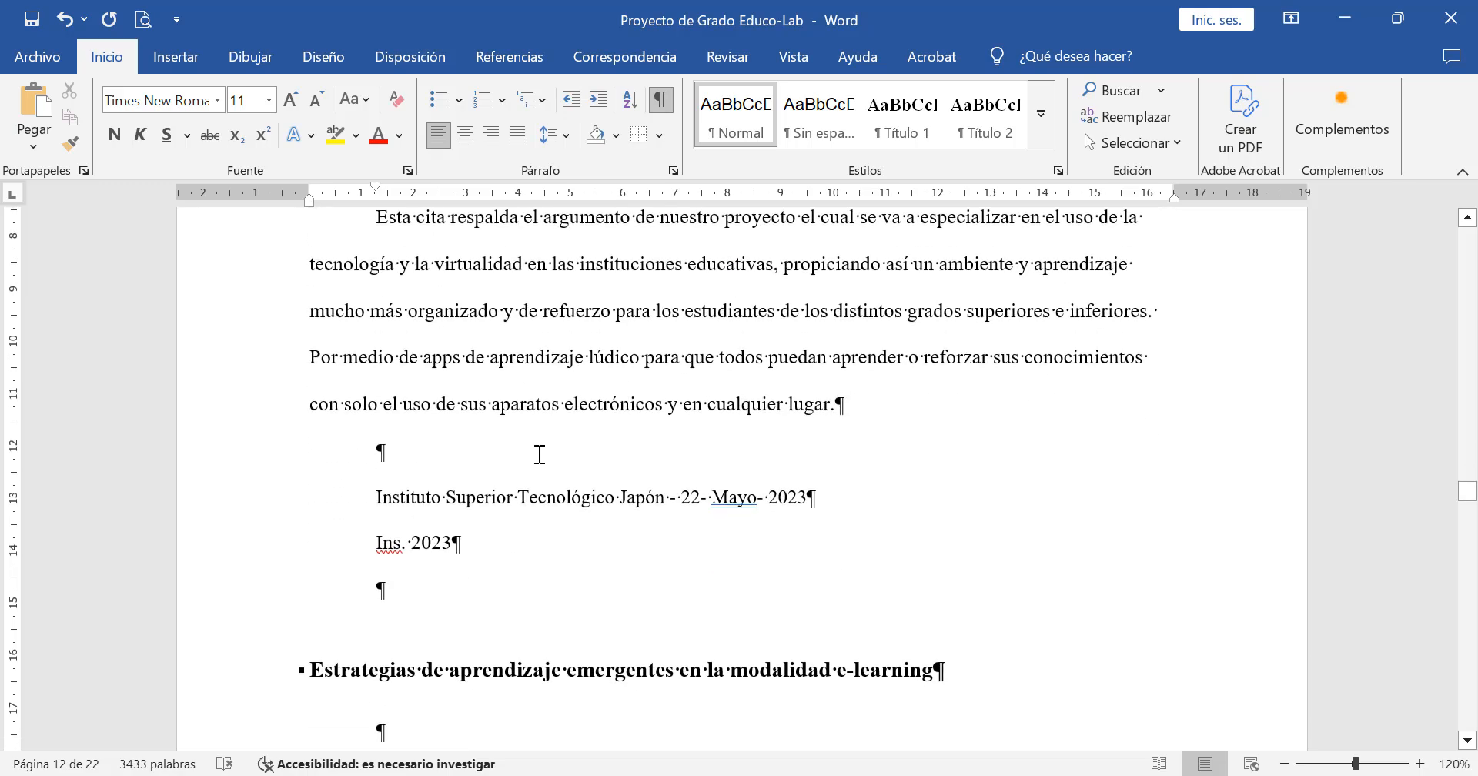
click(486, 555)
drag(376, 497, 538, 561)
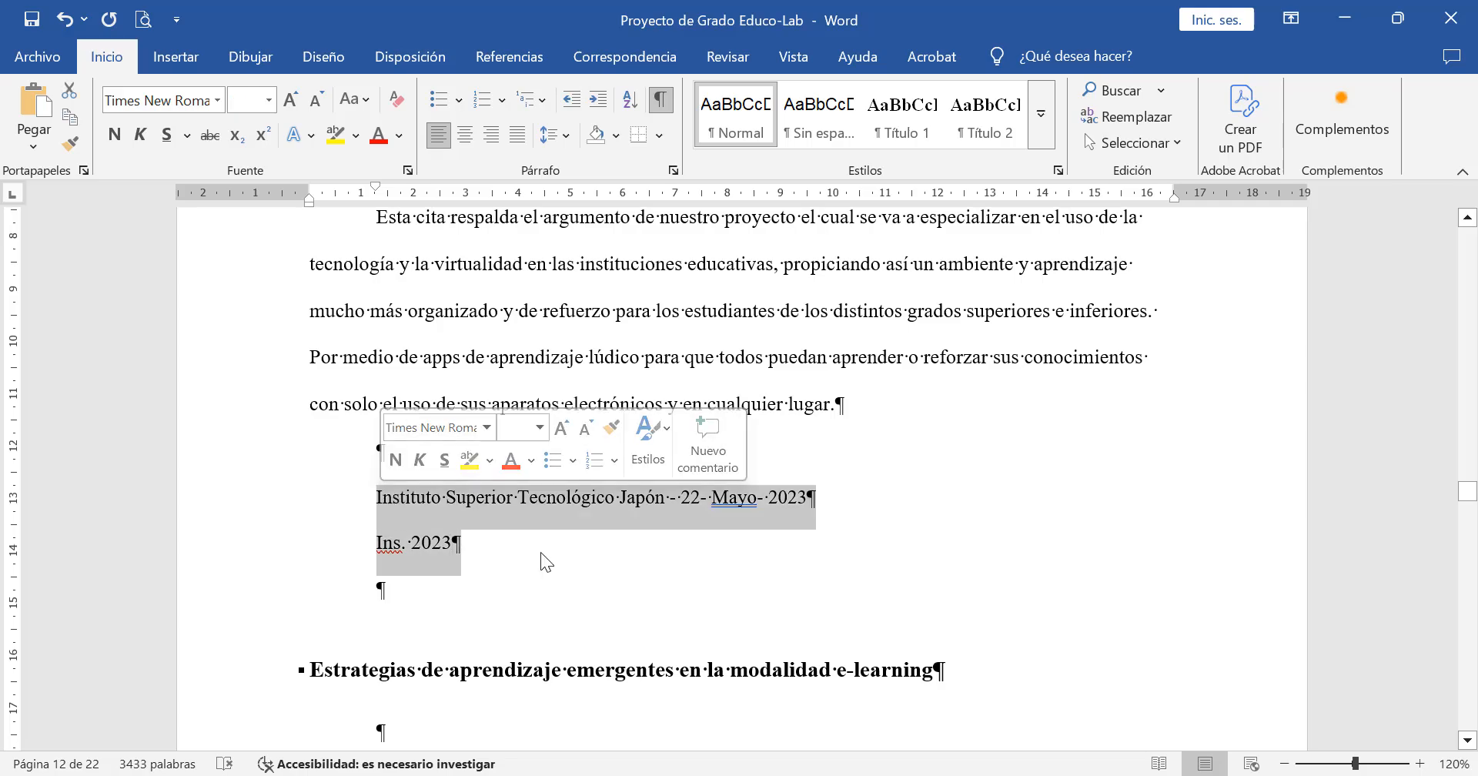
key(Delete)
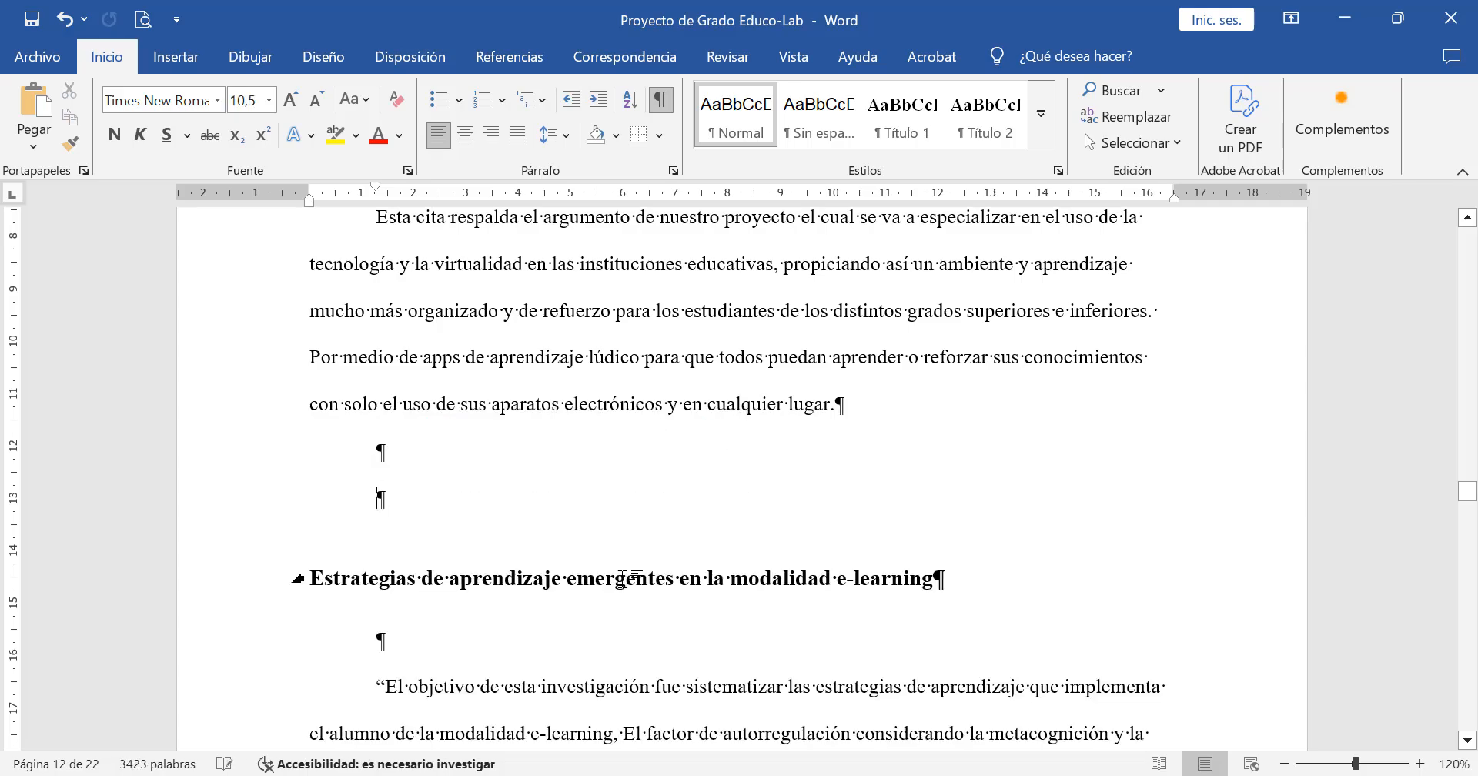
Step: Remove the extra space before "Se destaca" at the start of the first paragraph under heading 5.1
scroll(481, 471, up, 6)
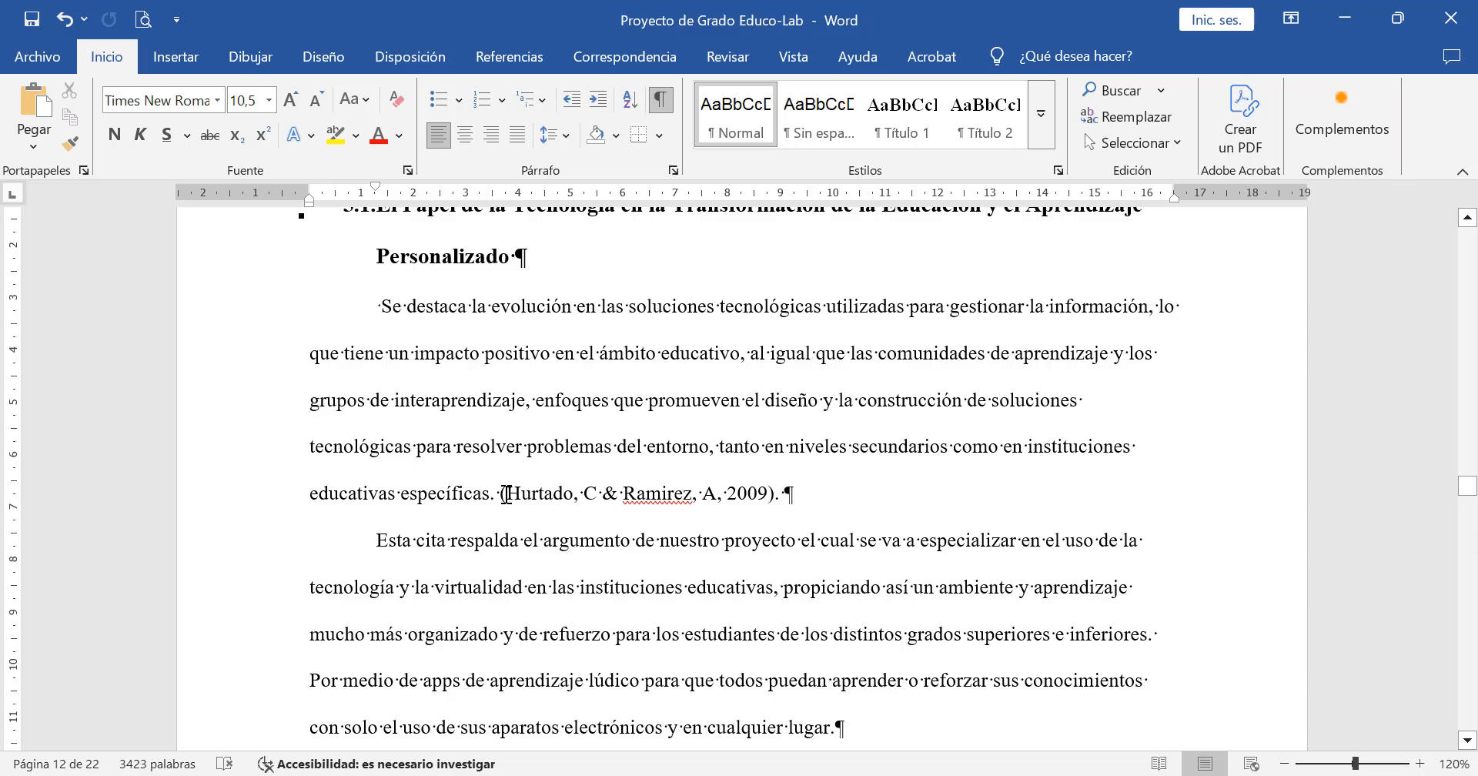
scroll(507, 493, up, 1)
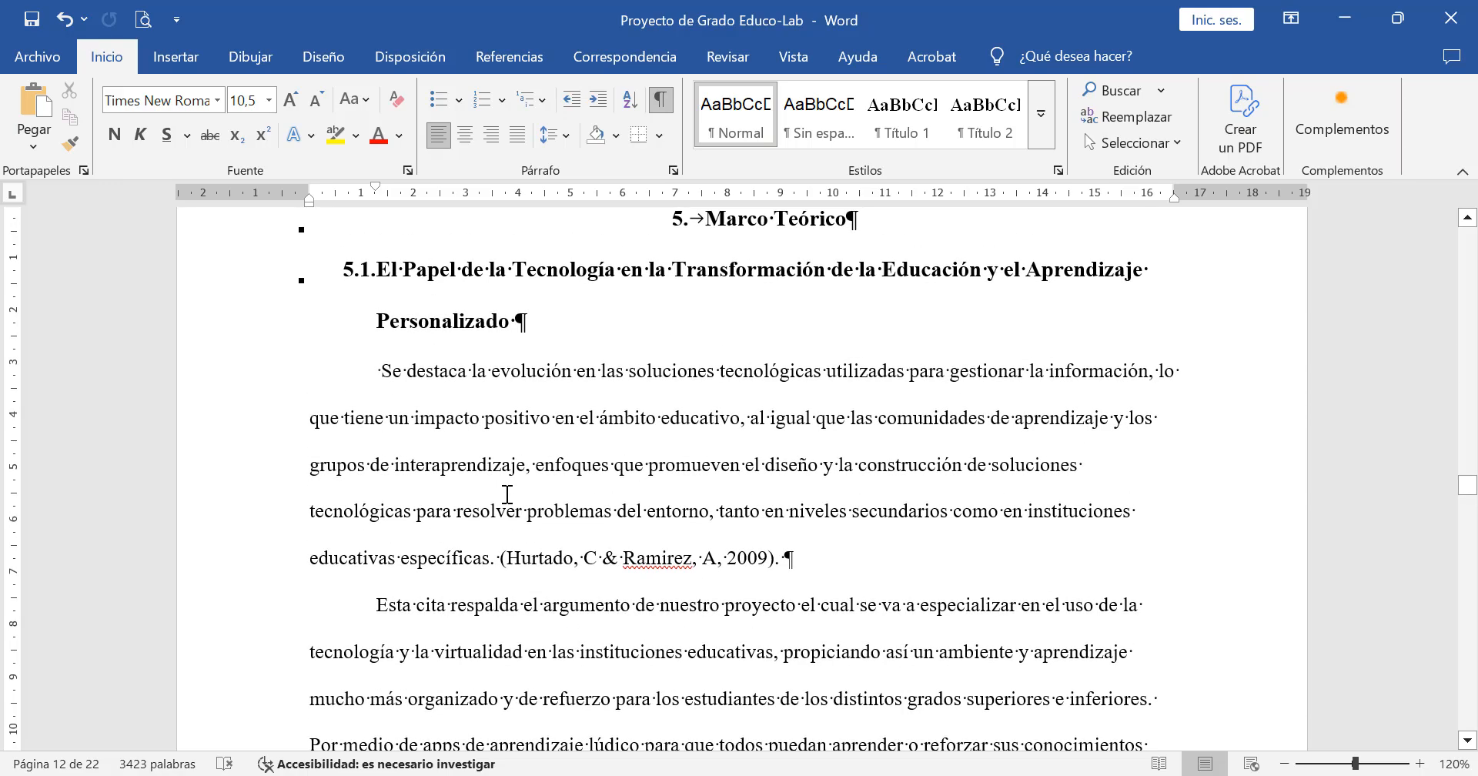
click(385, 371)
key(BackSpace)
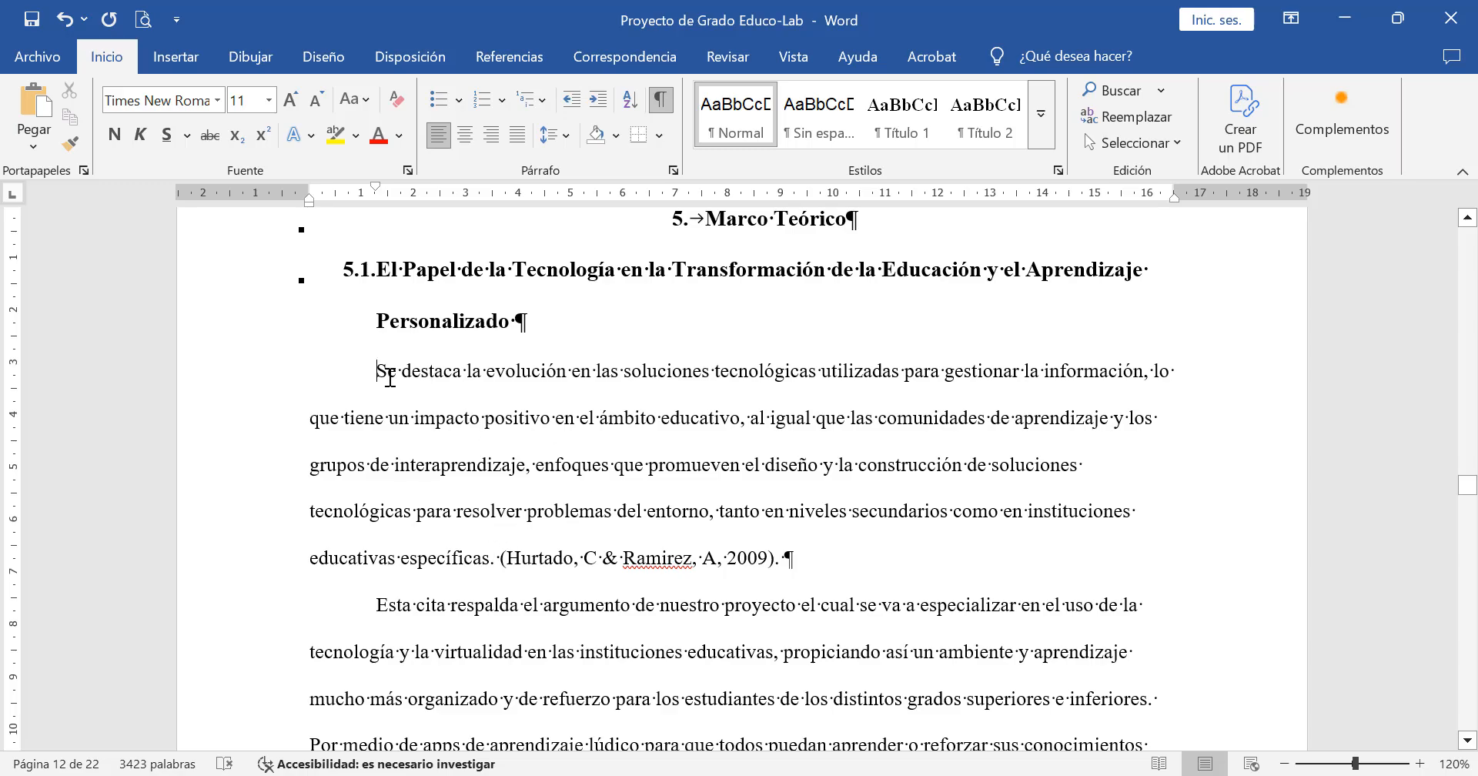
Step: Examine the text of the first paragraph under heading 5.1 together with the authors in its parenthetical citation
drag(399, 371, 706, 478)
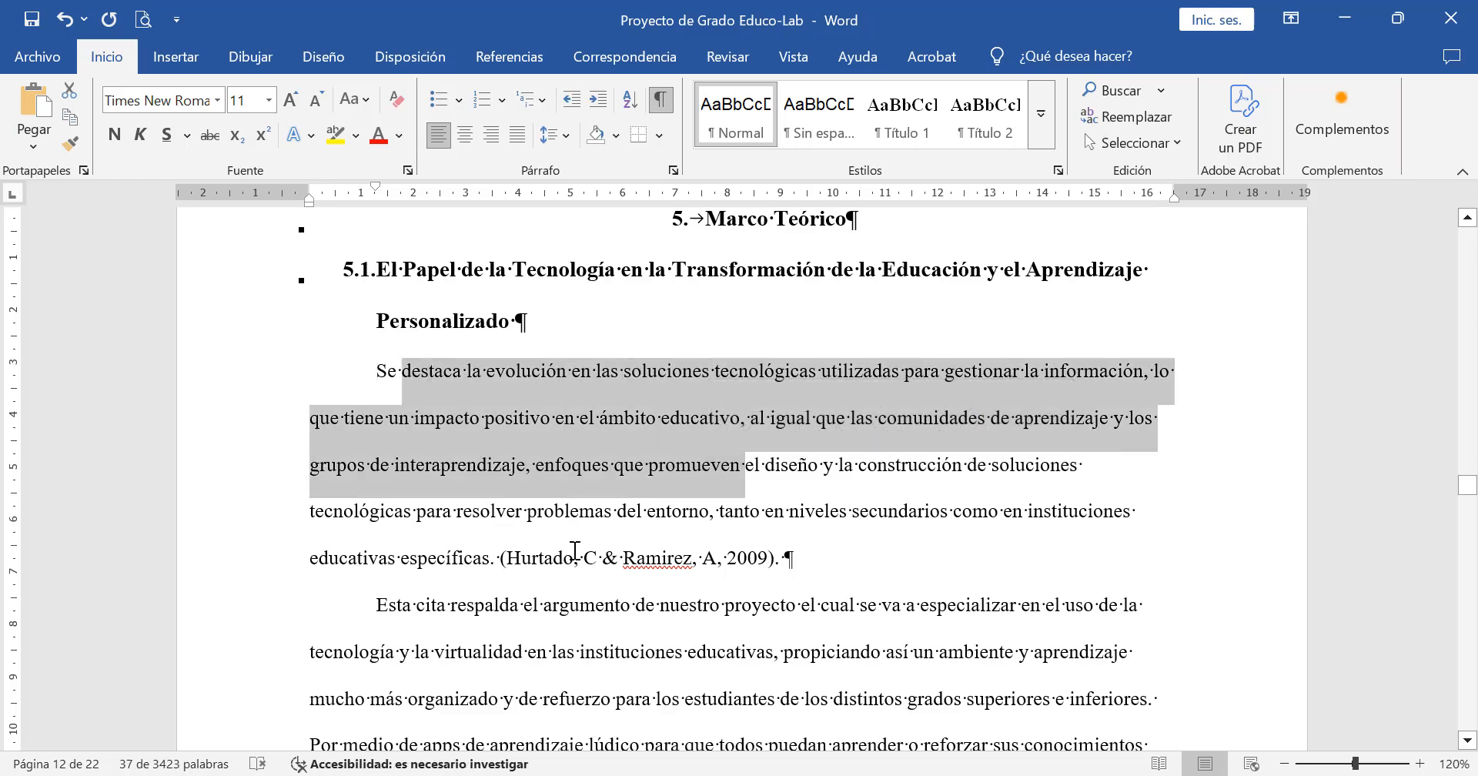
drag(575, 557, 669, 562)
click(645, 560)
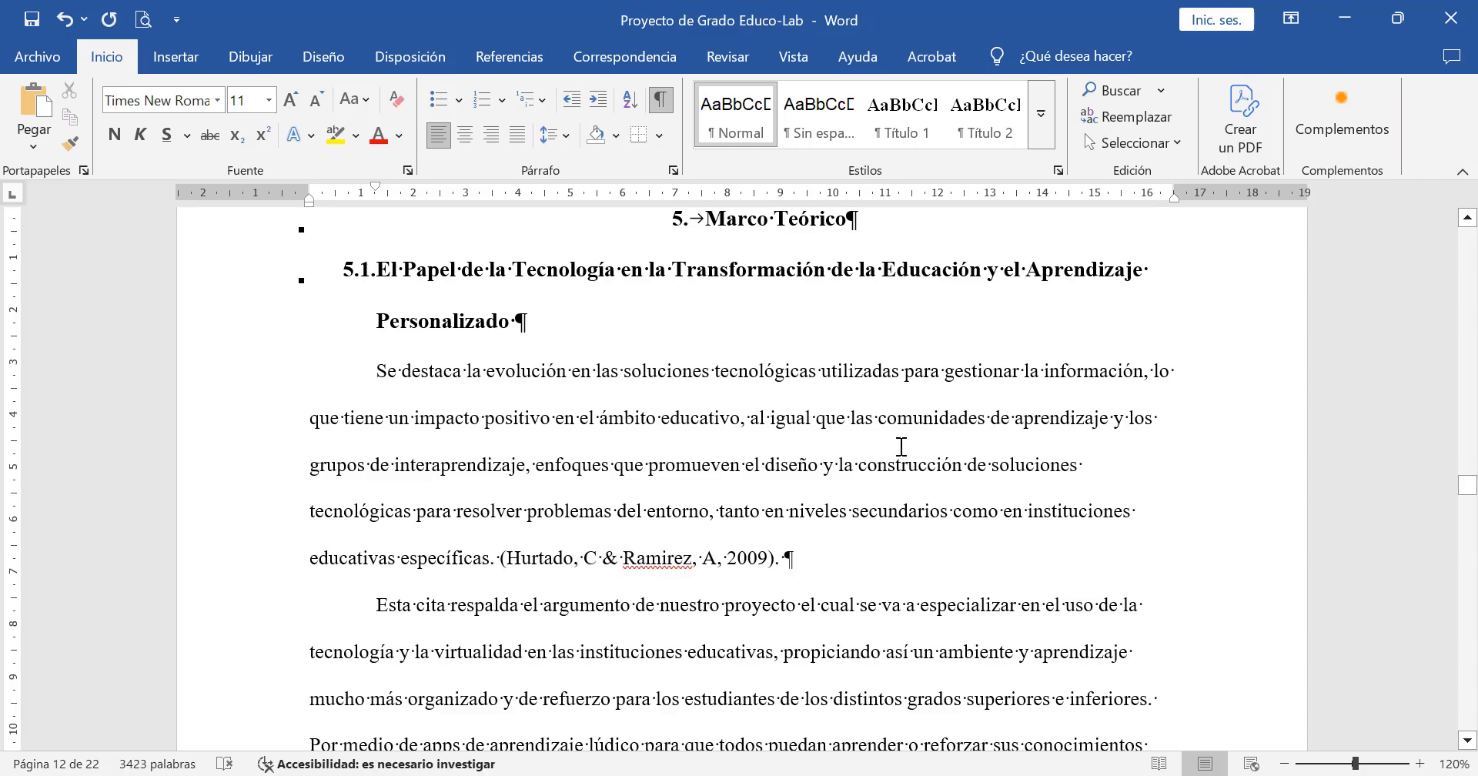
Step: Switch to the "Propuesta de innovación" PDF in Adobe Acrobat and examine the 2012 narrative citation under "2.2. Elementos de la Gamificación"
key(alt+Tab)
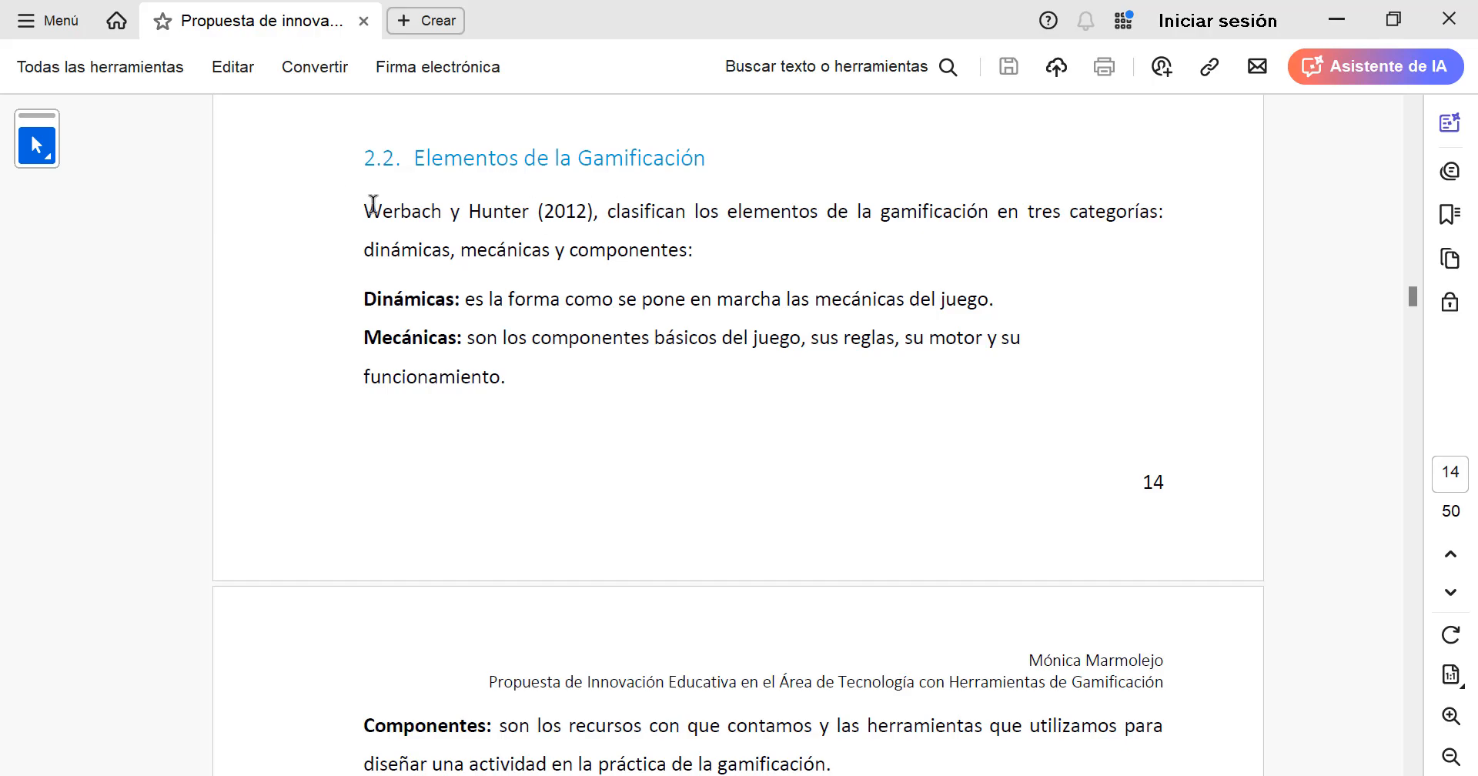
drag(371, 208, 681, 214)
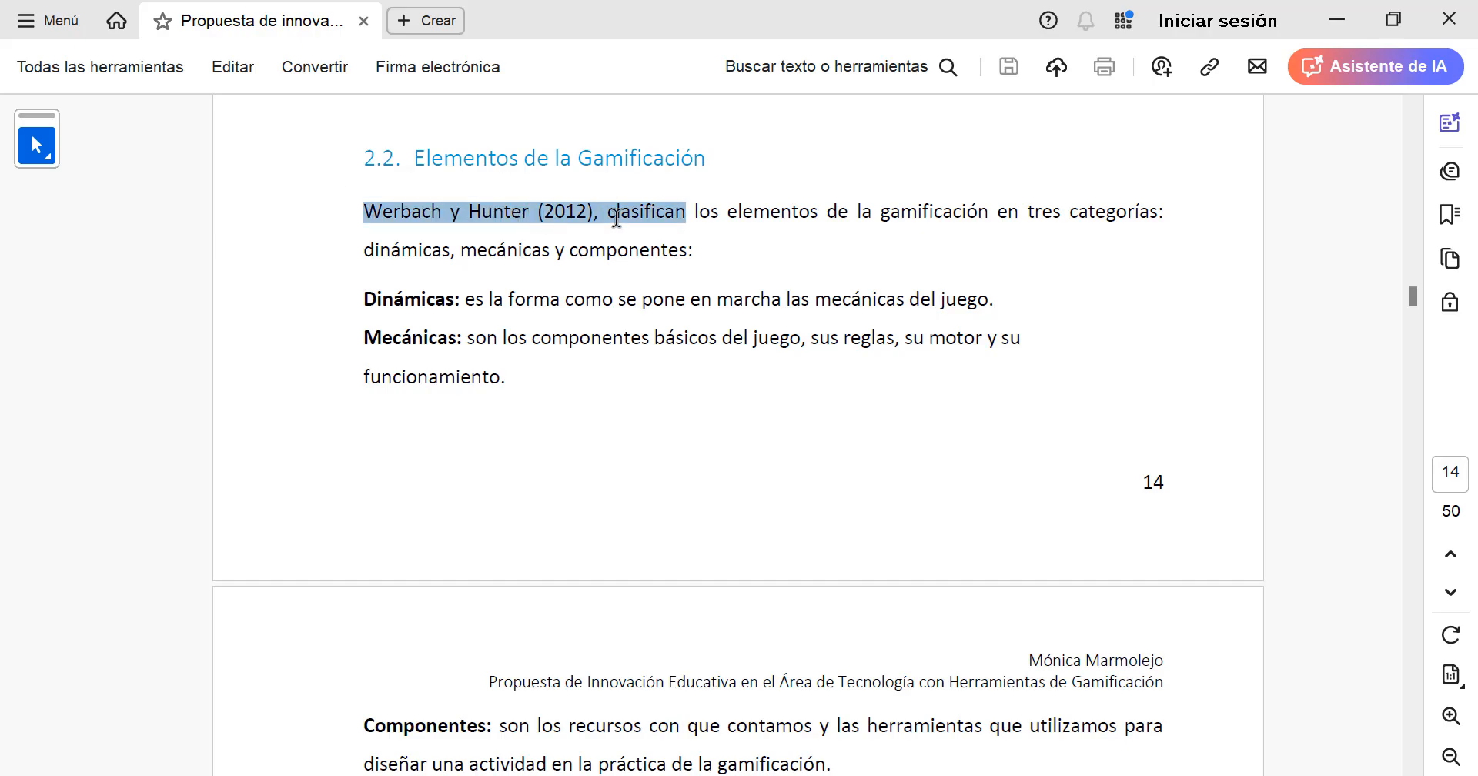
click(555, 248)
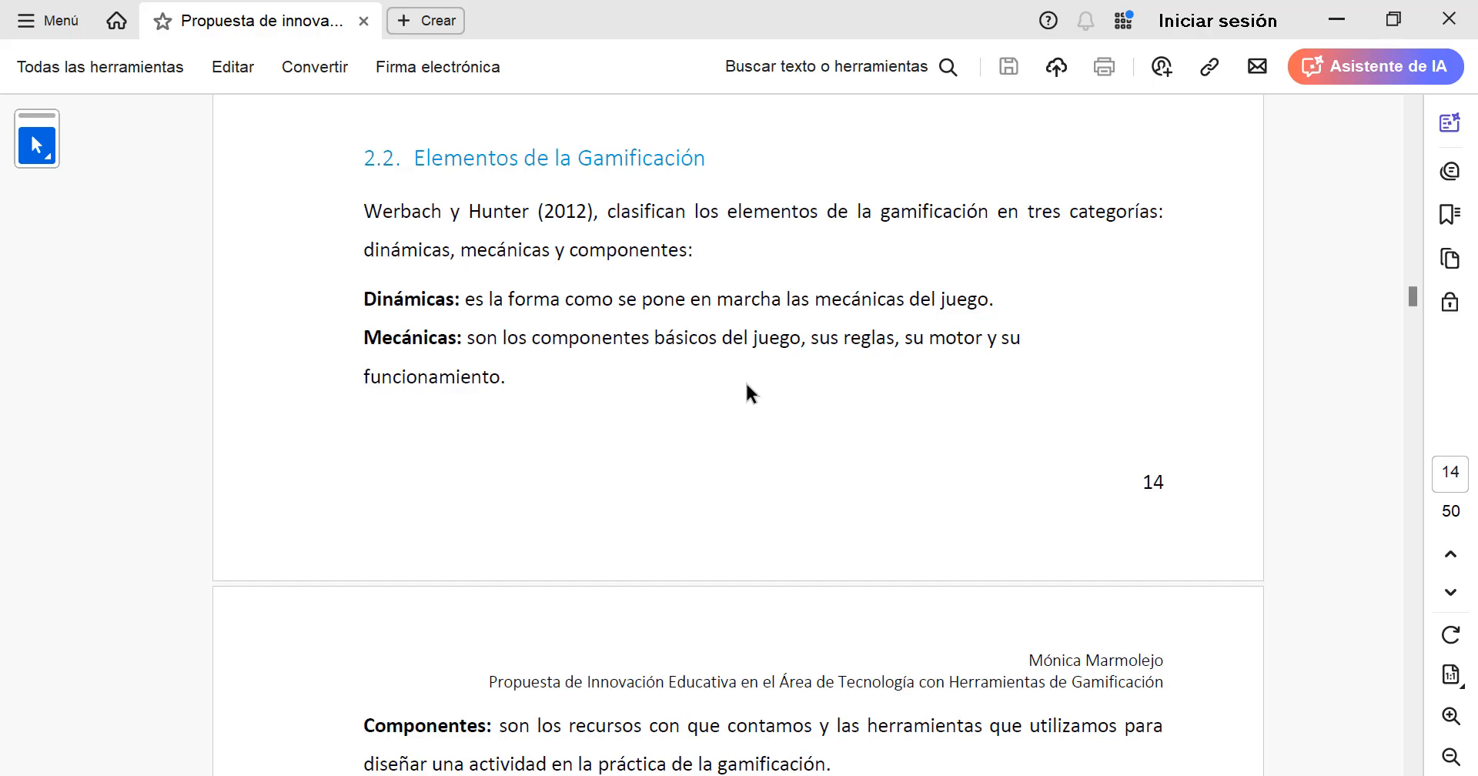
Step: Return to the Word document and examine heading 5.1, its cited paragraph with the 2009 citation, and the paragraph starting "Esta cita respalda"
key(alt+Tab)
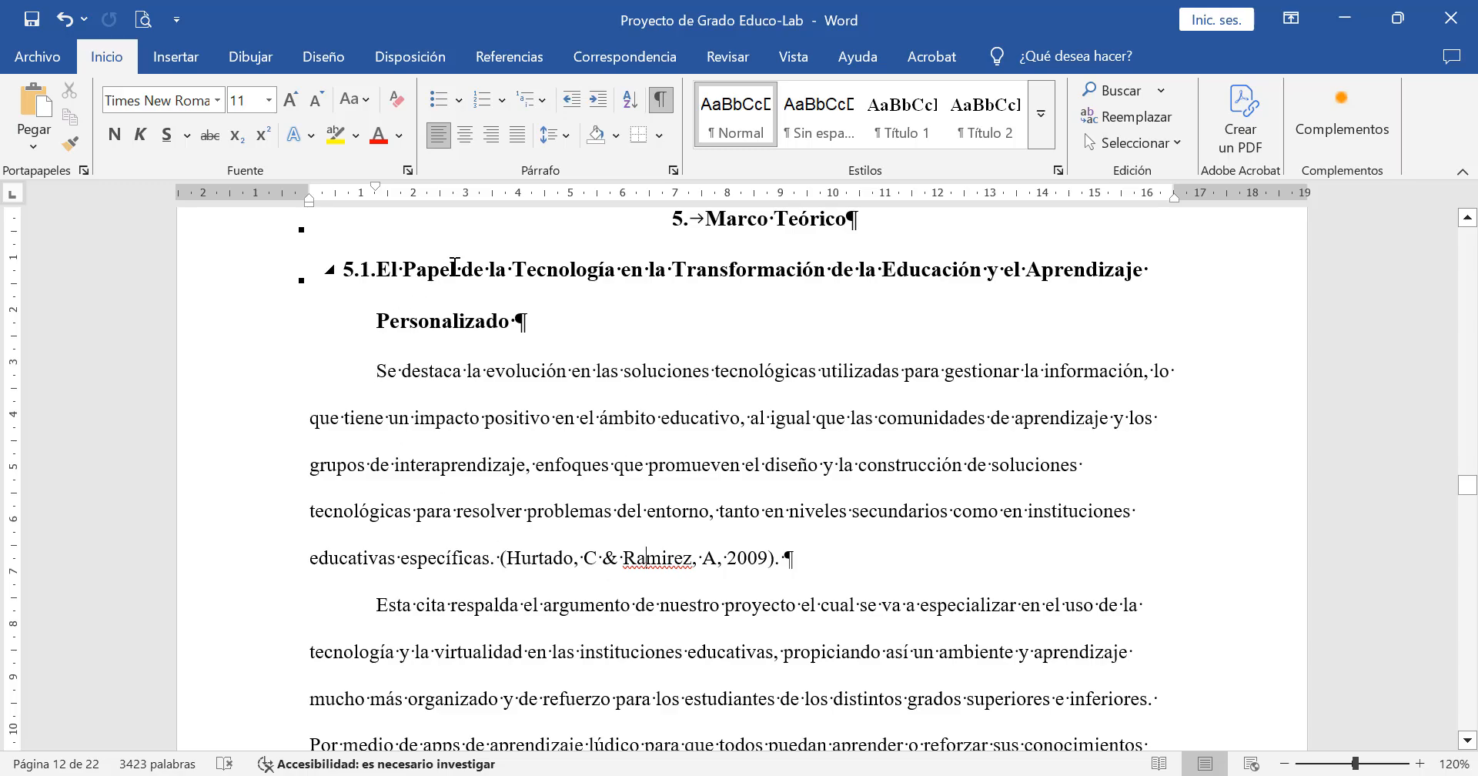
drag(455, 267, 491, 269)
click(403, 368)
scroll(478, 508, down, 2)
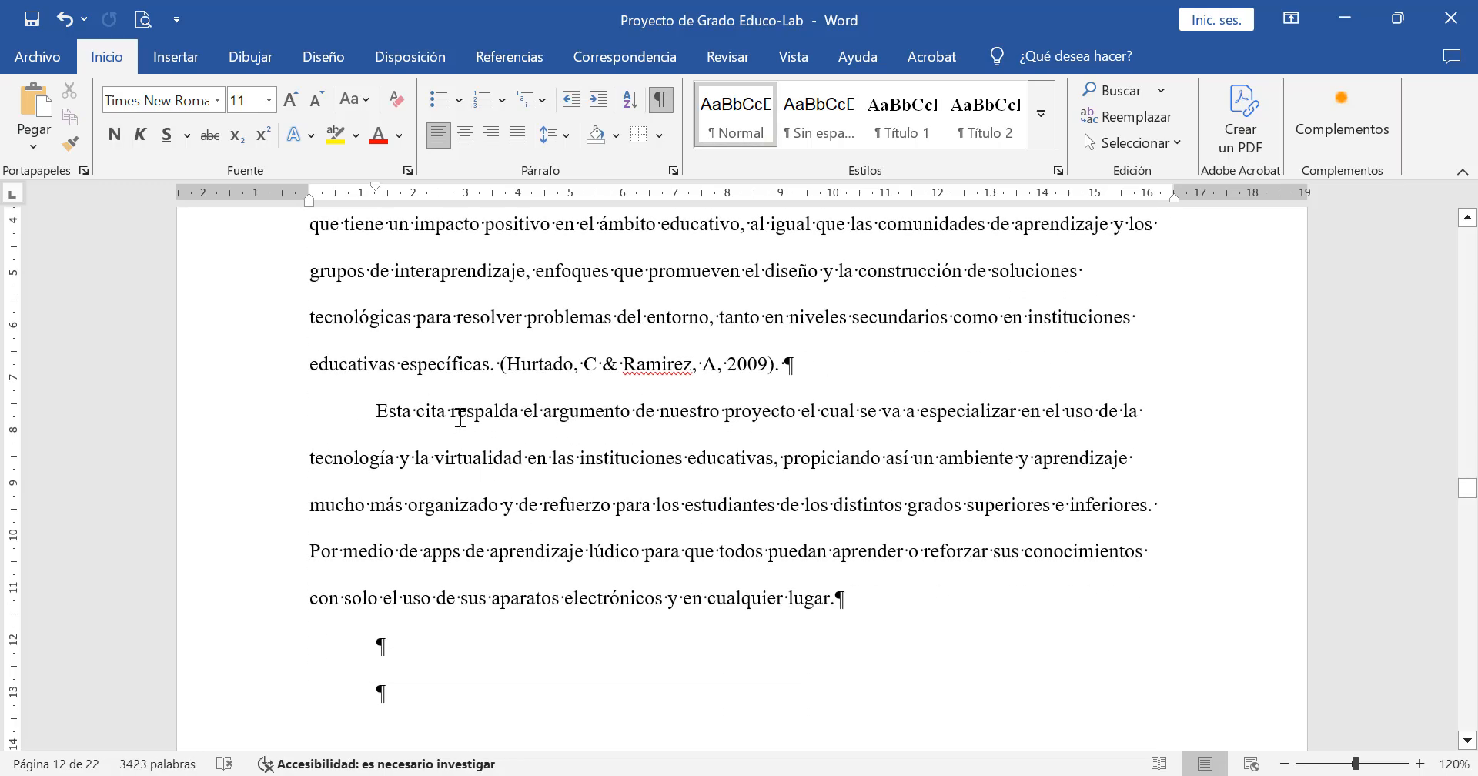
drag(385, 415, 575, 461)
click(672, 498)
click(723, 364)
drag(369, 417, 832, 599)
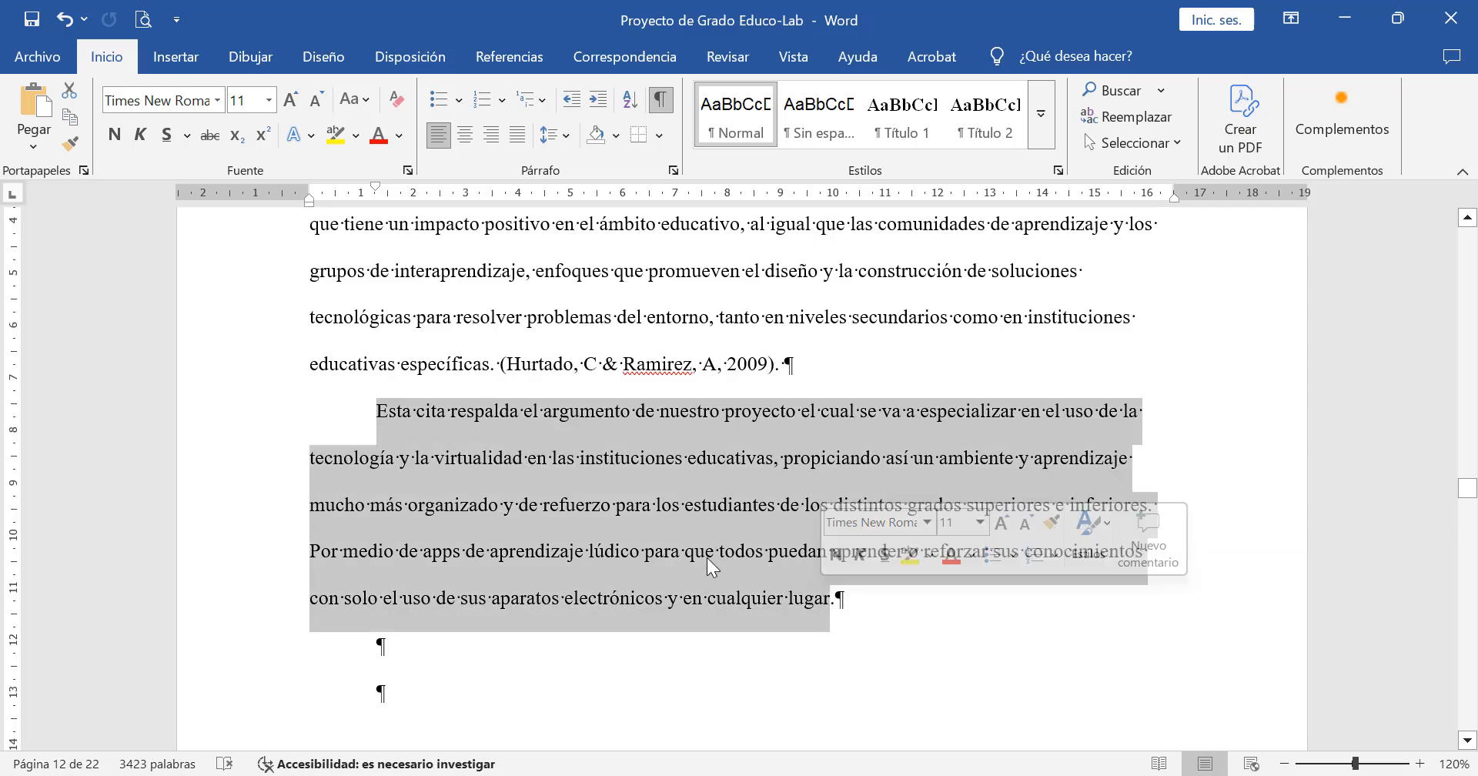
click(675, 516)
scroll(677, 477, down, 2)
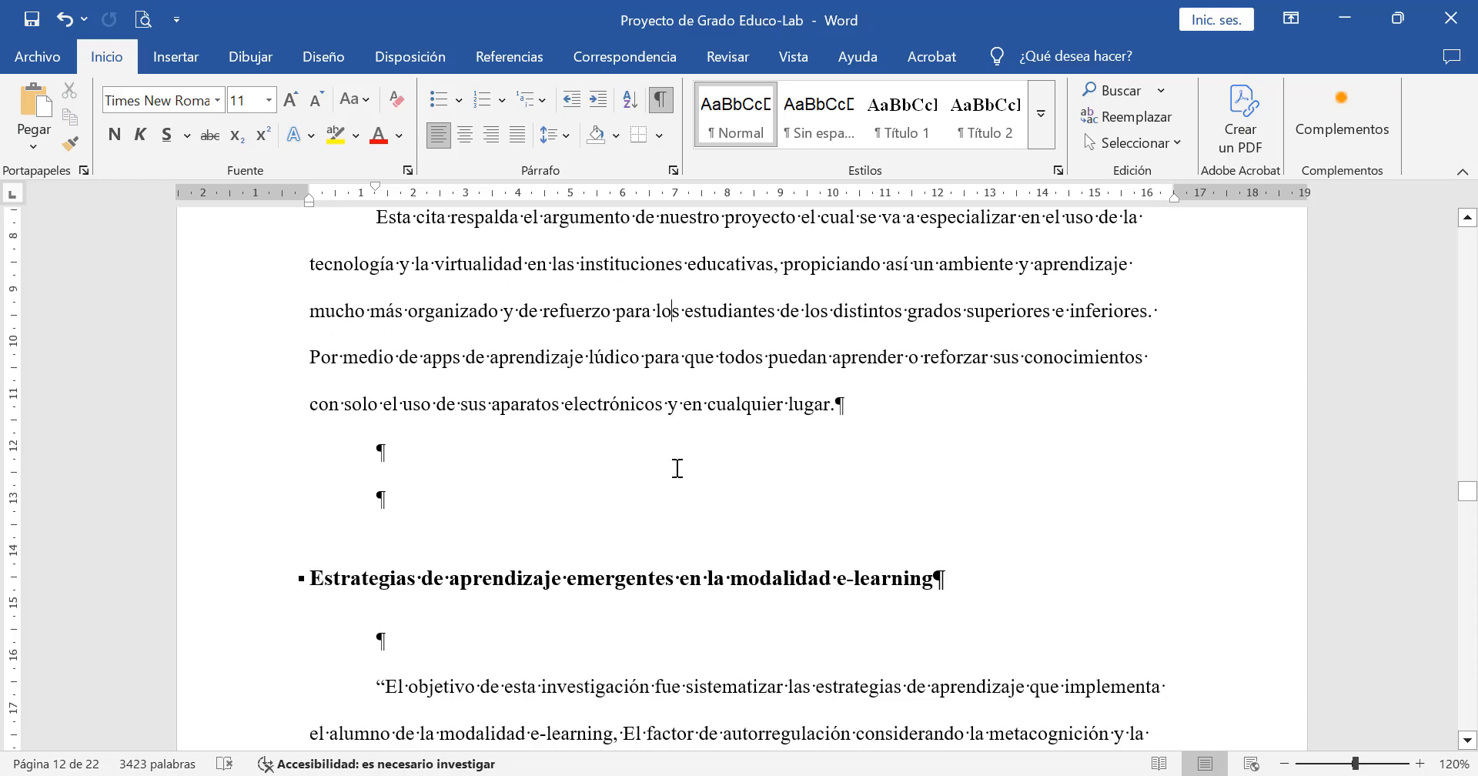
scroll(678, 468, up, 4)
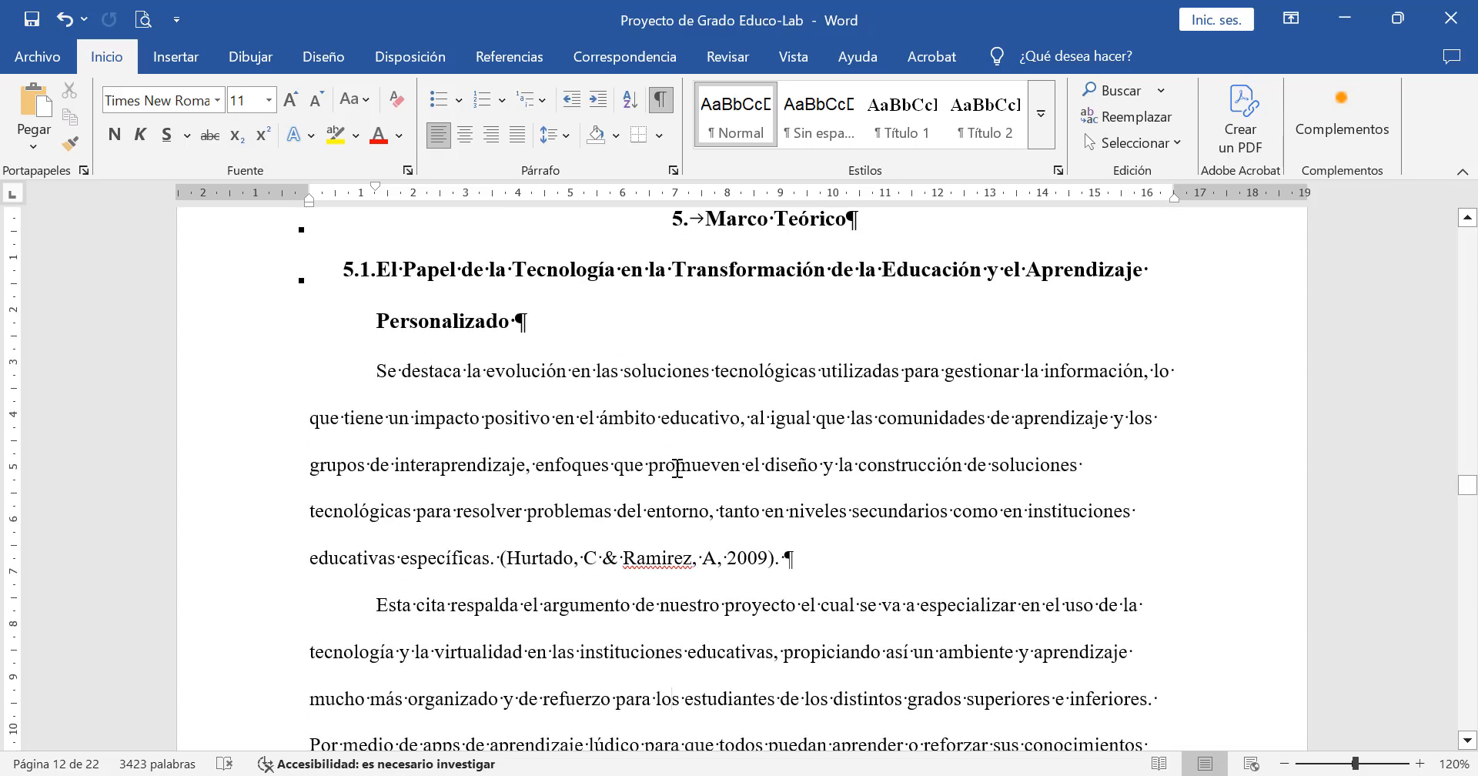
scroll(677, 468, down, 3)
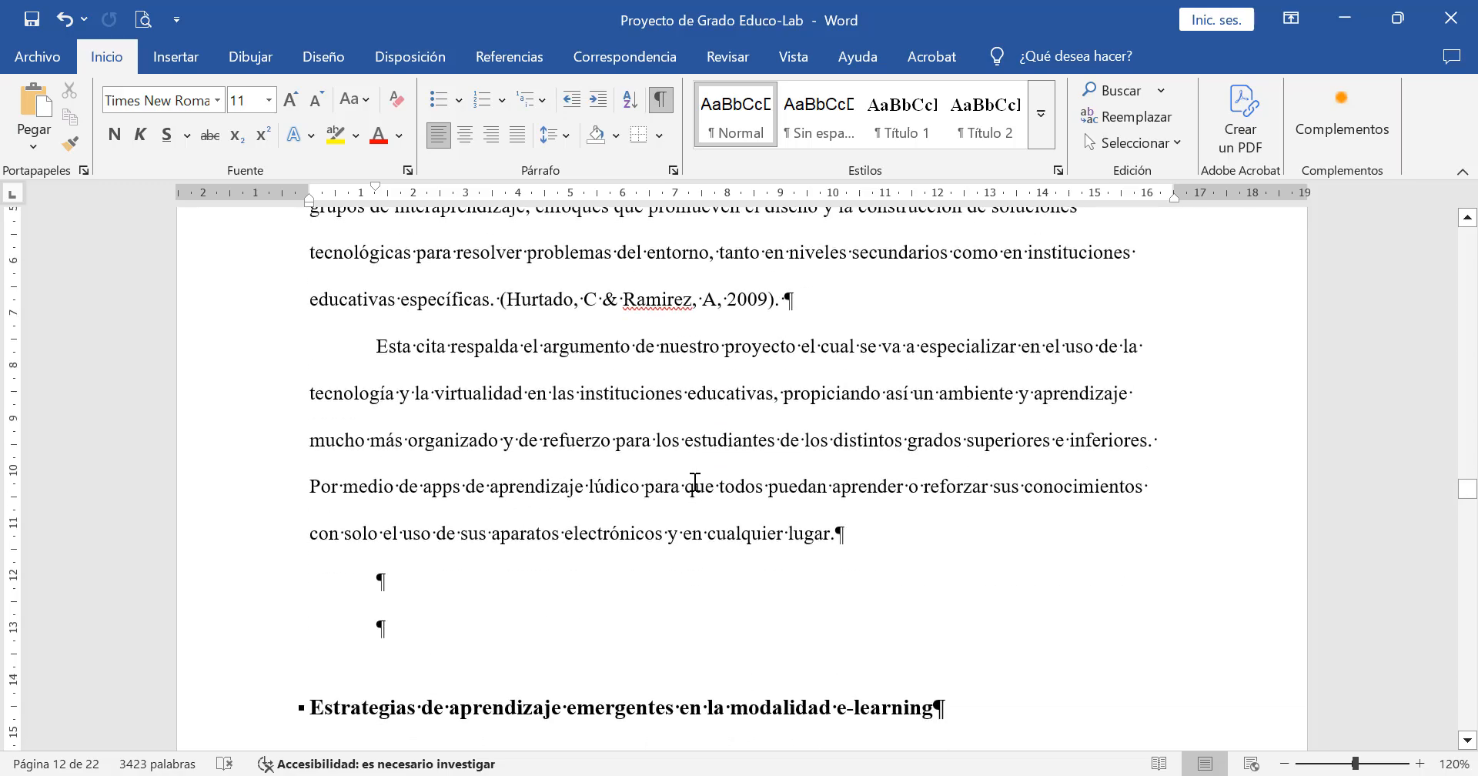
scroll(693, 481, up, 2)
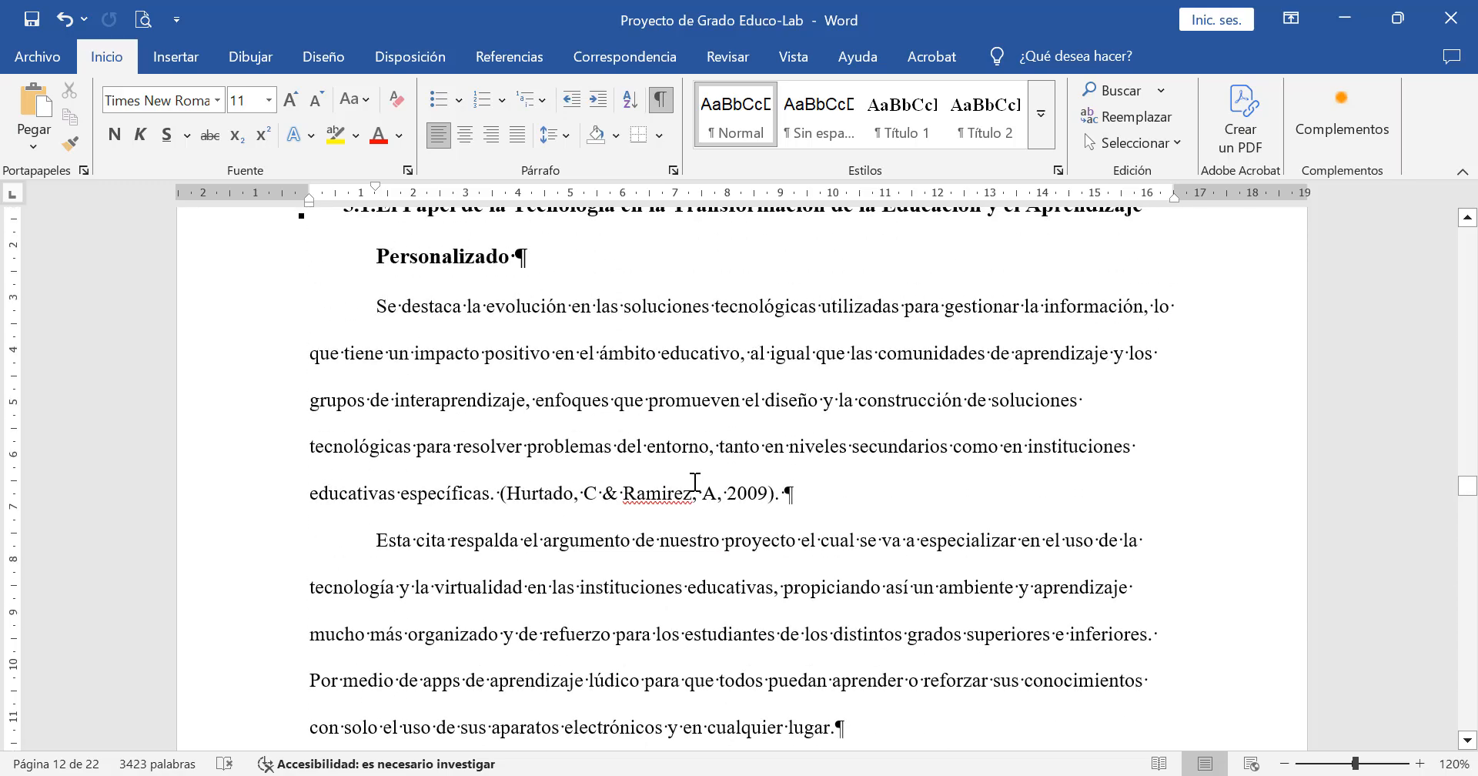